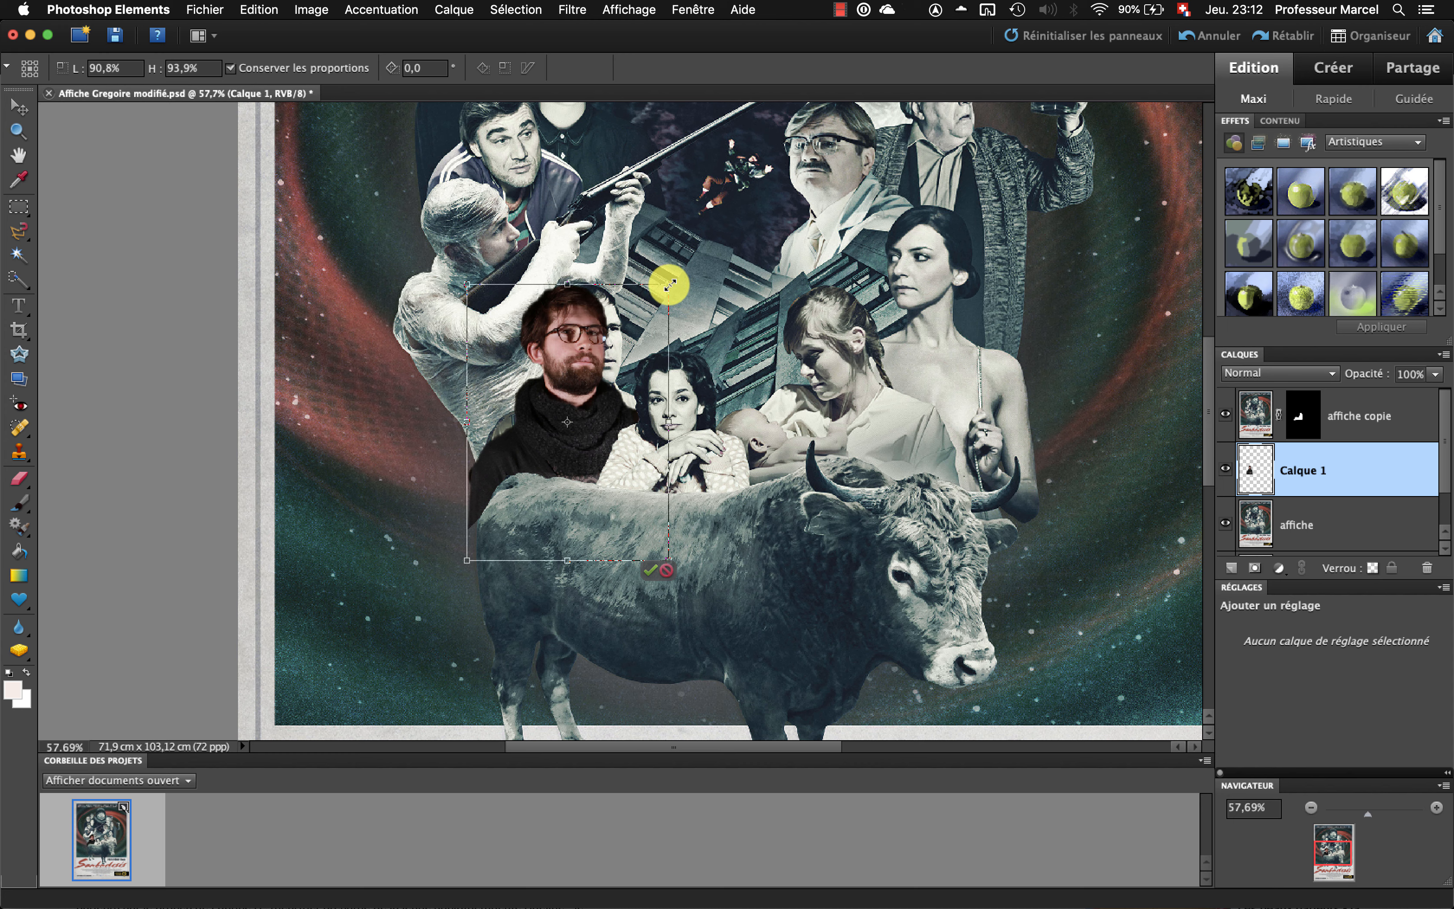
- Scale the bearded man's layer to 87.5% width and 92.3% height and reposition him just beside the woman in the dotted sweater
{"action": "left_click_drag", "start_coordinate": [669, 284], "coordinate": [662, 289]}
{"action": "left_click_drag", "start_coordinate": [557, 347], "coordinate": [572, 337]}
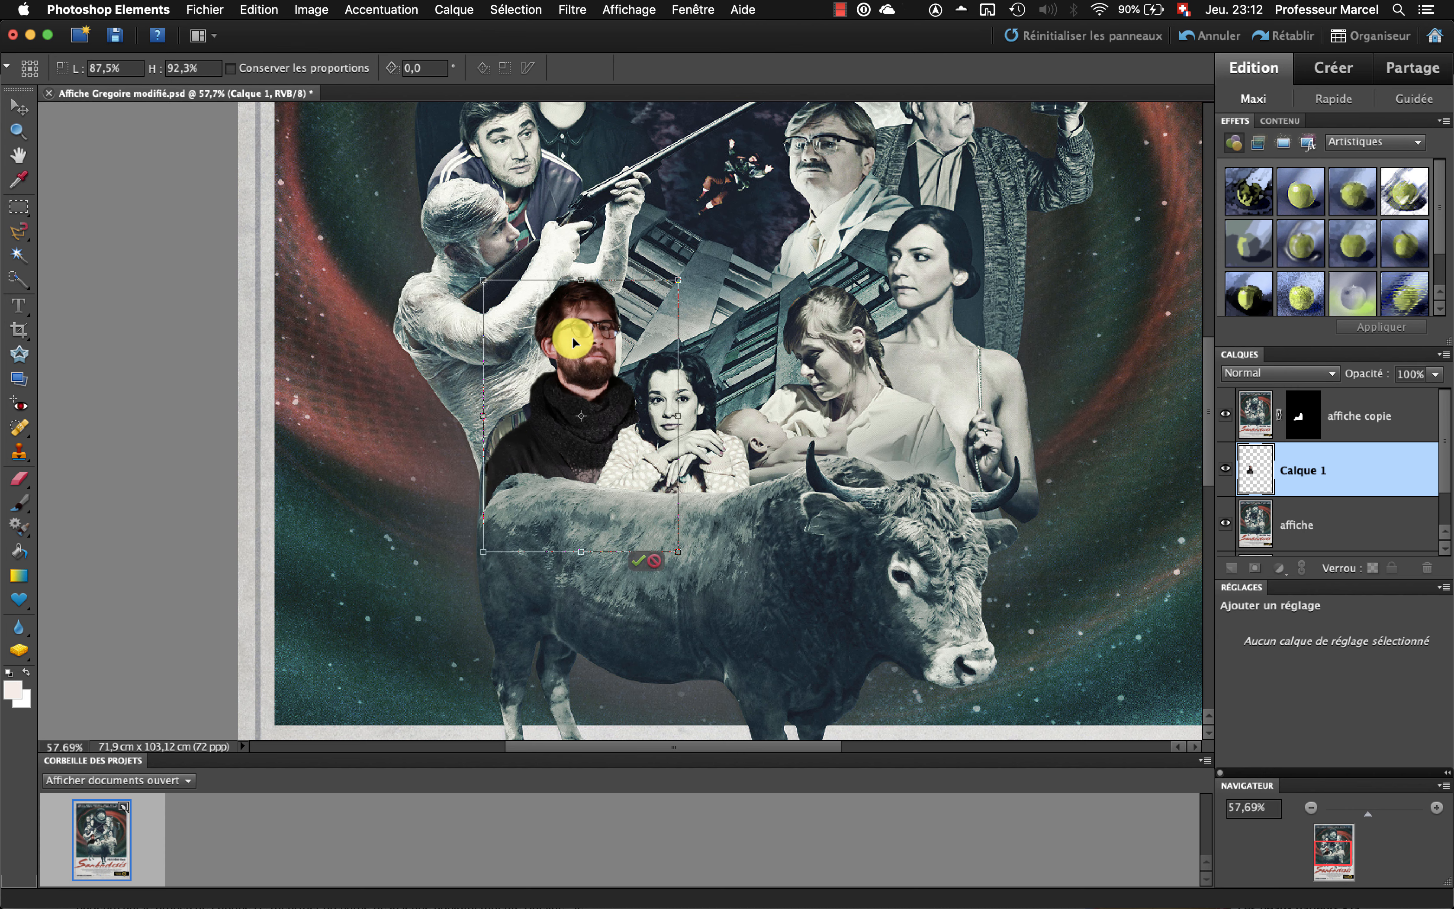
{"action": "key", "text": "Return"}
- Set up the Brush with a soft 21 px tip at 63% opacity for close-up work on the man's scarf
{"action": "key", "text": "b"}
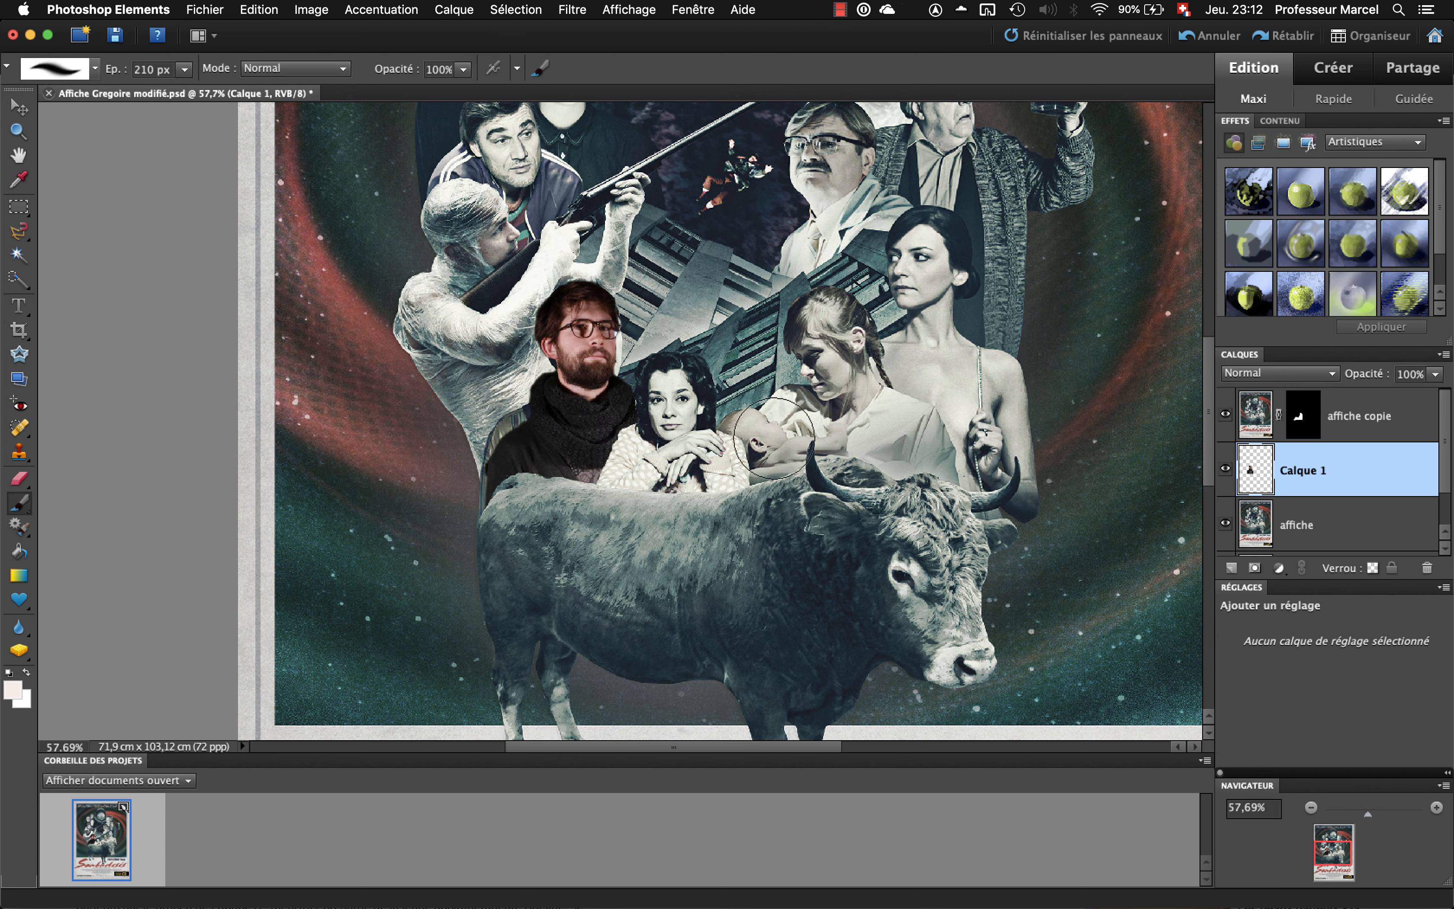
{"action": "left_click", "coordinate": [1389, 814]}
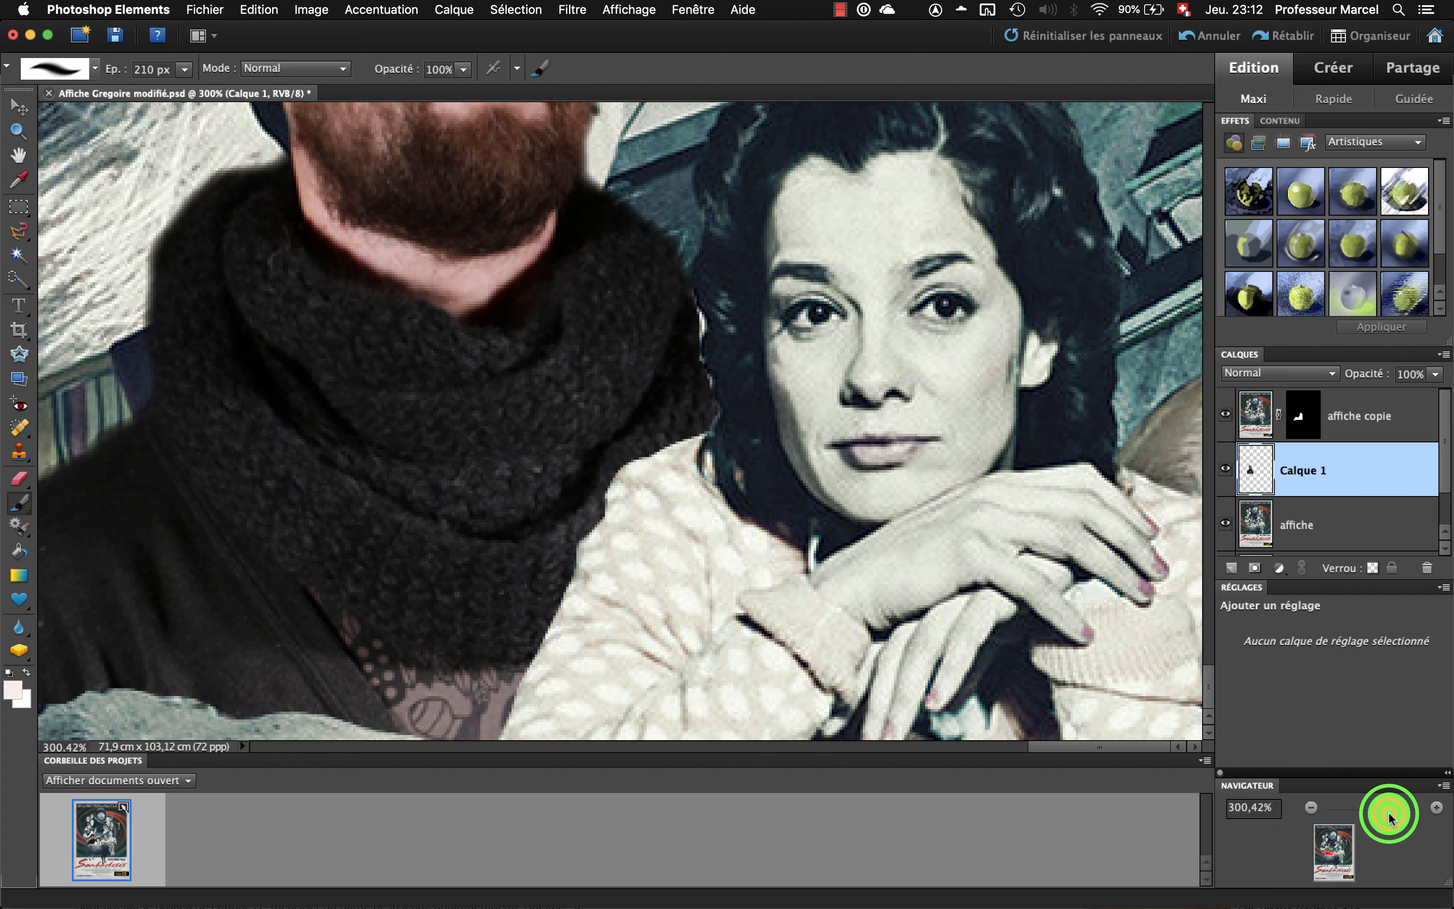
{"action": "left_click_drag", "start_coordinate": [1389, 814], "coordinate": [1389, 817]}
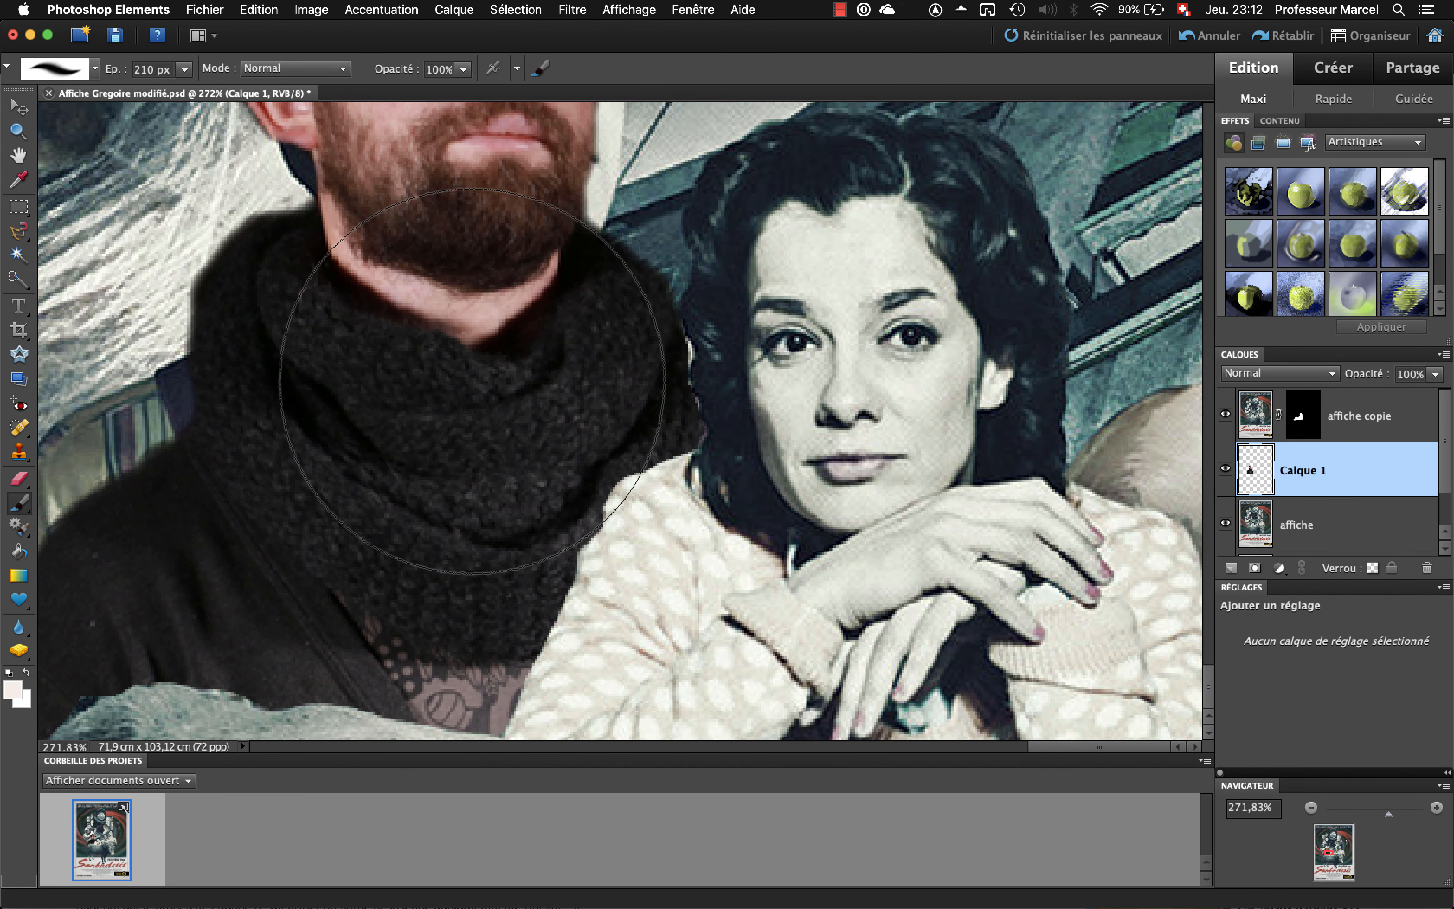
{"action": "left_click", "coordinate": [100, 59]}
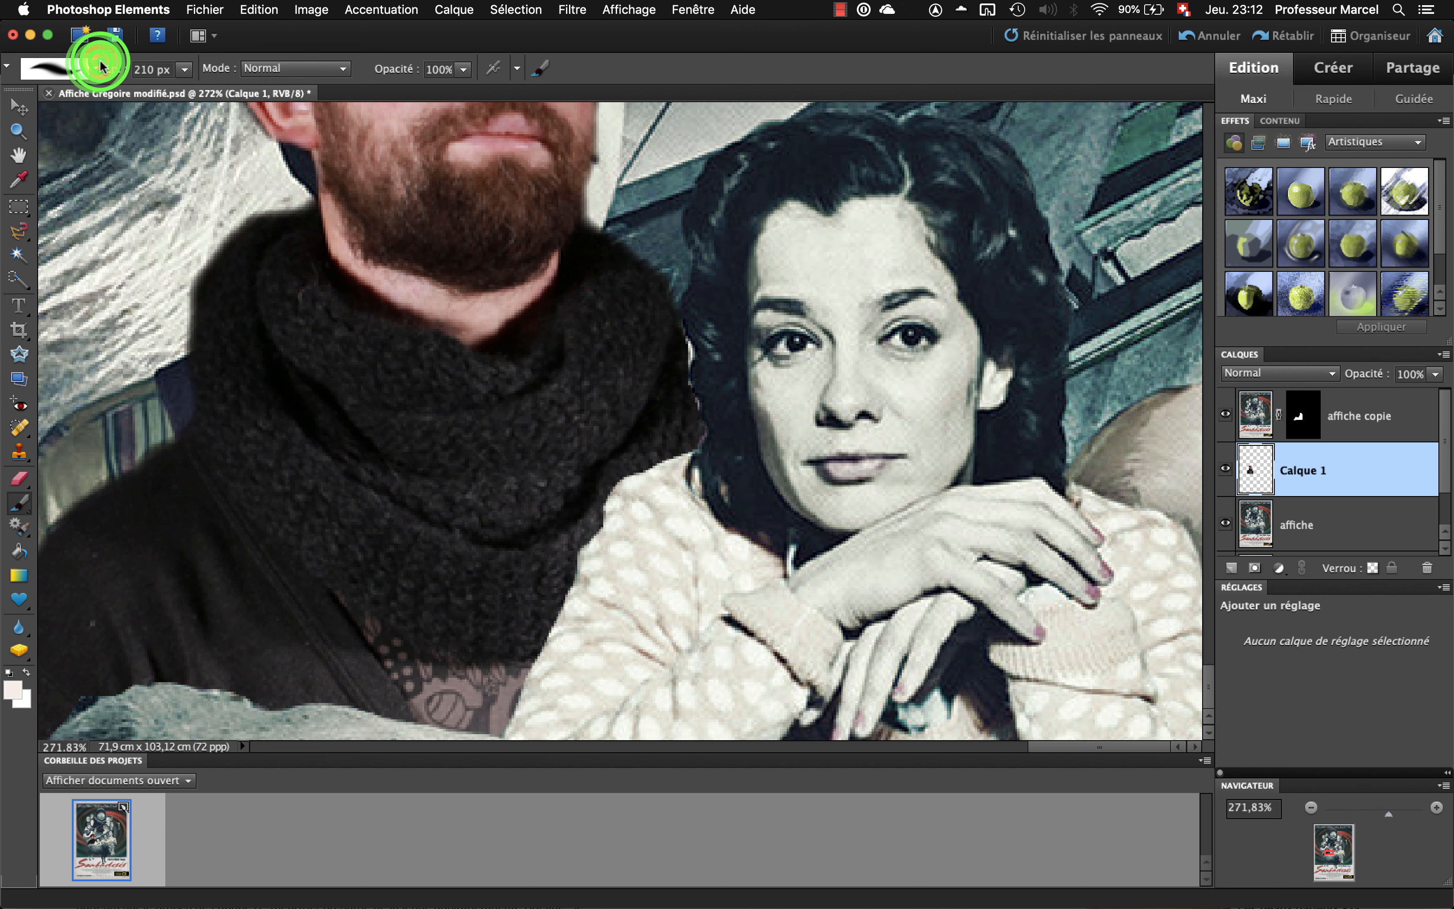
{"action": "left_click", "coordinate": [144, 181]}
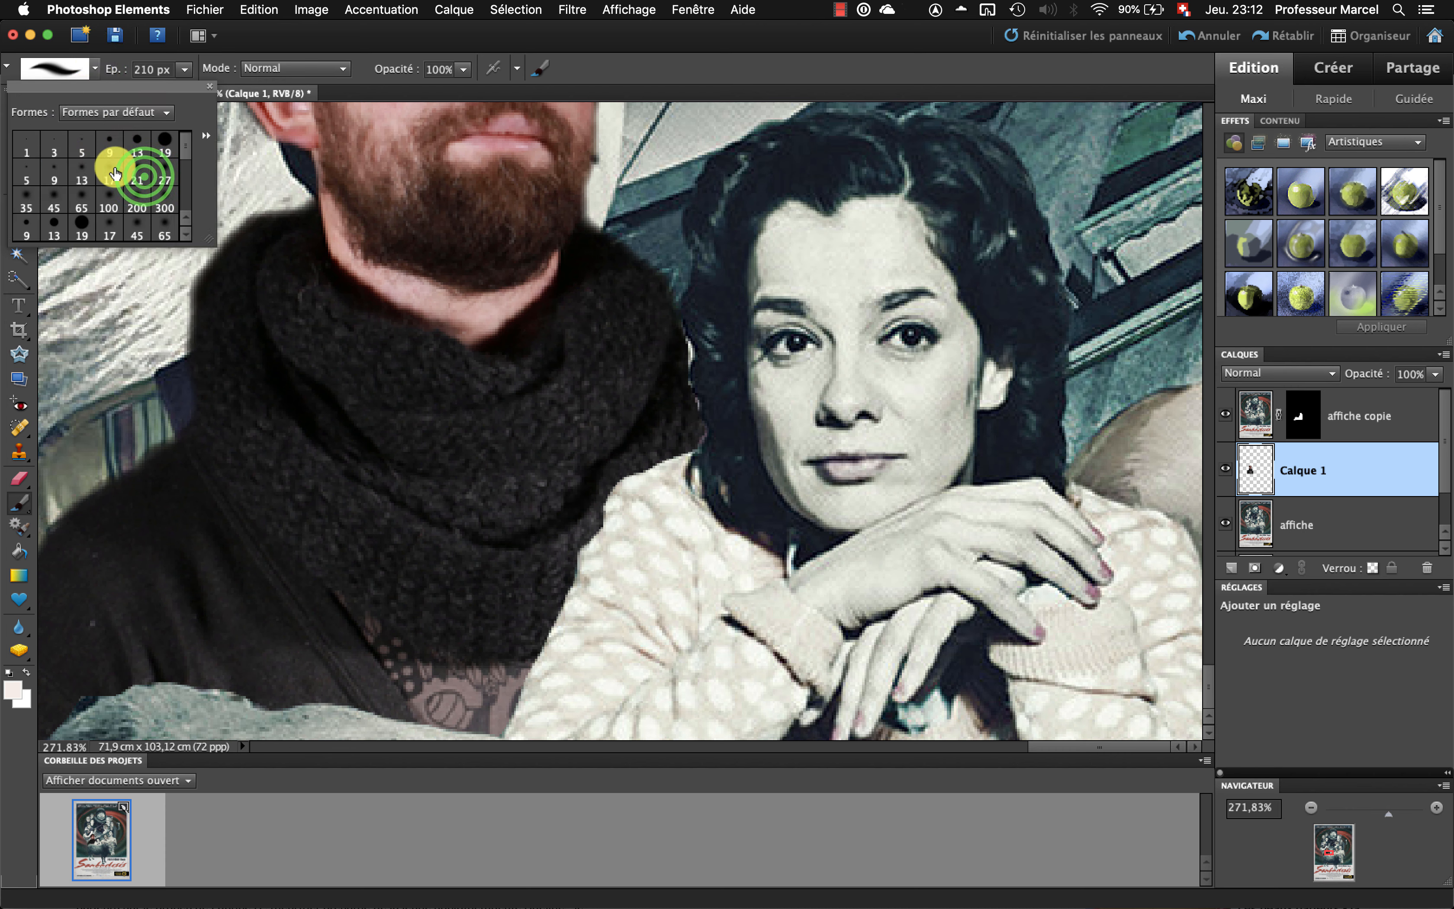
{"action": "left_click", "coordinate": [287, 44]}
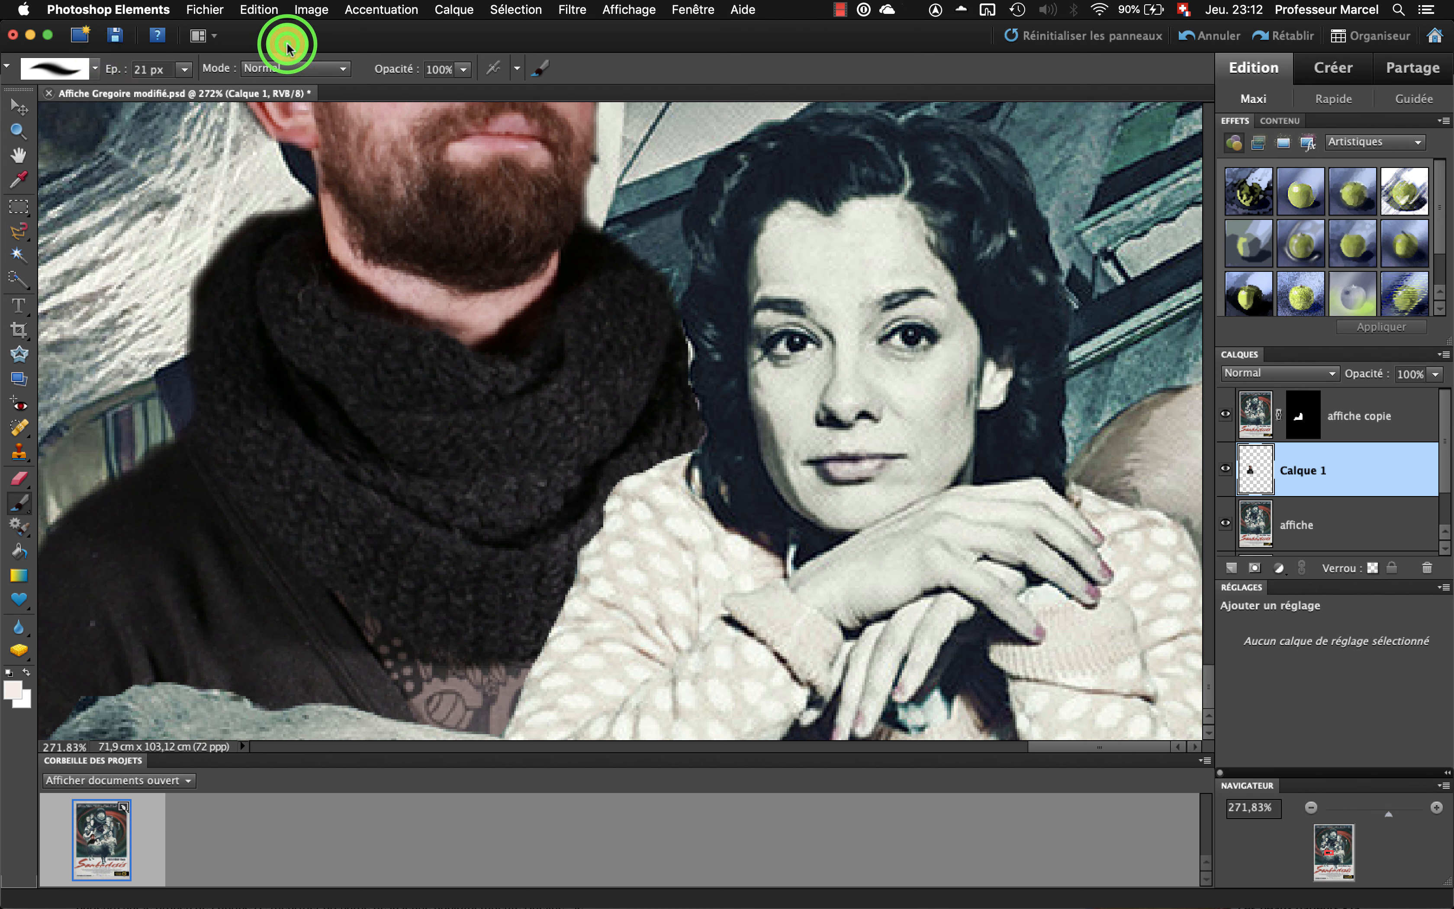
{"action": "left_click", "coordinate": [462, 69]}
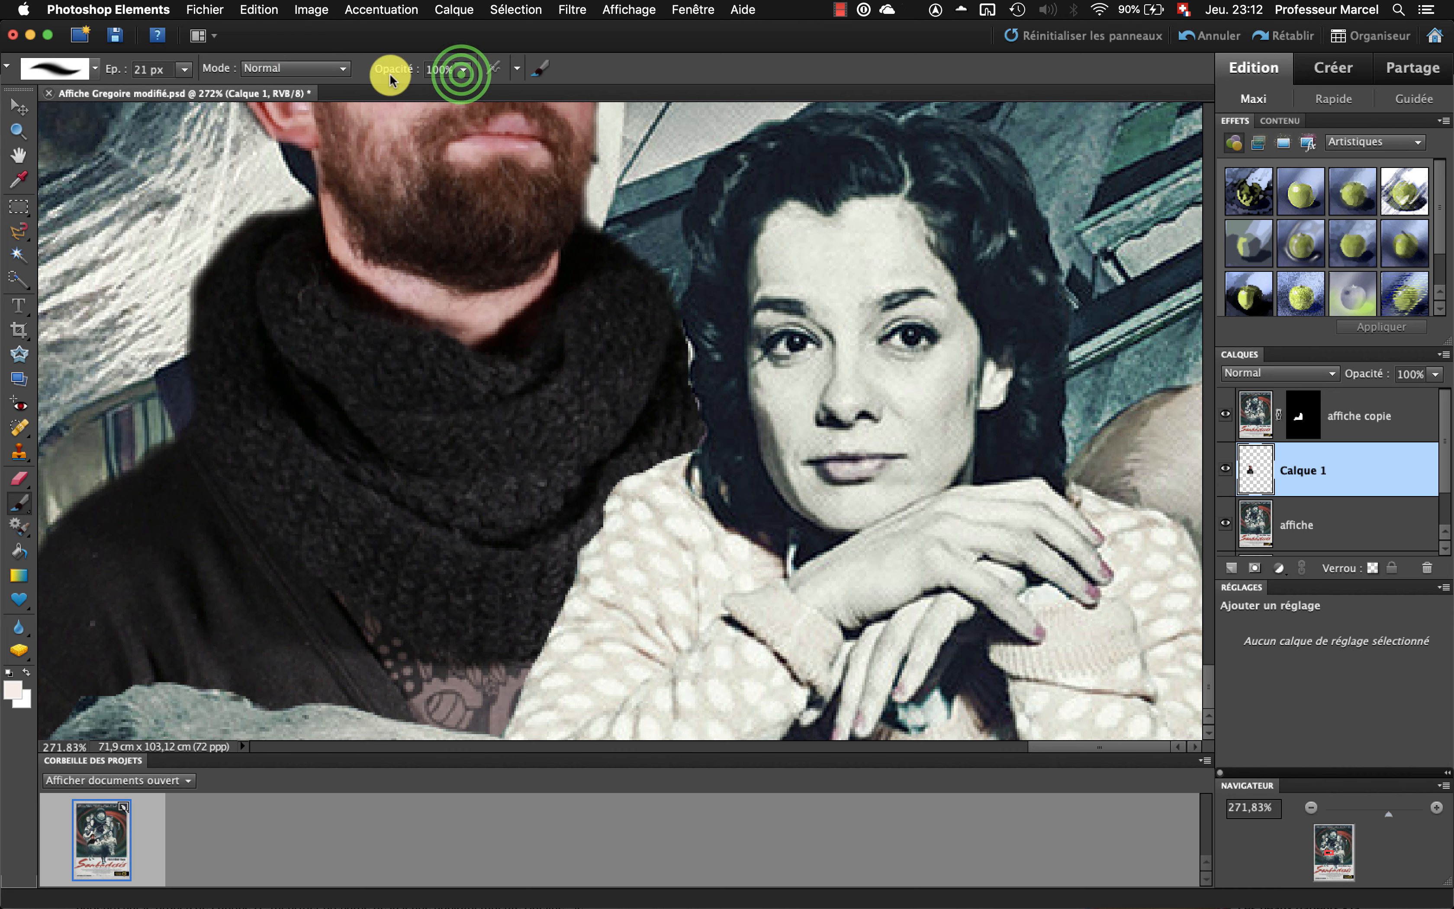
{"action": "left_click_drag", "start_coordinate": [458, 83], "coordinate": [431, 96]}
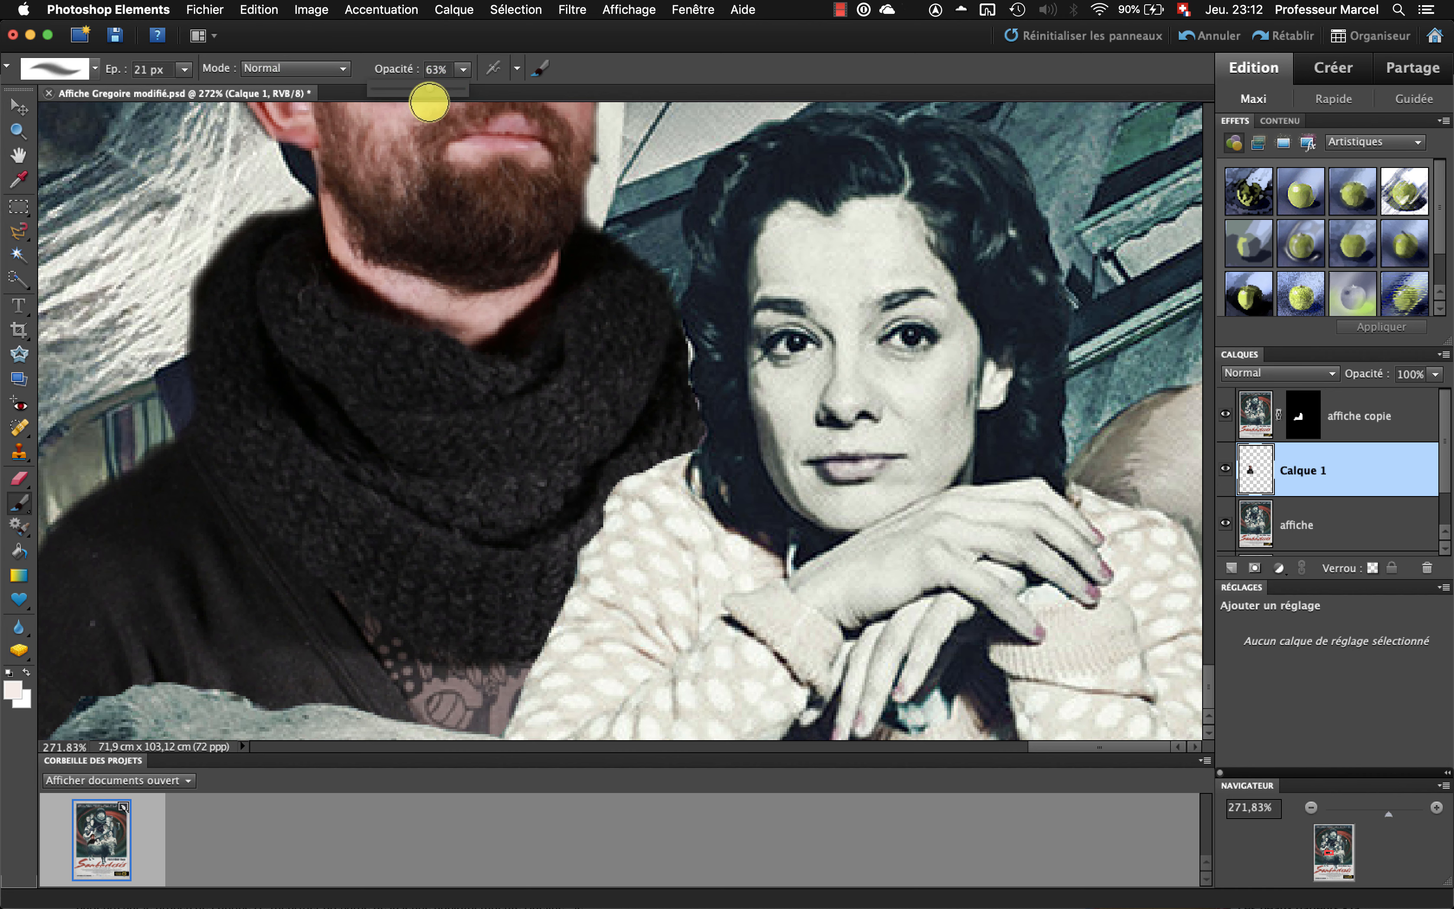
{"action": "left_click", "coordinate": [677, 457]}
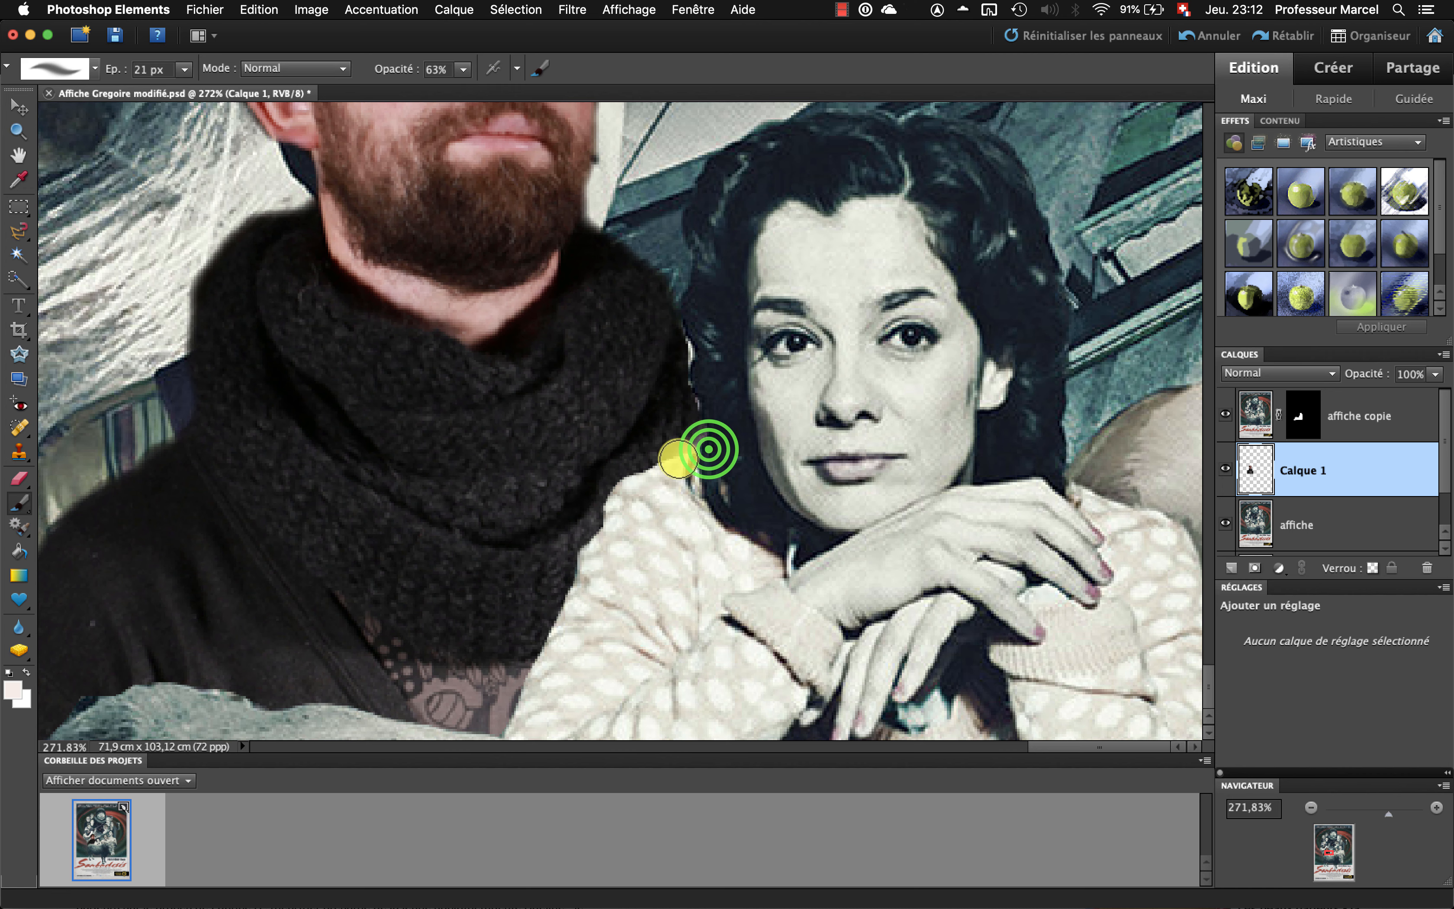
{"action": "left_click_drag", "start_coordinate": [678, 457], "coordinate": [625, 508]}
{"action": "left_click_drag", "start_coordinate": [600, 521], "coordinate": [675, 479]}
{"action": "left_click_drag", "start_coordinate": [601, 524], "coordinate": [611, 513]}
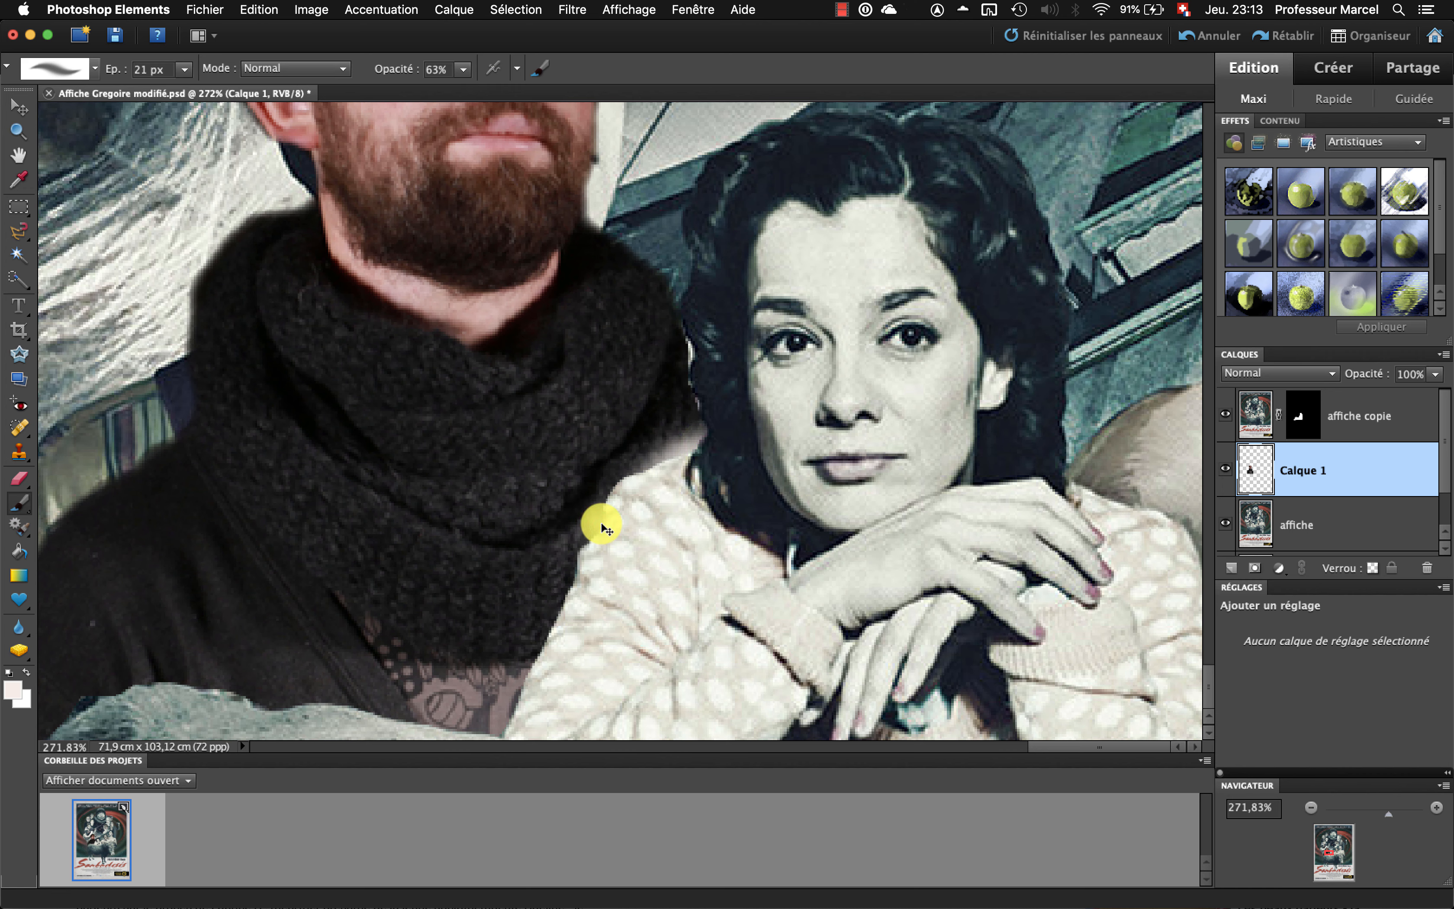
{"action": "key", "text": "super+z"}
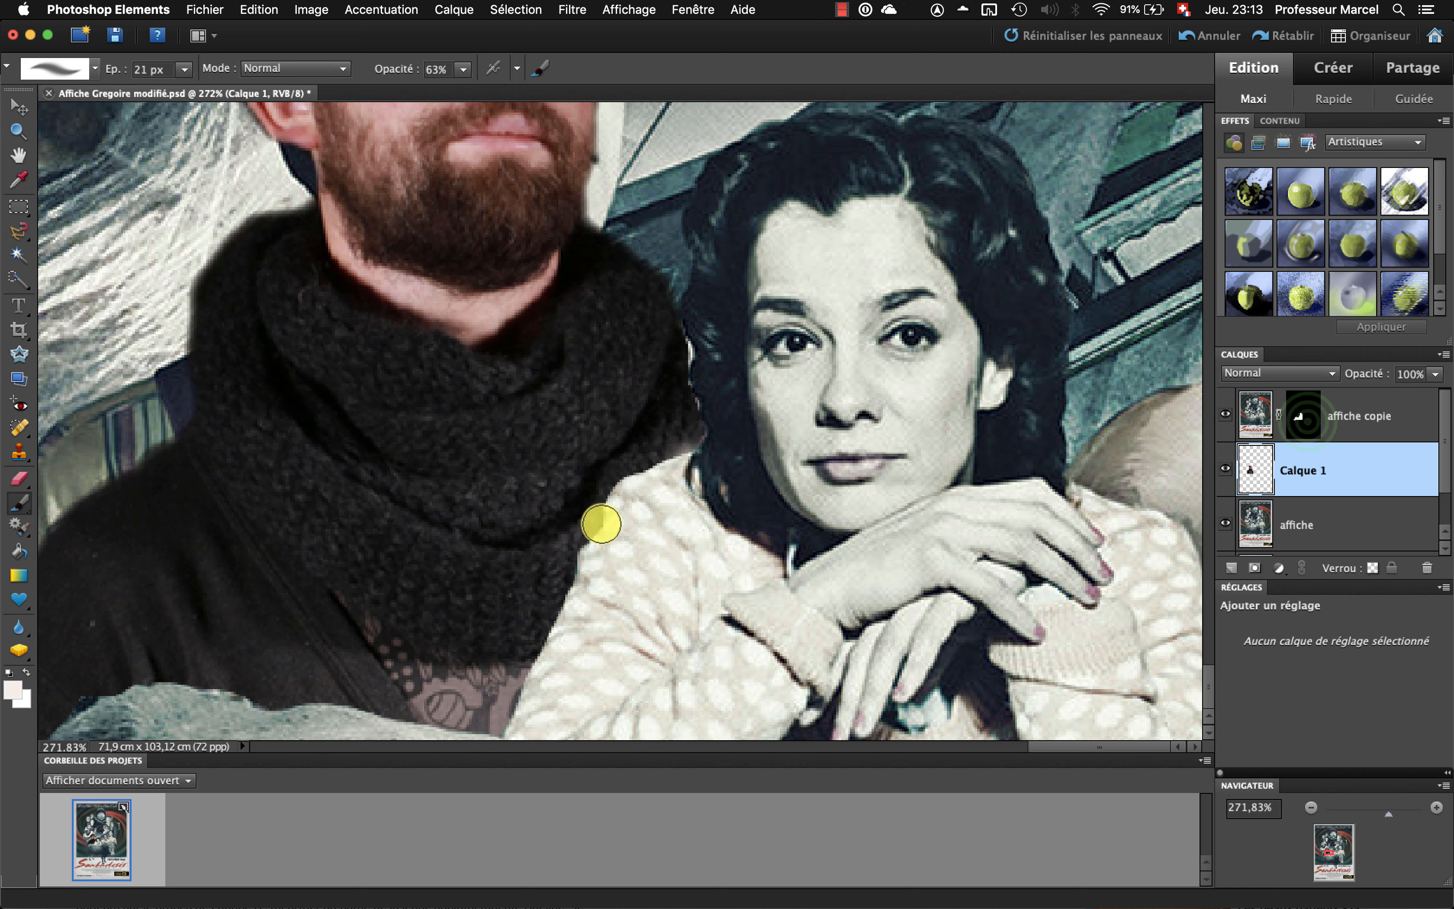
- Paint white on the affiche copie layer mask along the woman's sweater and hair where they meet the man's scarf
{"action": "left_click", "coordinate": [1302, 415]}
{"action": "left_click", "coordinate": [709, 441]}
{"action": "mouse_move", "coordinate": [708, 440]}
{"action": "left_mouse_down"}
{"action": "mouse_move", "coordinate": [620, 501]}
{"action": "mouse_move", "coordinate": [565, 659]}
{"action": "mouse_move", "coordinate": [602, 593]}
{"action": "mouse_move", "coordinate": [537, 708]}
{"action": "mouse_move", "coordinate": [555, 631]}
{"action": "mouse_move", "coordinate": [528, 728]}
{"action": "left_mouse_up"}
{"action": "left_click", "coordinate": [501, 748]}
{"action": "left_click", "coordinate": [498, 746]}
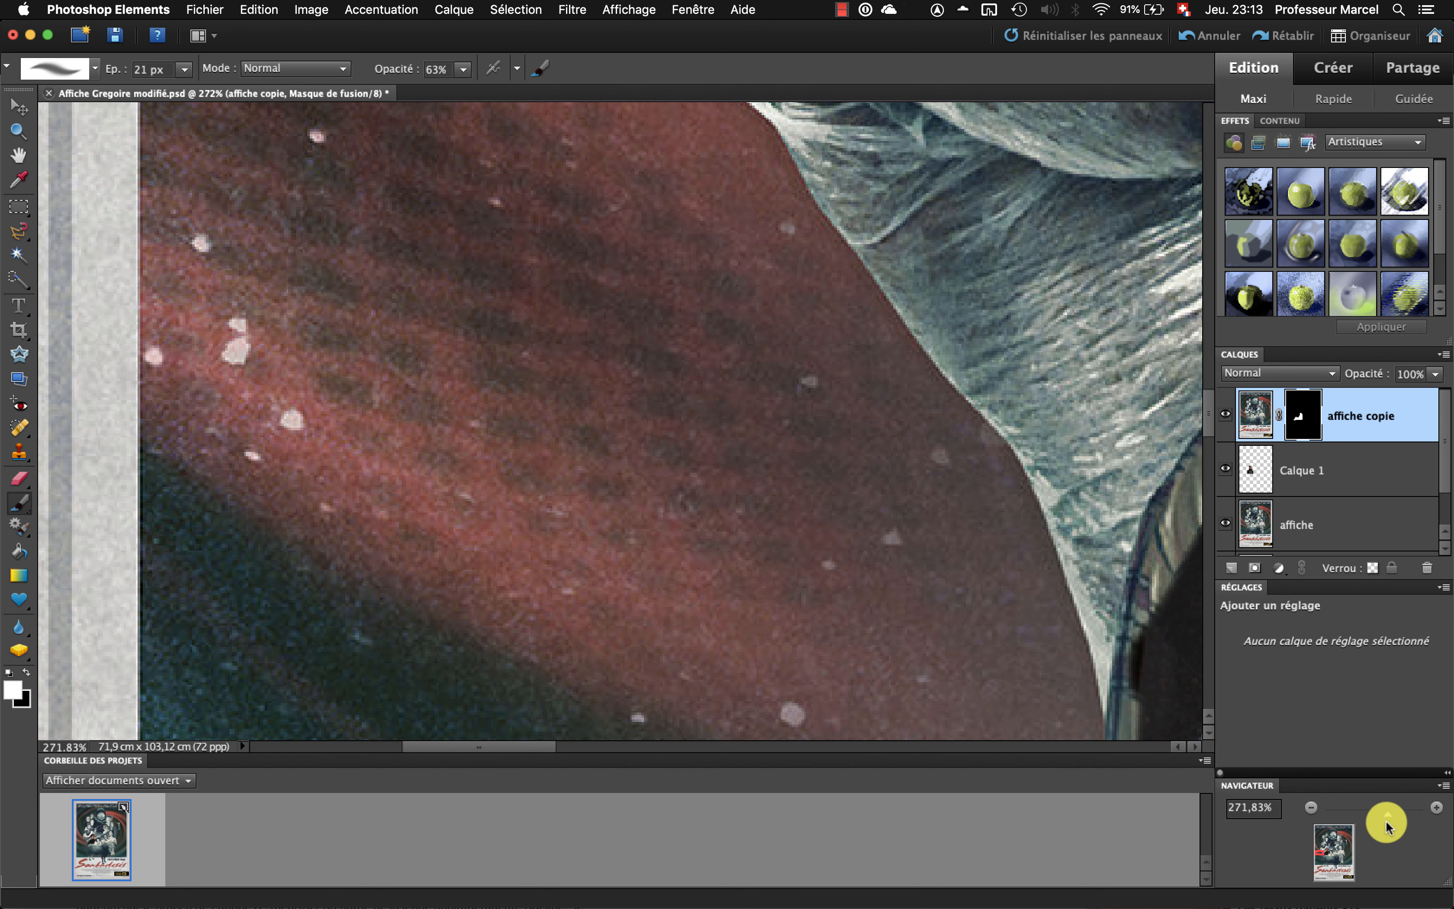
{"action": "left_click_drag", "start_coordinate": [509, 748], "coordinate": [662, 759]}
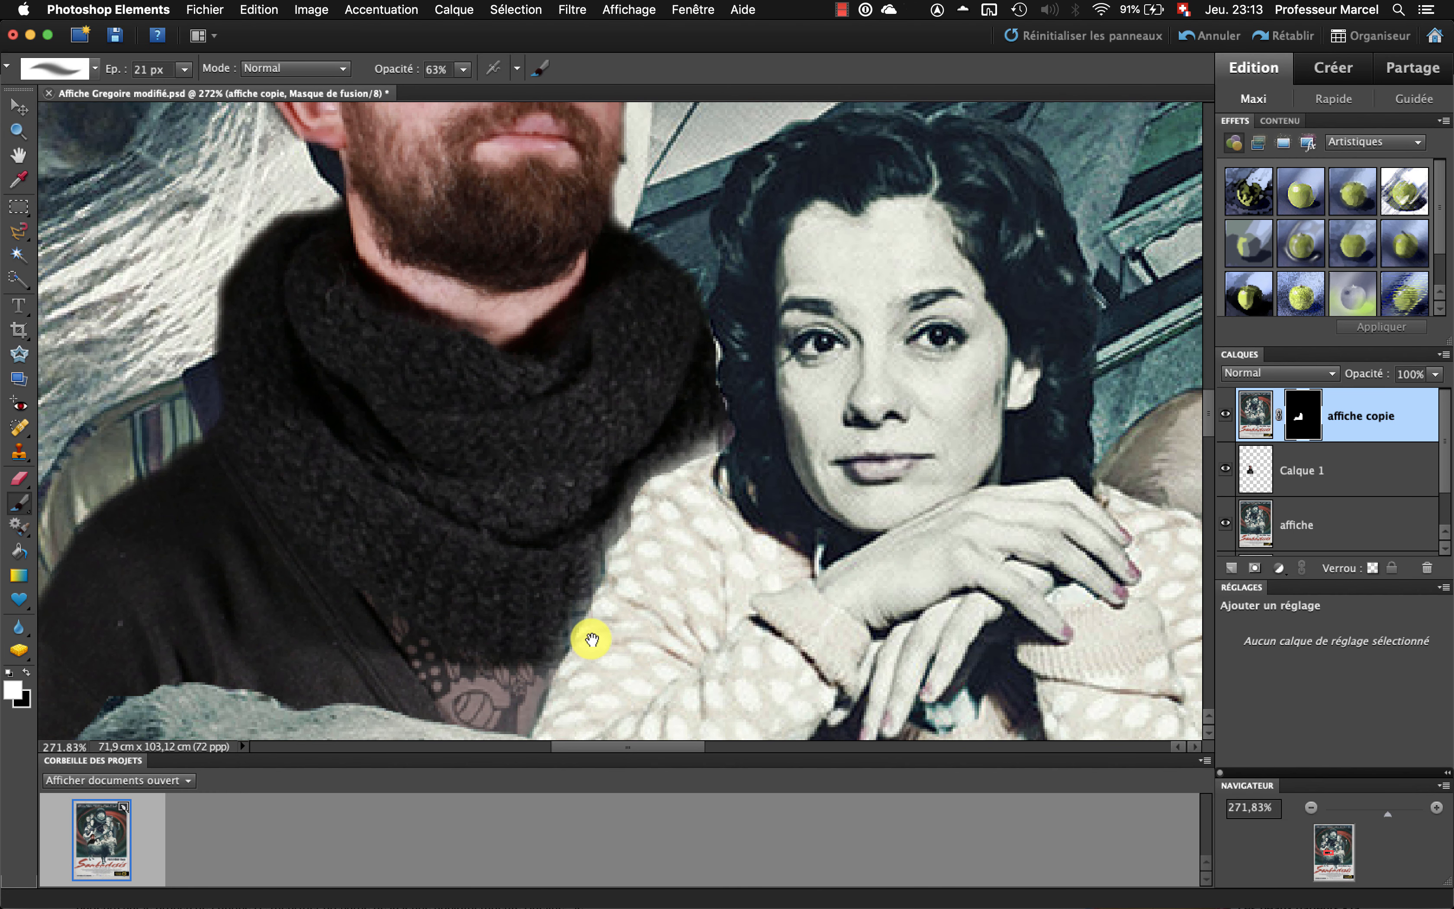
{"action": "left_click_drag", "start_coordinate": [735, 431], "coordinate": [727, 282]}
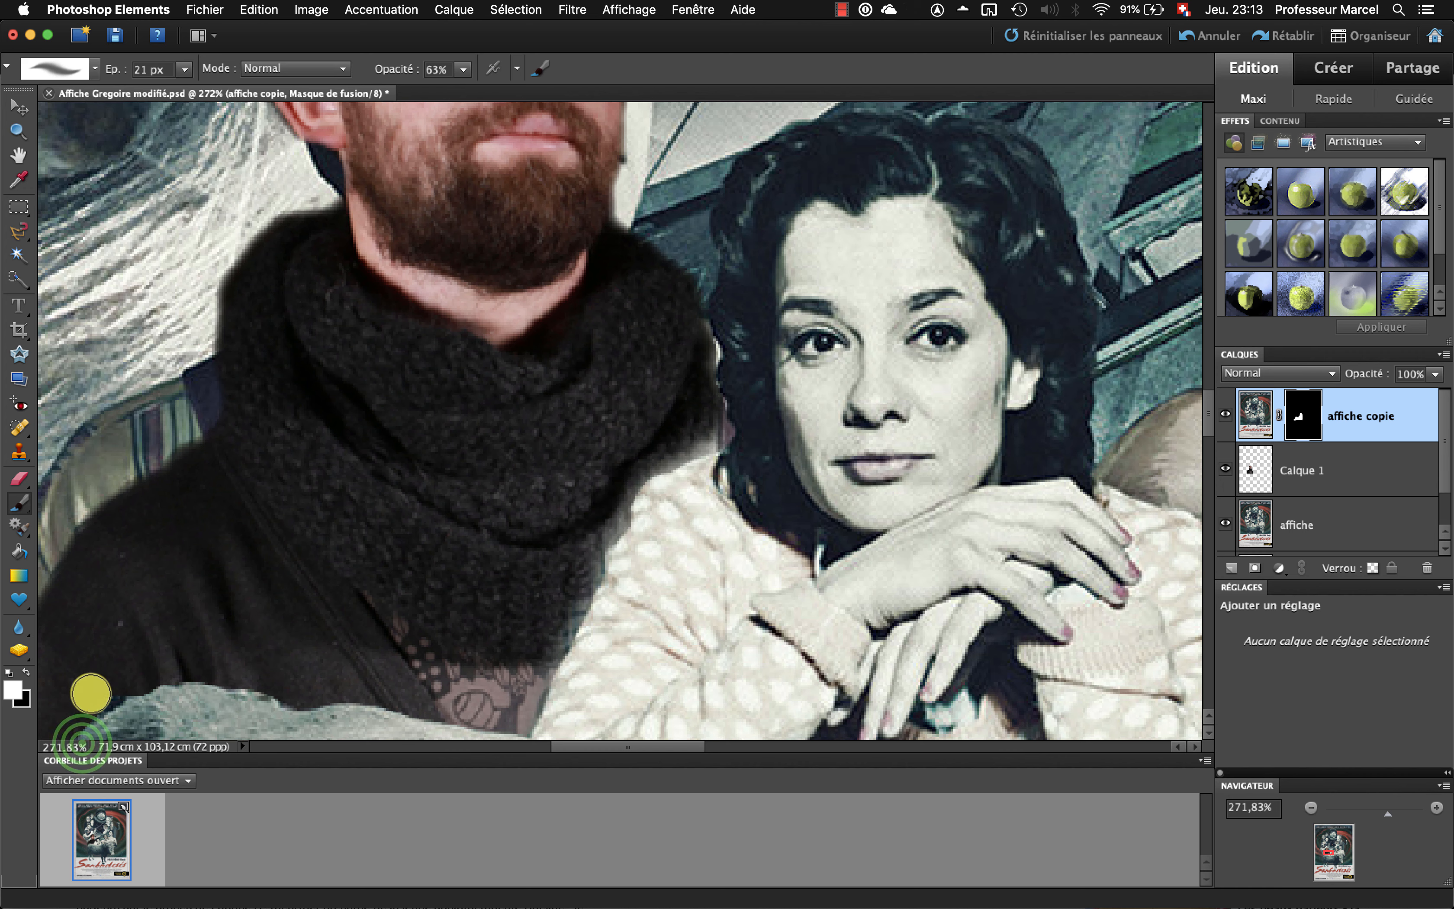
- Paint white on the affiche copie mask along the bull's back to blend it into the man's jacket
{"action": "left_click", "coordinate": [83, 743]}
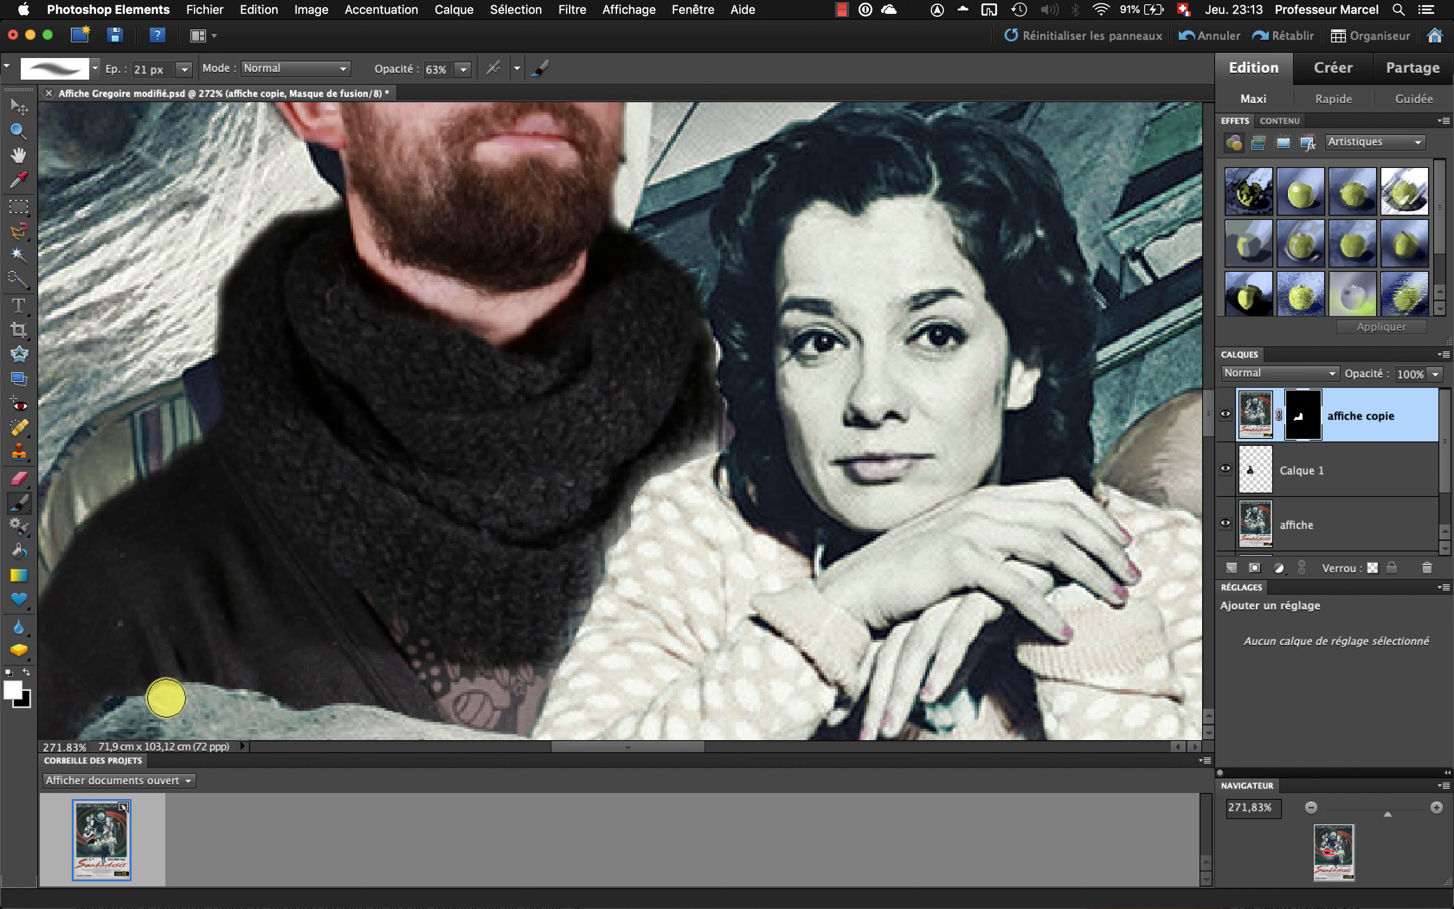
{"action": "left_click", "coordinate": [236, 700]}
{"action": "left_click", "coordinate": [314, 714]}
{"action": "left_click", "coordinate": [413, 736]}
{"action": "left_click", "coordinate": [441, 716]}
{"action": "mouse_move", "coordinate": [467, 735]}
{"action": "left_mouse_down"}
{"action": "mouse_move", "coordinate": [426, 717]}
{"action": "mouse_move", "coordinate": [516, 743]}
{"action": "left_mouse_up"}
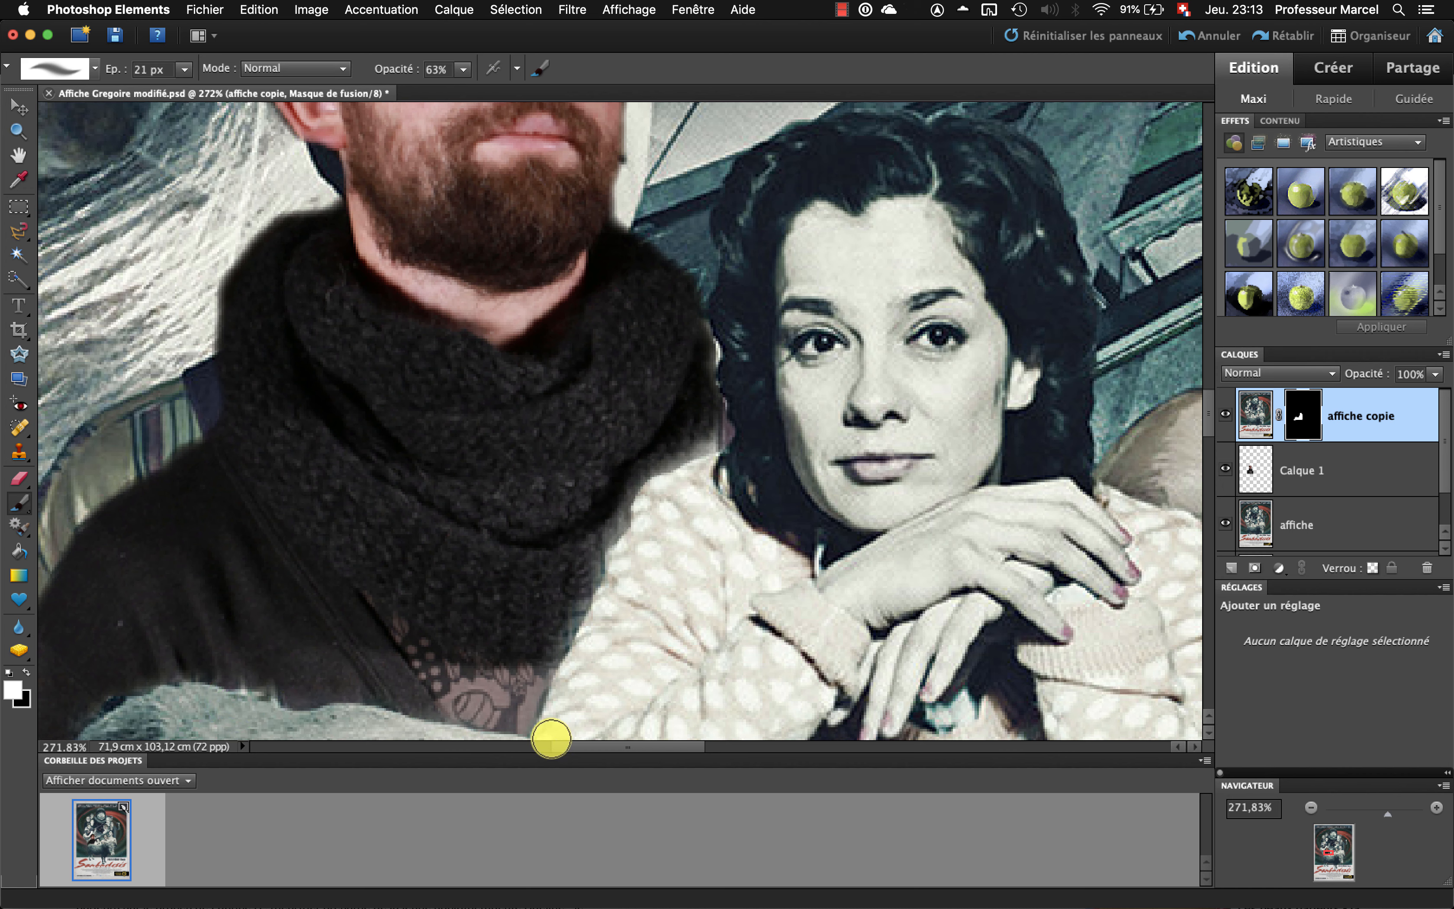
- Add a new empty layer and place it between Calque 1 and the affiche layer
{"action": "left_click_drag", "start_coordinate": [1387, 813], "coordinate": [1372, 814]}
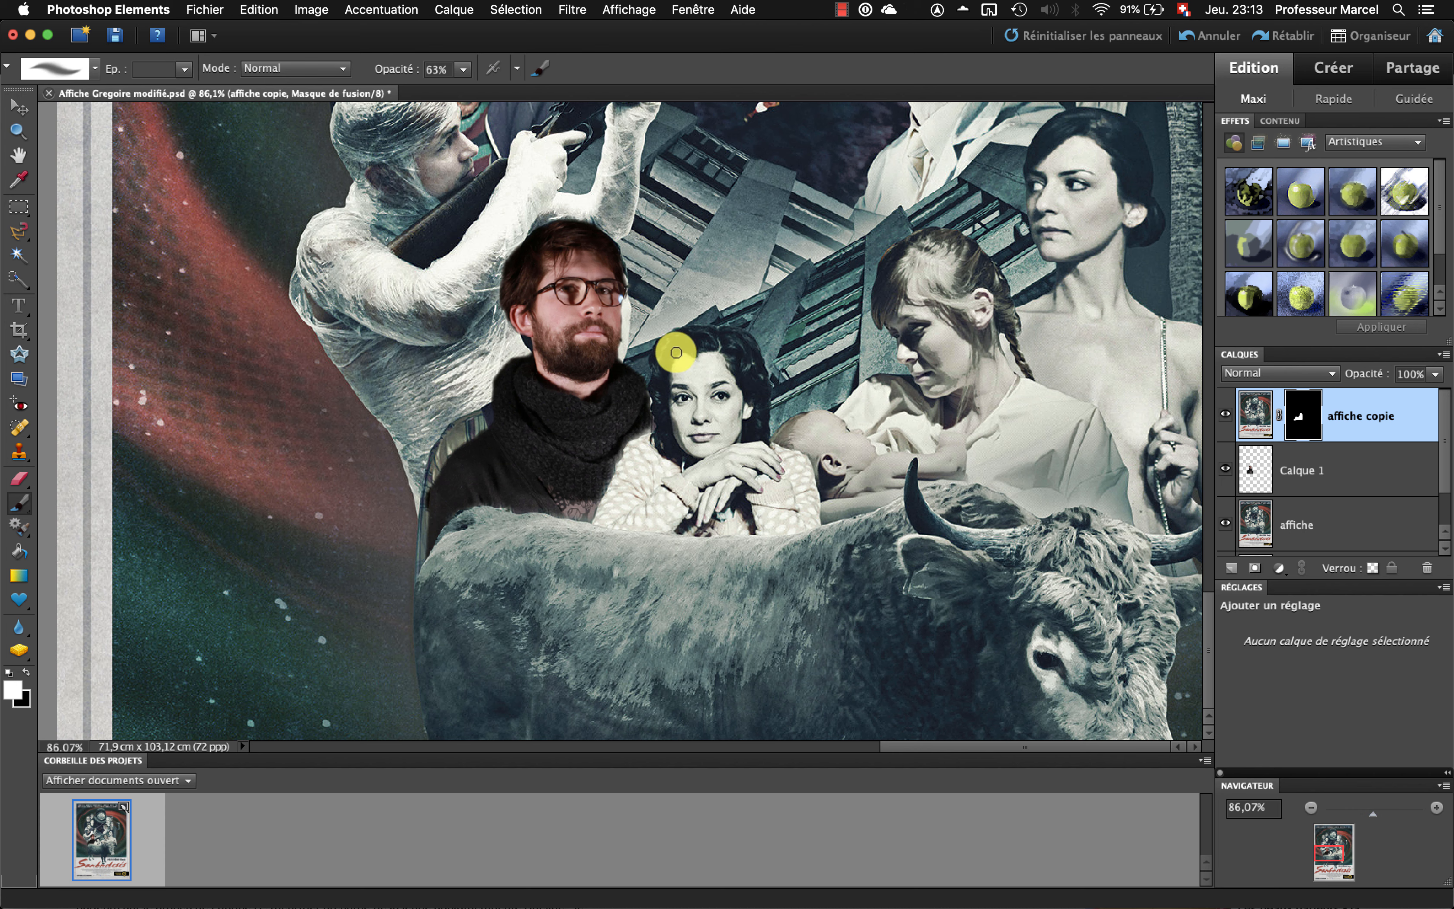
{"action": "left_click", "coordinate": [1397, 806]}
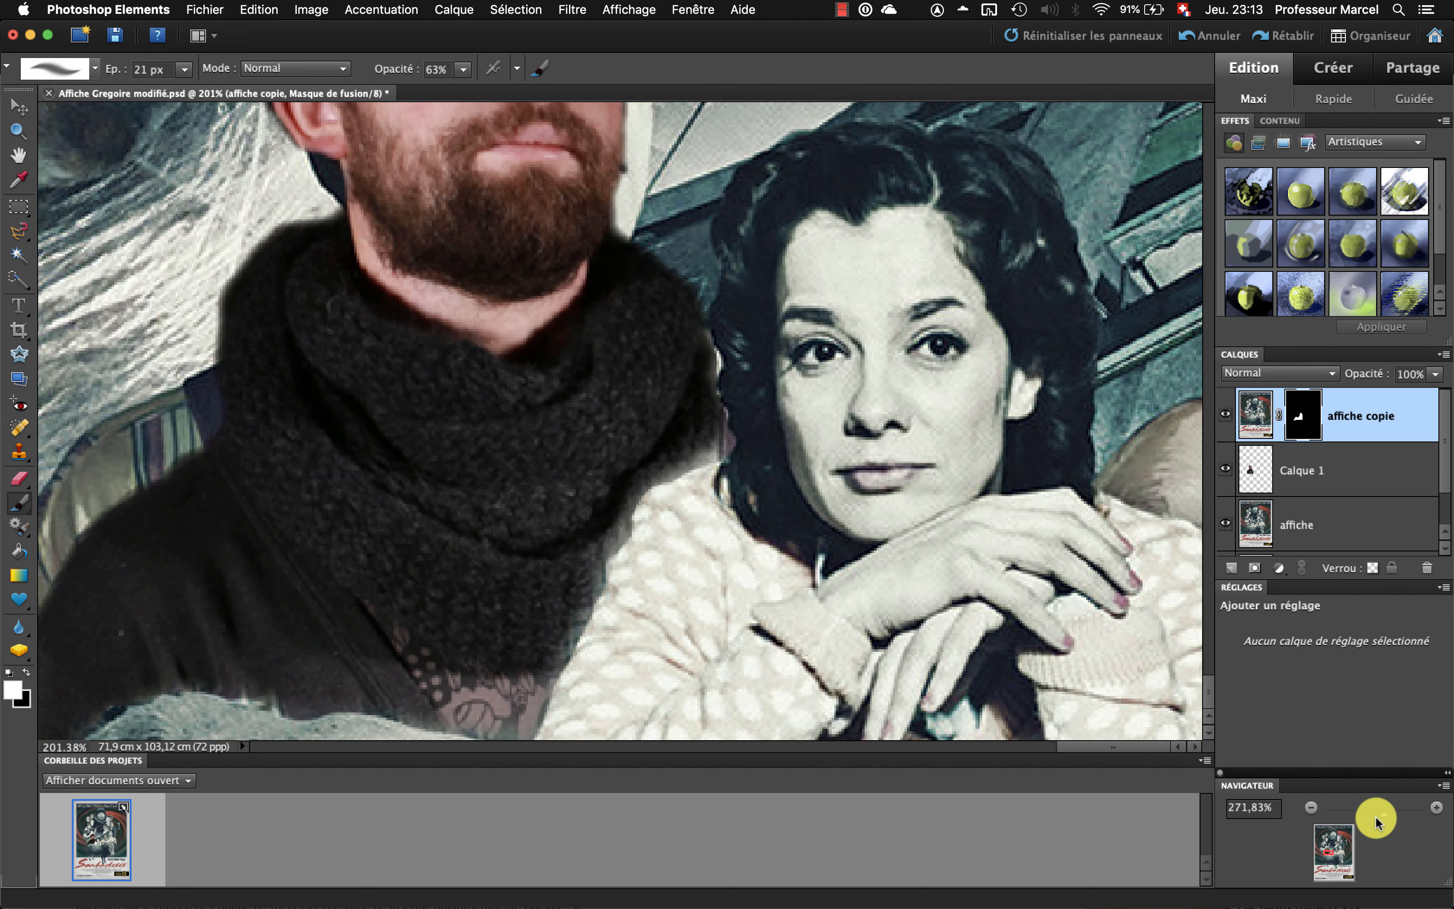
{"action": "left_click_drag", "start_coordinate": [1376, 817], "coordinate": [1387, 819]}
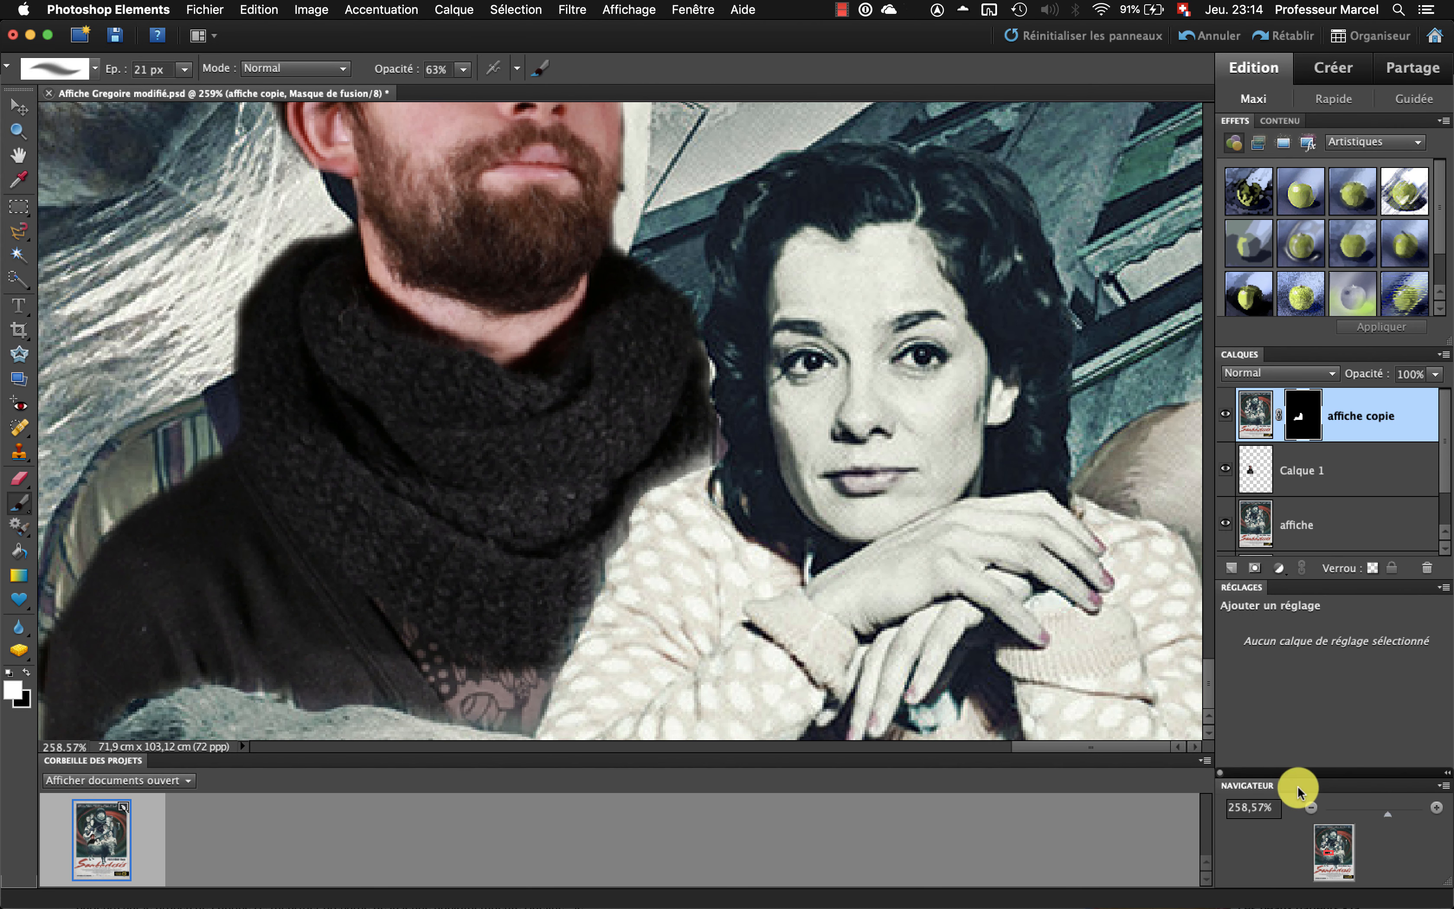
{"action": "left_click_drag", "start_coordinate": [350, 412], "coordinate": [615, 343]}
{"action": "left_click", "coordinate": [1322, 480]}
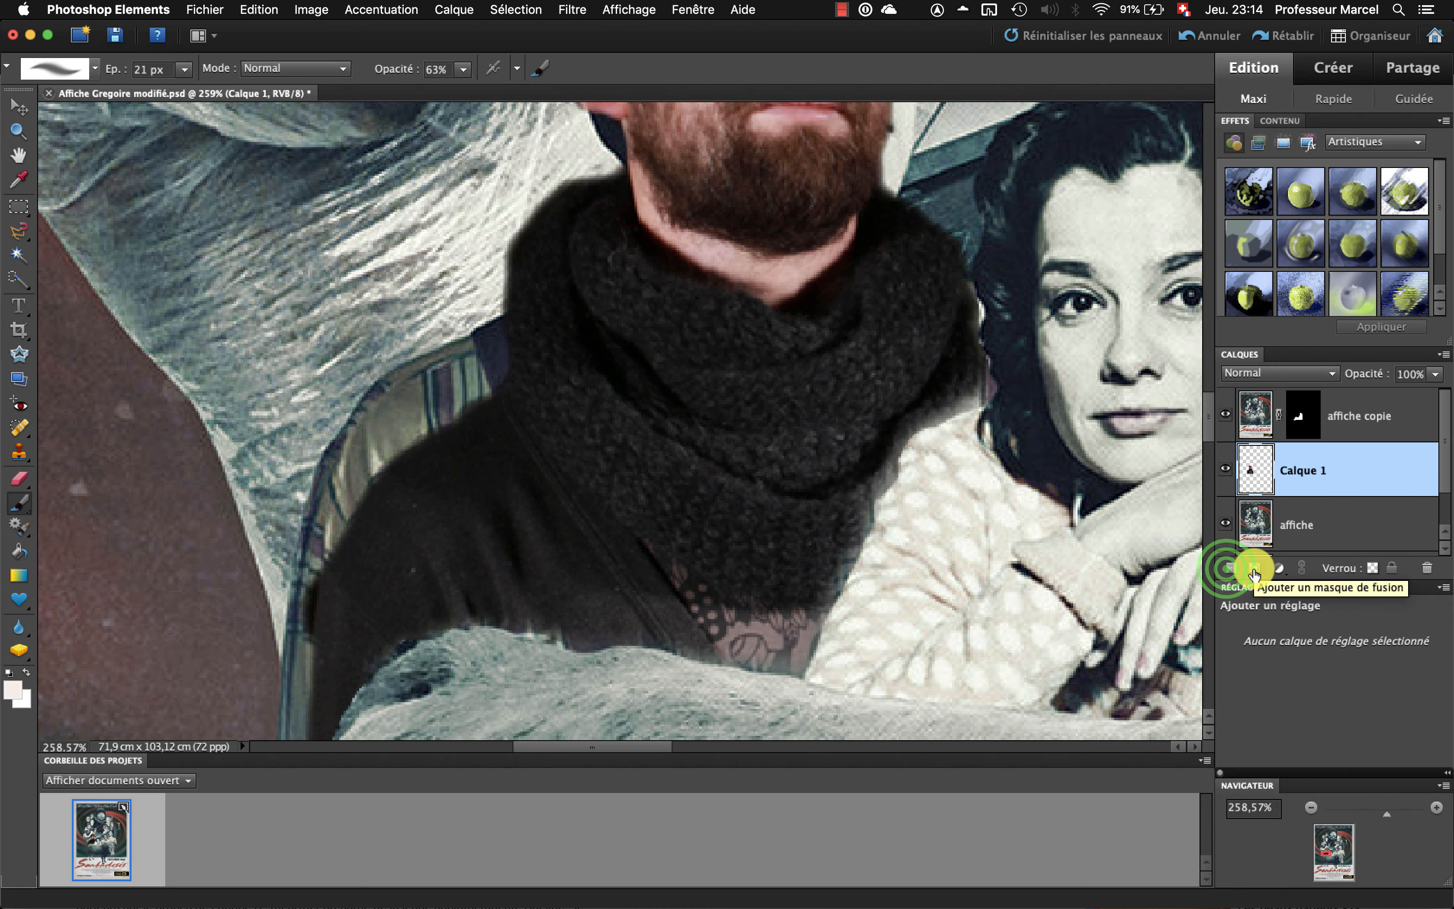
{"action": "left_click", "coordinate": [1228, 570]}
{"action": "left_click_drag", "start_coordinate": [1292, 471], "coordinate": [1292, 530]}
{"action": "scroll", "coordinate": [1280, 477], "scroll_direction": "down", "scroll_amount": 2}
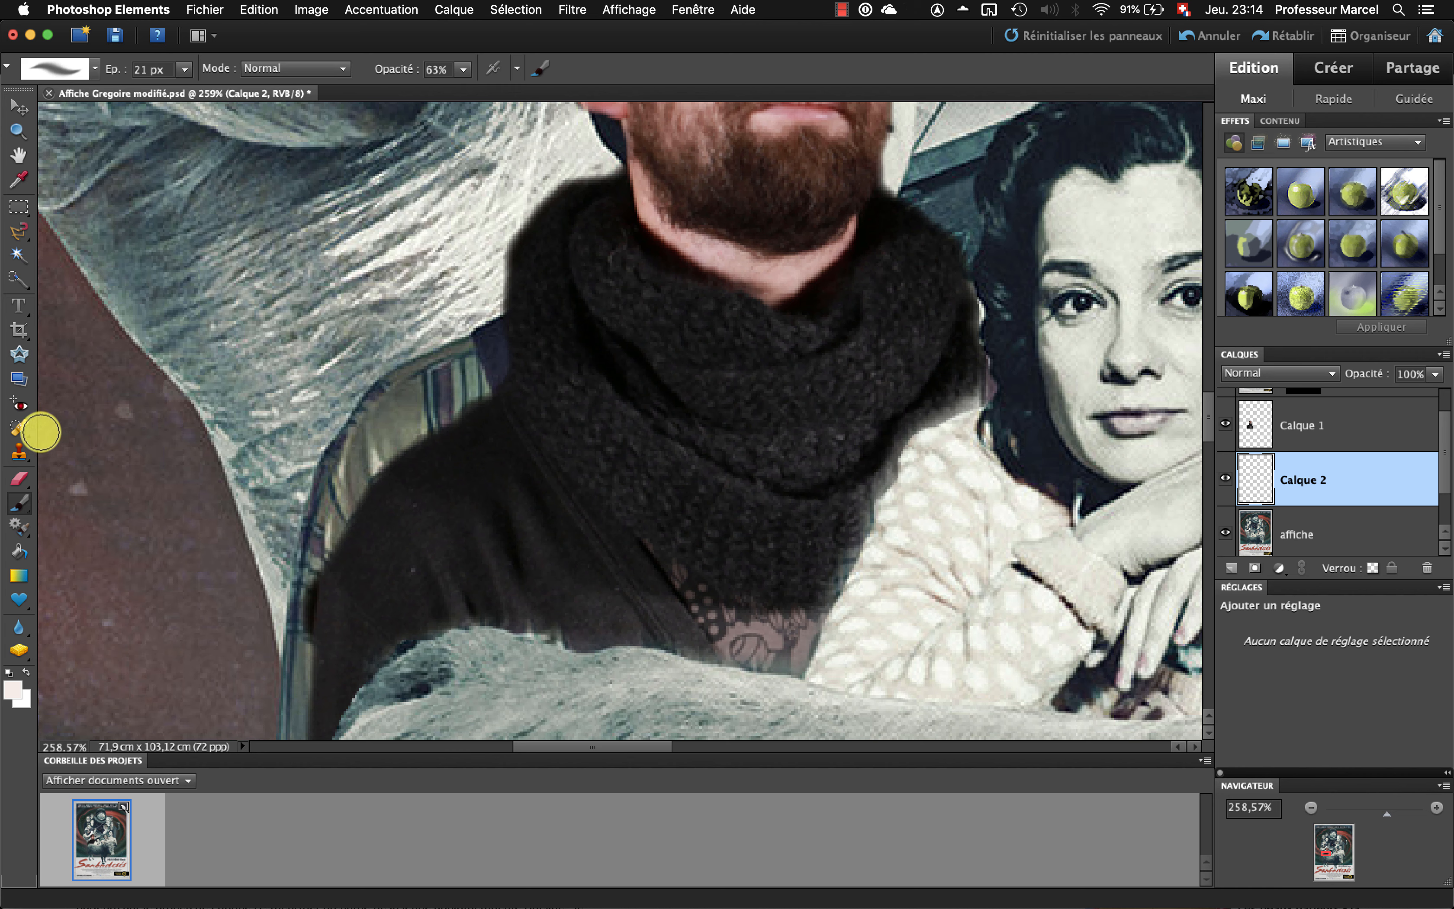
- With the Clone Stamp sampling all layers, cover the striped fabric beside the man's shoulder with the wrapped figure's plastic texture
{"action": "left_click", "coordinate": [32, 456]}
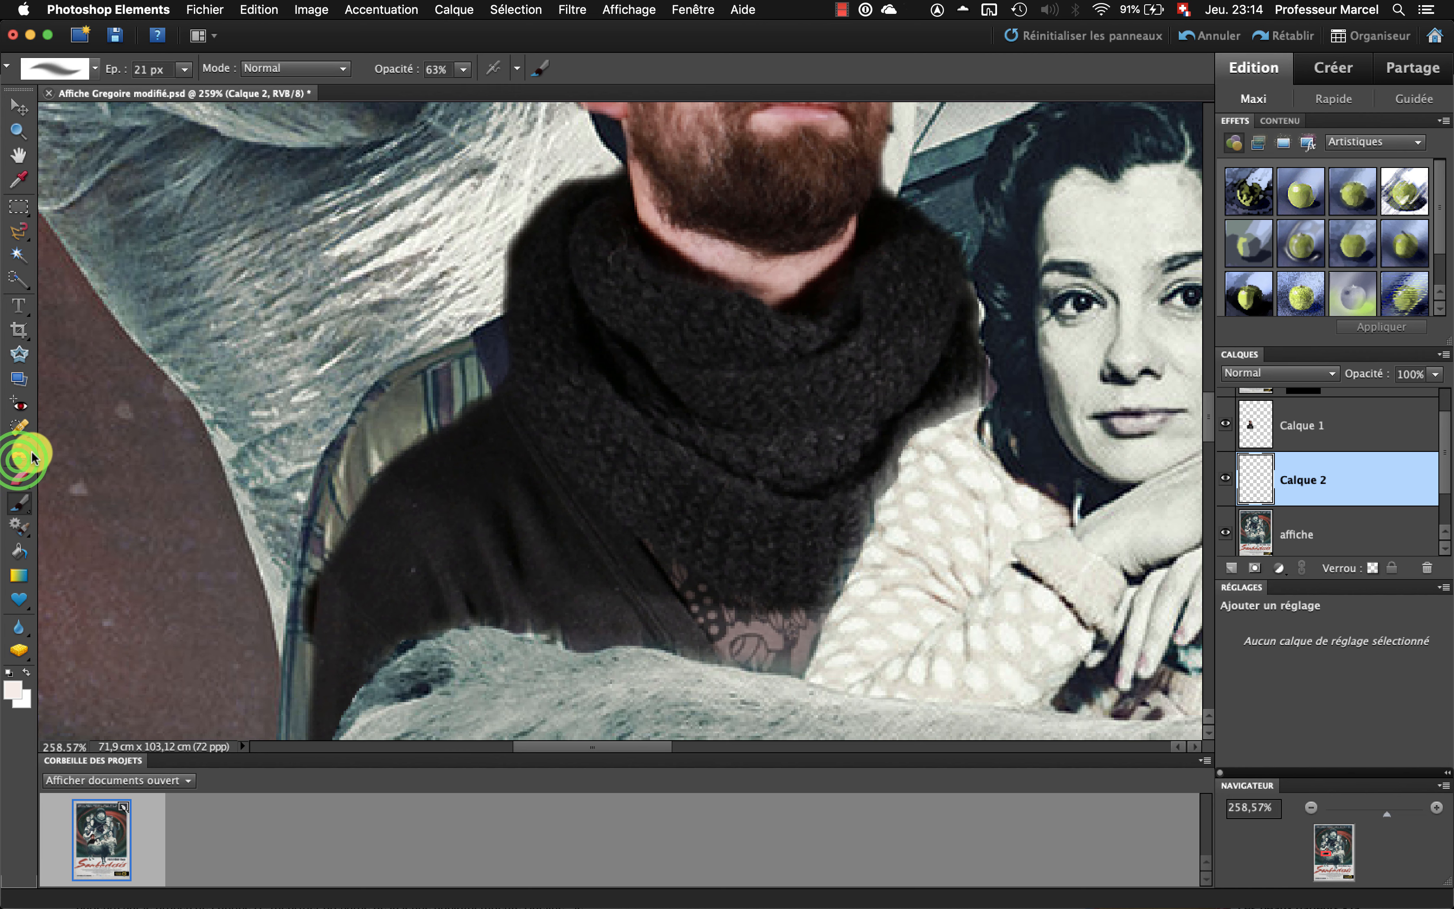
{"action": "left_click", "coordinate": [488, 68]}
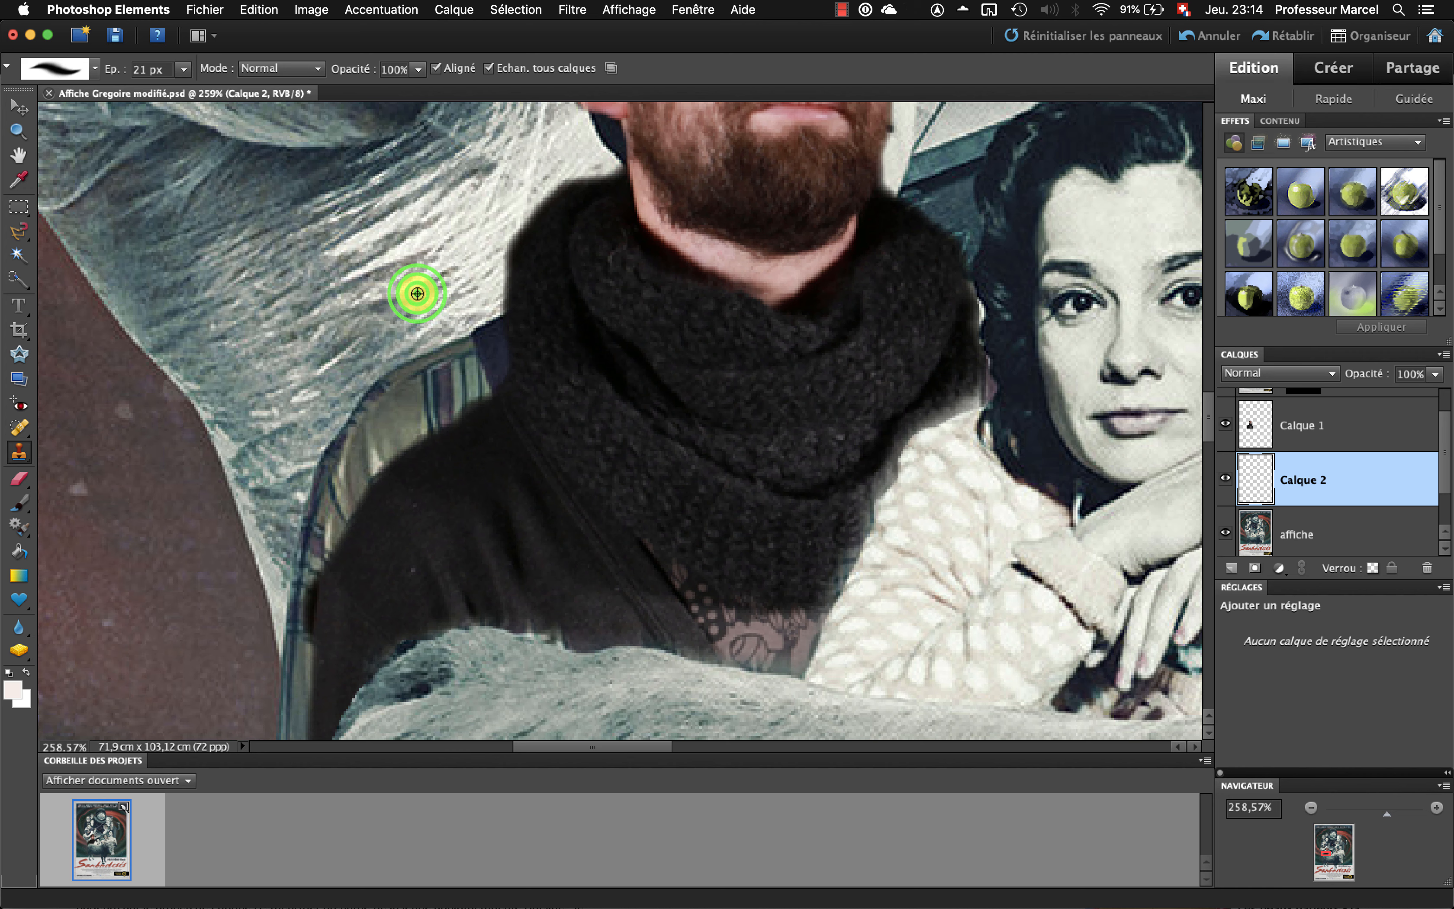
{"action": "left_click", "coordinate": [448, 351]}
{"action": "mouse_move", "coordinate": [448, 349]}
{"action": "left_mouse_down"}
{"action": "mouse_move", "coordinate": [474, 346]}
{"action": "mouse_move", "coordinate": [496, 318]}
{"action": "mouse_move", "coordinate": [495, 359]}
{"action": "mouse_move", "coordinate": [466, 373]}
{"action": "mouse_move", "coordinate": [507, 378]}
{"action": "mouse_move", "coordinate": [413, 410]}
{"action": "mouse_move", "coordinate": [434, 394]}
{"action": "mouse_move", "coordinate": [397, 373]}
{"action": "mouse_move", "coordinate": [451, 344]}
{"action": "mouse_move", "coordinate": [441, 387]}
{"action": "mouse_move", "coordinate": [369, 426]}
{"action": "mouse_move", "coordinate": [446, 404]}
{"action": "mouse_move", "coordinate": [389, 457]}
{"action": "mouse_move", "coordinate": [432, 438]}
{"action": "mouse_move", "coordinate": [379, 458]}
{"action": "mouse_move", "coordinate": [389, 420]}
{"action": "mouse_move", "coordinate": [370, 431]}
{"action": "mouse_move", "coordinate": [406, 336]}
{"action": "mouse_move", "coordinate": [360, 499]}
{"action": "mouse_move", "coordinate": [327, 481]}
{"action": "mouse_move", "coordinate": [353, 457]}
{"action": "mouse_move", "coordinate": [310, 524]}
{"action": "mouse_move", "coordinate": [360, 491]}
{"action": "mouse_move", "coordinate": [304, 585]}
{"action": "mouse_move", "coordinate": [331, 518]}
{"action": "mouse_move", "coordinate": [297, 636]}
{"action": "mouse_move", "coordinate": [286, 563]}
{"action": "left_mouse_up"}
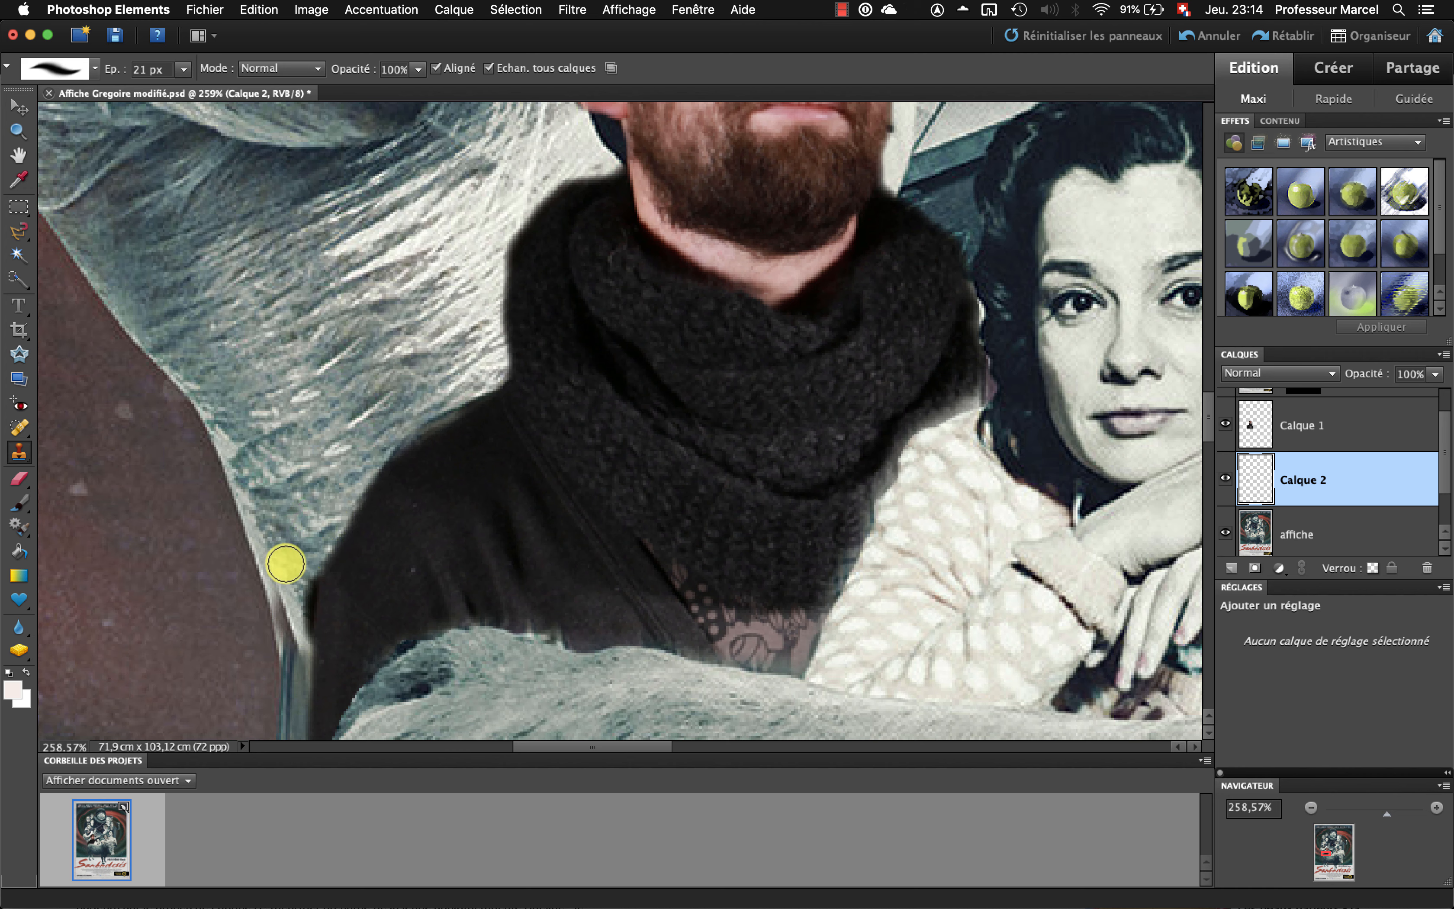
{"action": "key", "text": "super+z"}
- Clone the reddish background over the outer edge of the leftover fabric strip, down to the bull's back
{"action": "left_click", "coordinate": [291, 504], "text": "alt"}
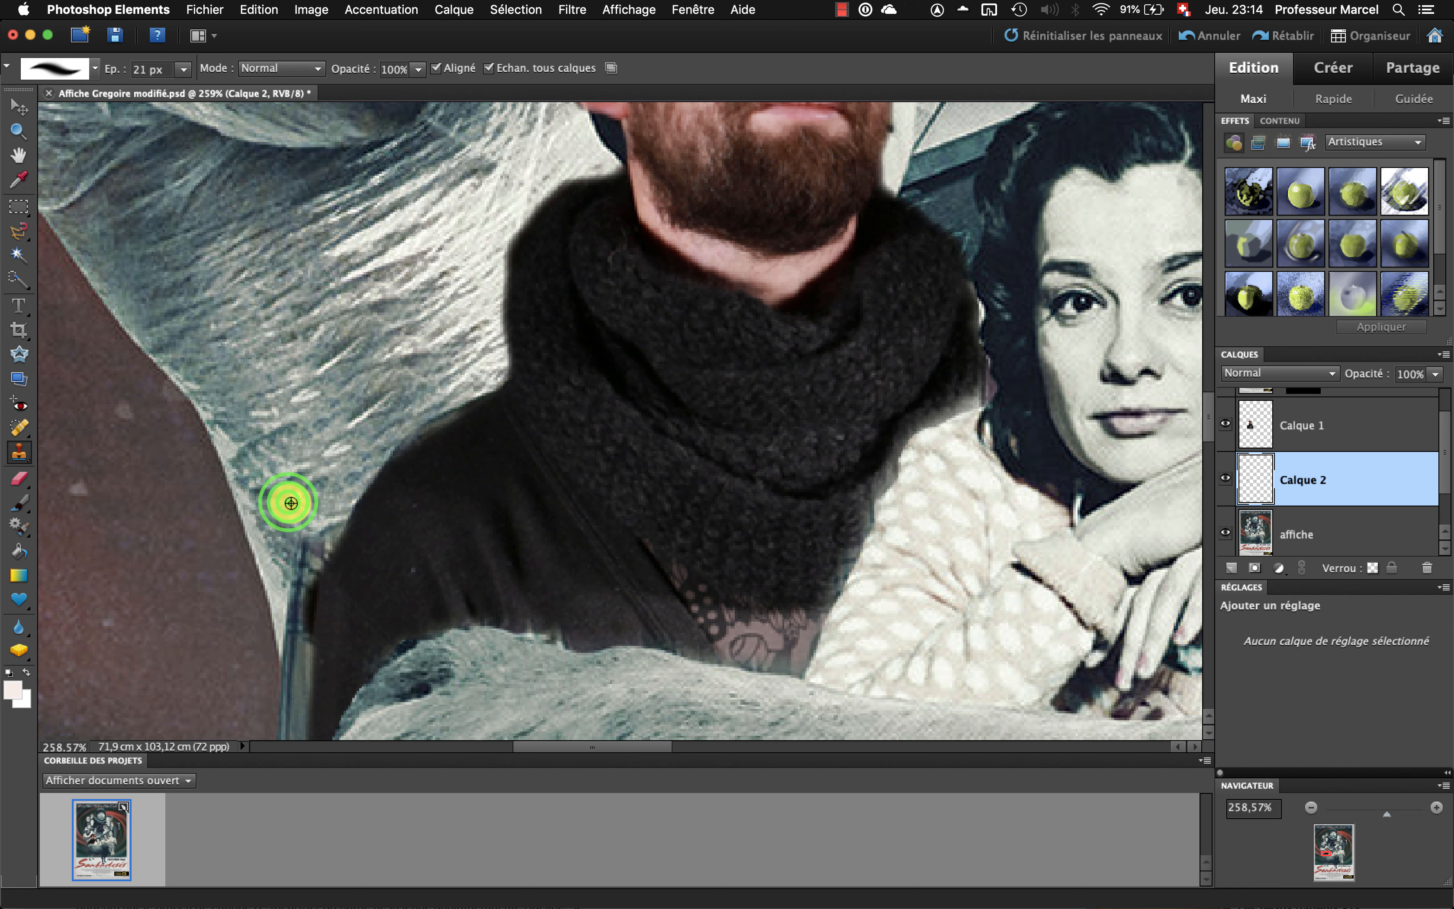
{"action": "mouse_move", "coordinate": [292, 562]}
{"action": "left_mouse_down"}
{"action": "mouse_move", "coordinate": [315, 538]}
{"action": "mouse_move", "coordinate": [295, 628]}
{"action": "mouse_move", "coordinate": [348, 382]}
{"action": "mouse_move", "coordinate": [244, 445]}
{"action": "left_mouse_up"}
{"action": "left_click", "coordinate": [313, 622]}
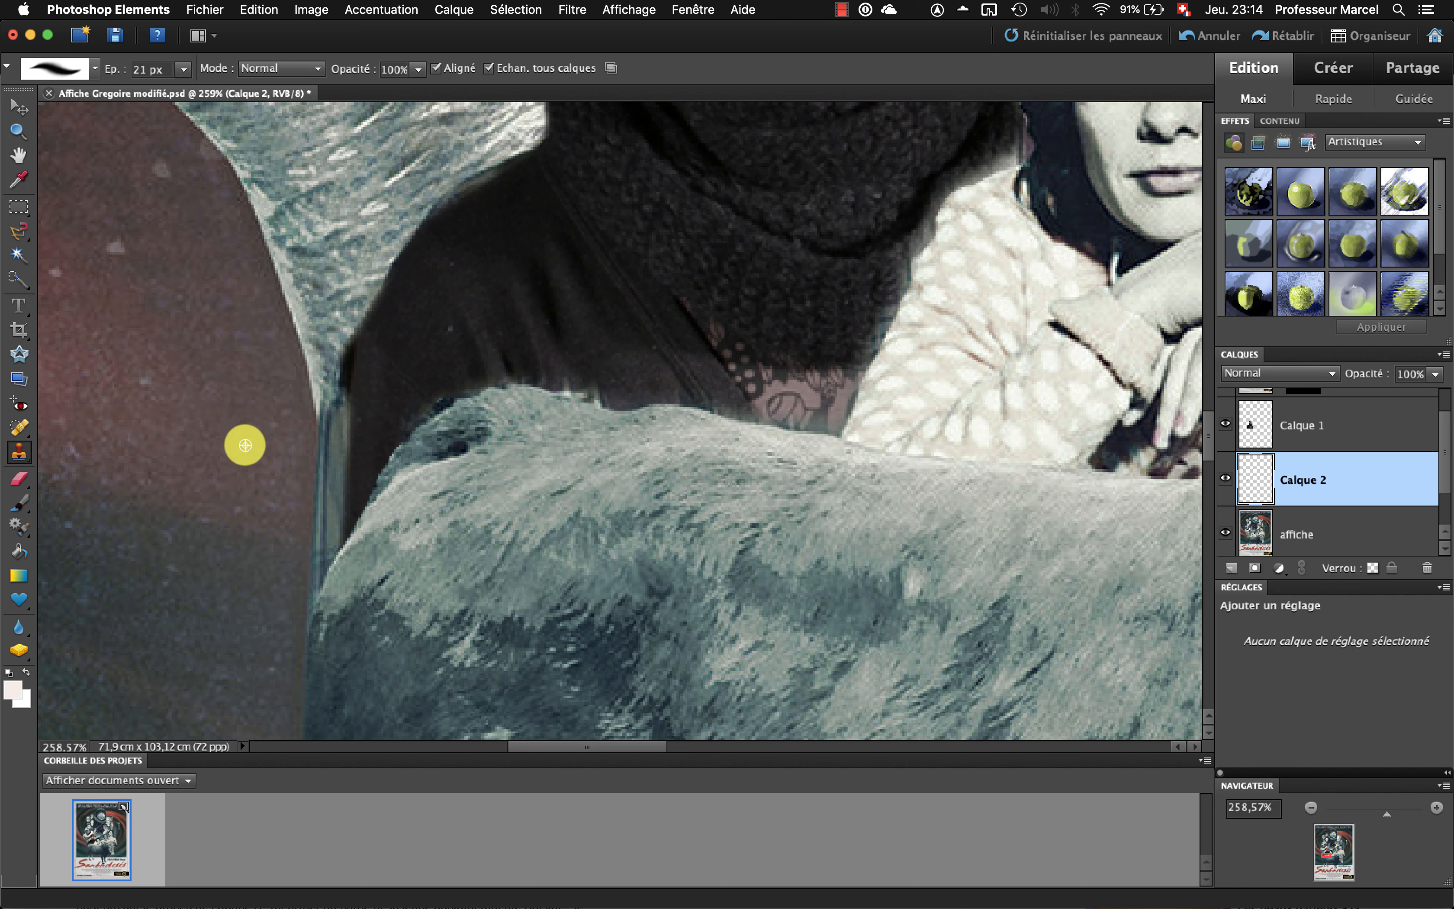
{"action": "left_click", "coordinate": [313, 455]}
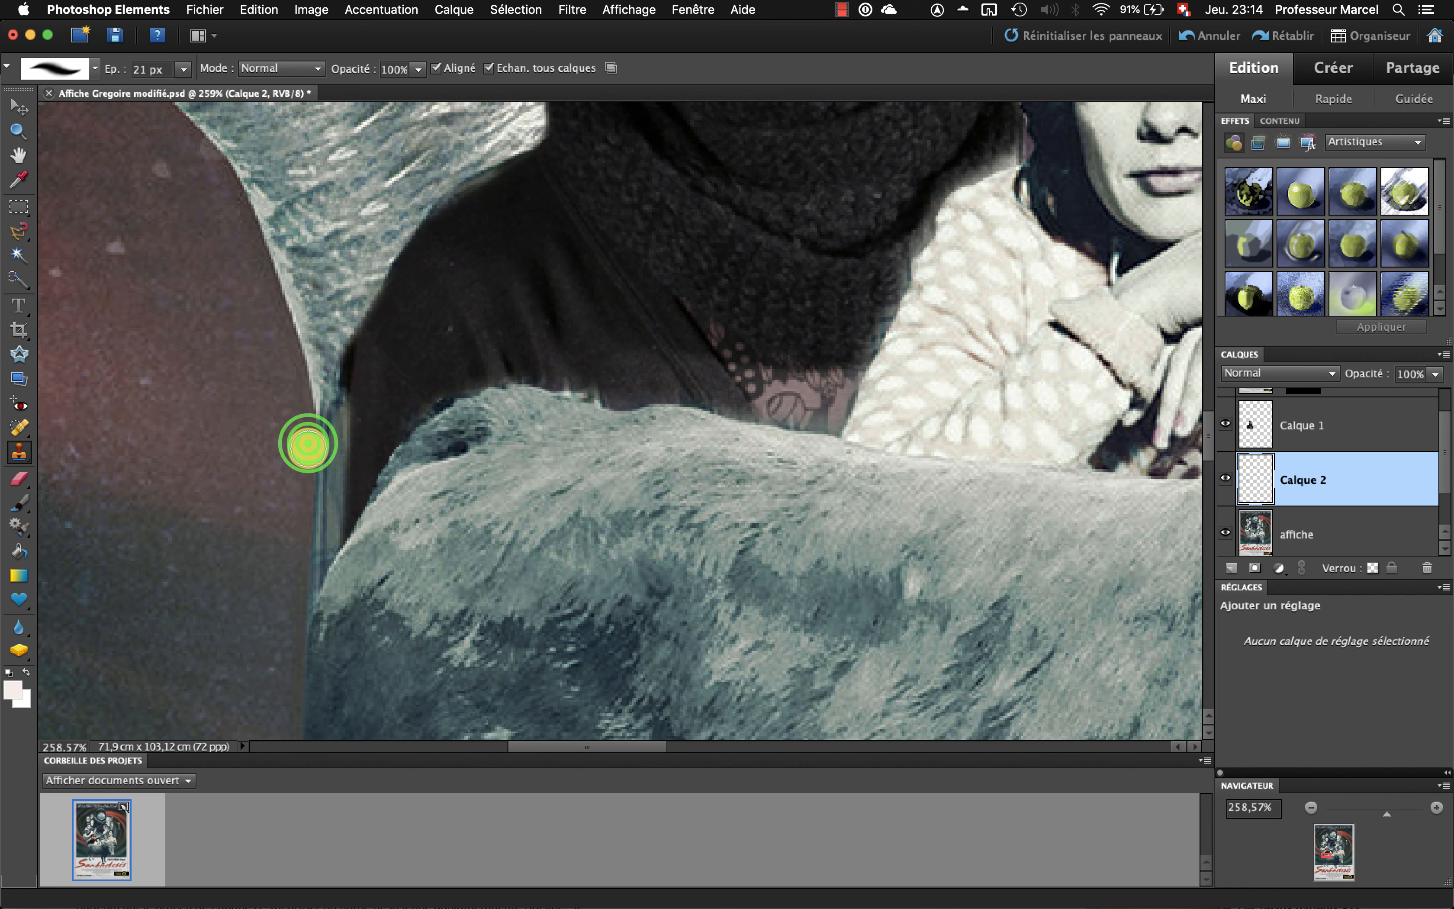
{"action": "mouse_move", "coordinate": [308, 443]}
{"action": "left_mouse_down"}
{"action": "mouse_move", "coordinate": [322, 546]}
{"action": "mouse_move", "coordinate": [293, 621]}
{"action": "left_mouse_up"}
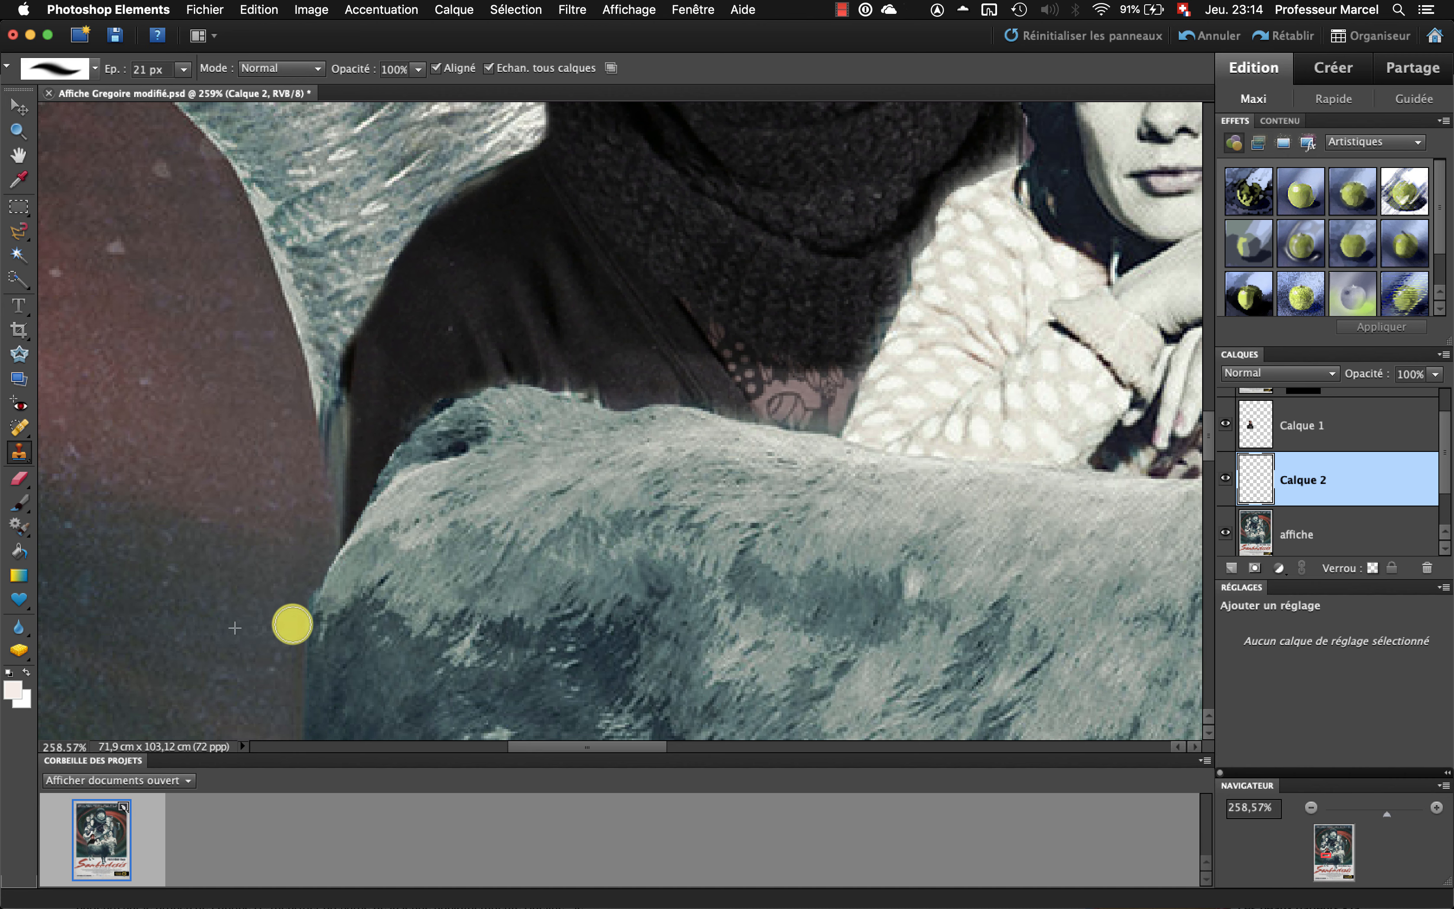
- Clone more background and the wrapped figure's pale edge over the remaining strip between the man's arm and the bull
{"action": "left_click", "coordinate": [301, 472], "text": "alt"}
{"action": "left_click_drag", "start_coordinate": [300, 463], "coordinate": [300, 553]}
{"action": "left_click", "coordinate": [320, 376], "text": "alt"}
{"action": "left_click_drag", "start_coordinate": [338, 451], "coordinate": [356, 573]}
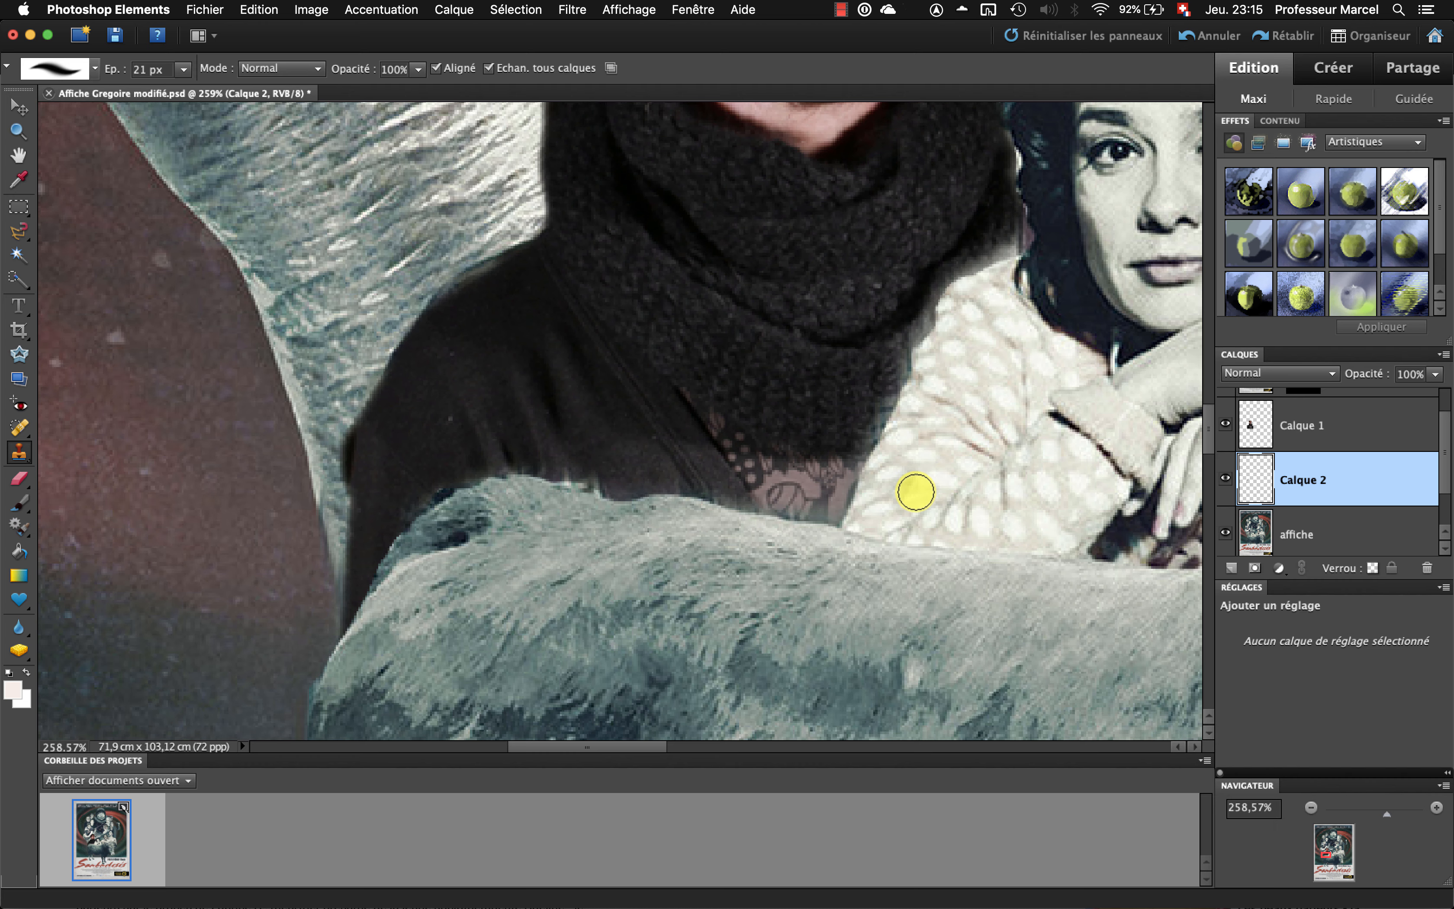
- Clone the building's dark opening over the pale edge beside the man's glasses with the Clone Stamp
{"action": "left_click", "coordinate": [1377, 813]}
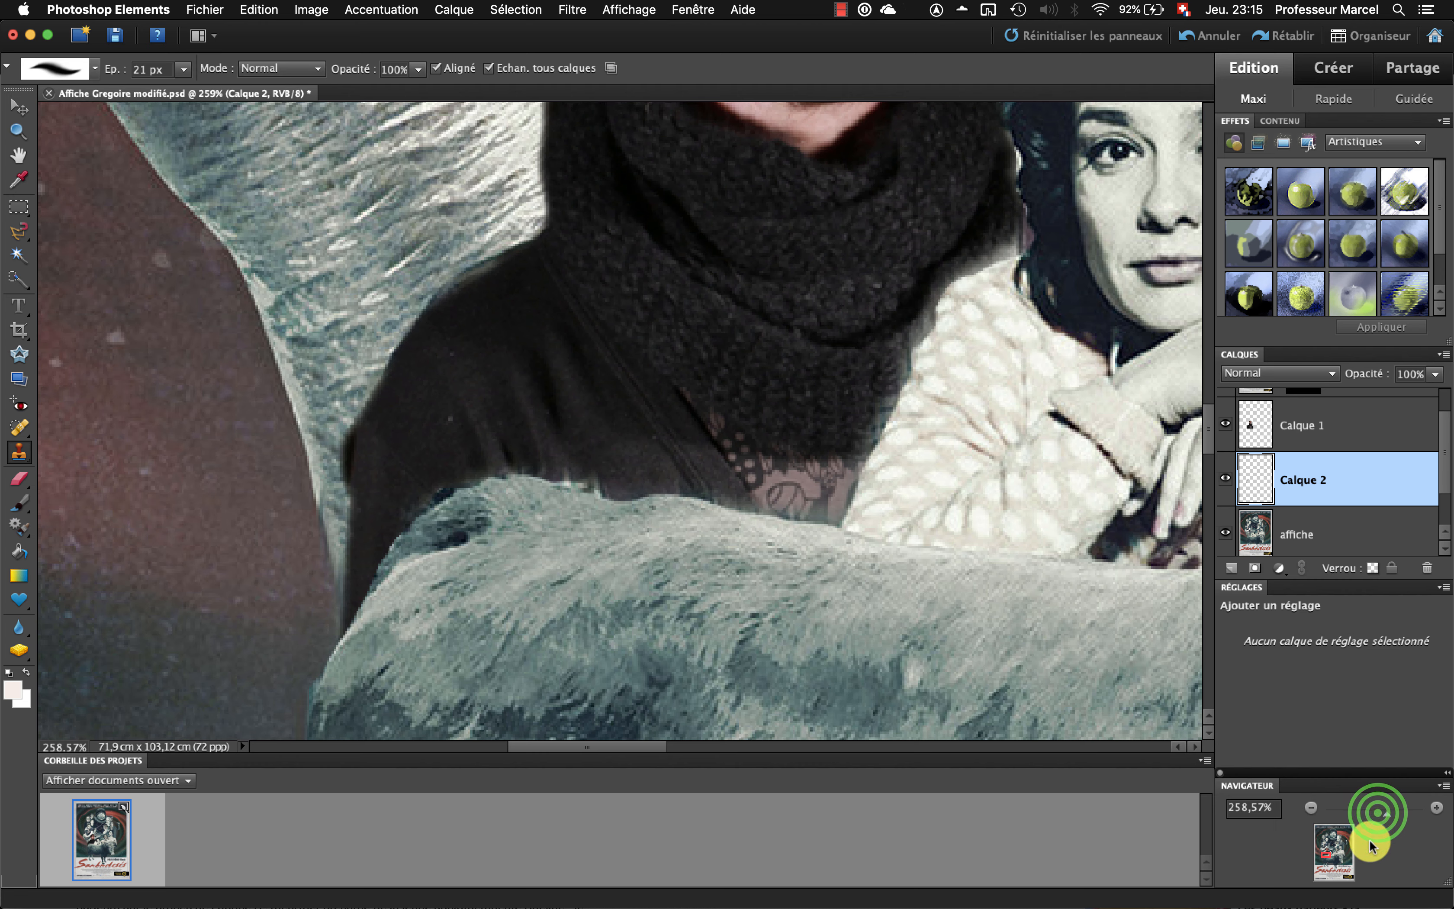
{"action": "left_click", "coordinate": [1379, 815]}
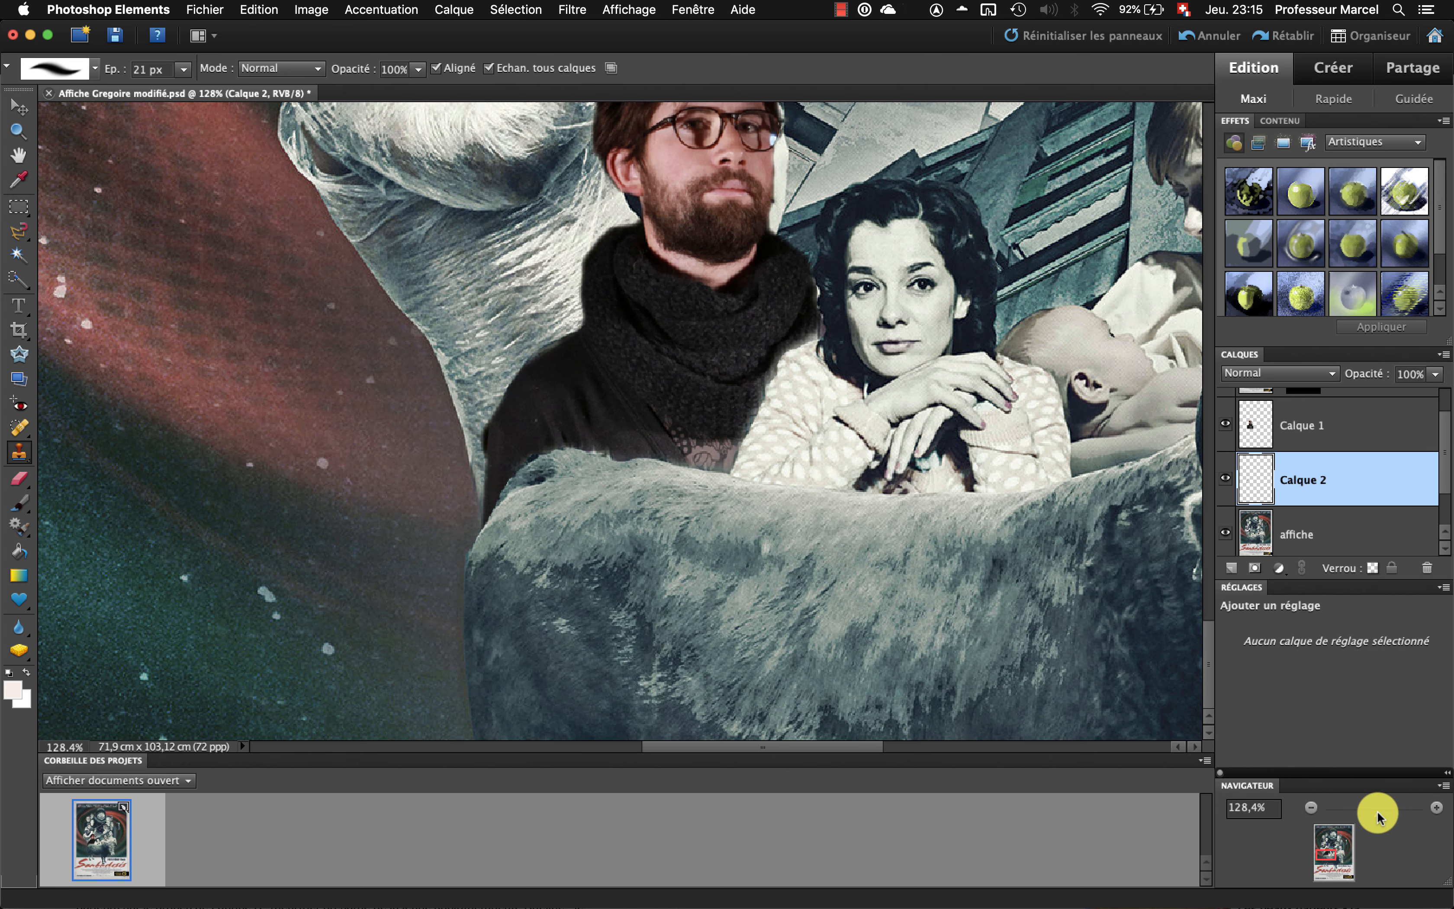
{"action": "left_click_drag", "start_coordinate": [925, 221], "coordinate": [781, 509]}
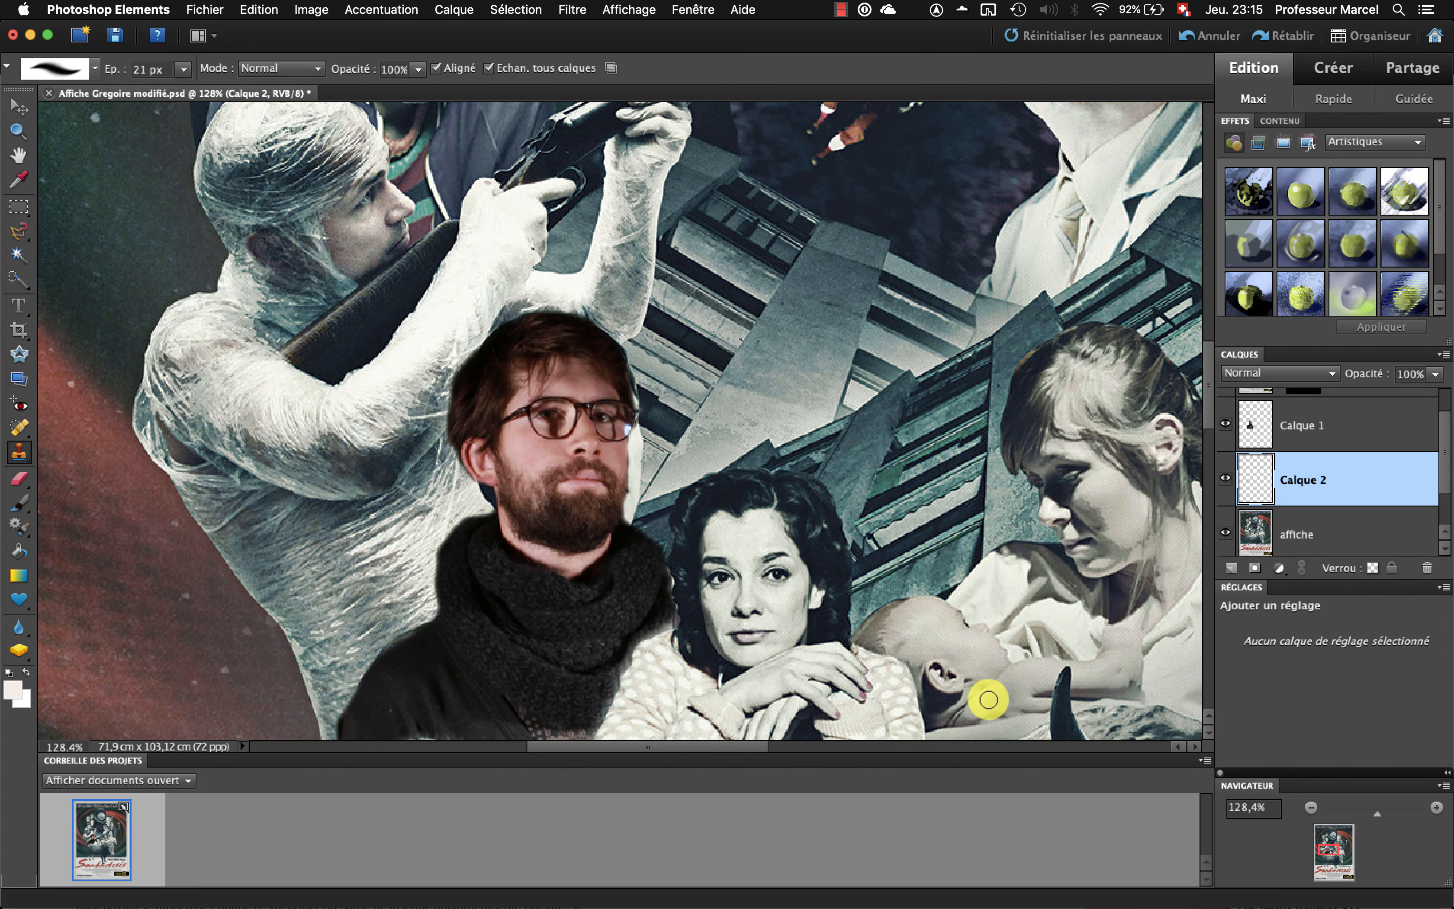
{"action": "left_click", "coordinate": [1395, 811]}
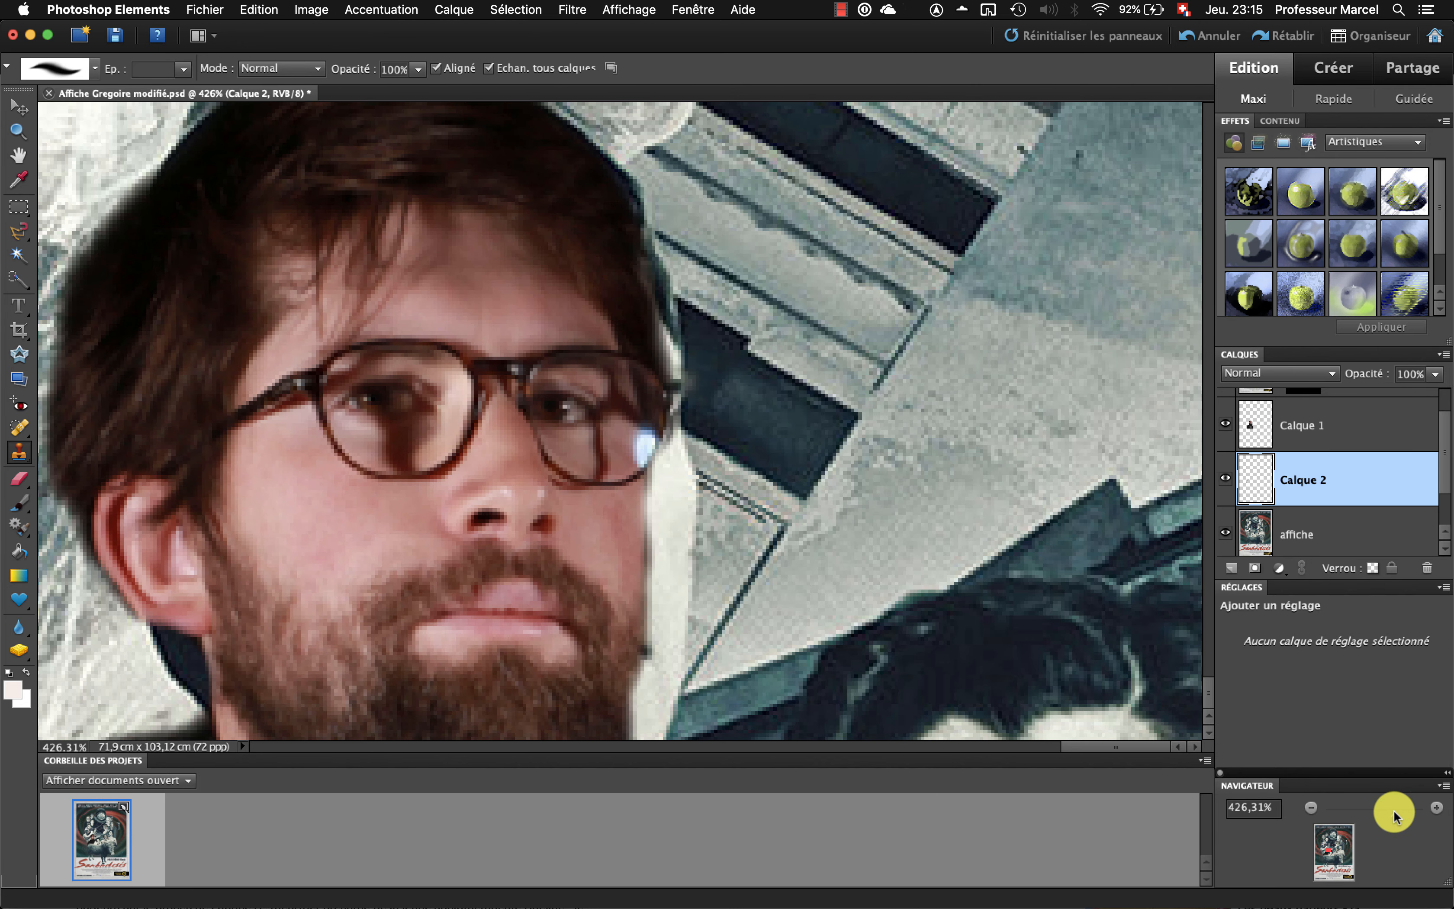
{"action": "left_click_drag", "start_coordinate": [837, 425], "coordinate": [773, 273]}
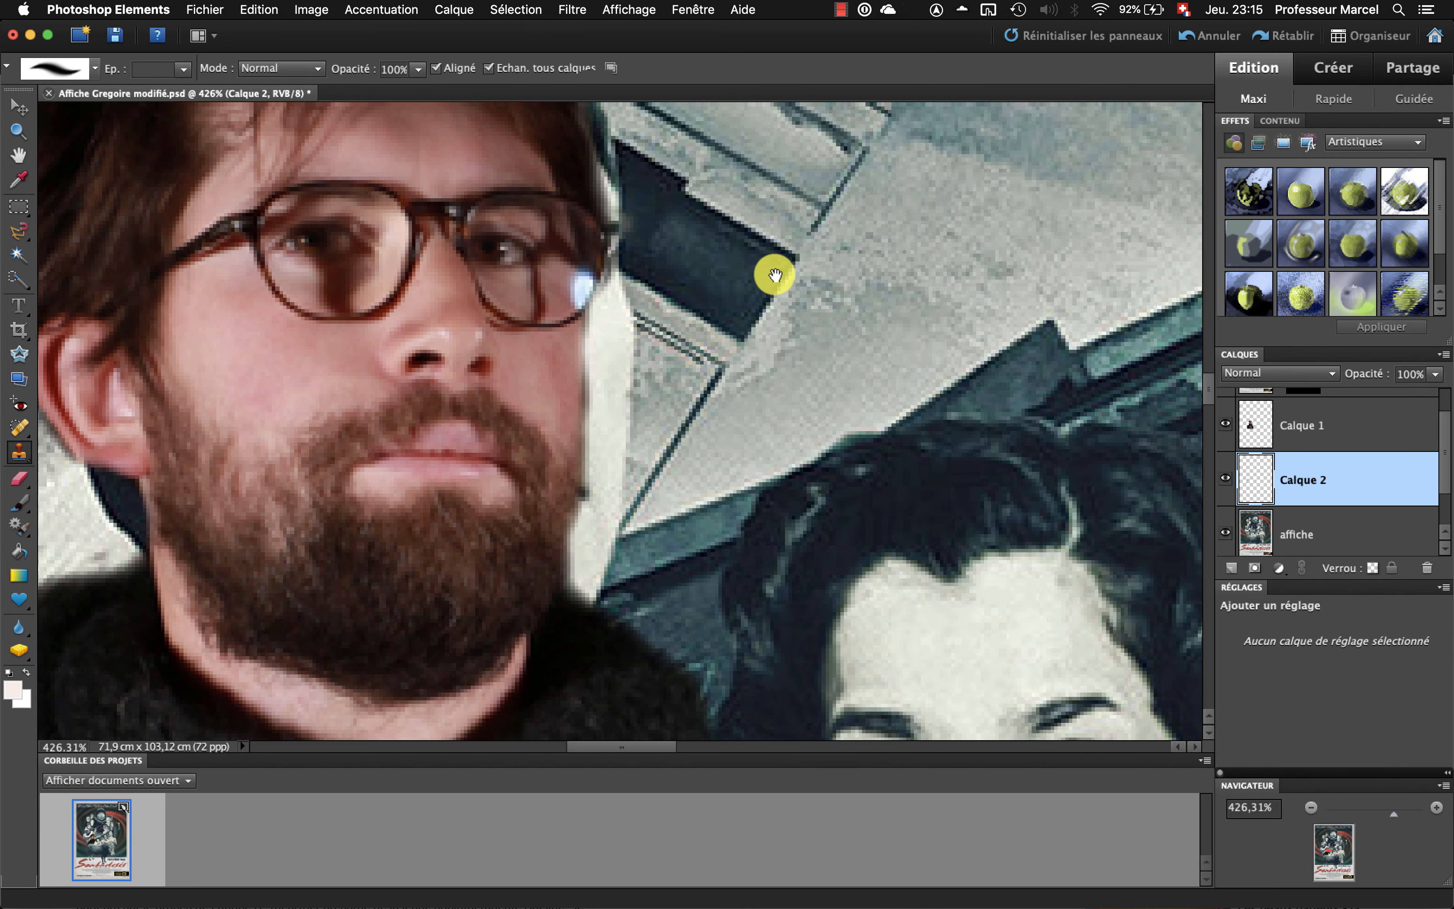
{"action": "left_click", "coordinate": [674, 262], "text": "alt"}
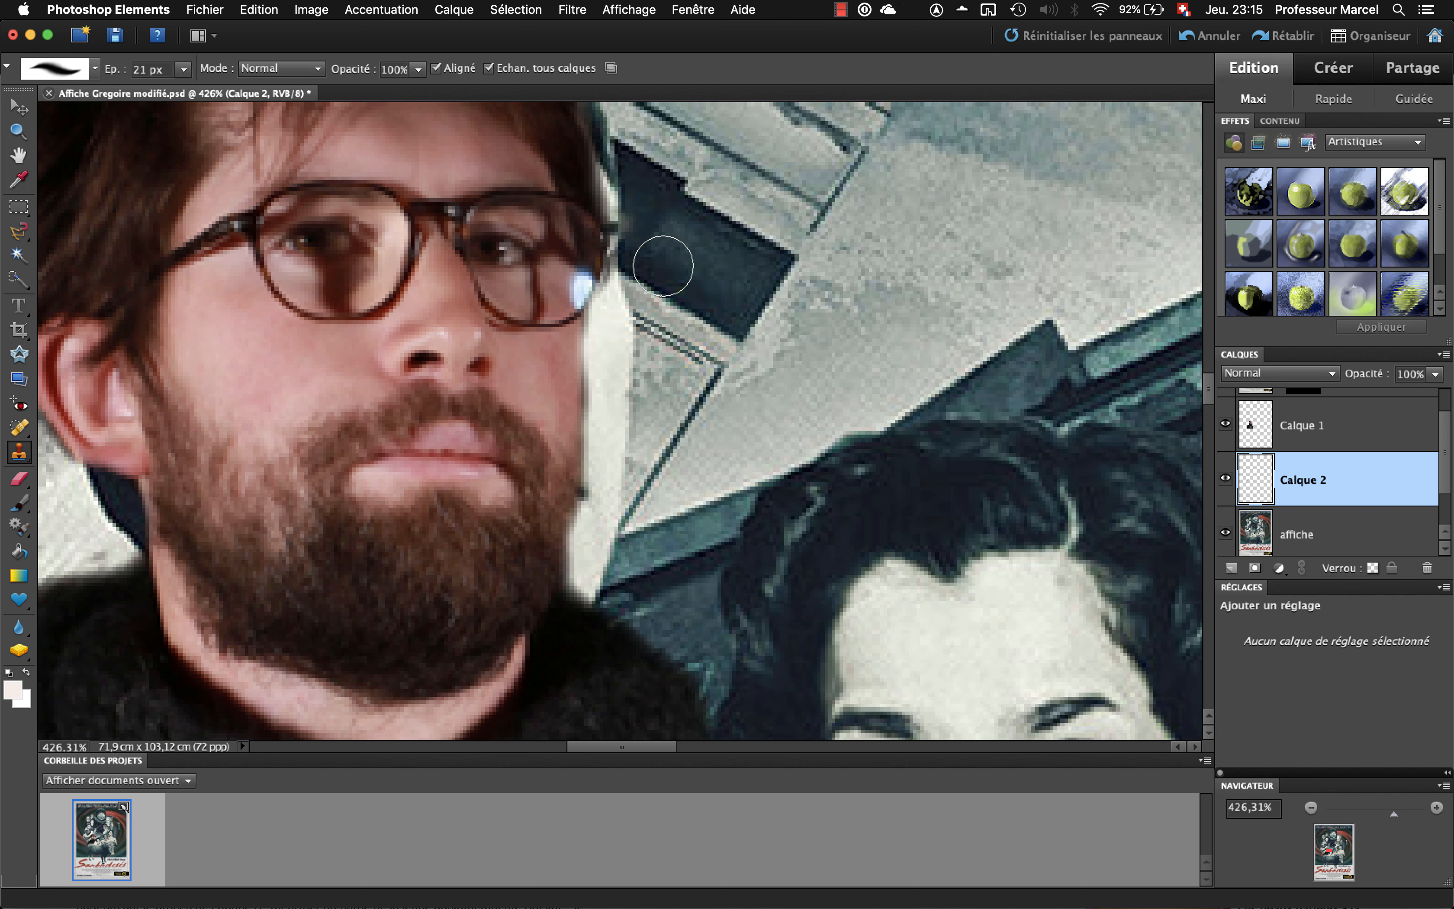
{"action": "left_click", "coordinate": [643, 254]}
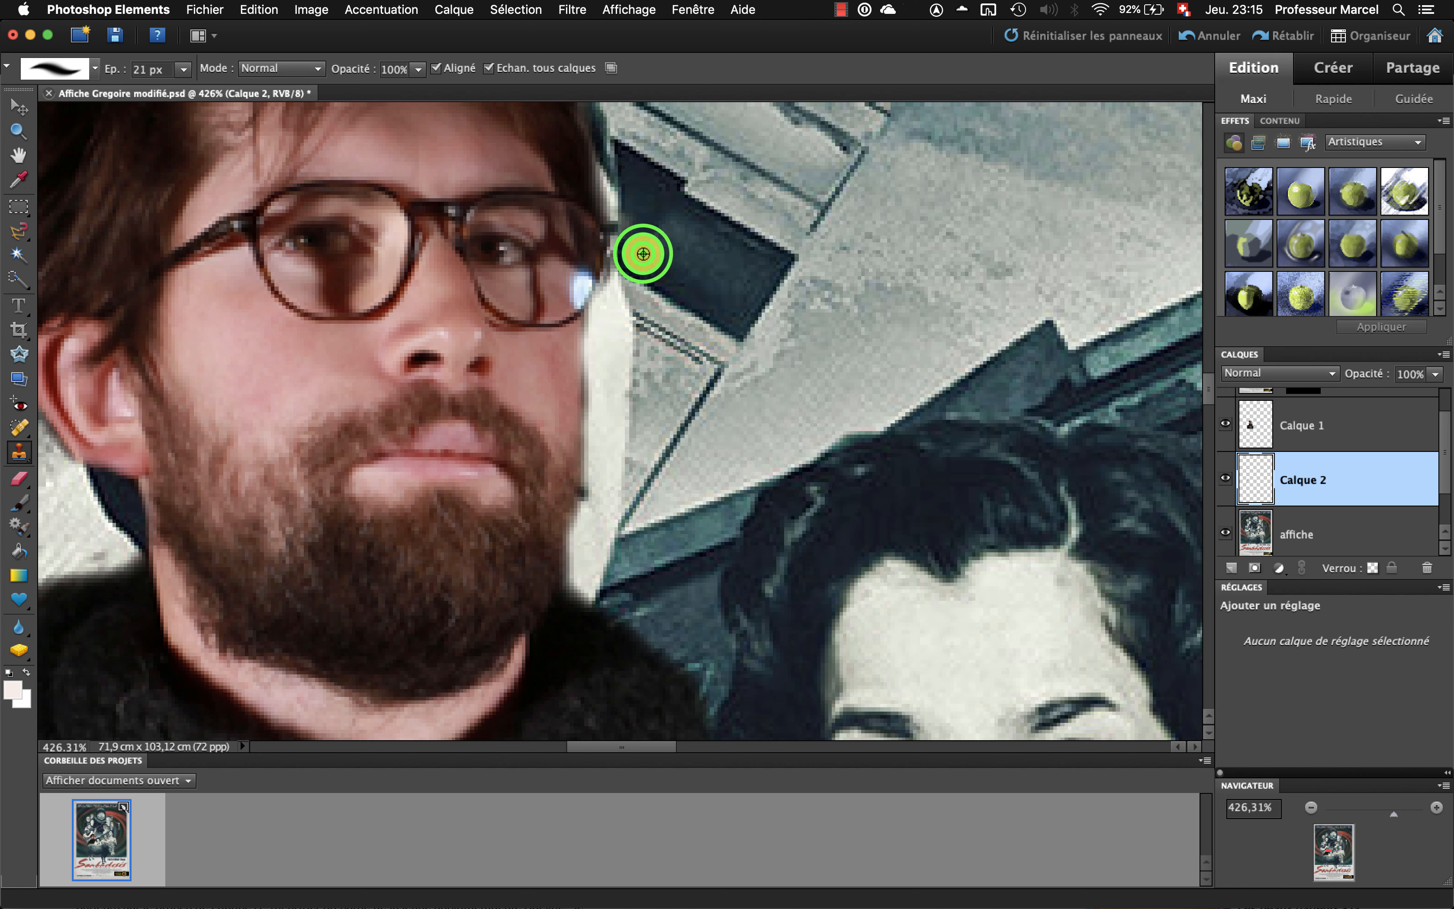
{"action": "left_click", "coordinate": [634, 248]}
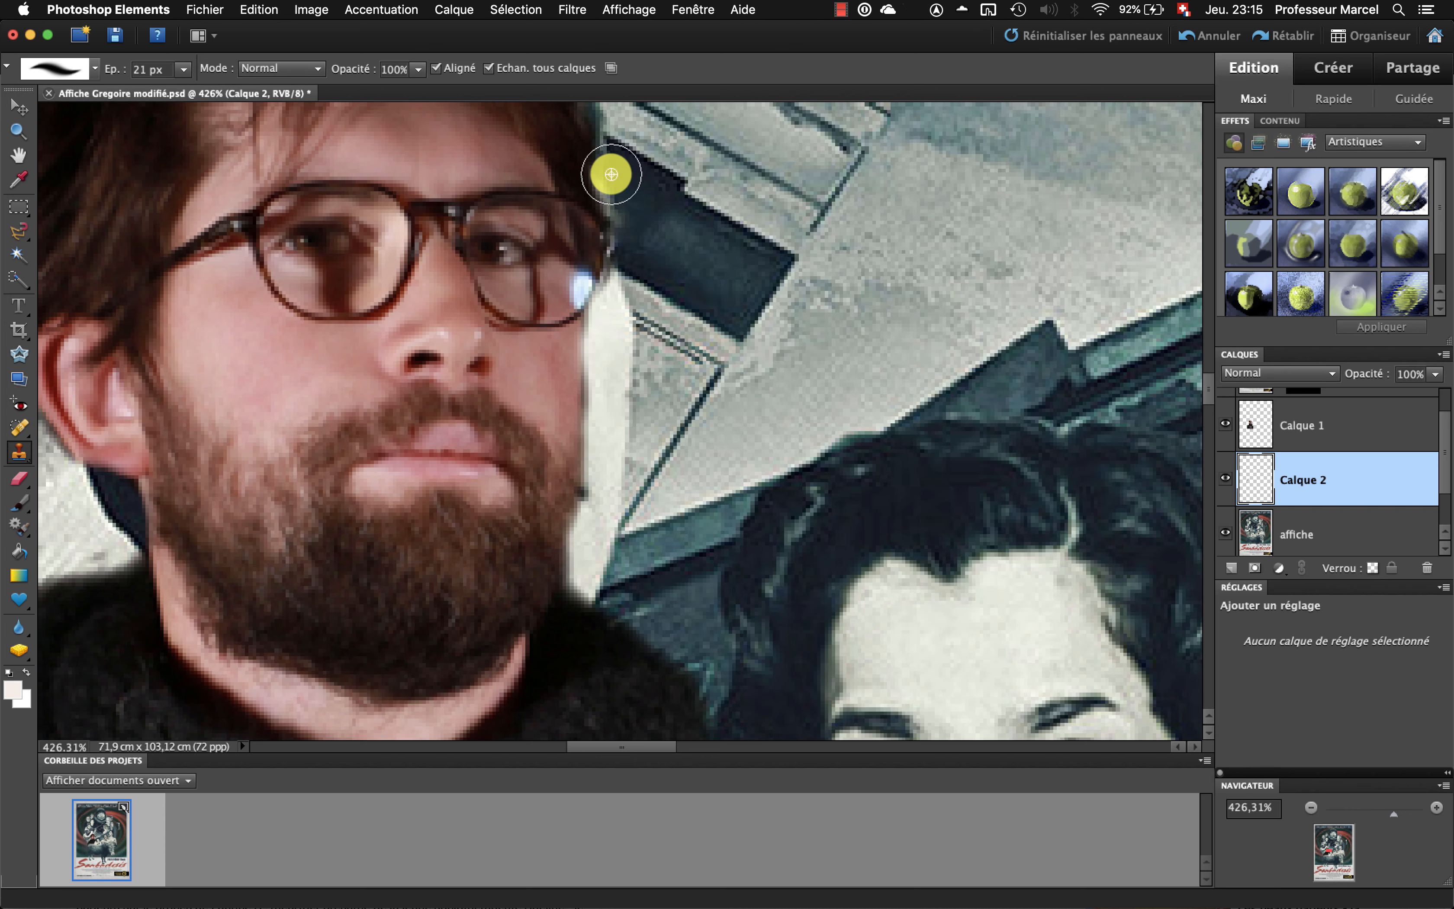
- Clone the building's diagonal edge and grey concrete over the white strip beside the man's beard
{"action": "left_click", "coordinate": [731, 311], "text": "alt"}
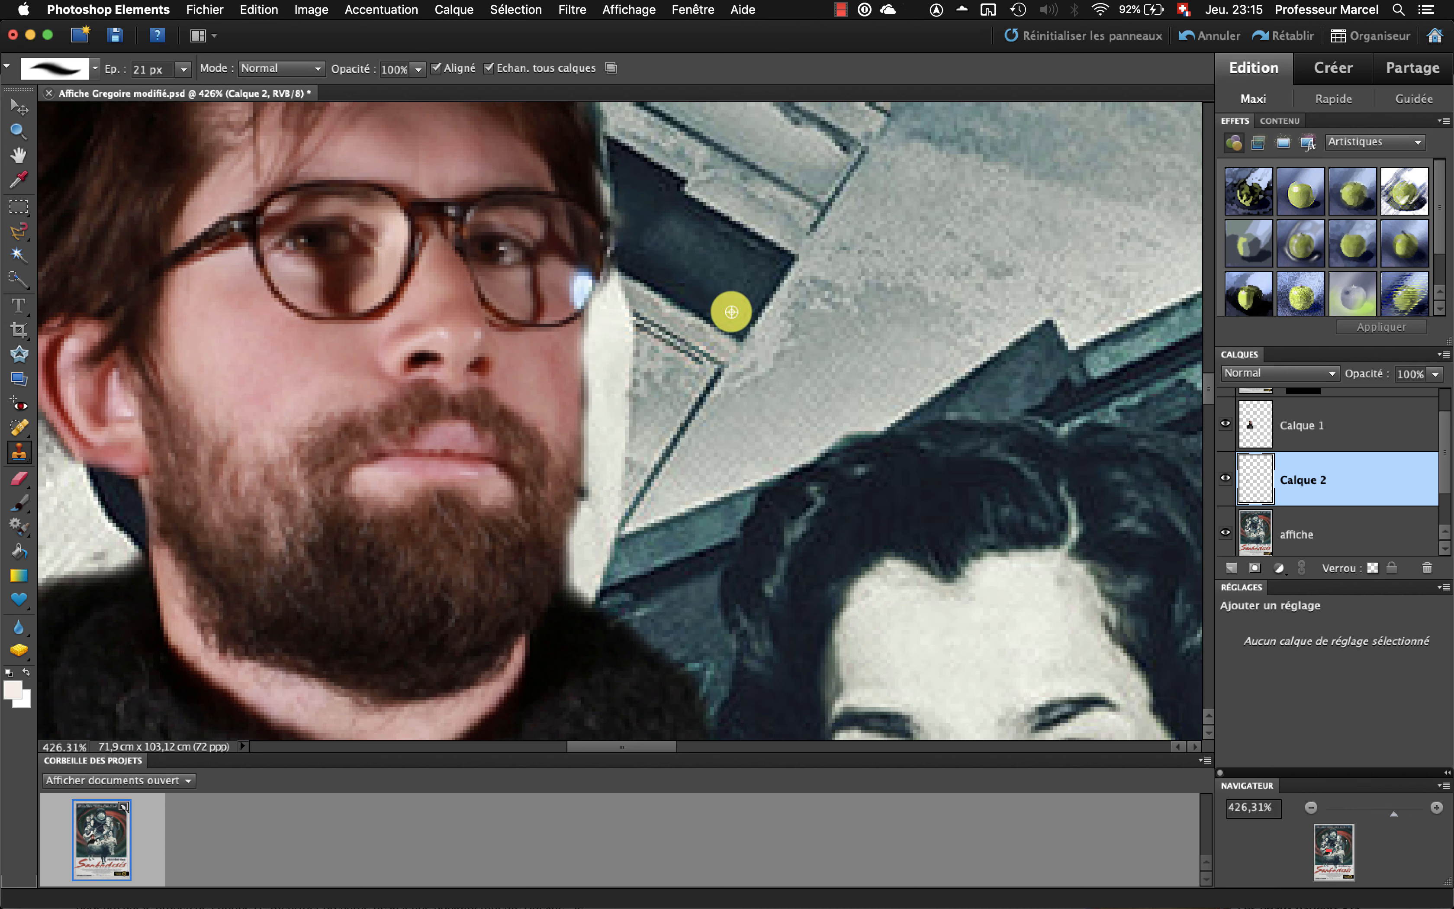
{"action": "left_click", "coordinate": [685, 468]}
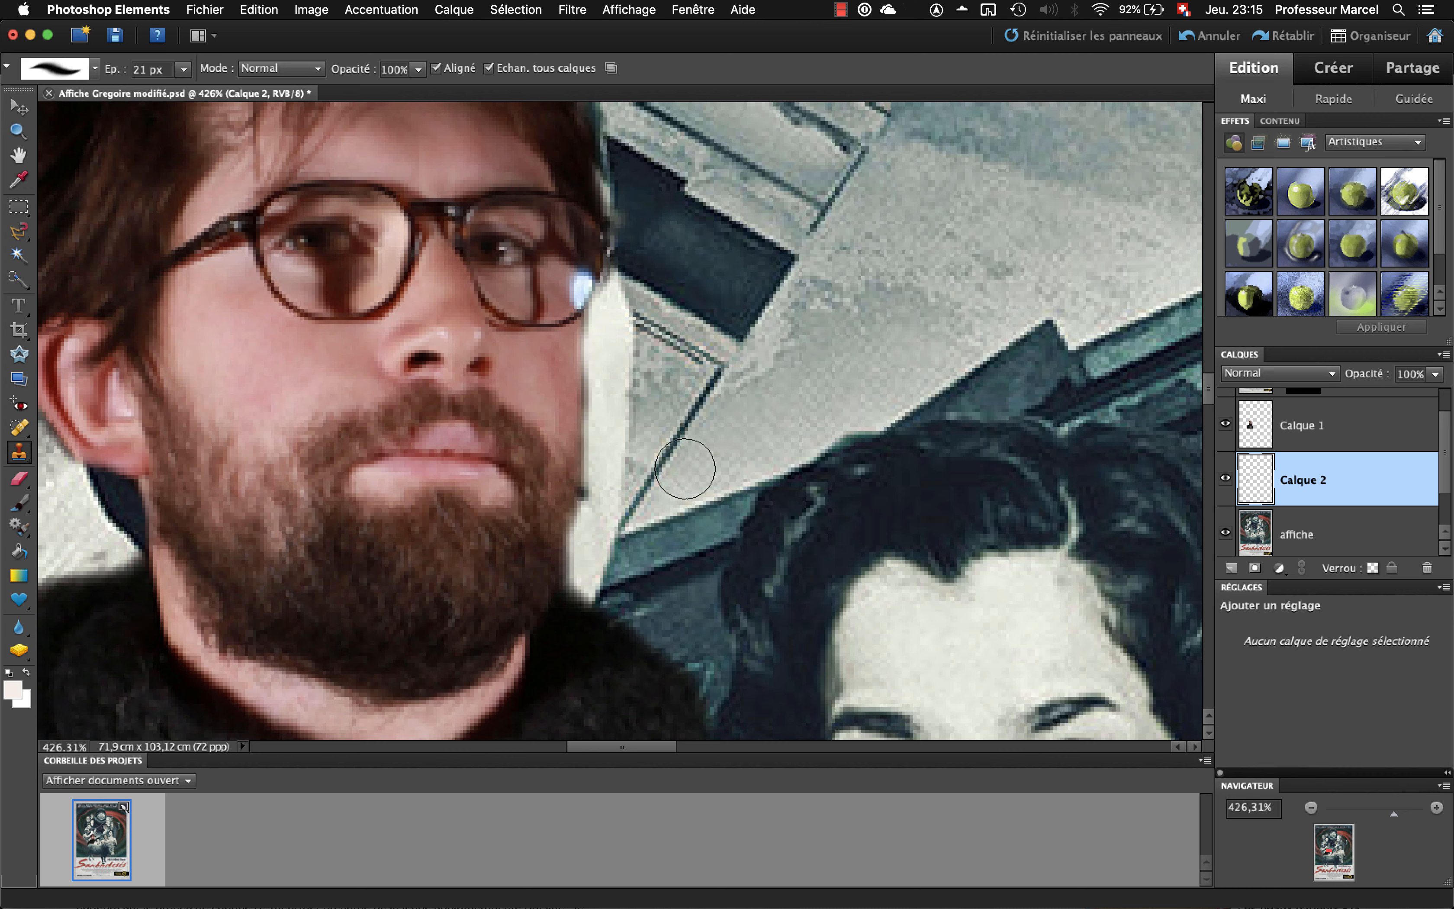
{"action": "left_click", "coordinate": [652, 477], "text": "alt"}
{"action": "mouse_move", "coordinate": [622, 494]}
{"action": "left_mouse_down"}
{"action": "mouse_move", "coordinate": [614, 472]}
{"action": "mouse_move", "coordinate": [626, 527]}
{"action": "mouse_move", "coordinate": [607, 595]}
{"action": "mouse_move", "coordinate": [589, 524]}
{"action": "left_mouse_up"}
{"action": "left_click", "coordinate": [648, 406], "text": "alt"}
{"action": "left_click", "coordinate": [614, 472], "text": "alt"}
{"action": "left_click", "coordinate": [629, 415], "text": "alt"}
{"action": "left_click", "coordinate": [646, 404], "text": "alt"}
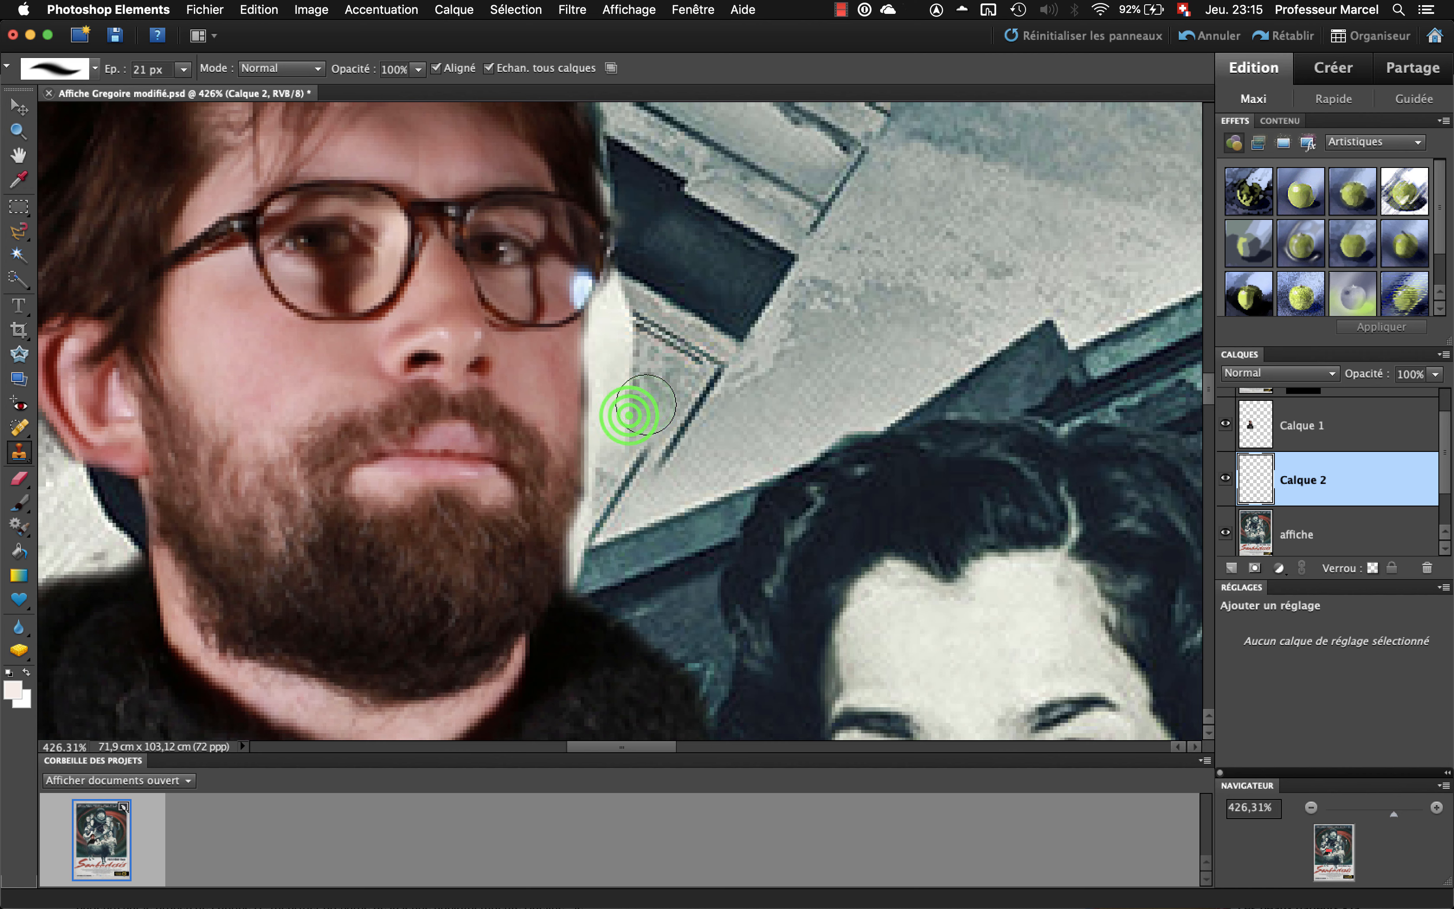
{"action": "left_click_drag", "start_coordinate": [629, 414], "coordinate": [619, 448]}
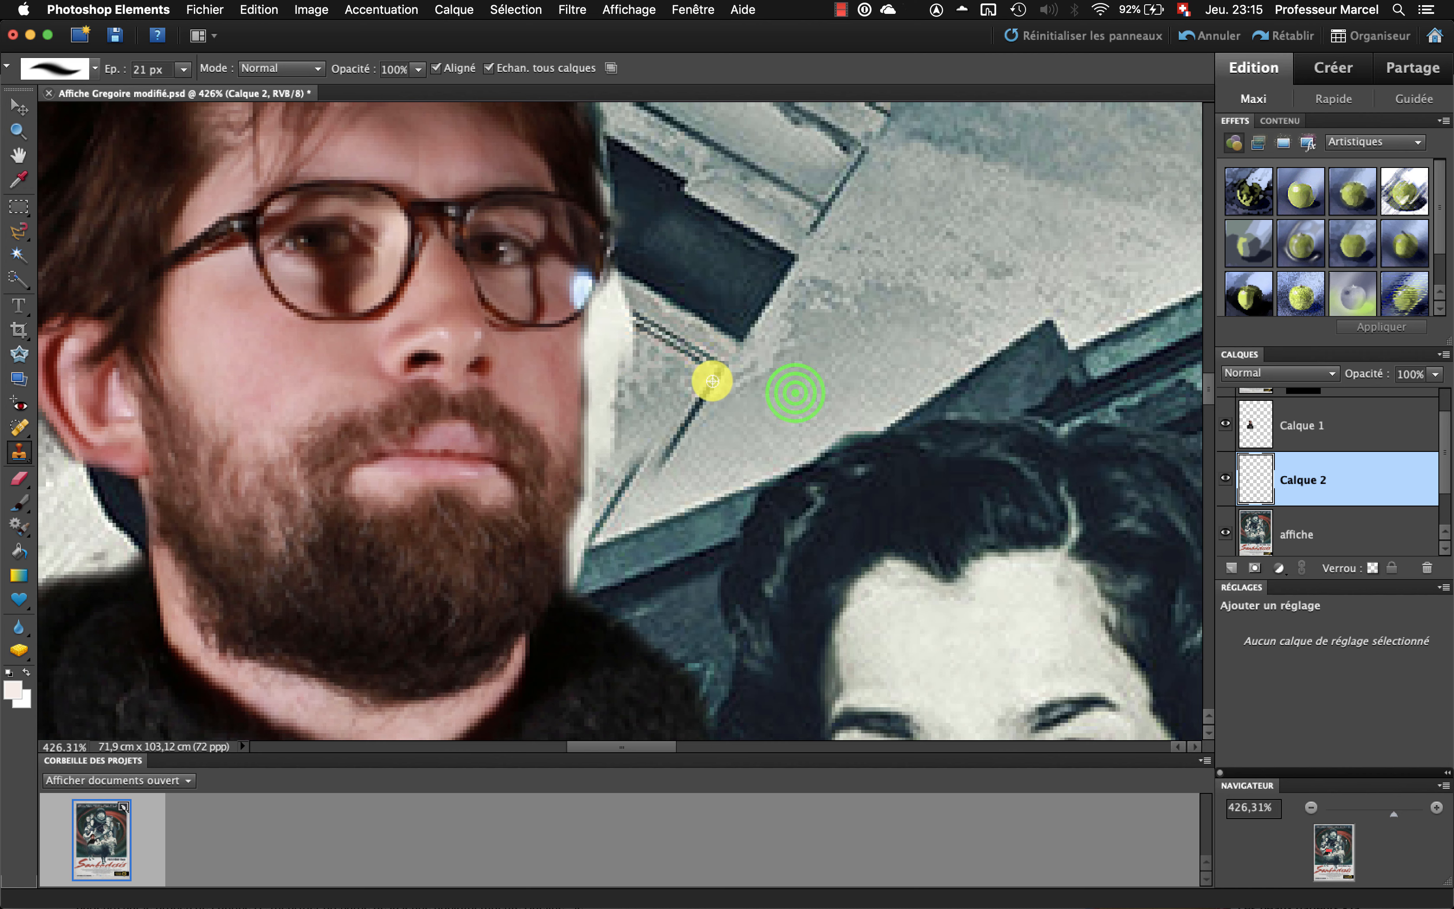
- Try to clone concrete from the building face down the strip beside the beard, and undo the stroke
{"action": "left_click", "coordinate": [795, 392], "text": "alt"}
{"action": "mouse_move", "coordinate": [634, 376]}
{"action": "left_mouse_down"}
{"action": "mouse_move", "coordinate": [606, 424]}
{"action": "mouse_move", "coordinate": [605, 396]}
{"action": "mouse_move", "coordinate": [600, 465]}
{"action": "left_mouse_up"}
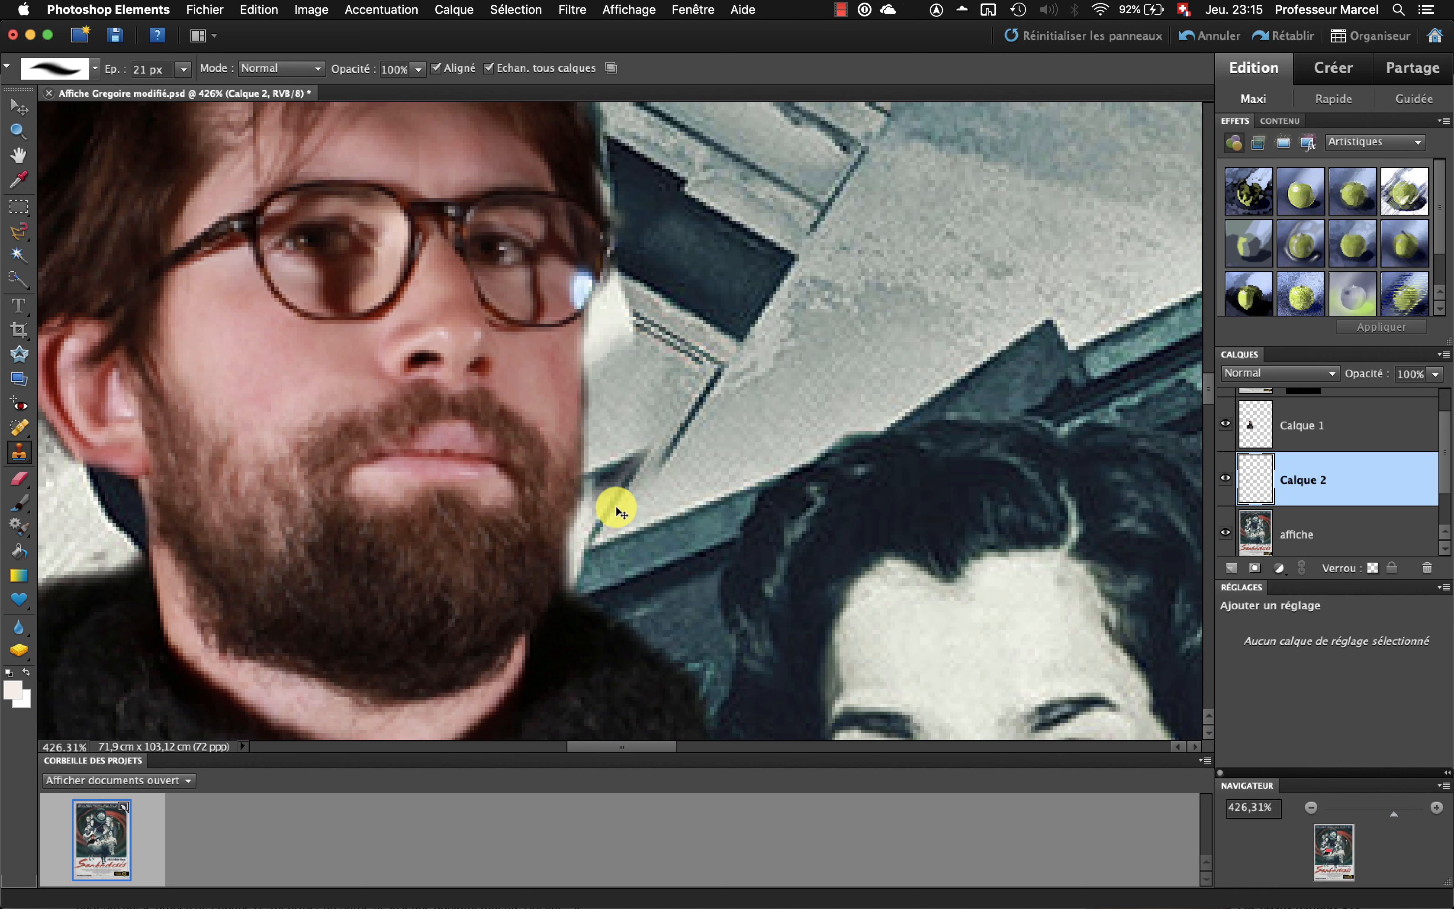
{"action": "key", "text": "super+z"}
- Clone concrete texture over the white strip just below the glasses, undoing the last dab beside the beard
{"action": "left_click", "coordinate": [764, 410], "text": "alt"}
{"action": "left_click_drag", "start_coordinate": [633, 341], "coordinate": [614, 345]}
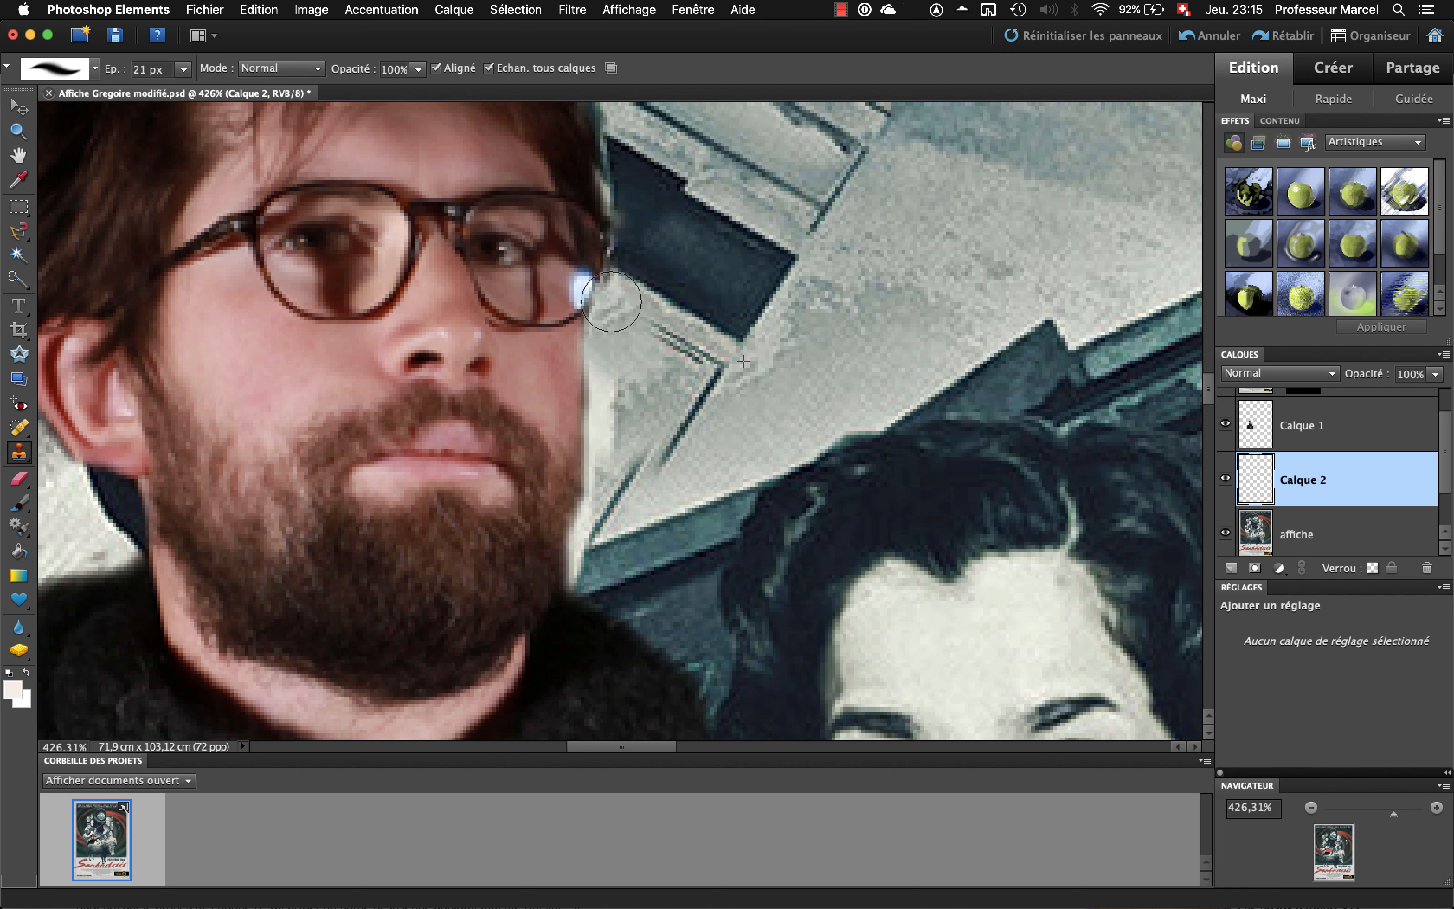
{"action": "left_click", "coordinate": [628, 402], "text": "alt"}
{"action": "left_click", "coordinate": [803, 418], "text": "alt"}
{"action": "left_click", "coordinate": [601, 401]}
{"action": "left_click", "coordinate": [602, 402]}
{"action": "left_click", "coordinate": [601, 444]}
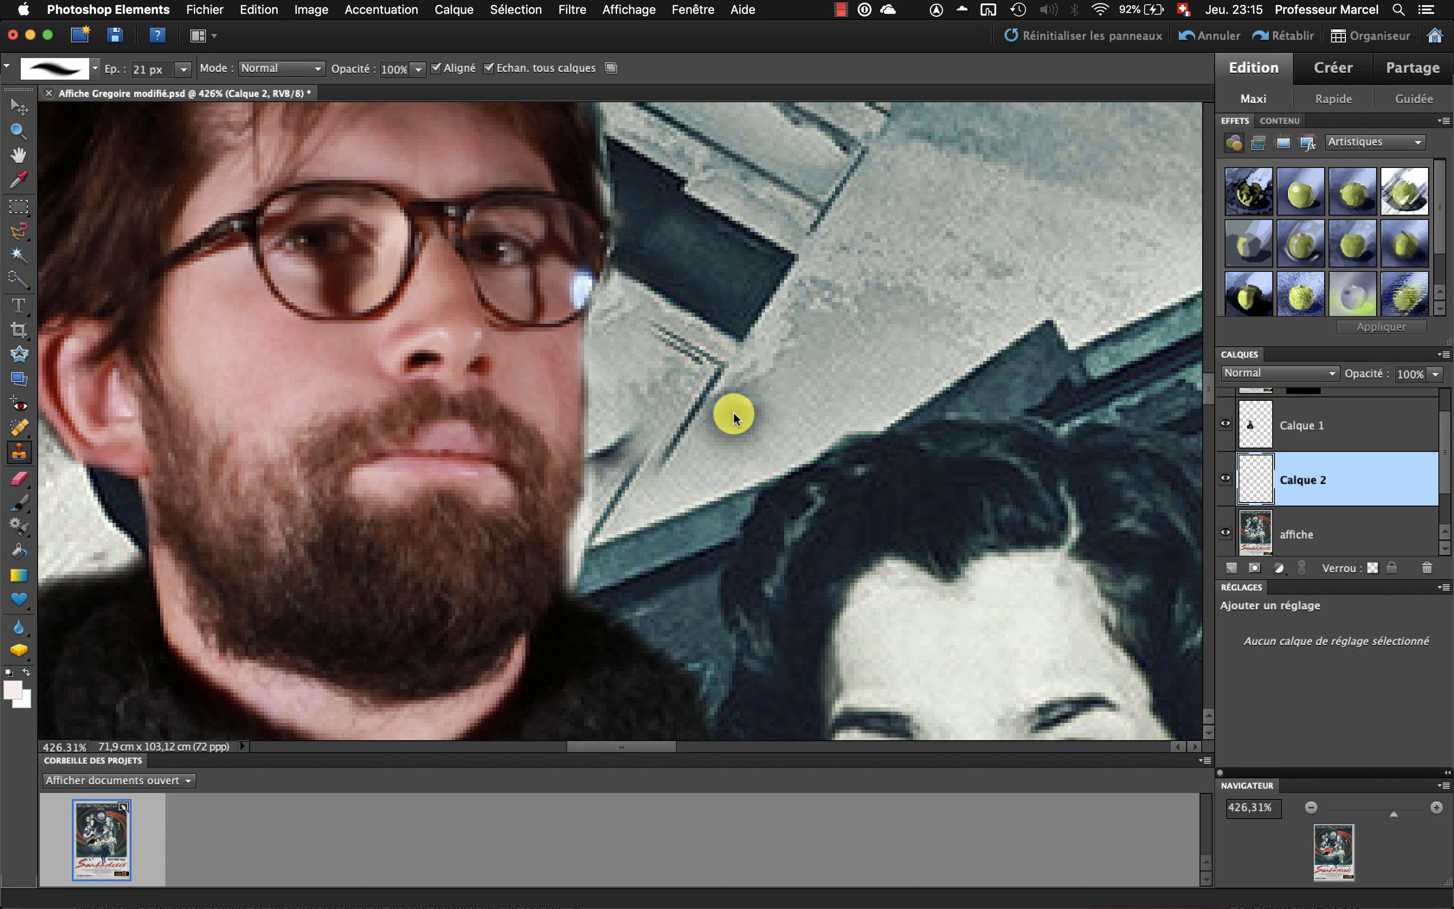
{"action": "key", "text": "ctrl+z"}
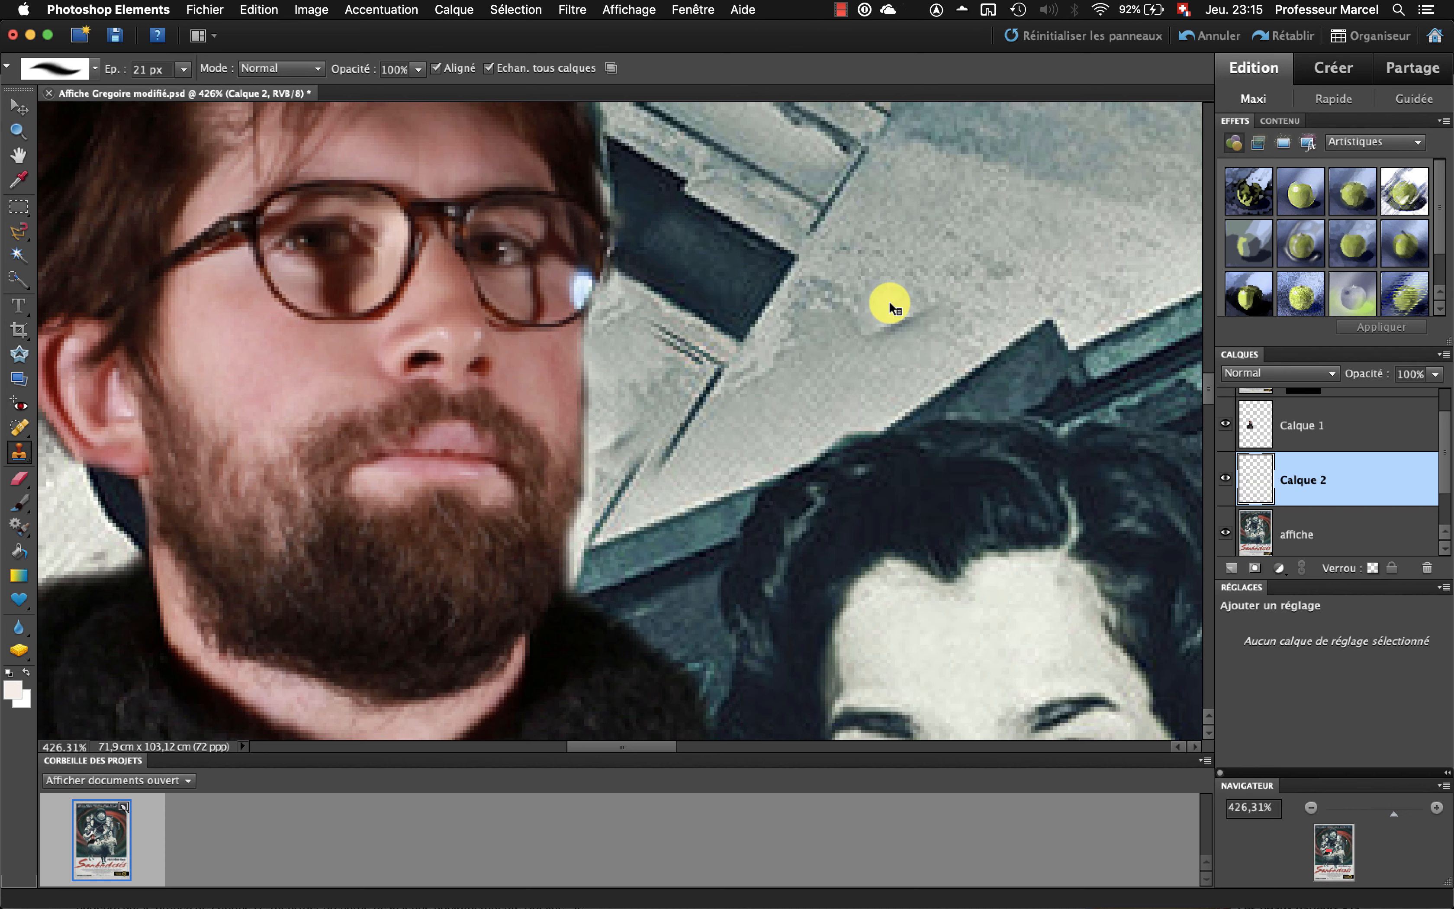
- Sample cleaner concrete and clone it over the remaining patches between the beard and the building's corner line
{"action": "right_click", "coordinate": [889, 300]}
{"action": "left_click", "coordinate": [902, 226]}
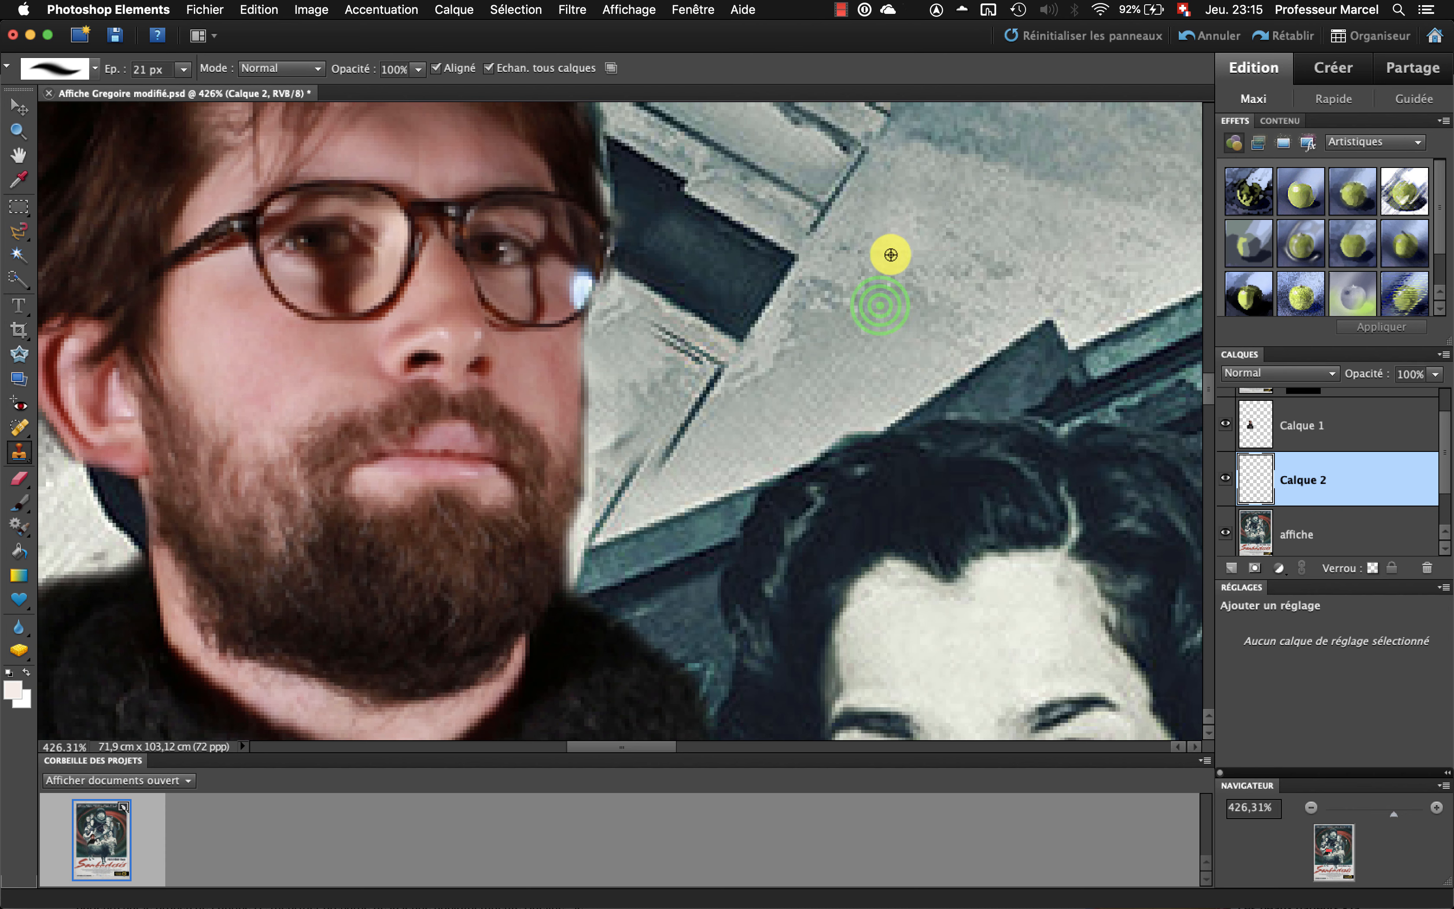
{"action": "left_click", "coordinate": [880, 305], "text": "alt"}
{"action": "left_click", "coordinate": [626, 417]}
{"action": "mouse_move", "coordinate": [621, 377]}
{"action": "left_mouse_down"}
{"action": "mouse_move", "coordinate": [638, 405]}
{"action": "mouse_move", "coordinate": [609, 461]}
{"action": "left_mouse_up"}
{"action": "left_click", "coordinate": [608, 465]}
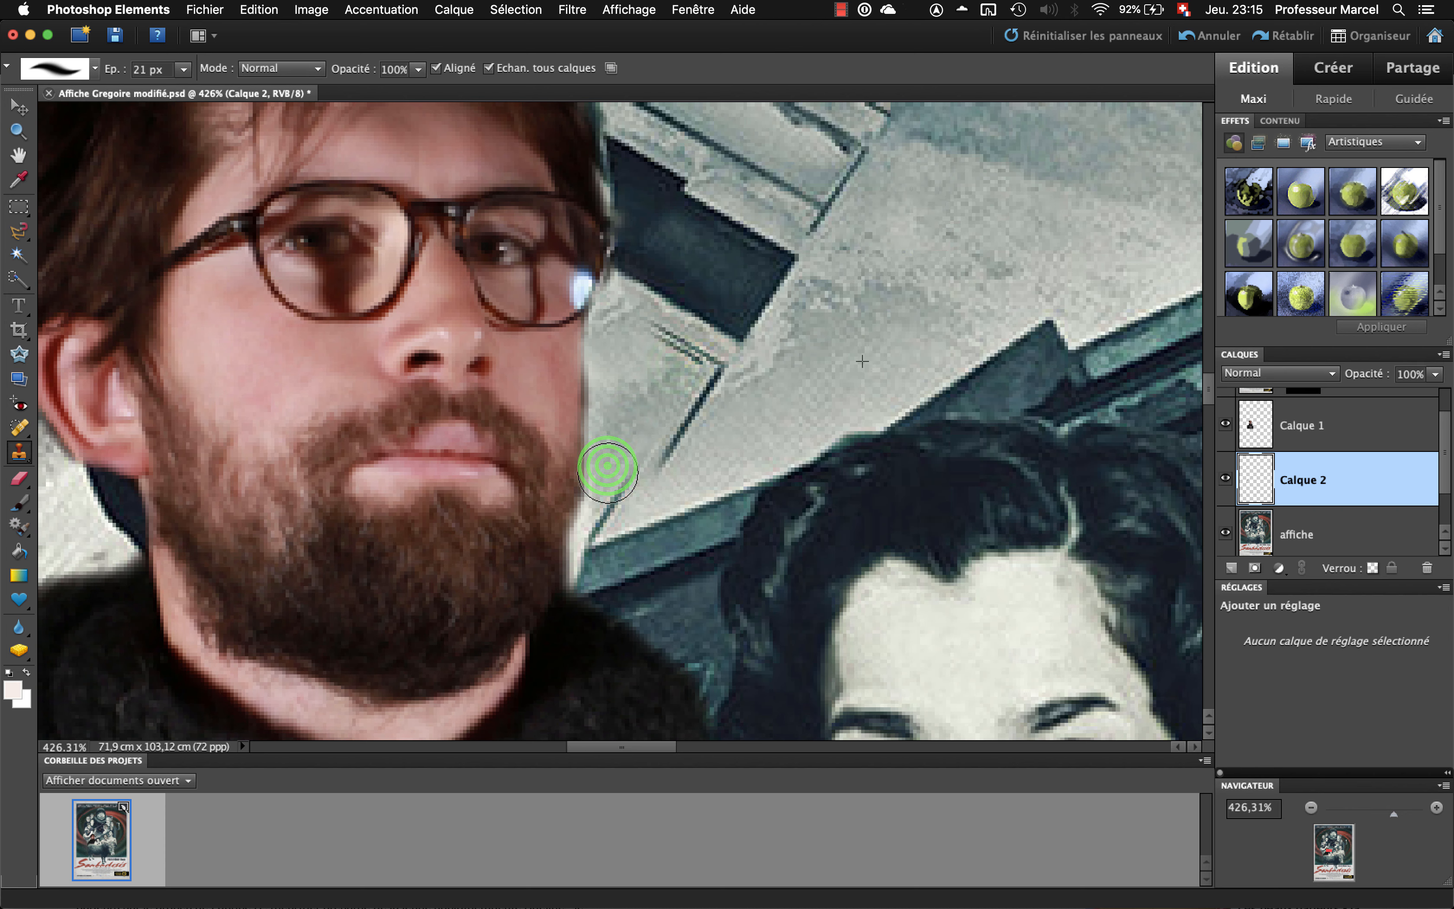
{"action": "left_click", "coordinate": [674, 364]}
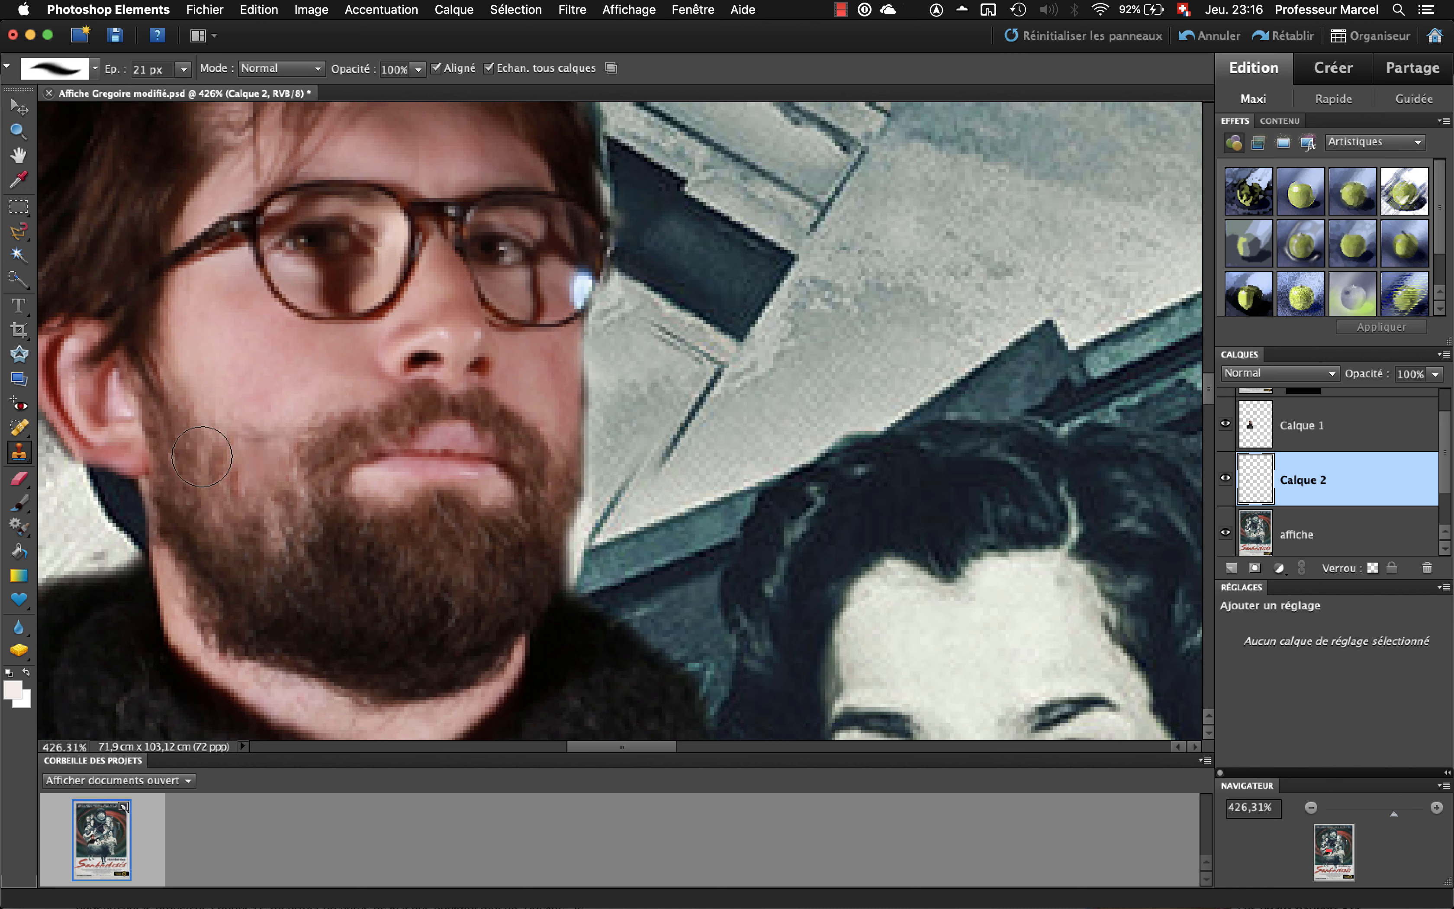
{"action": "left_click", "coordinate": [751, 476]}
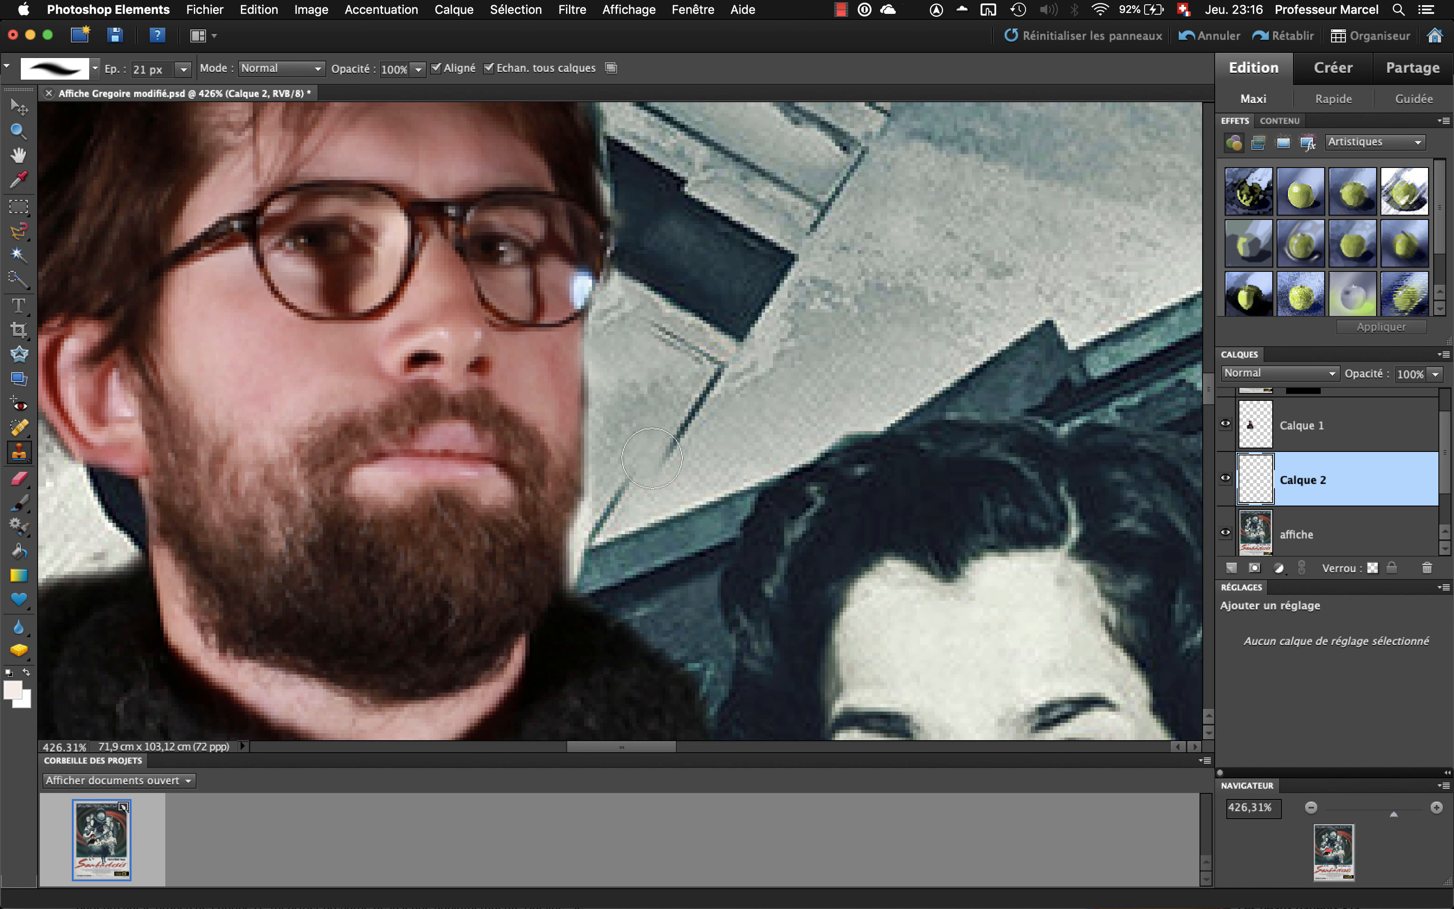
- Use the content-aware Spot Healing Brush on the dark diagonal line beside the beard and the ledge below the glasses
{"action": "left_click", "coordinate": [24, 423]}
{"action": "left_click", "coordinate": [21, 424]}
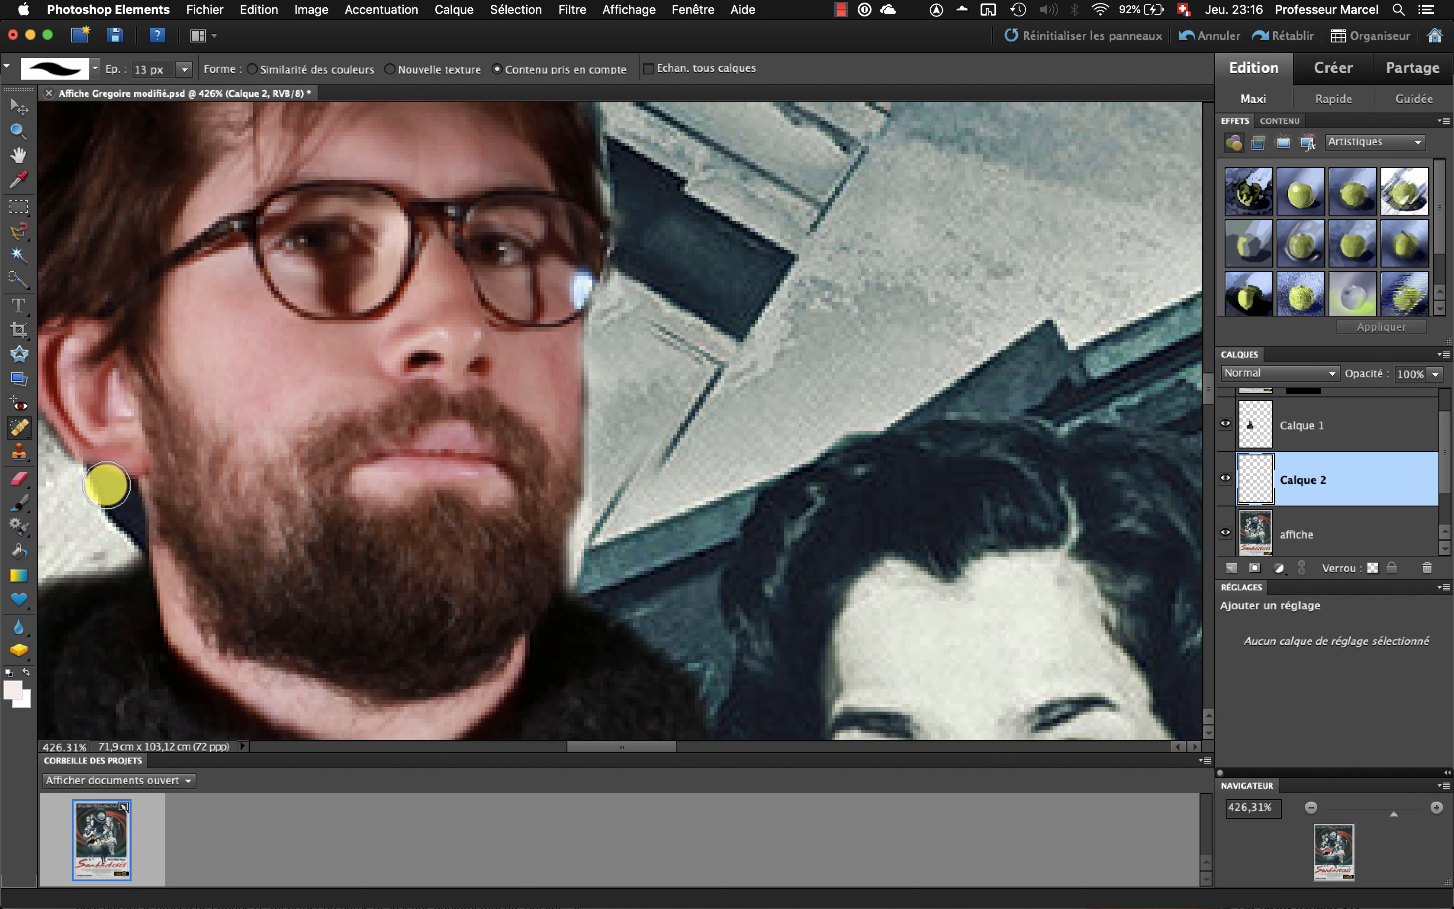
{"action": "left_click", "coordinate": [22, 425]}
{"action": "left_click", "coordinate": [22, 428]}
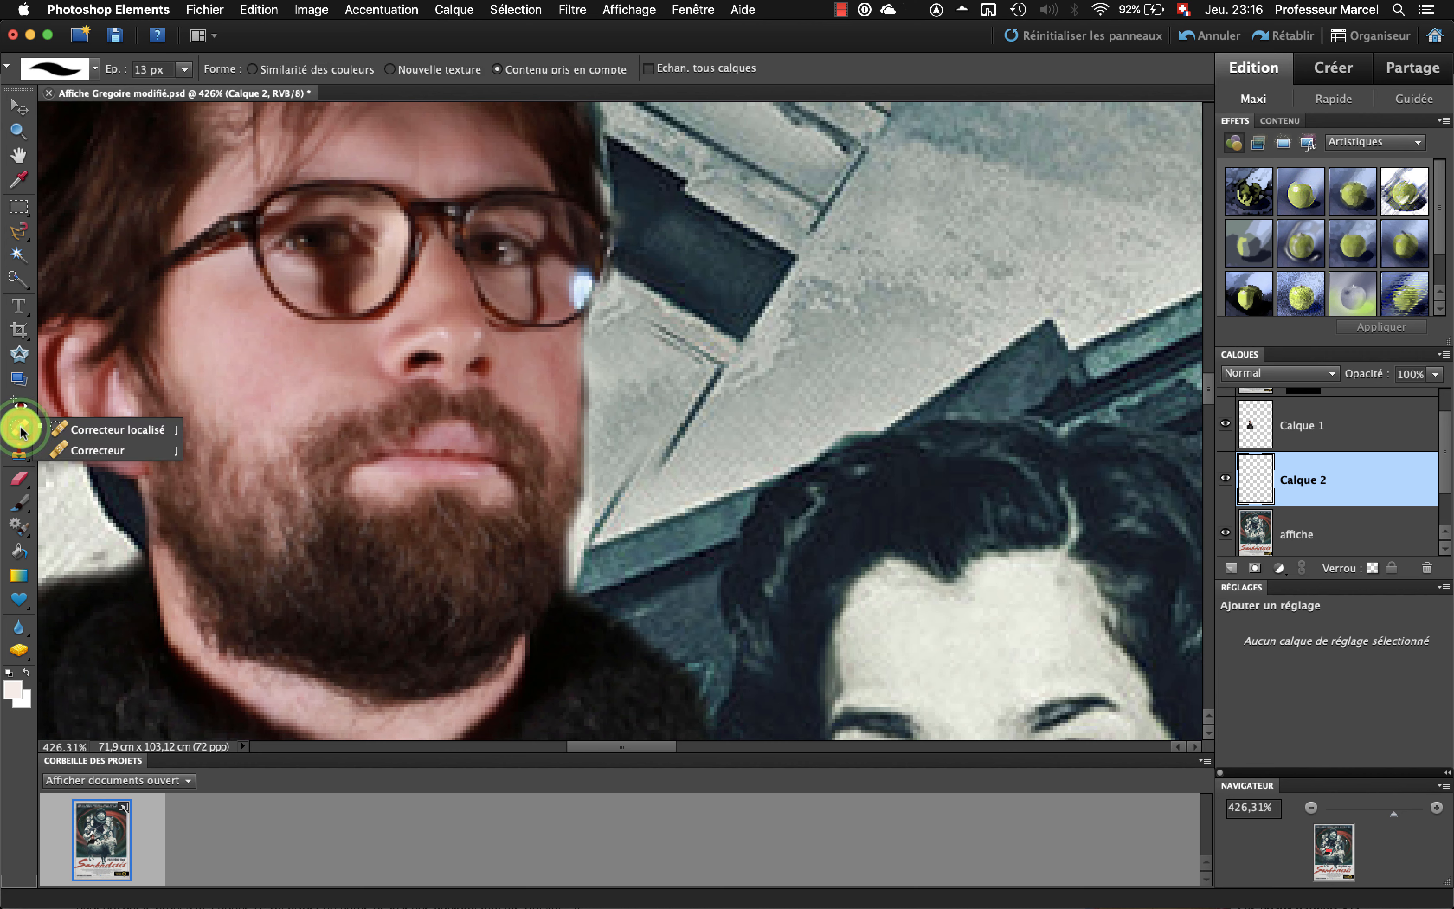
{"action": "mouse_move", "coordinate": [667, 430]}
{"action": "left_mouse_down"}
{"action": "mouse_move", "coordinate": [631, 486]}
{"action": "mouse_move", "coordinate": [649, 488]}
{"action": "mouse_move", "coordinate": [598, 520]}
{"action": "left_mouse_up"}
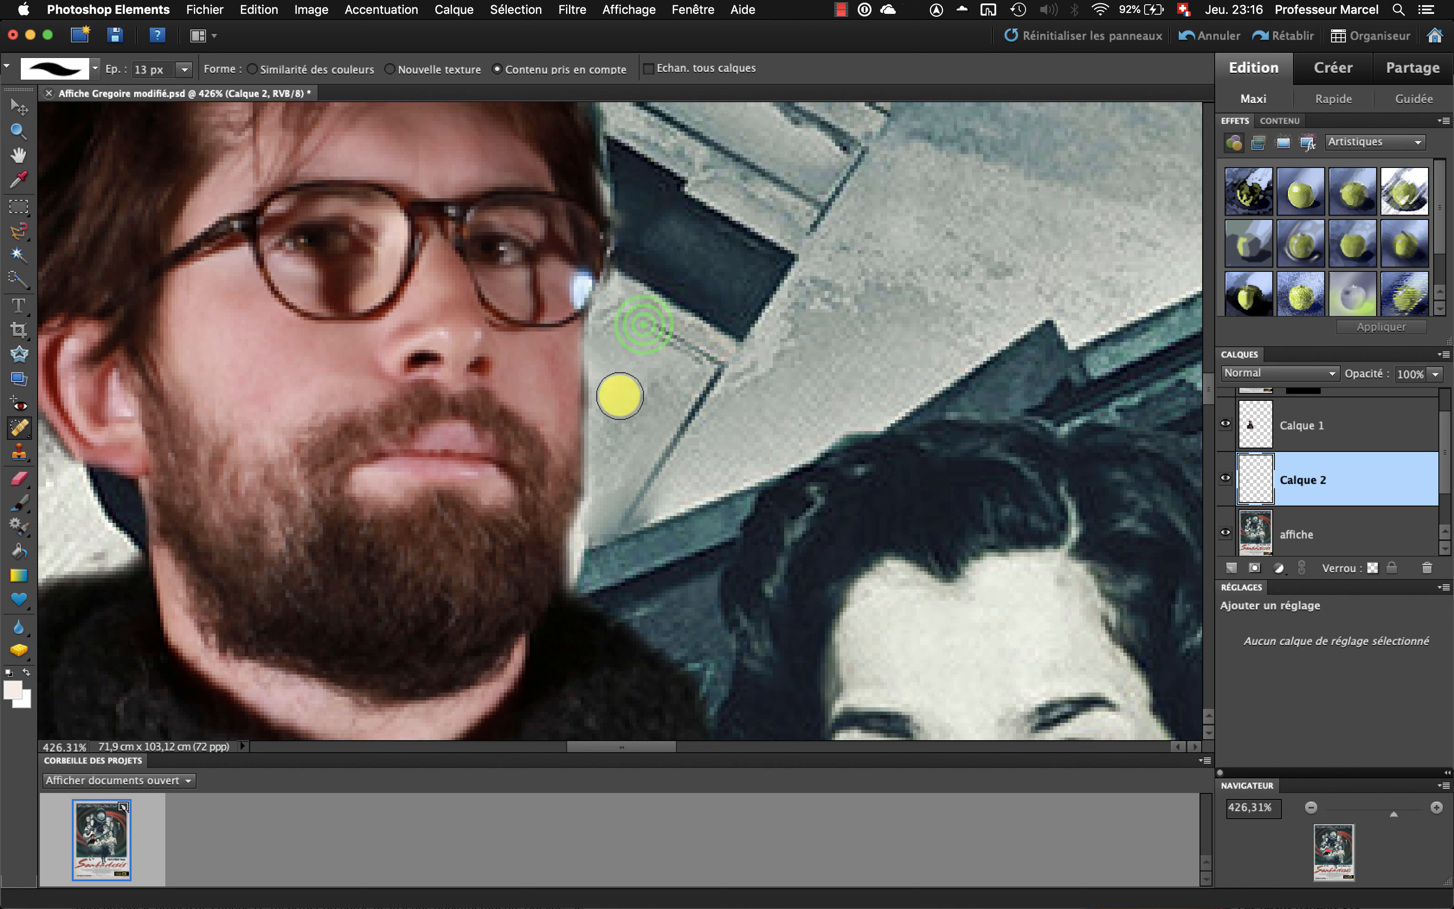
{"action": "left_click_drag", "start_coordinate": [650, 328], "coordinate": [604, 314]}
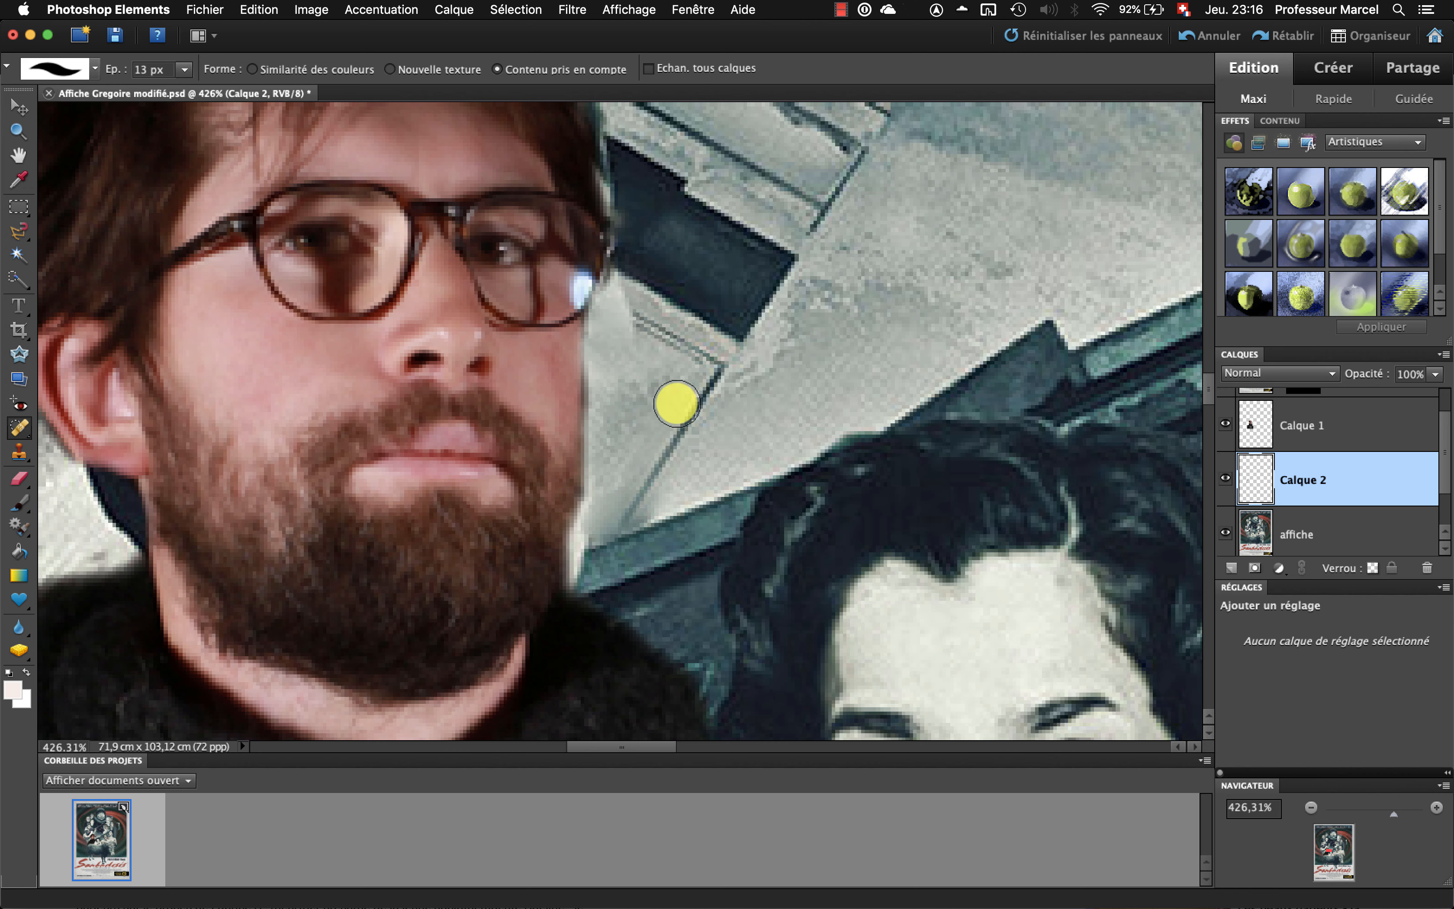
- Add a Hue/Saturation (Teinte/Saturation) adjustment layer directly above Calque 1
{"action": "left_click", "coordinate": [1378, 813]}
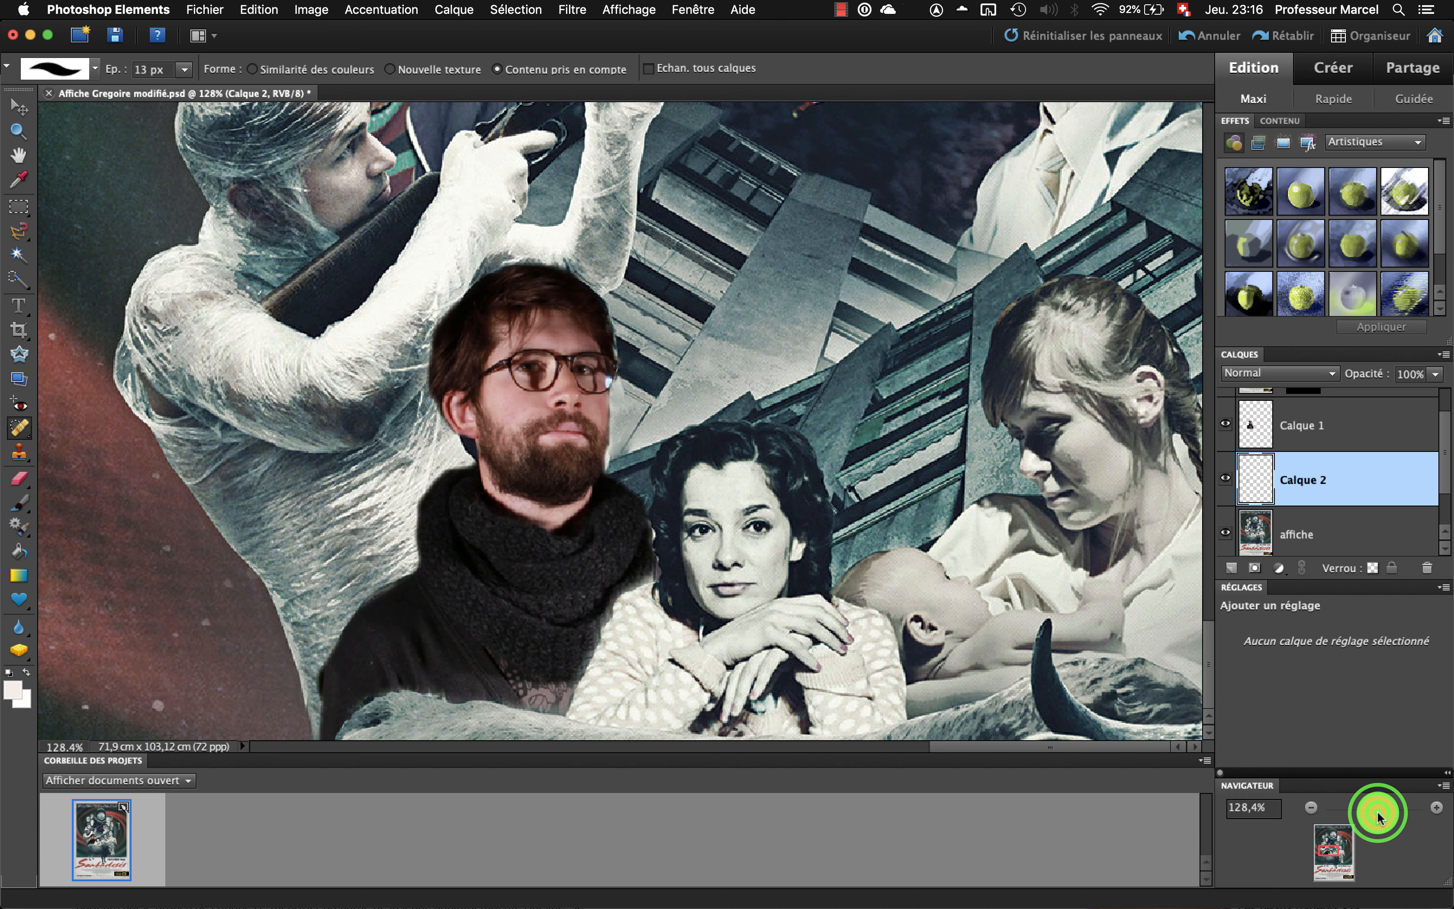
{"action": "left_click_drag", "start_coordinate": [1377, 813], "coordinate": [1370, 813]}
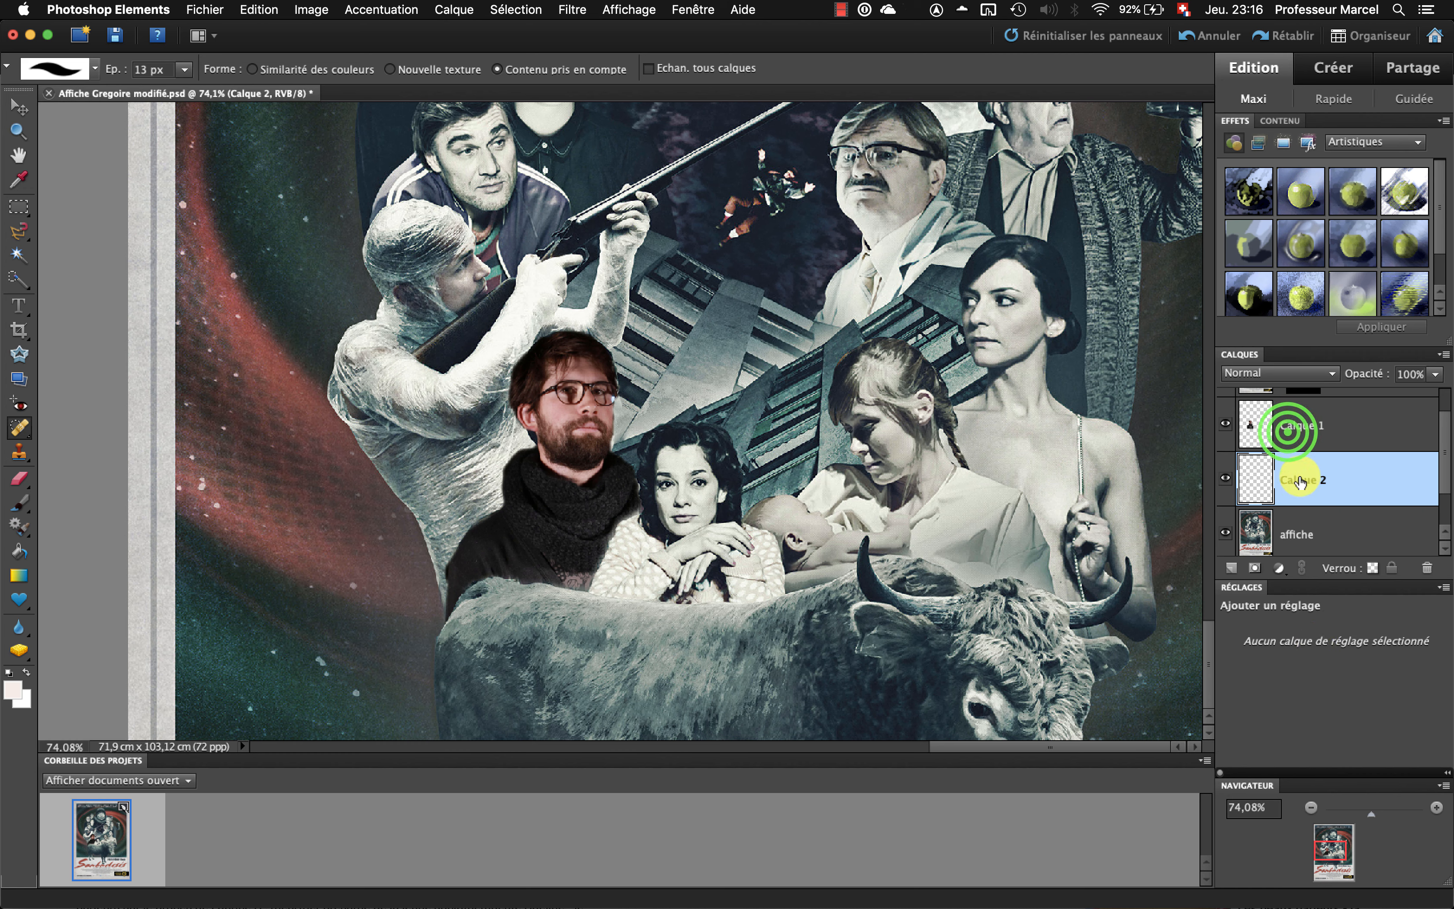
{"action": "left_click", "coordinate": [1287, 438]}
{"action": "scroll", "coordinate": [1291, 439], "scroll_direction": "up", "scroll_amount": 2}
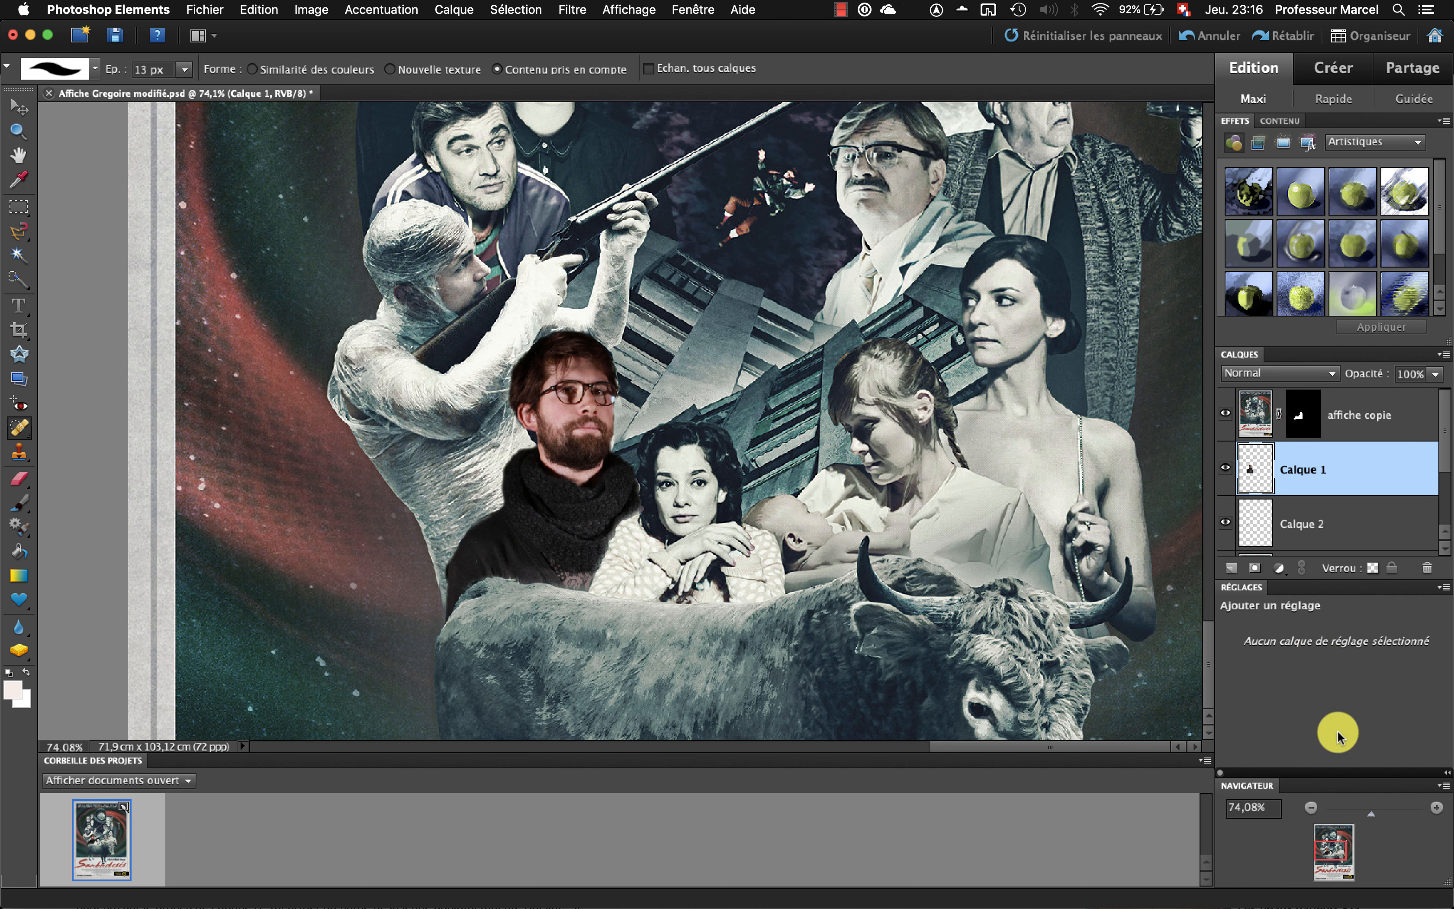
{"action": "left_click", "coordinate": [1392, 812]}
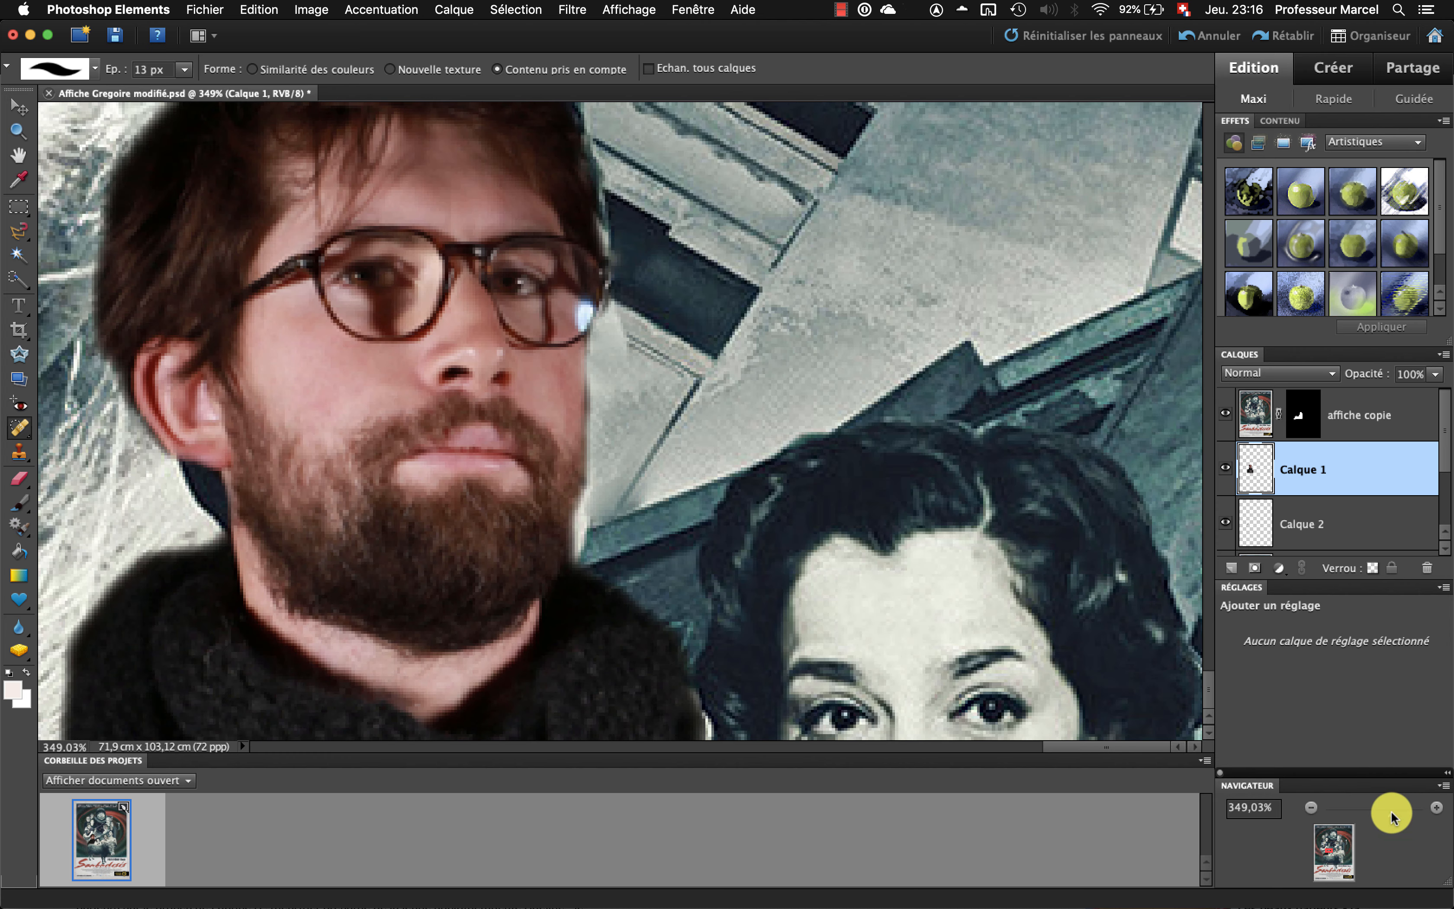
{"action": "left_click", "coordinate": [1382, 812]}
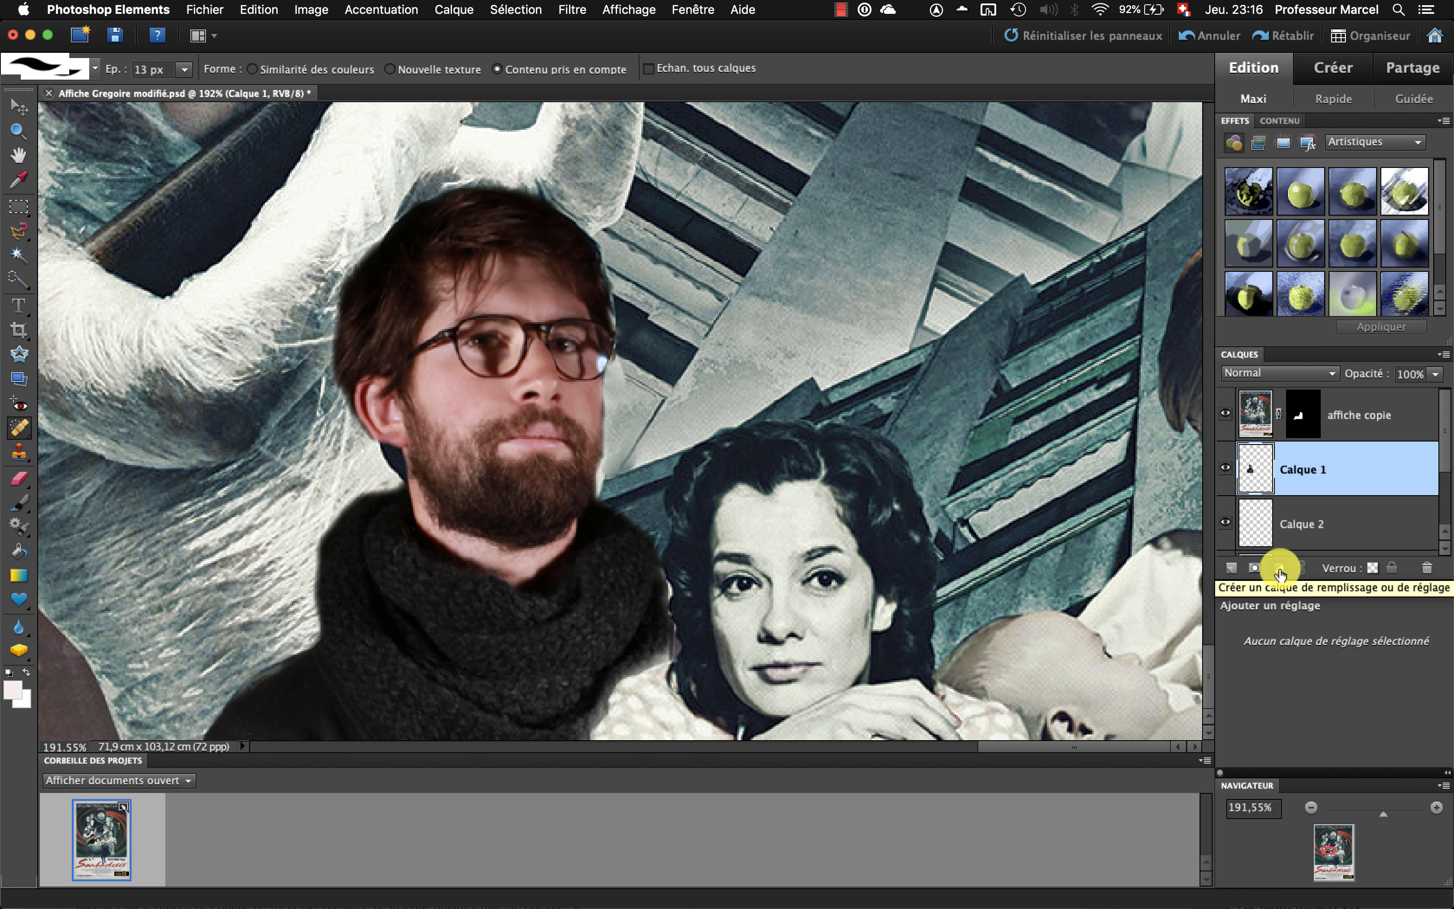
{"action": "left_click", "coordinate": [1279, 570]}
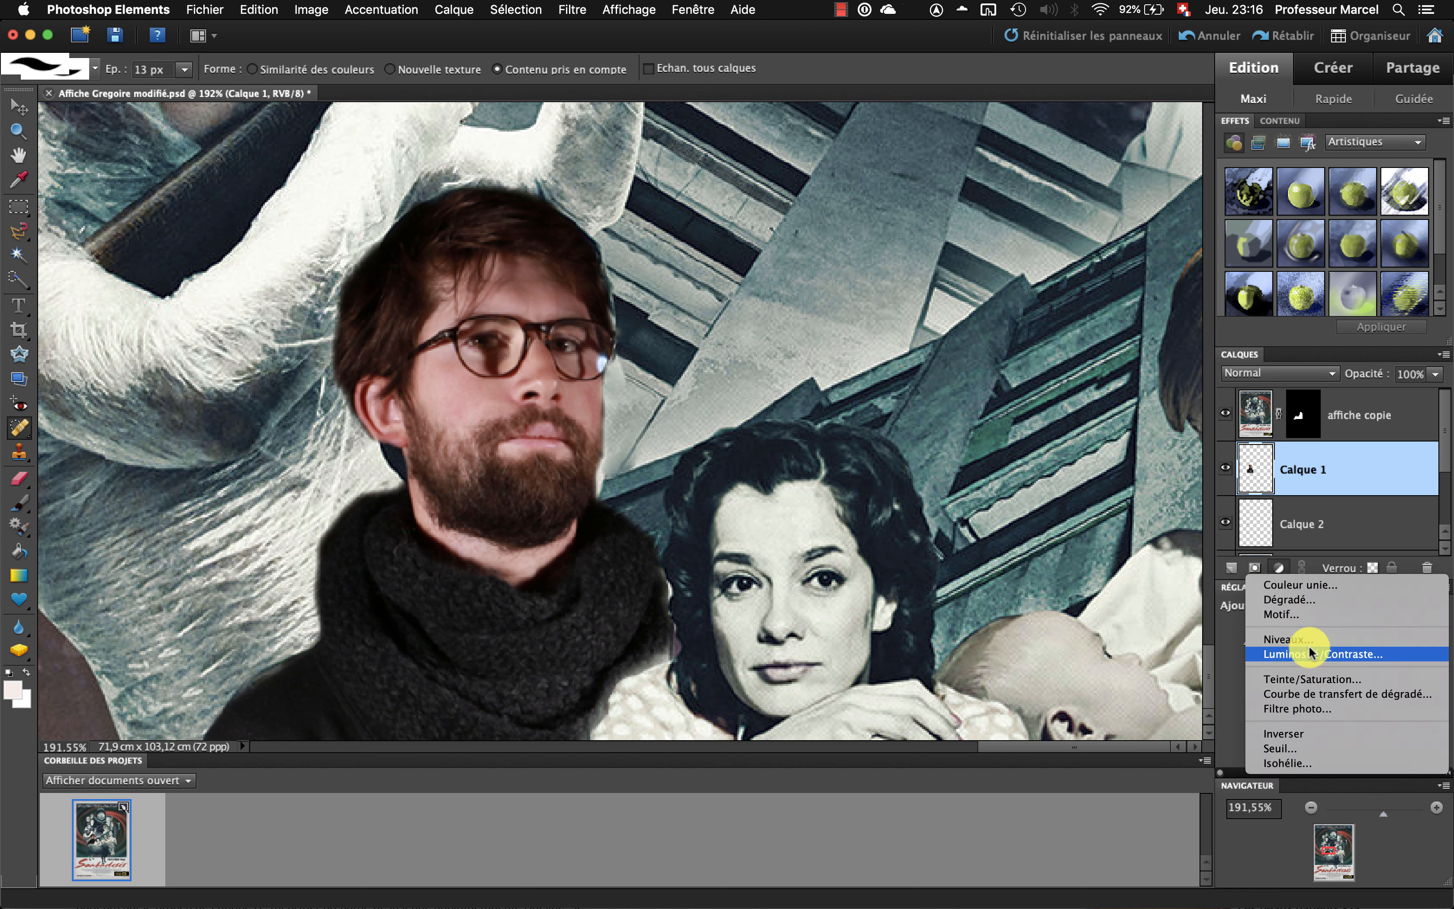
{"action": "left_click", "coordinate": [1319, 676]}
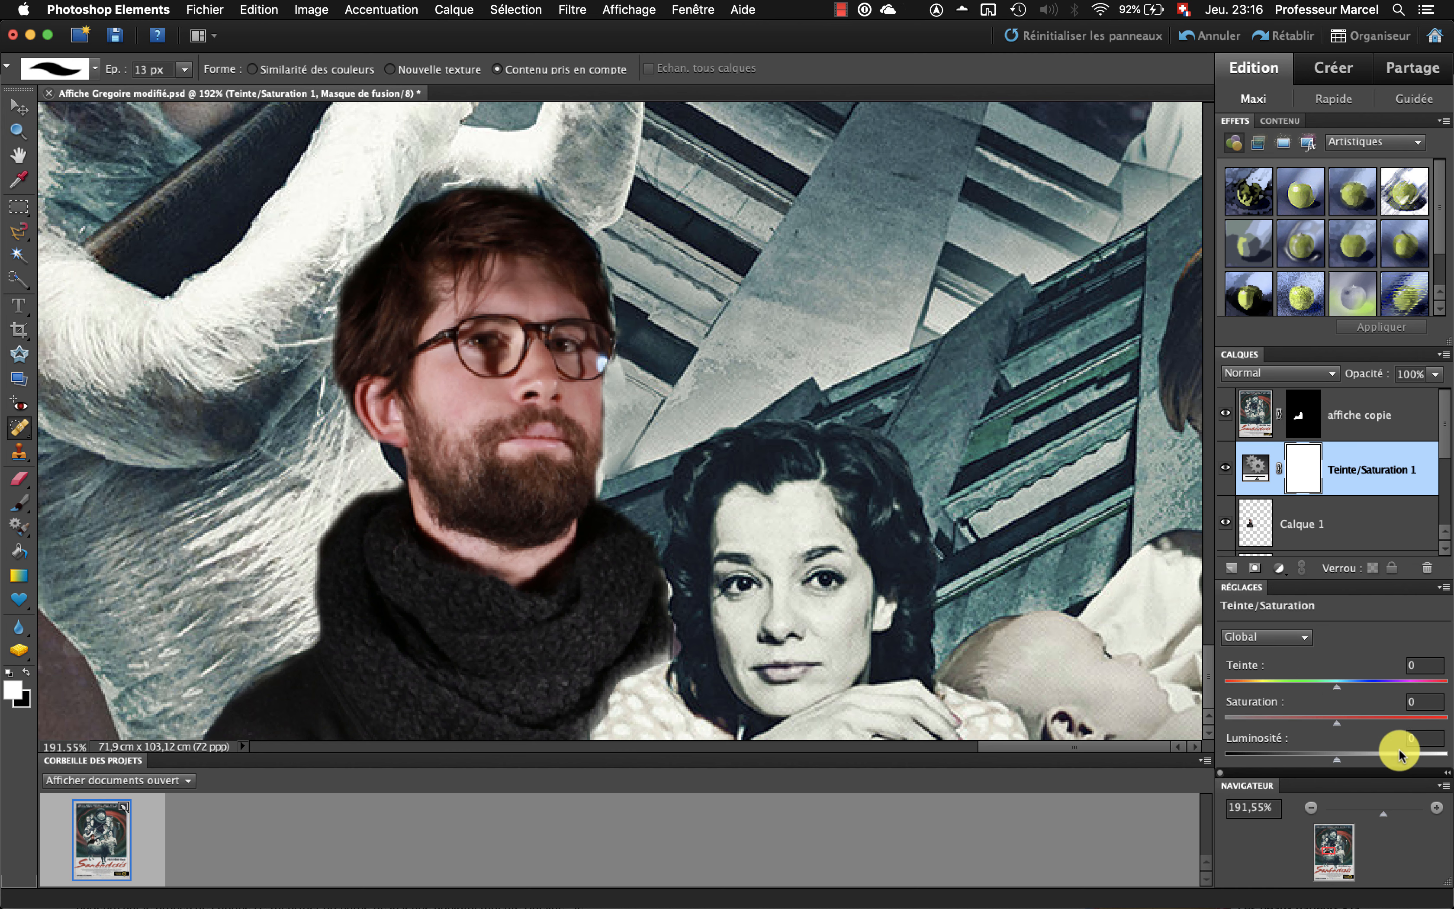
- Set the adjustment's saturation to -24 and clip the adjustment layer to Calque 1
{"action": "left_click", "coordinate": [1337, 723]}
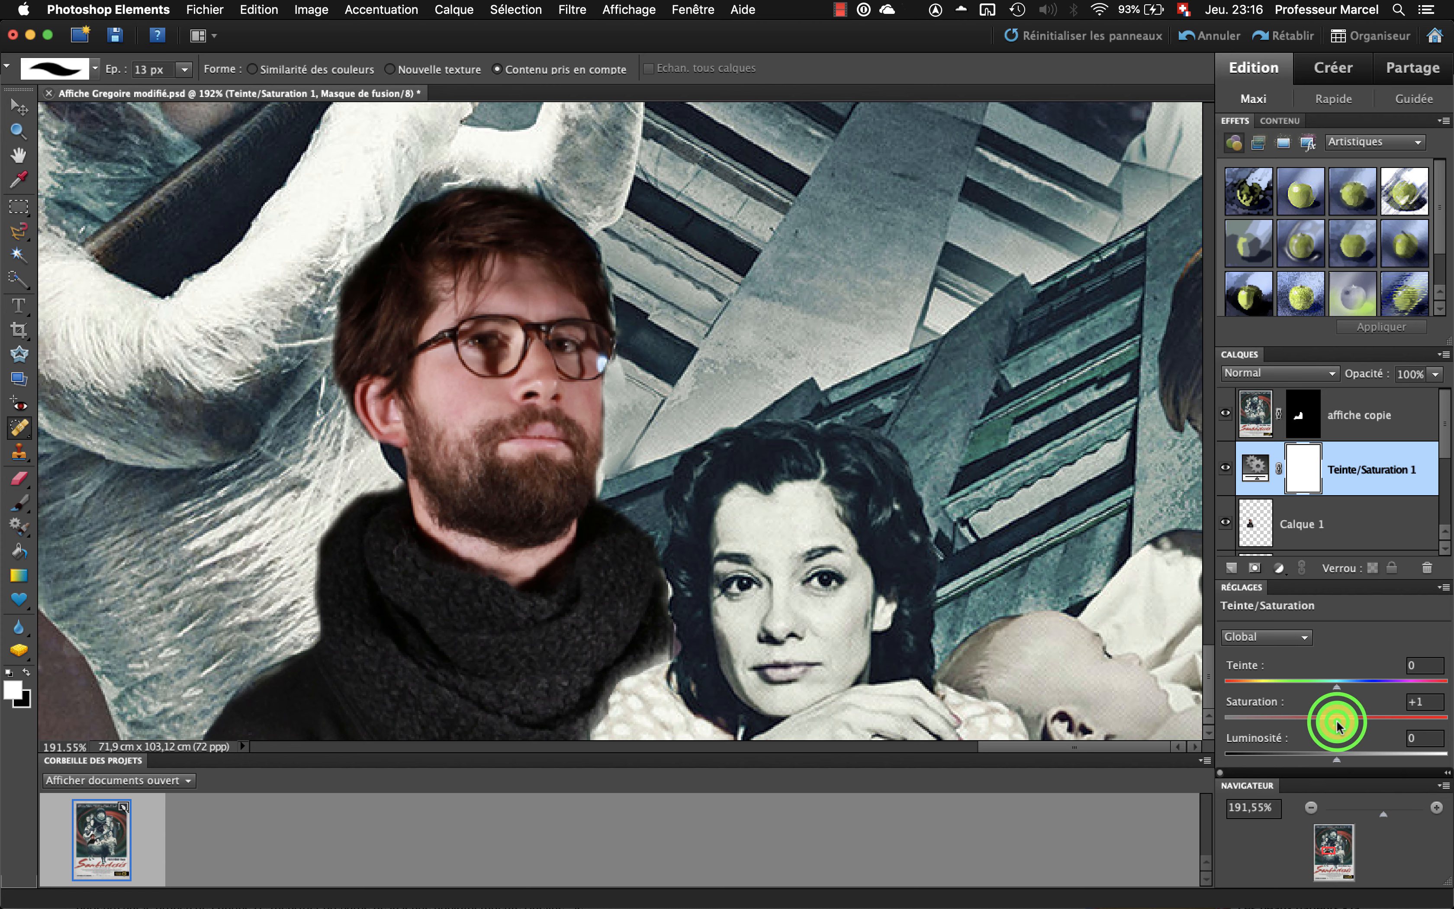
{"action": "mouse_move", "coordinate": [1337, 723]}
{"action": "left_mouse_down"}
{"action": "mouse_move", "coordinate": [1175, 721]}
{"action": "mouse_move", "coordinate": [1398, 695]}
{"action": "mouse_move", "coordinate": [1167, 678]}
{"action": "mouse_move", "coordinate": [1357, 701]}
{"action": "mouse_move", "coordinate": [1286, 705]}
{"action": "mouse_move", "coordinate": [1334, 707]}
{"action": "mouse_move", "coordinate": [1305, 708]}
{"action": "mouse_move", "coordinate": [1320, 706]}
{"action": "left_mouse_up"}
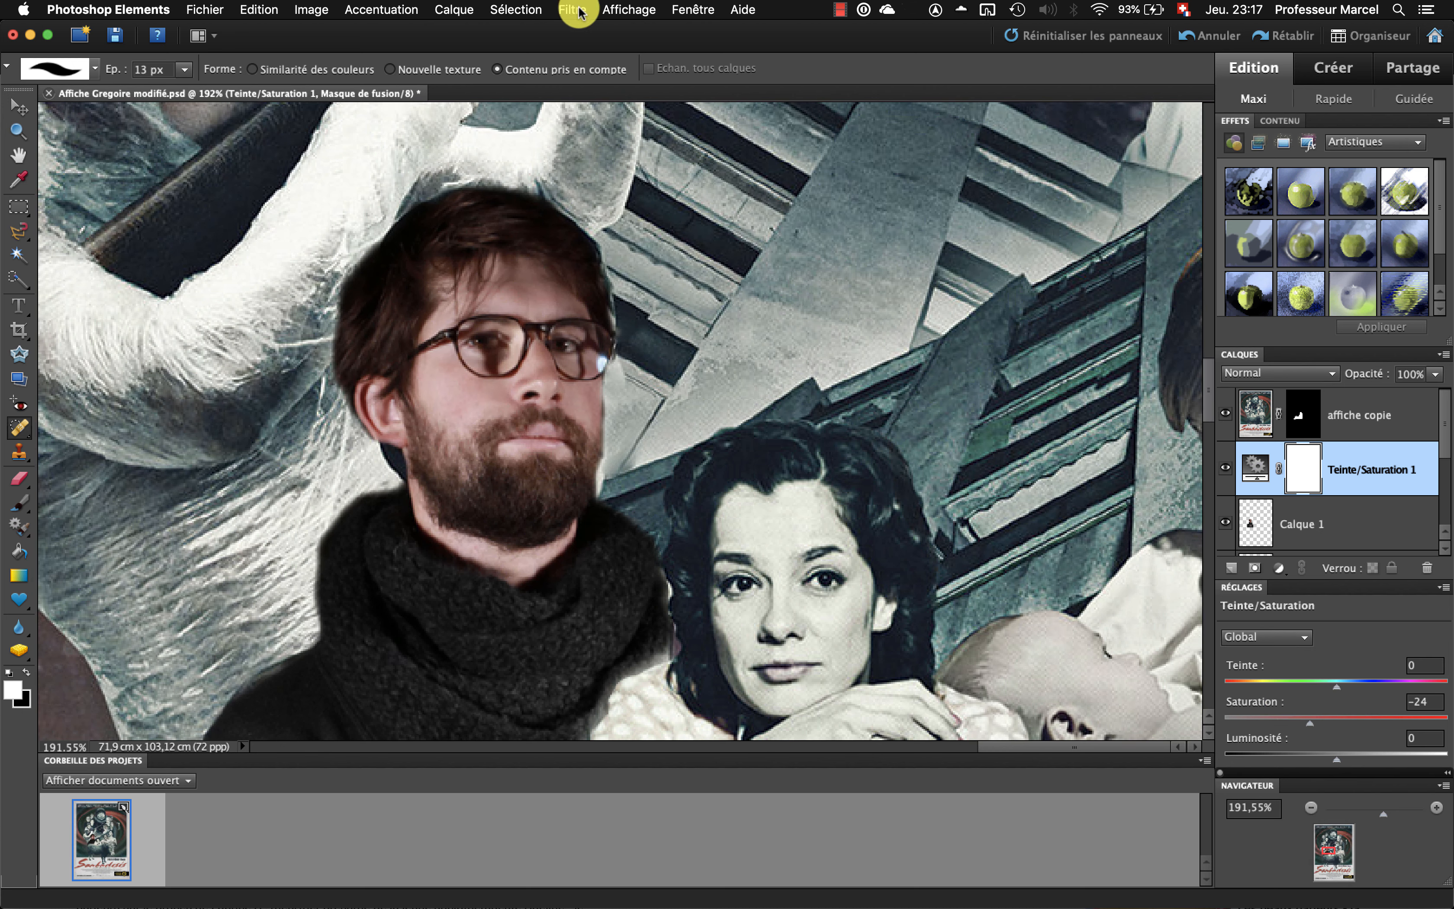
{"action": "left_click", "coordinate": [454, 9]}
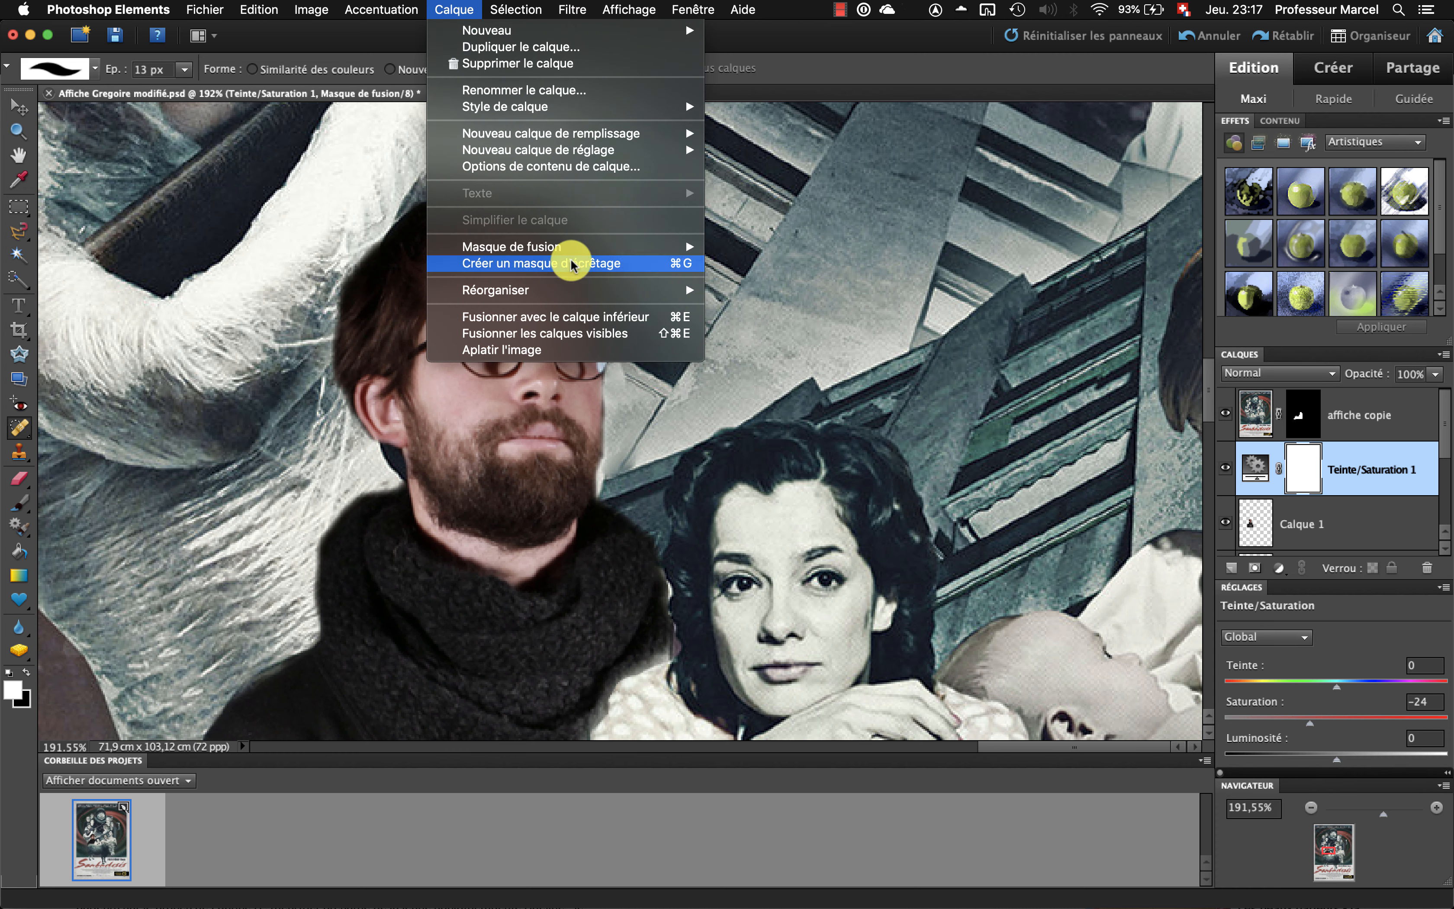
{"action": "left_click", "coordinate": [582, 263]}
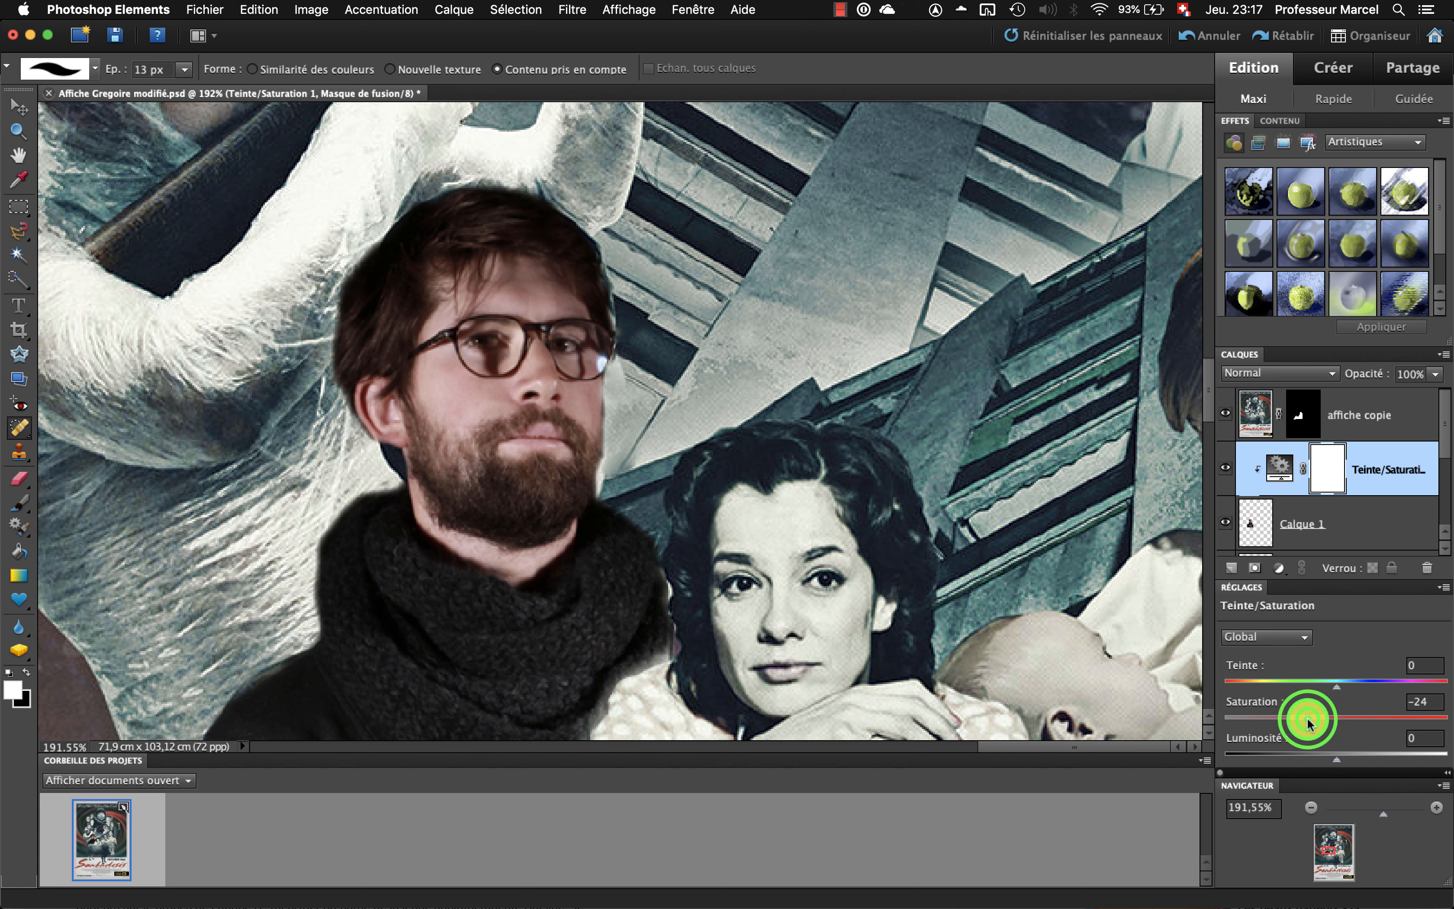
- Set the clipped Teinte/Saturation adjustment to saturation -79 and hue +48
{"action": "left_click_drag", "start_coordinate": [1309, 722], "coordinate": [1247, 714]}
{"action": "left_click_drag", "start_coordinate": [1335, 686], "coordinate": [1374, 676]}
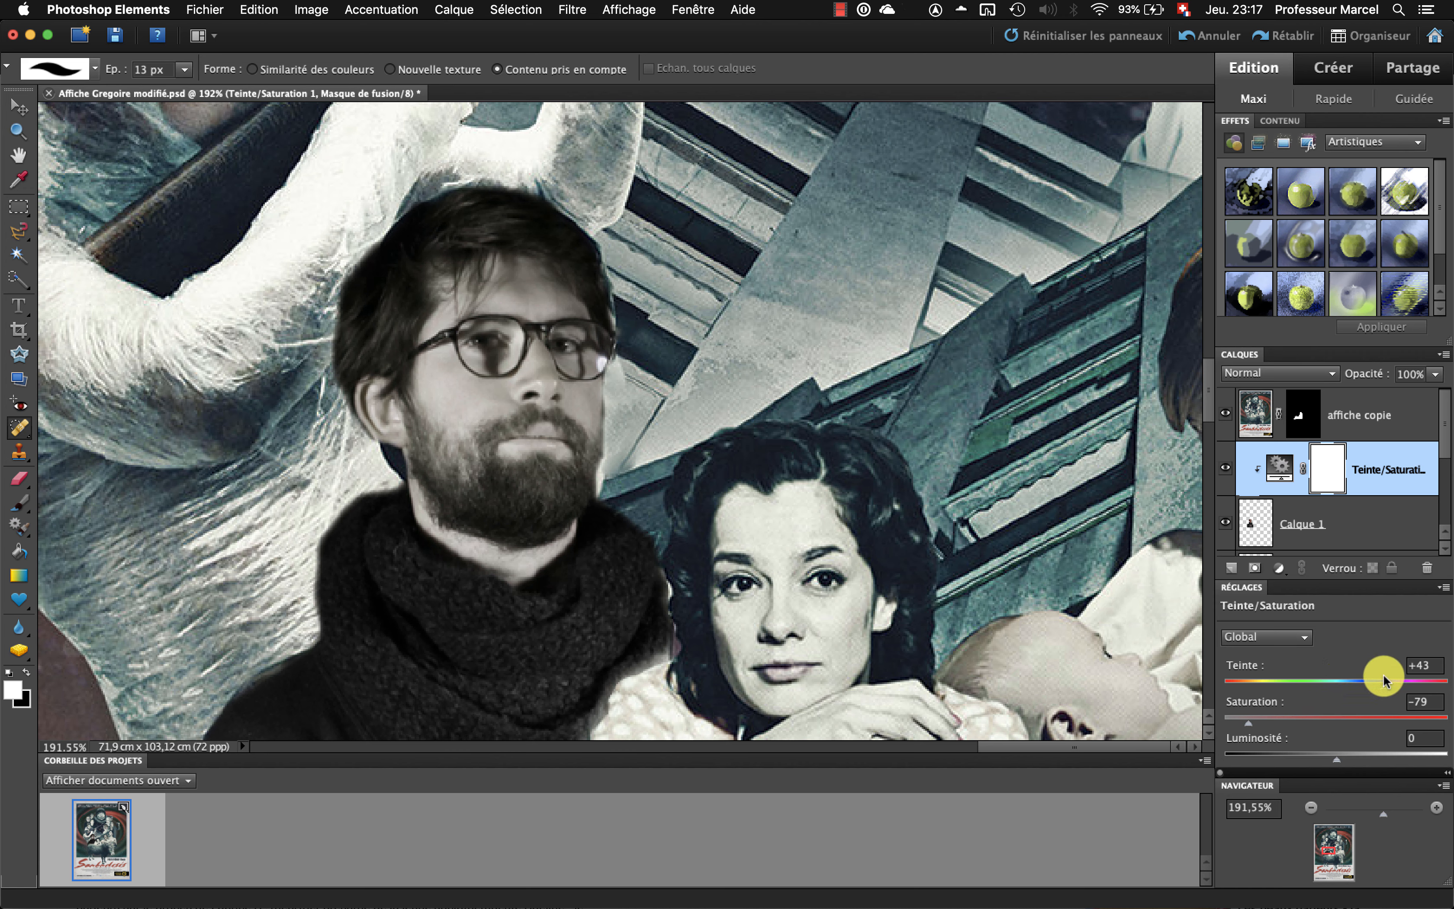
{"action": "left_click_drag", "start_coordinate": [1387, 678], "coordinate": [1386, 675]}
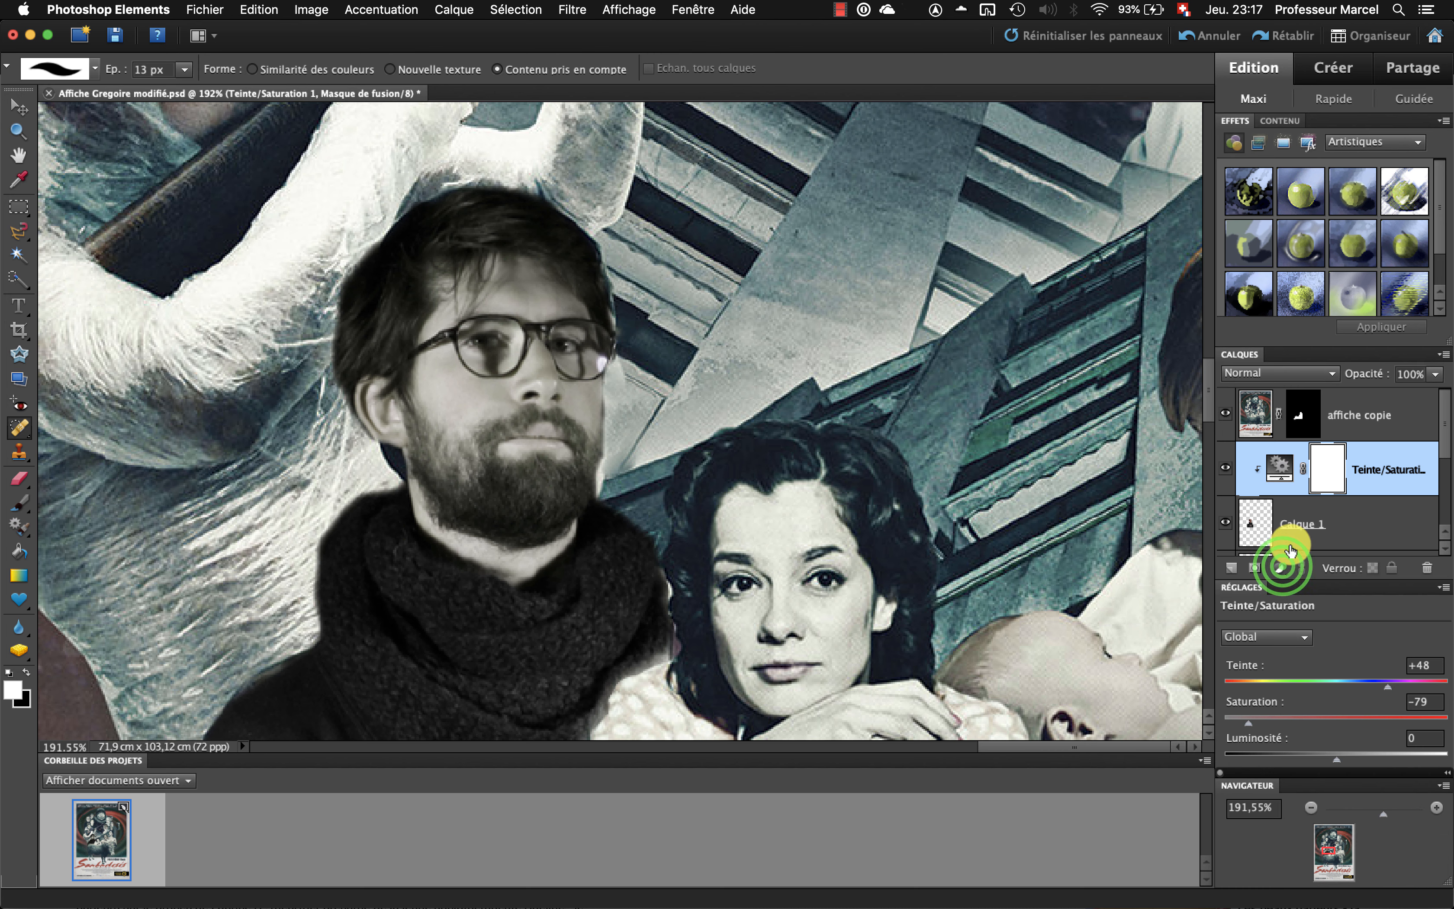
- Add a Levels (Niveaux) adjustment layer above Teinte/Saturation, brighten its midtones to 1,35 and clip it to the layers below
{"action": "left_click", "coordinate": [1280, 567]}
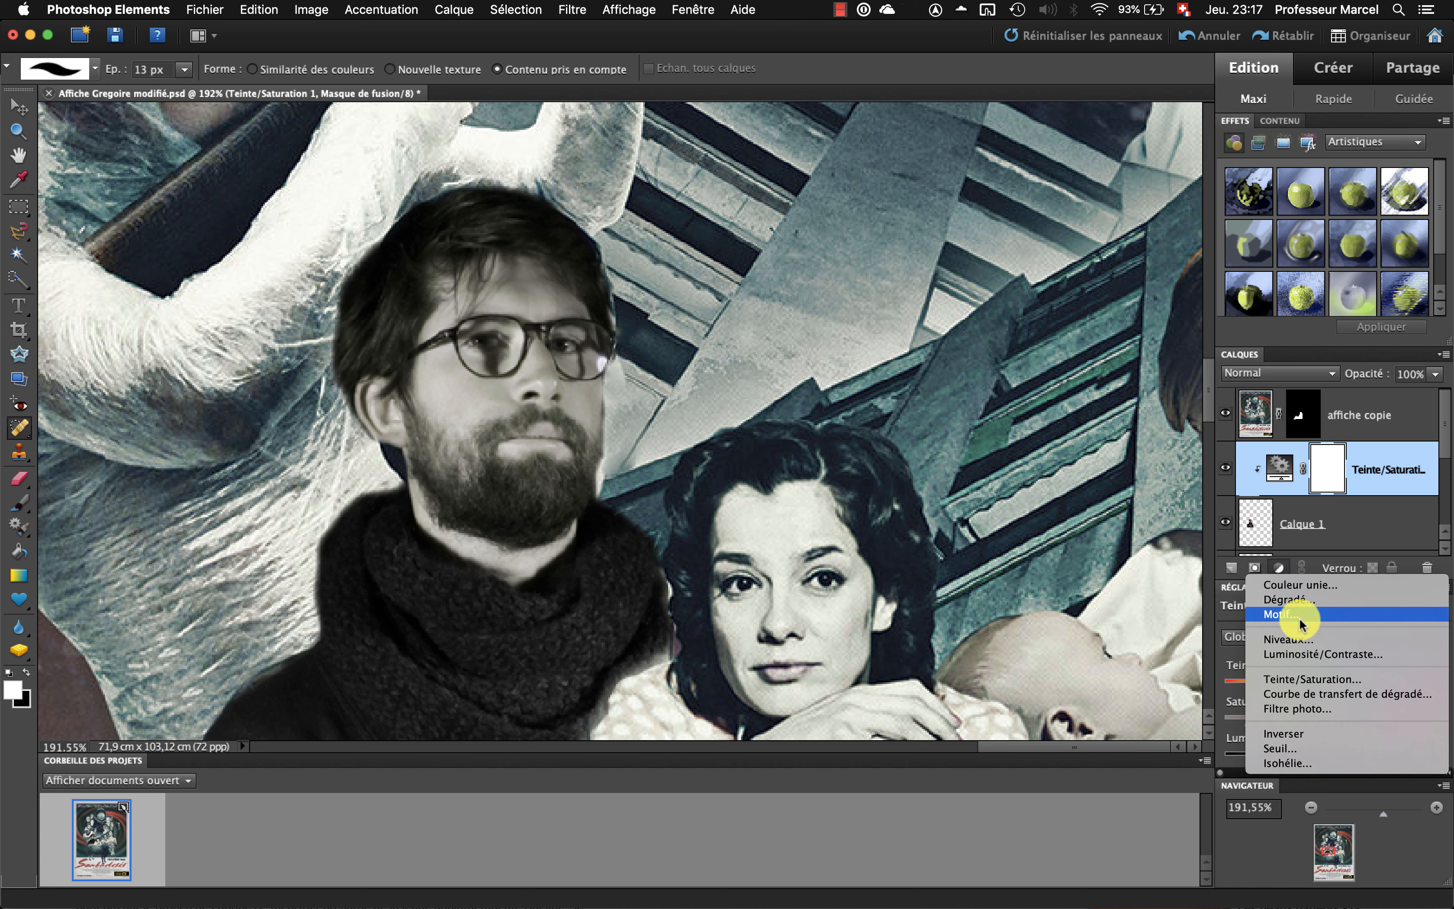
{"action": "left_click", "coordinate": [1312, 646]}
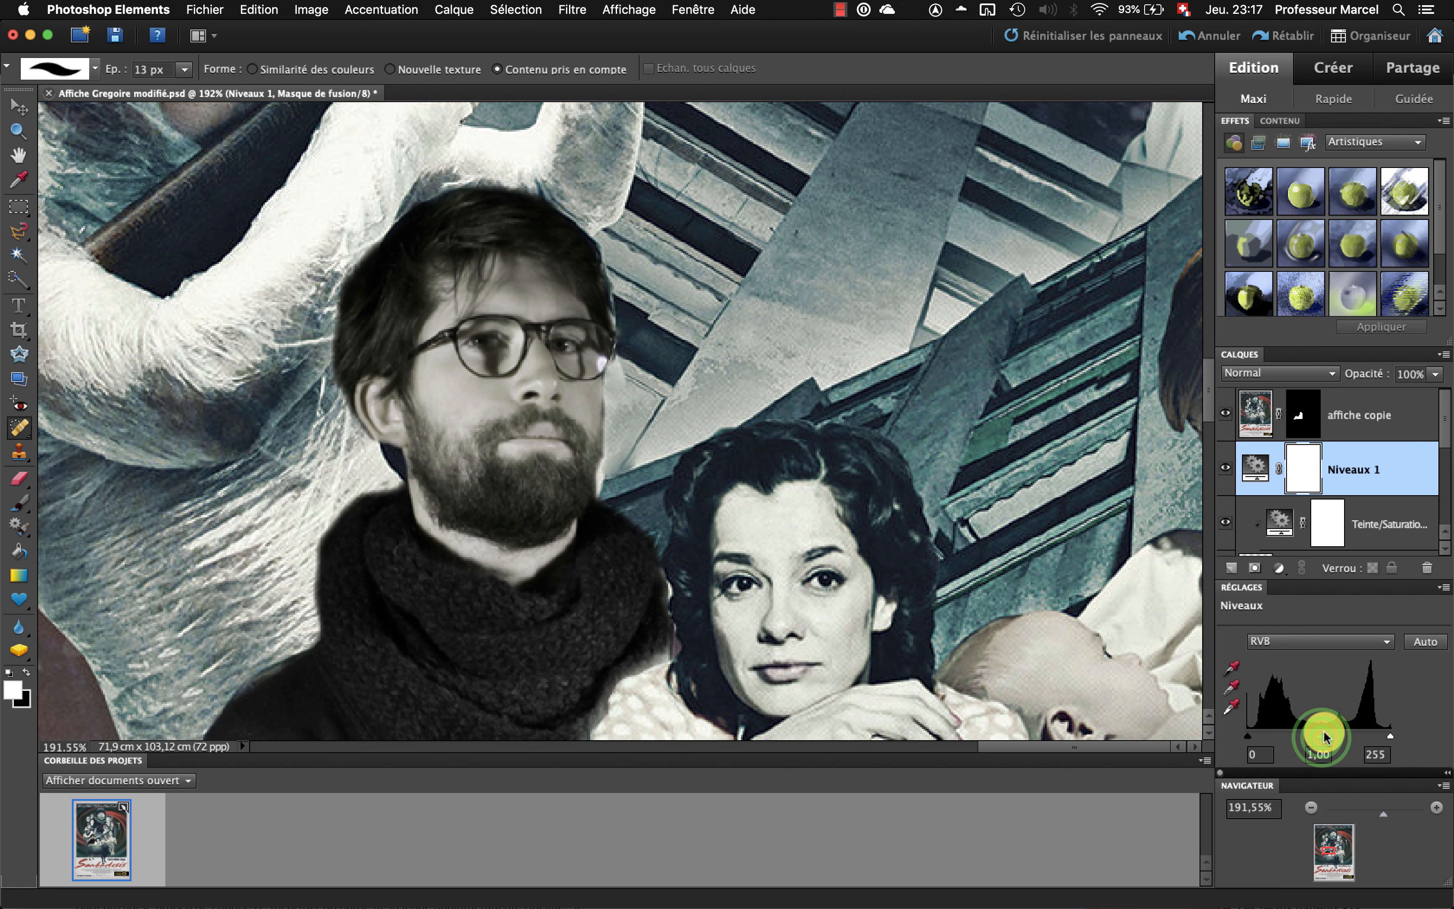
{"action": "left_click_drag", "start_coordinate": [1319, 733], "coordinate": [1297, 743]}
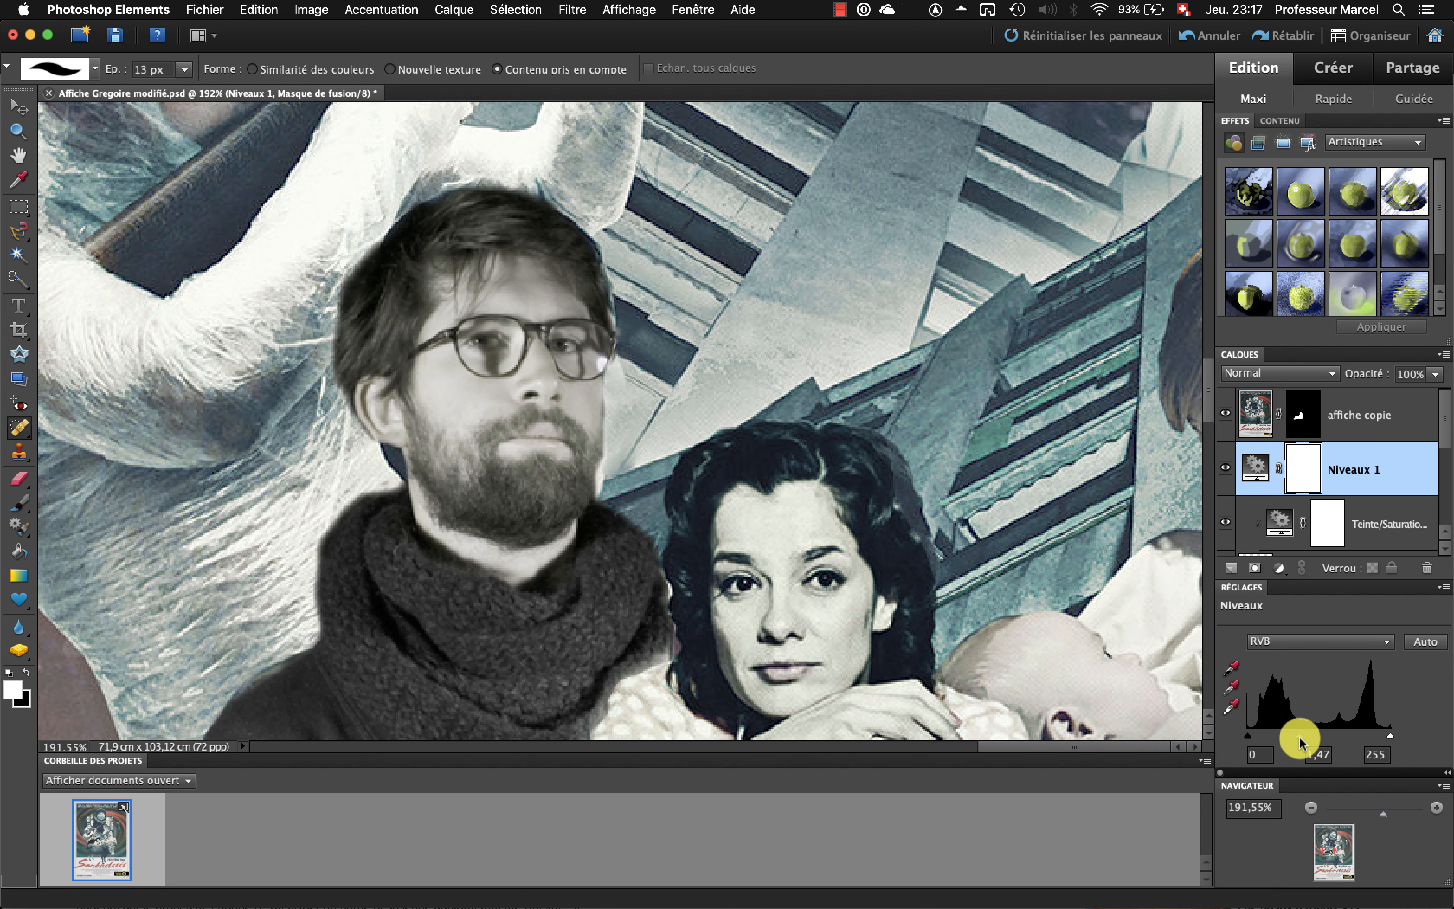
{"action": "left_click", "coordinate": [1343, 502], "text": "alt"}
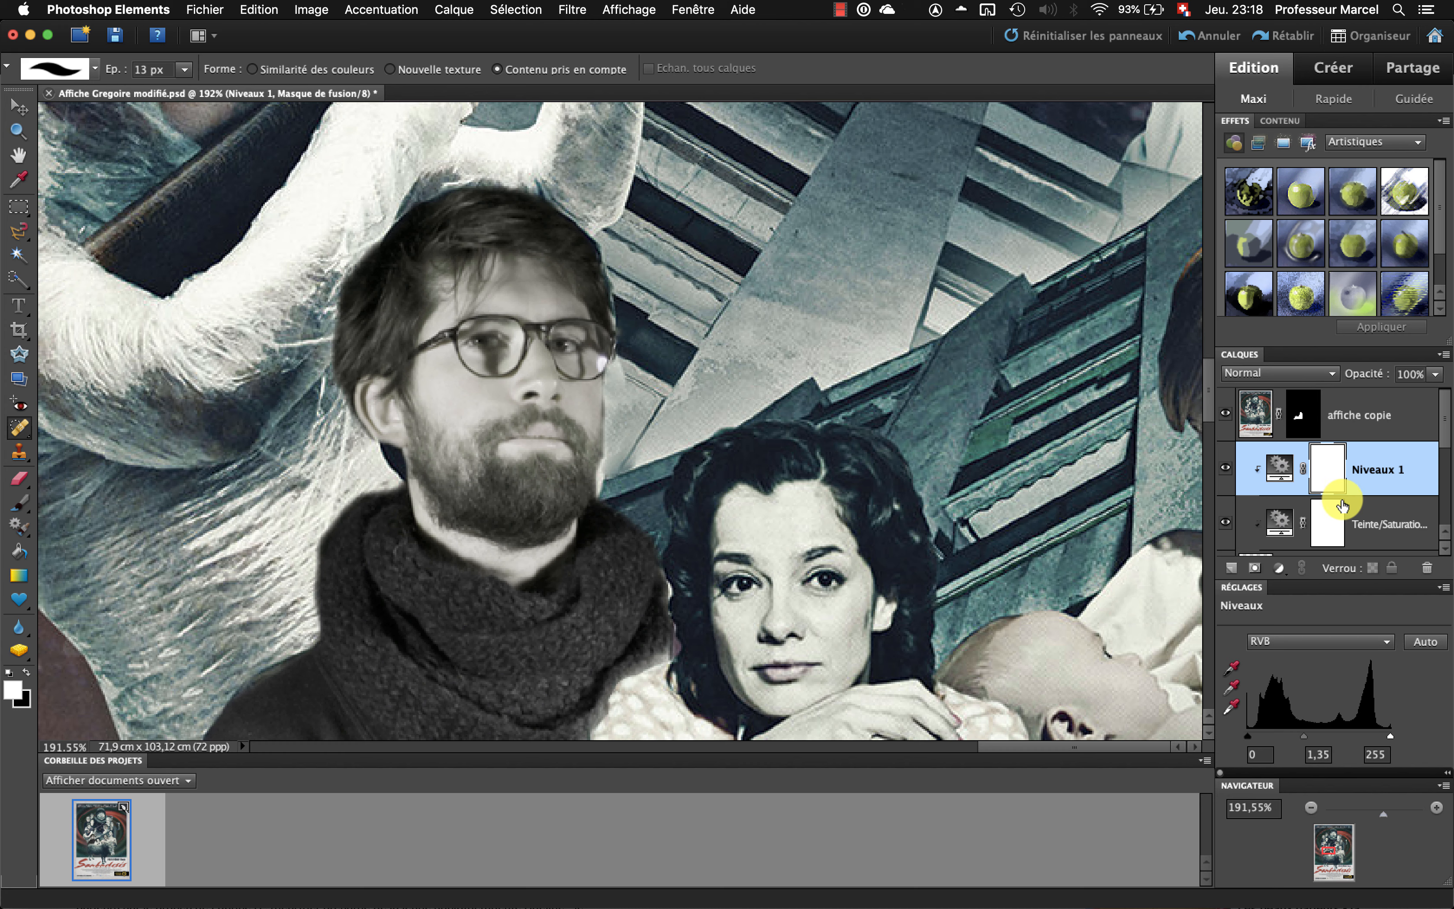
- Set the Niveaux 1 input levels to 8 for shadows, 1,06 for midtones and 201 for highlights
{"action": "left_click", "coordinate": [1301, 743]}
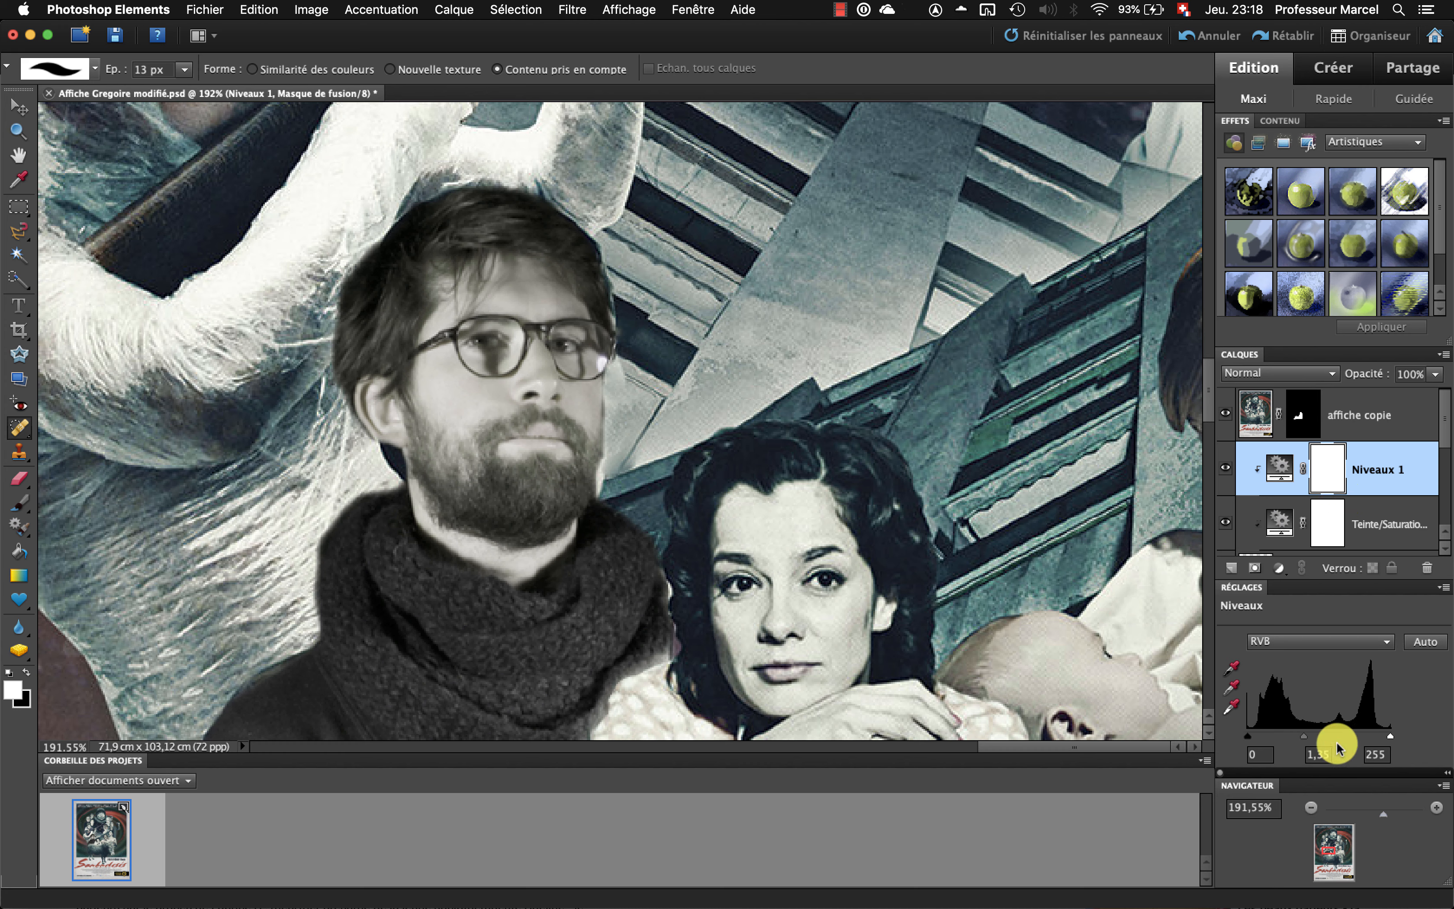
{"action": "left_click", "coordinate": [1312, 743]}
{"action": "mouse_move", "coordinate": [1310, 741]}
{"action": "left_mouse_down"}
{"action": "mouse_move", "coordinate": [1330, 740]}
{"action": "mouse_move", "coordinate": [1297, 744]}
{"action": "mouse_move", "coordinate": [1319, 739]}
{"action": "left_mouse_up"}
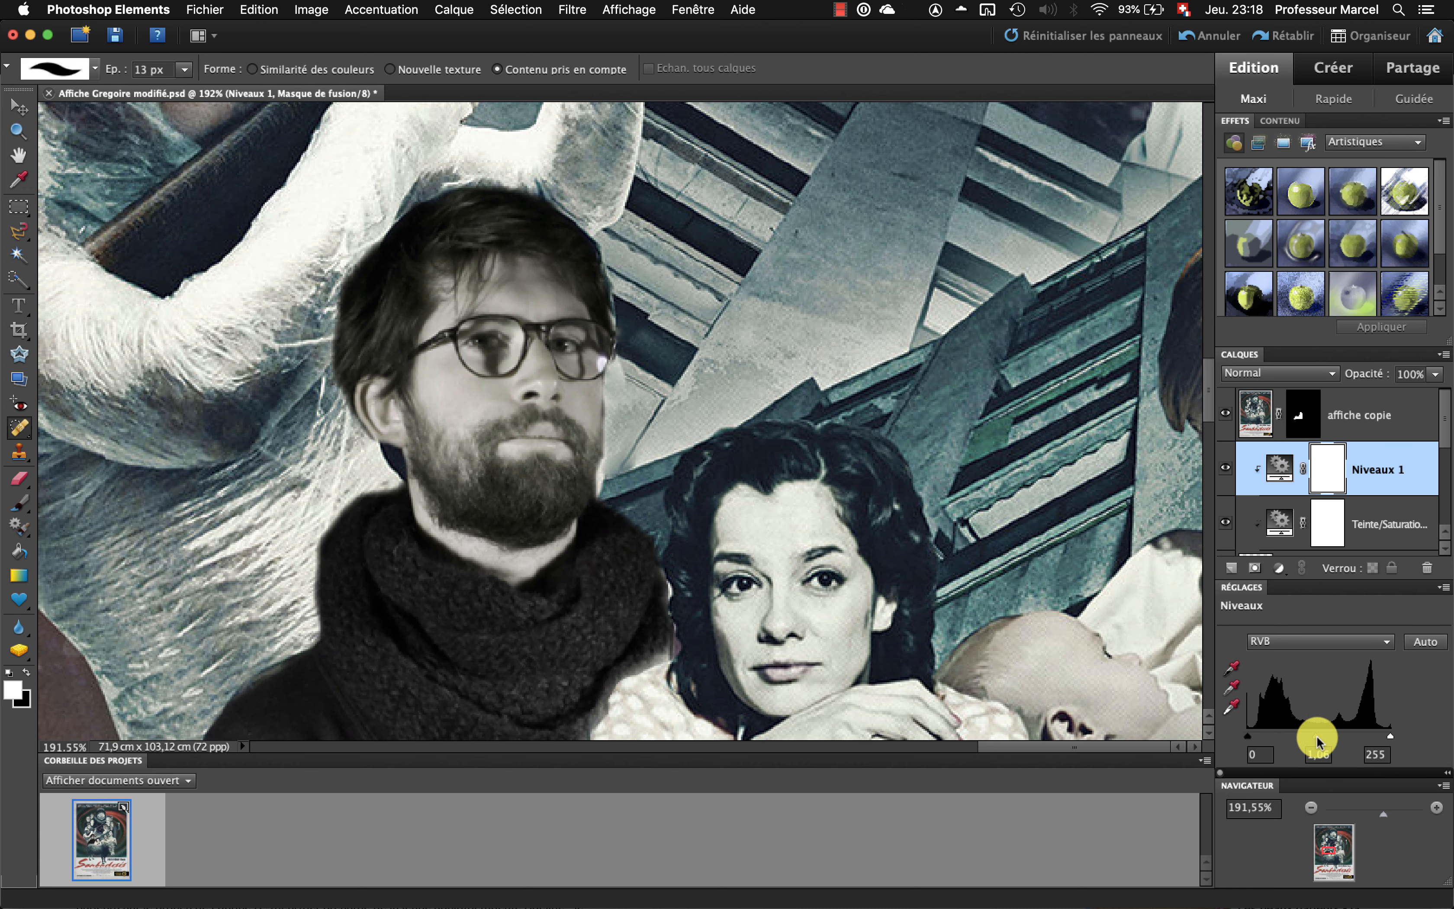
{"action": "left_click", "coordinate": [1391, 741]}
{"action": "left_click_drag", "start_coordinate": [1389, 742], "coordinate": [1361, 743]}
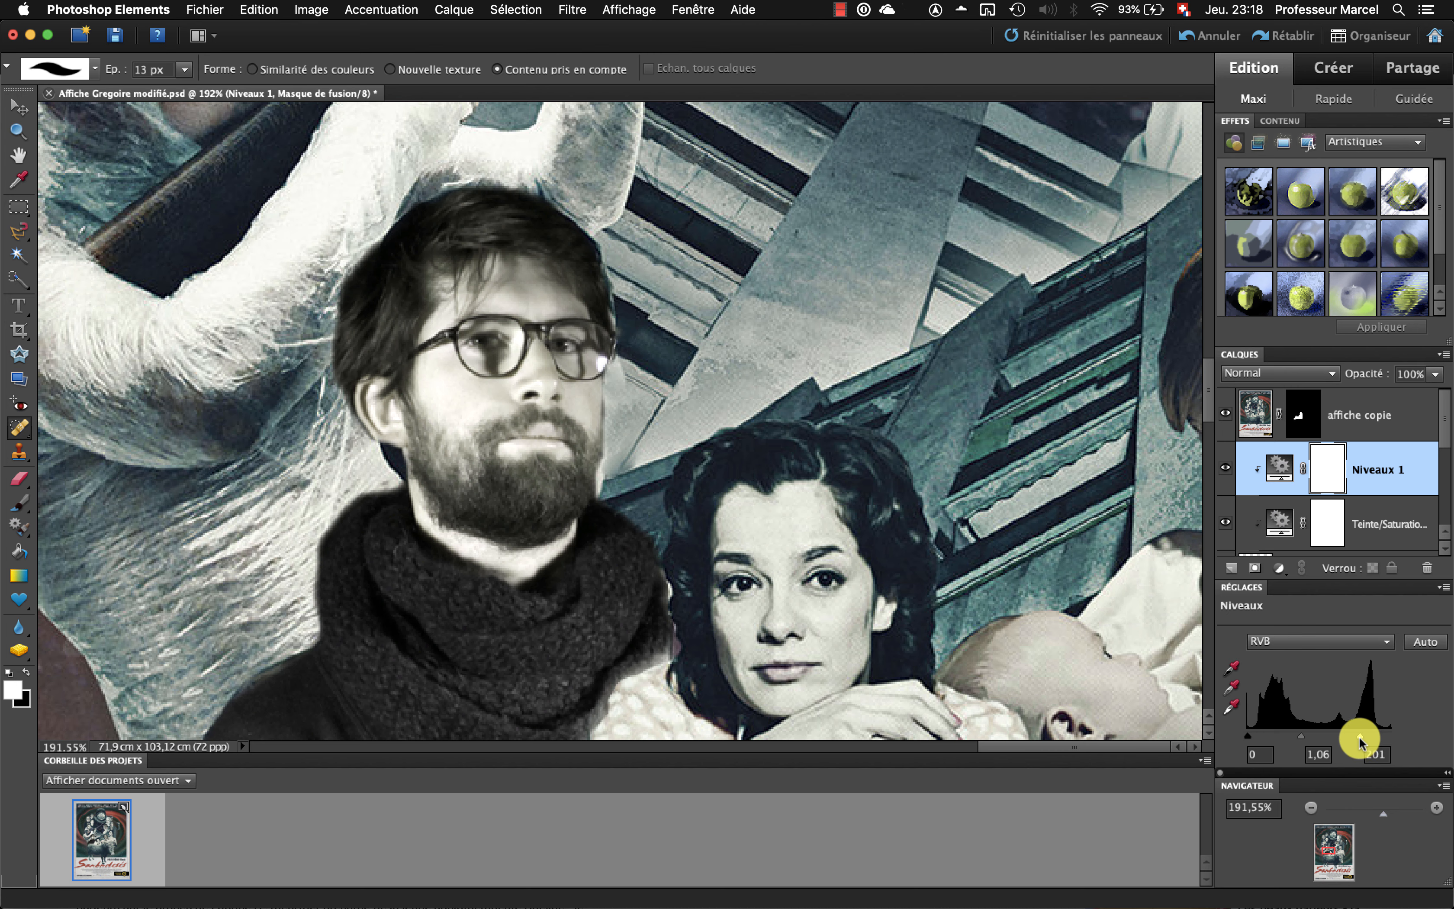
{"action": "left_click", "coordinate": [1249, 739]}
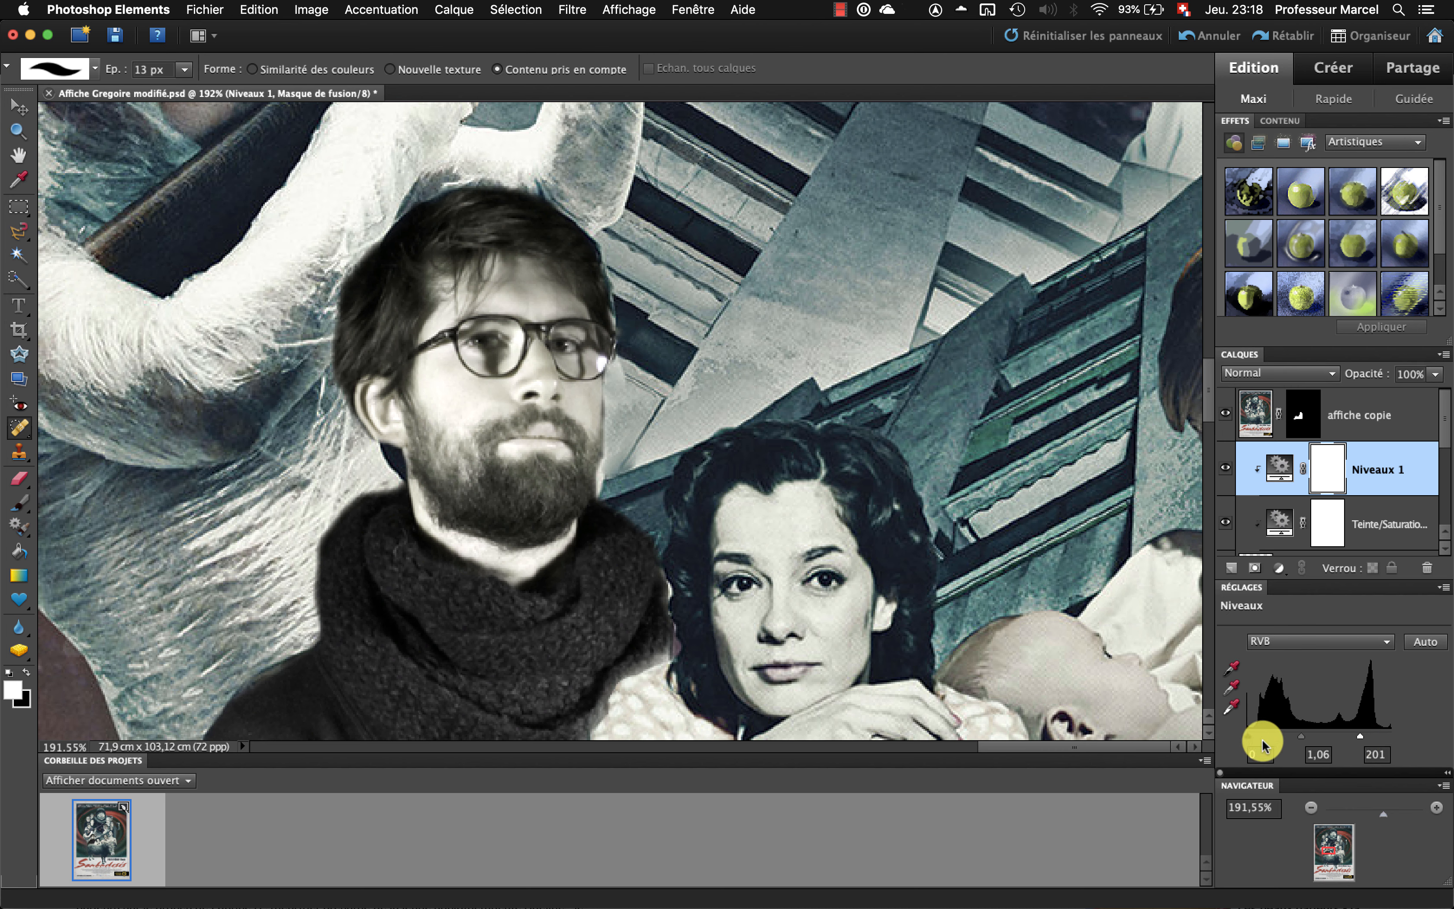
{"action": "left_click_drag", "start_coordinate": [1248, 739], "coordinate": [1254, 744]}
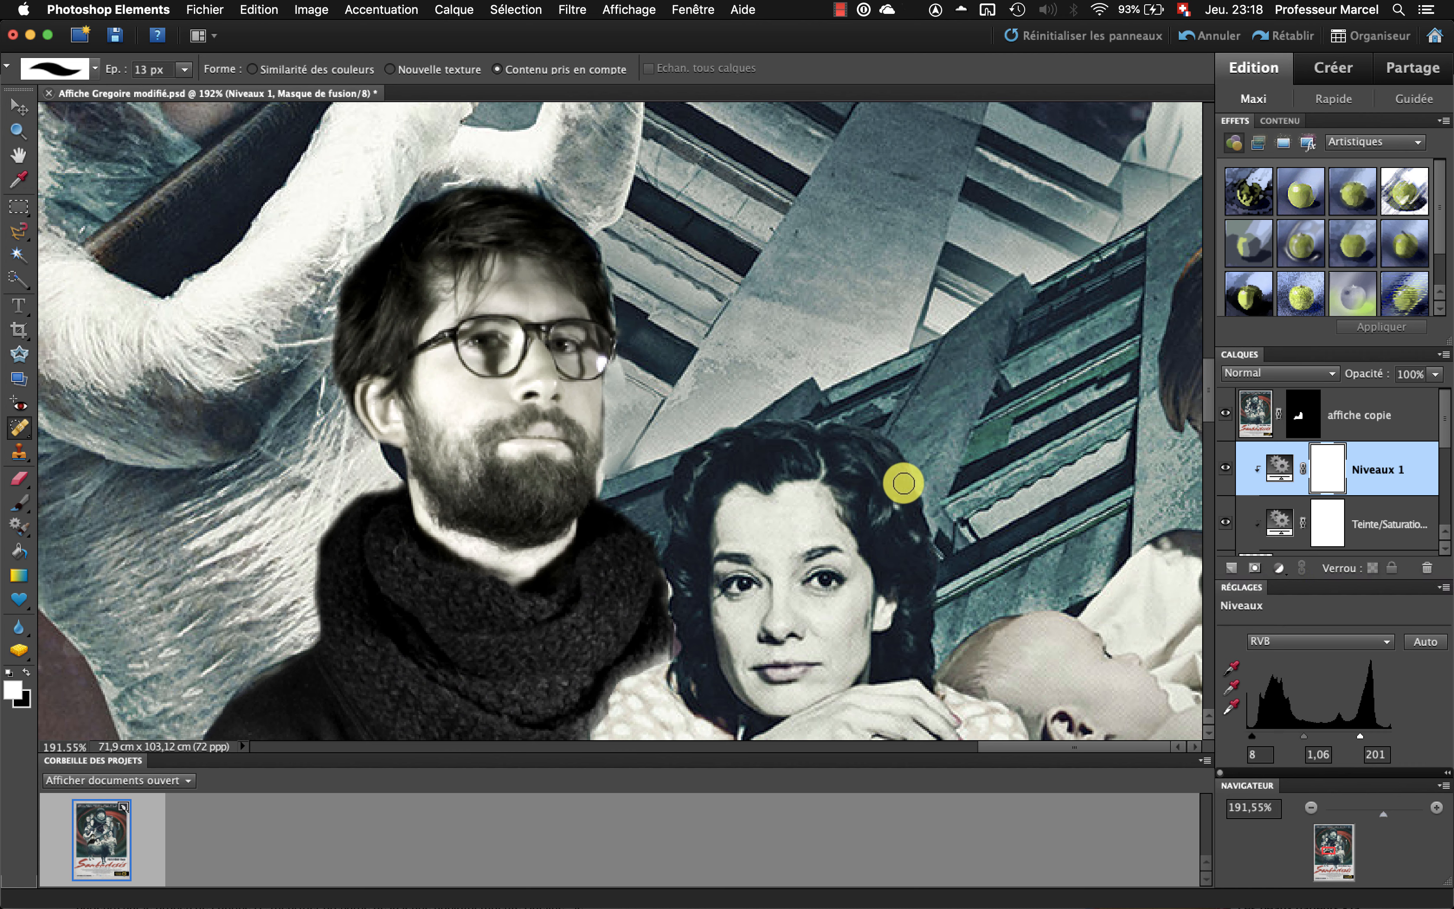
- Add a solid colour (Couleur unie) fill layer above Niveaux 1, sampling the woman's dark hair and choosing its web-safe teal equivalent #003333
{"action": "left_click", "coordinate": [1282, 574]}
{"action": "left_click", "coordinate": [1327, 476]}
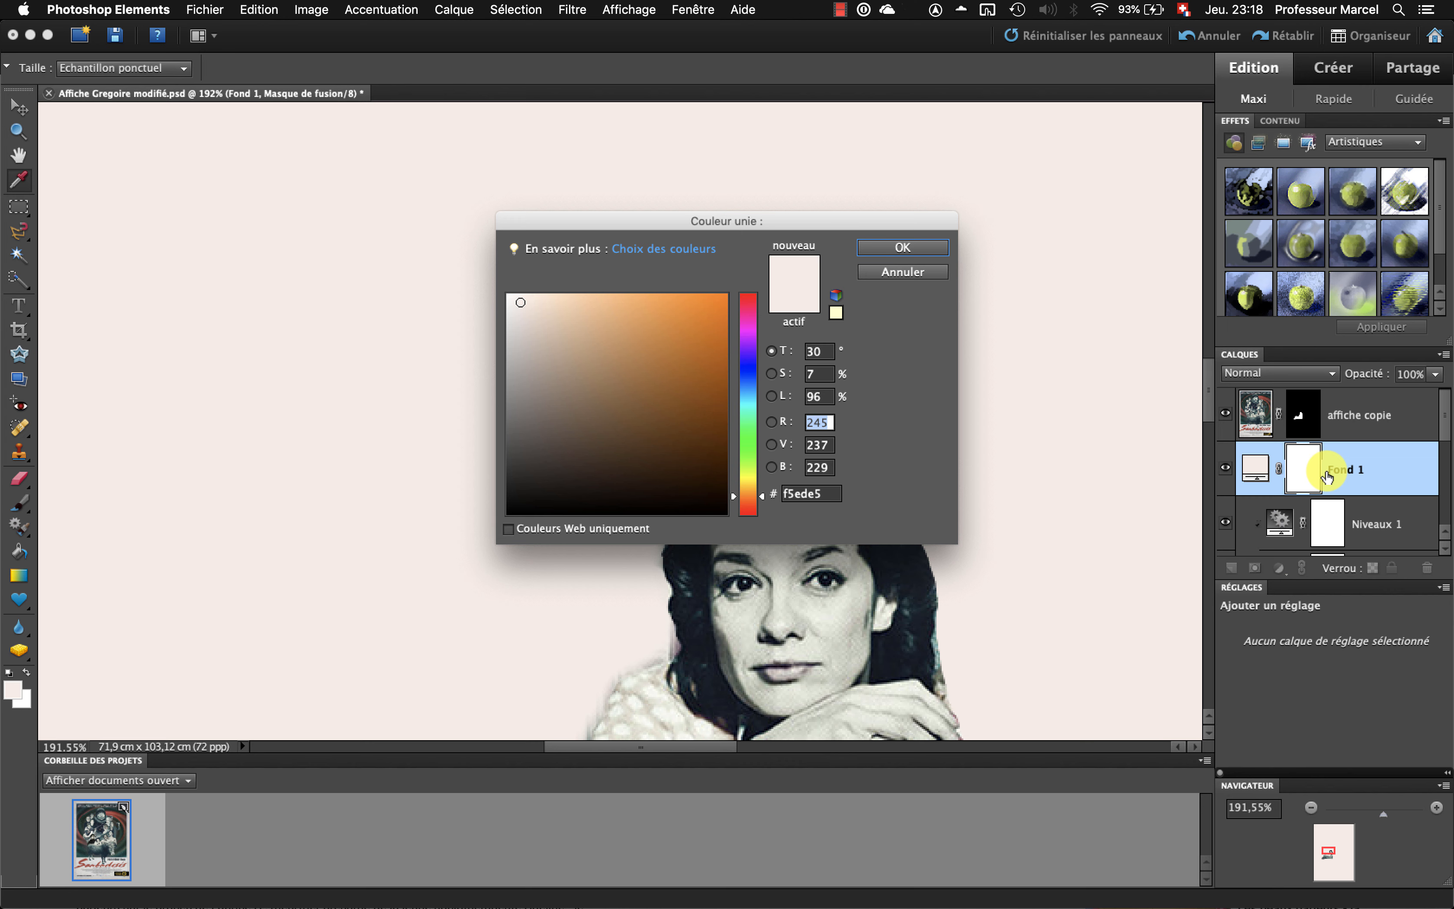
{"action": "left_click", "coordinate": [749, 433]}
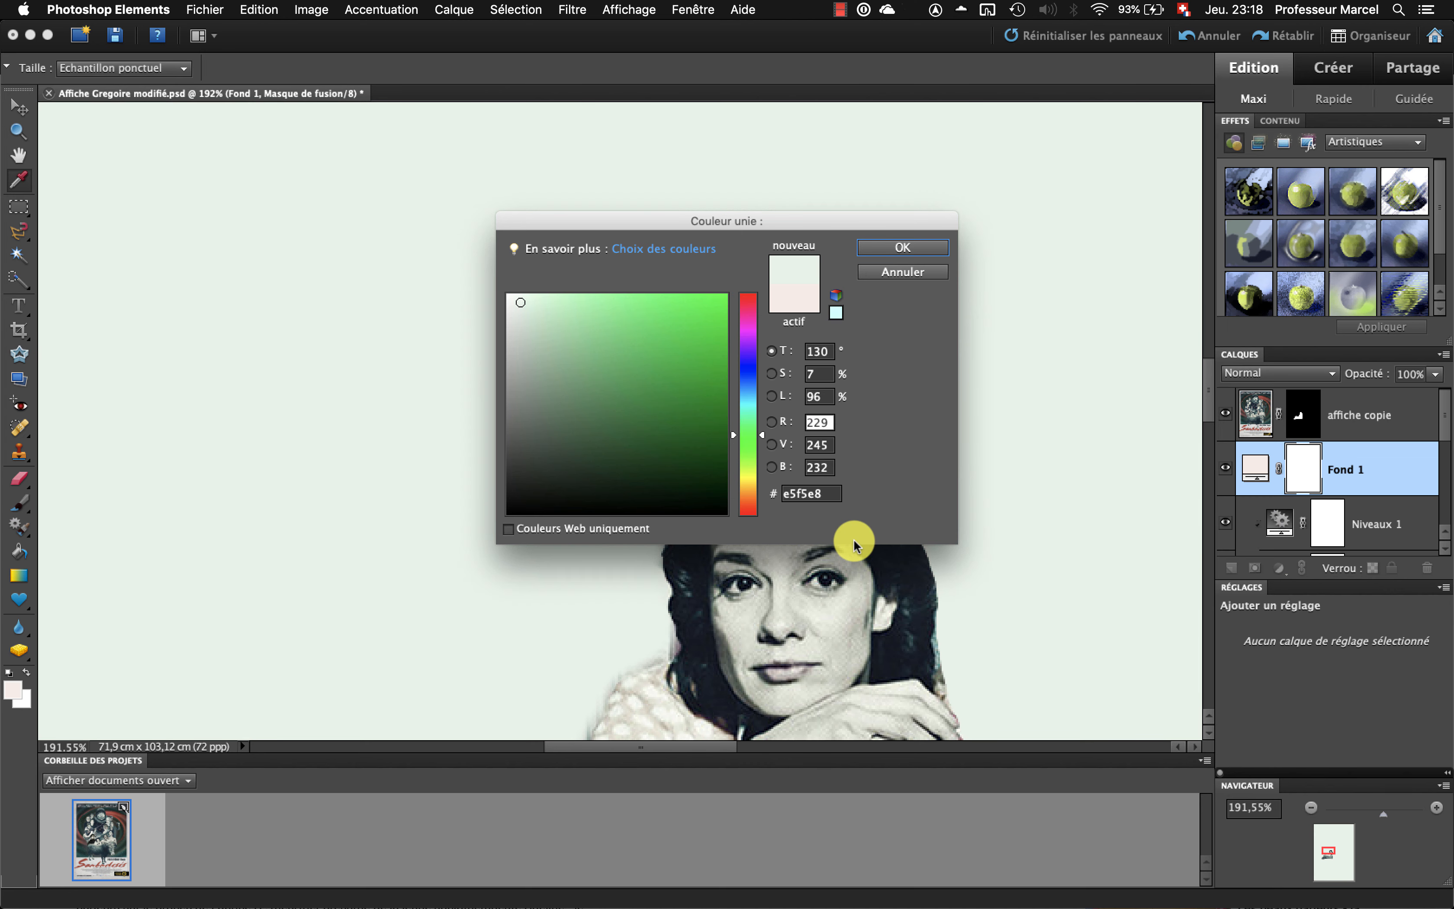
{"action": "left_click", "coordinate": [905, 578]}
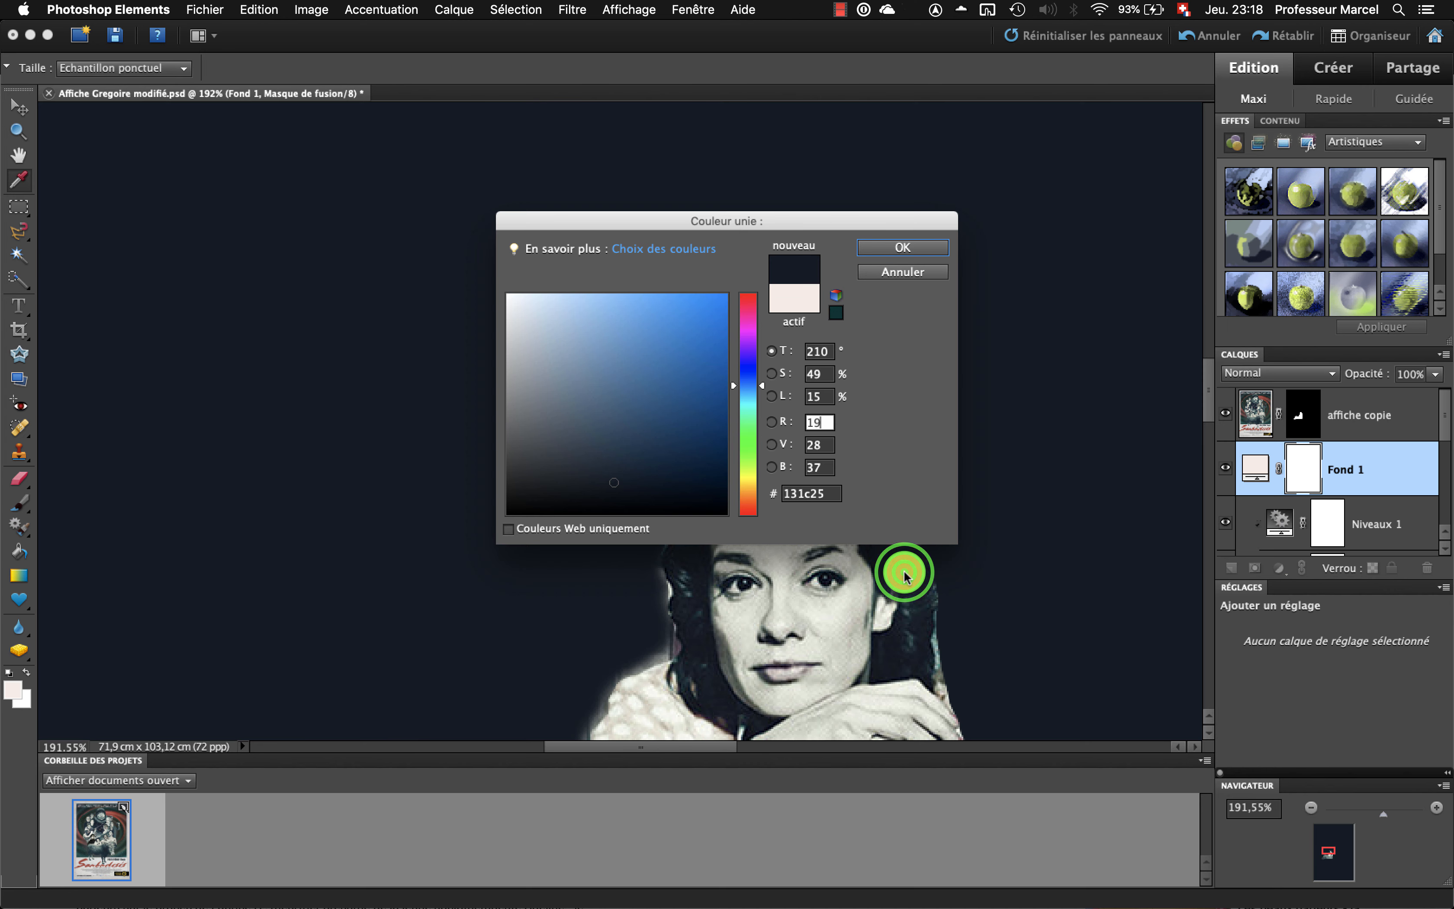
{"action": "left_click", "coordinate": [919, 613]}
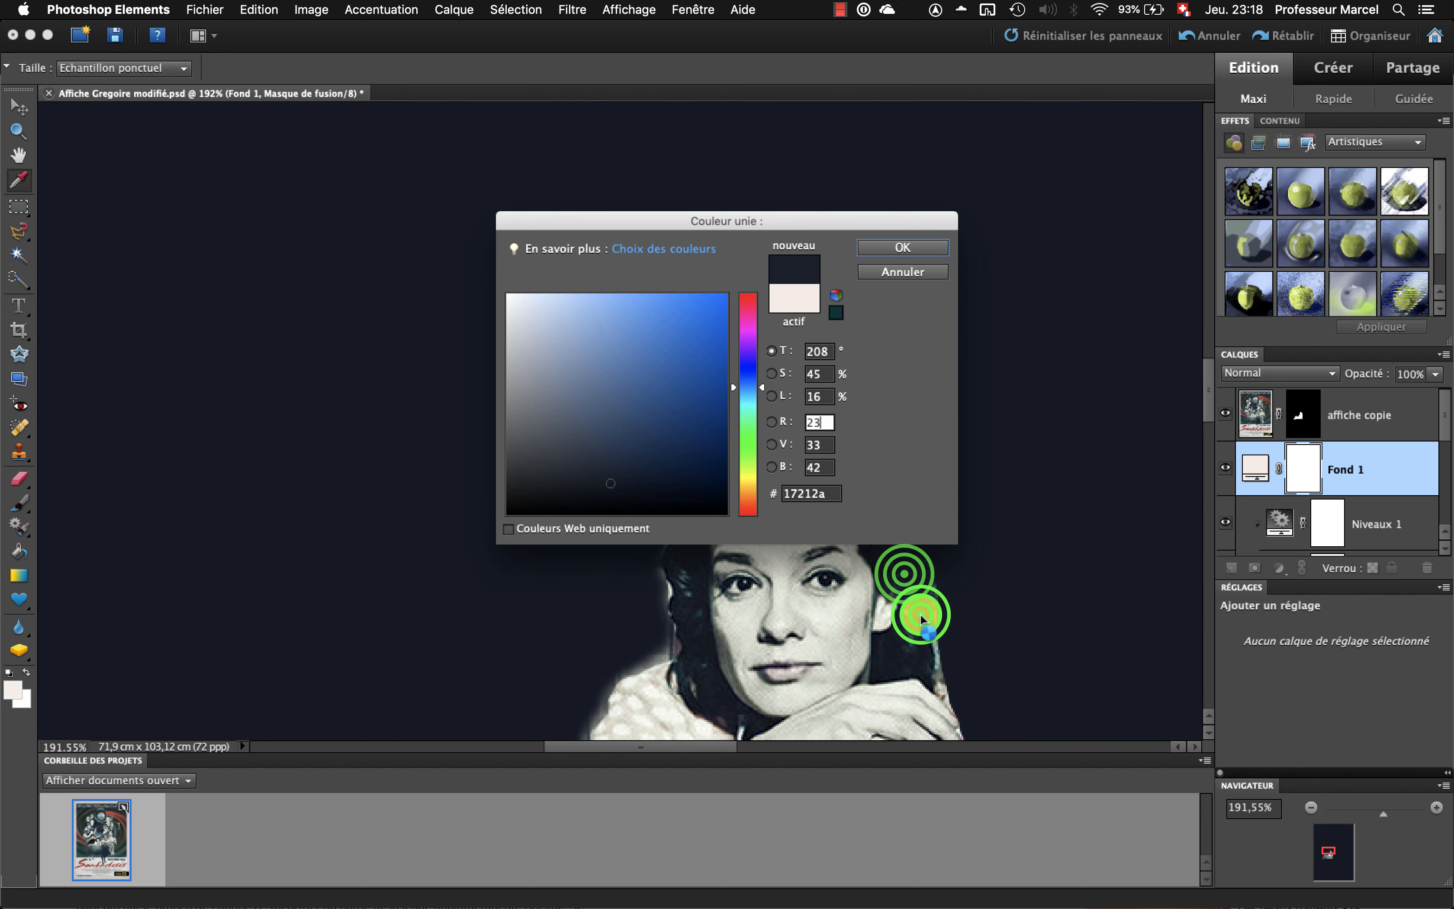
{"action": "left_click", "coordinate": [826, 599]}
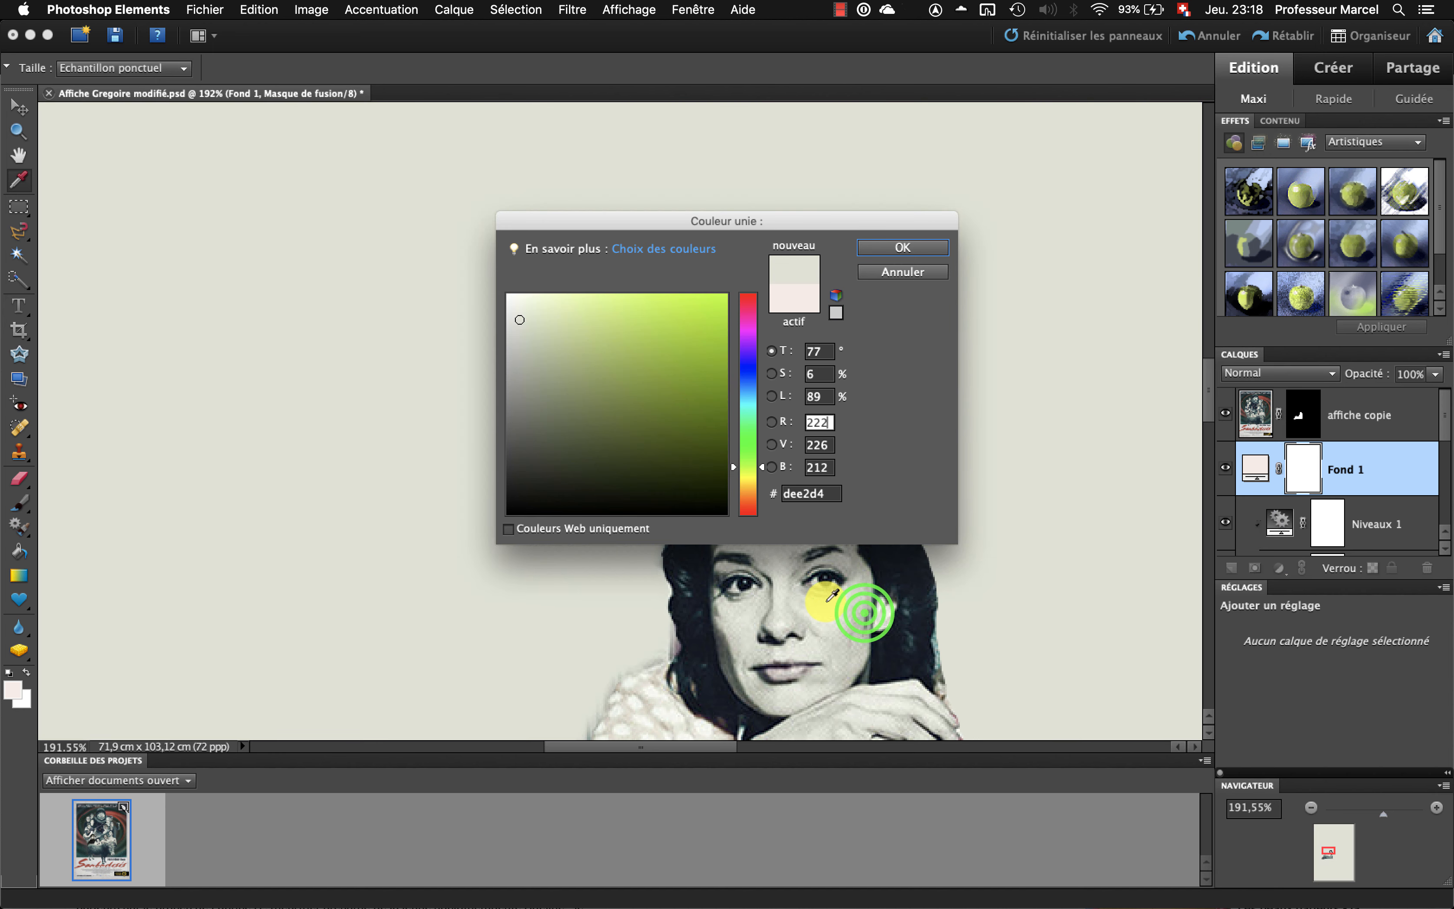
{"action": "left_click", "coordinate": [864, 610]}
{"action": "left_click", "coordinate": [914, 653]}
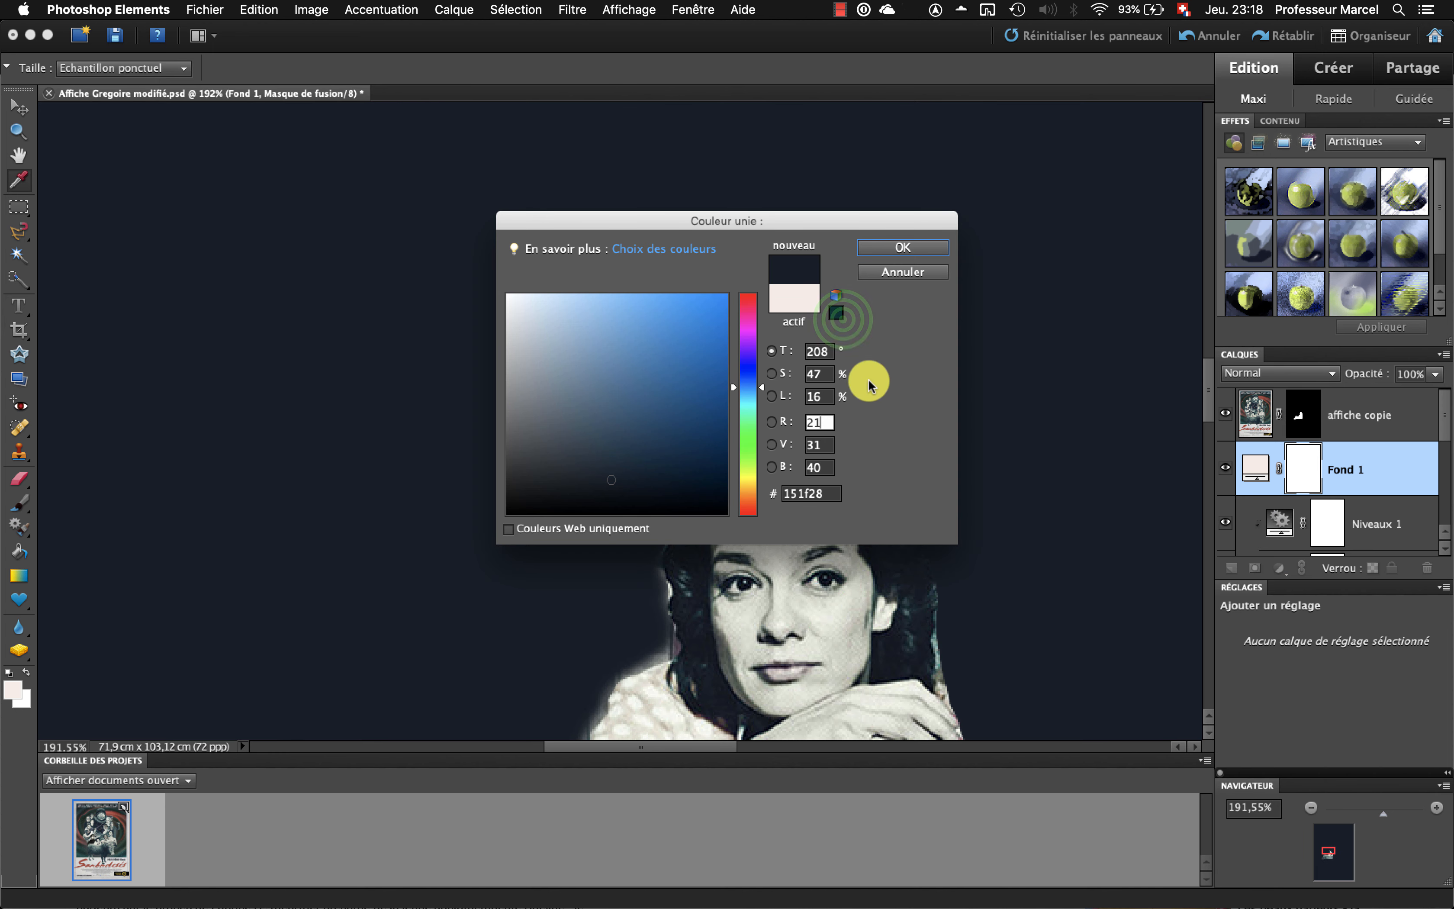
{"action": "left_click", "coordinate": [842, 317]}
{"action": "left_click", "coordinate": [910, 241]}
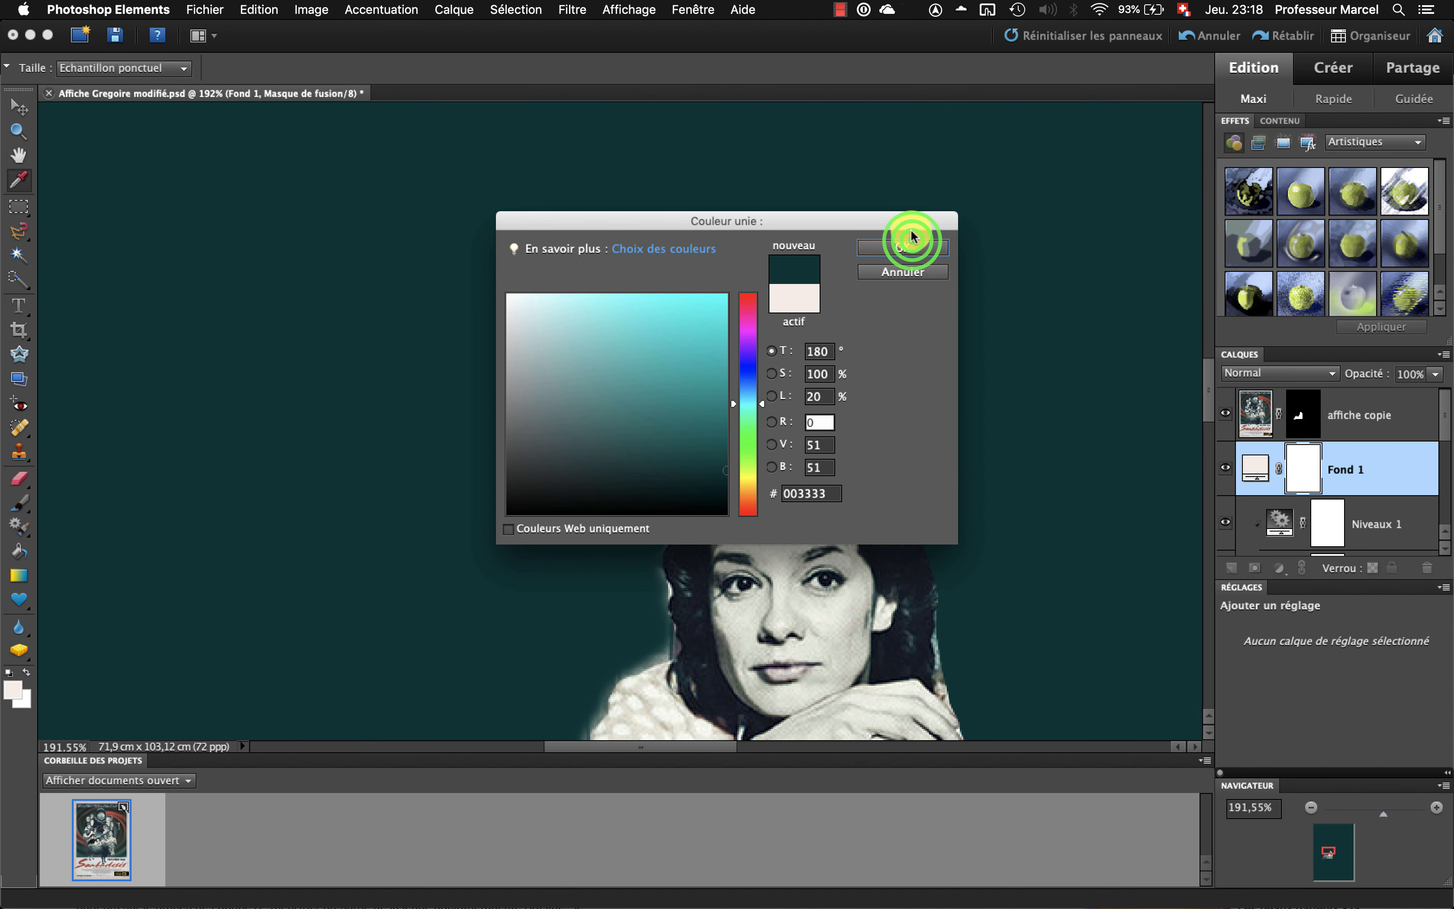
{"action": "key", "text": "j"}
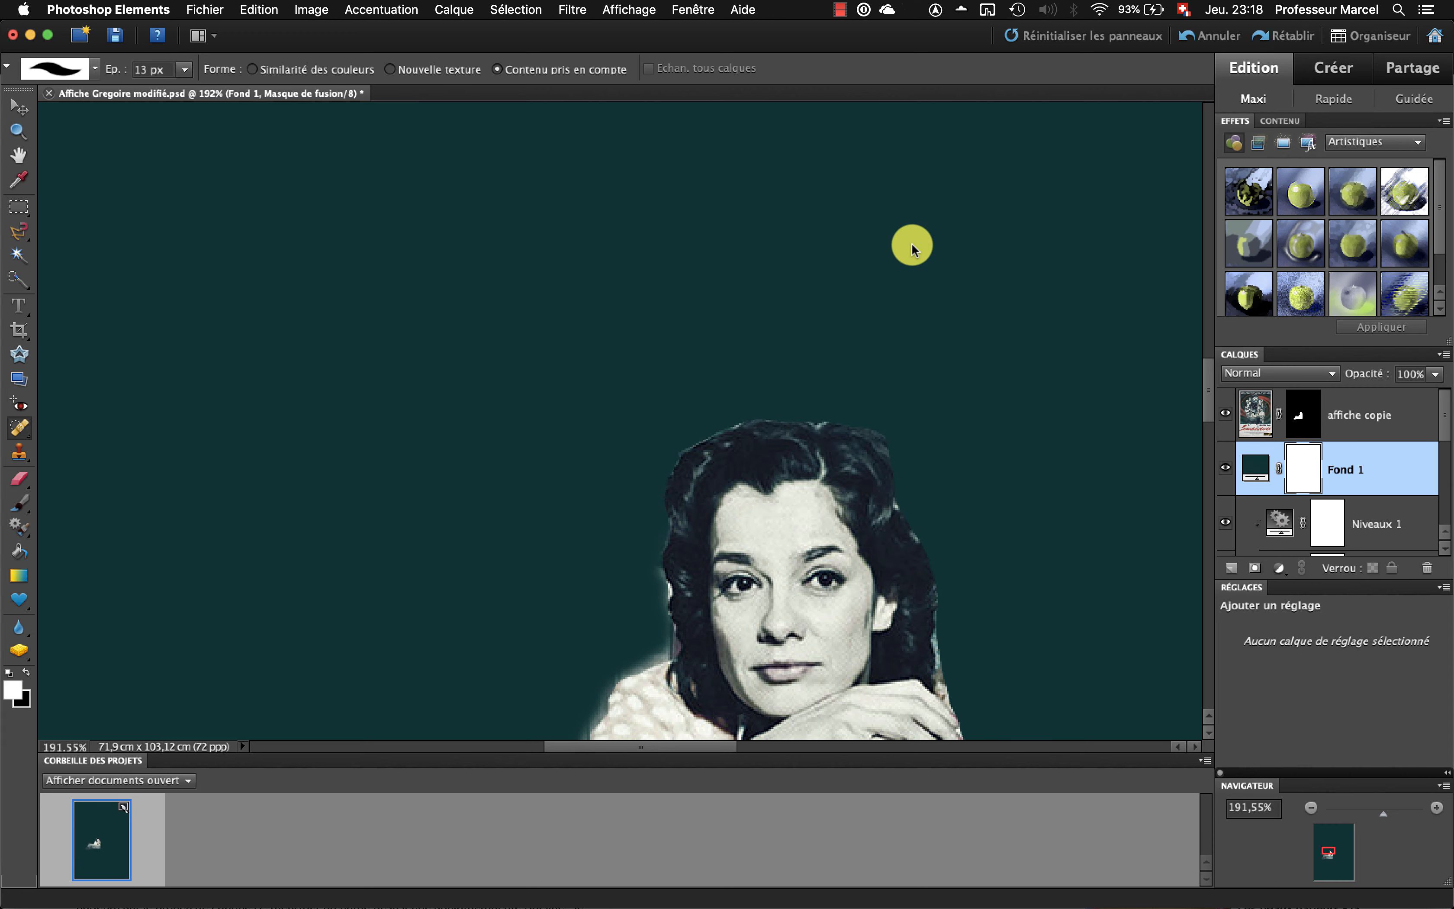
- Clip the Fond 1 fill layer to the man's layers and try the Produit and Eclaircir blend modes
{"action": "left_click", "coordinate": [1281, 471]}
{"action": "left_click", "coordinate": [1283, 374]}
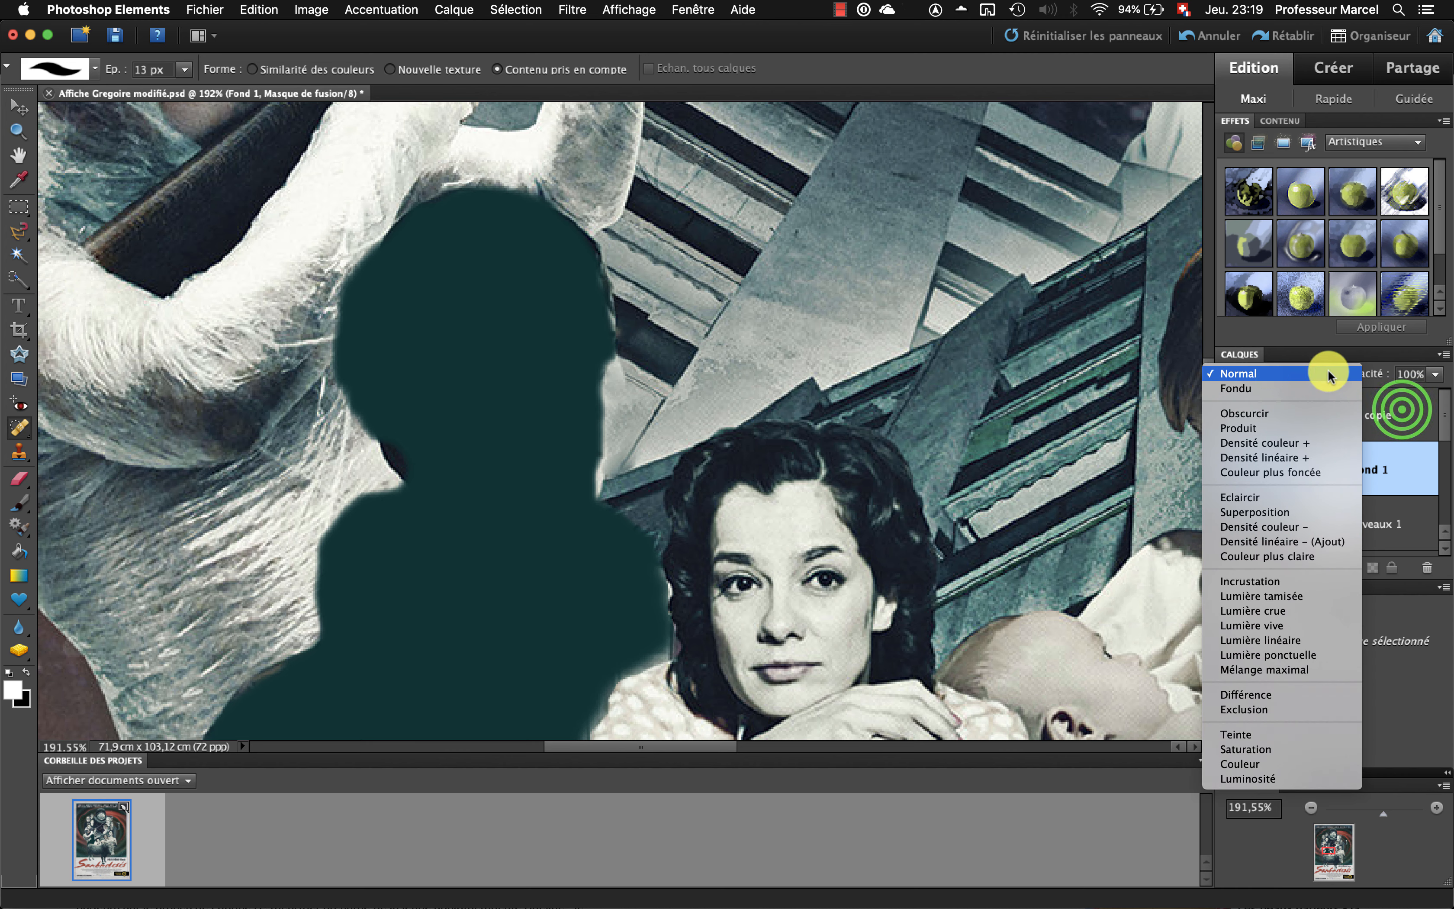
{"action": "left_click", "coordinate": [1282, 373]}
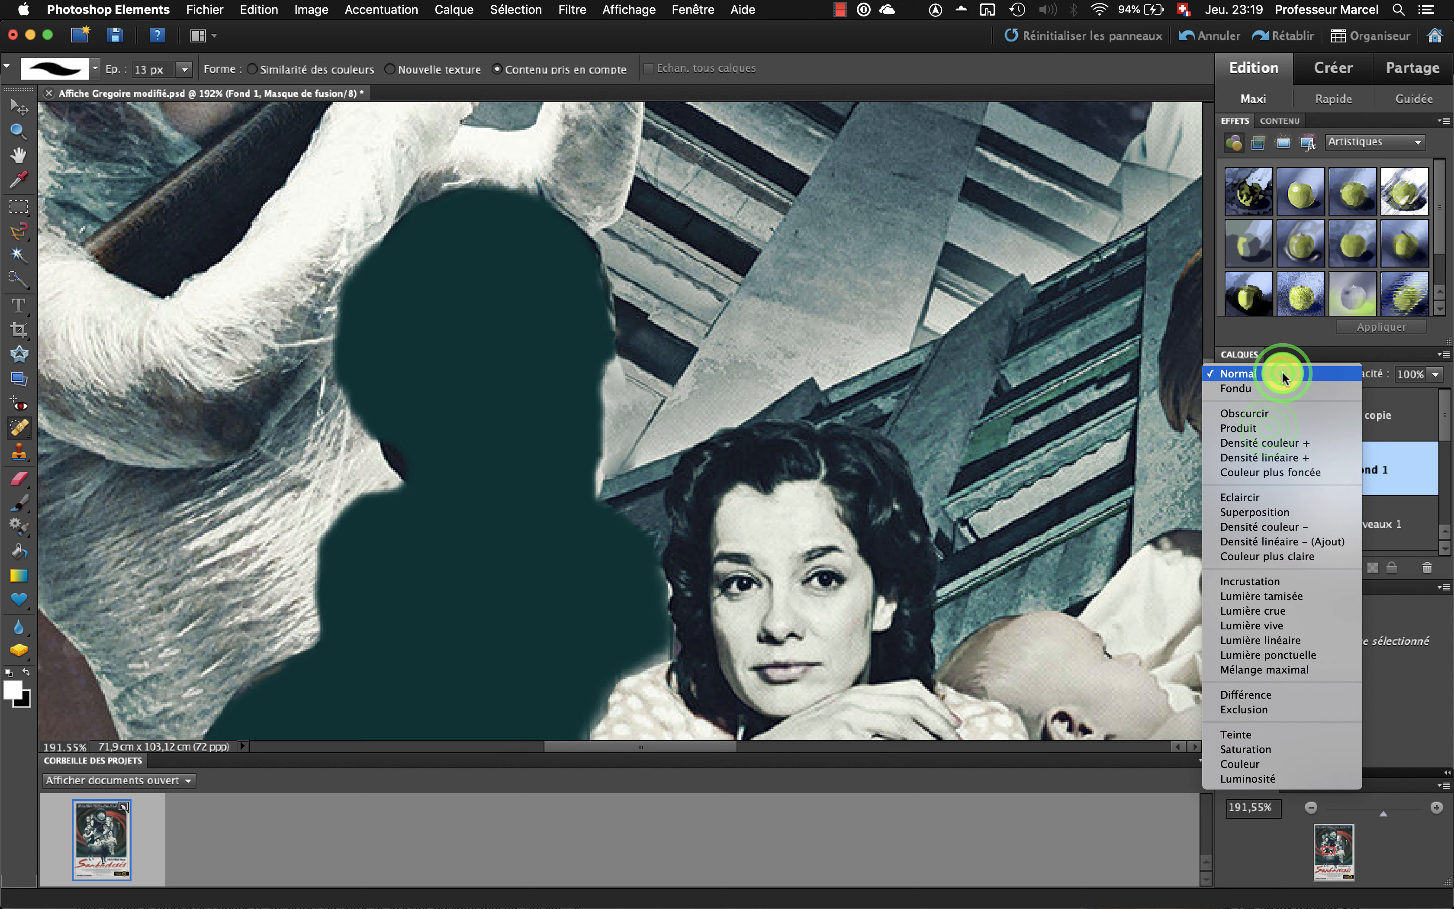
{"action": "left_click", "coordinate": [1270, 428]}
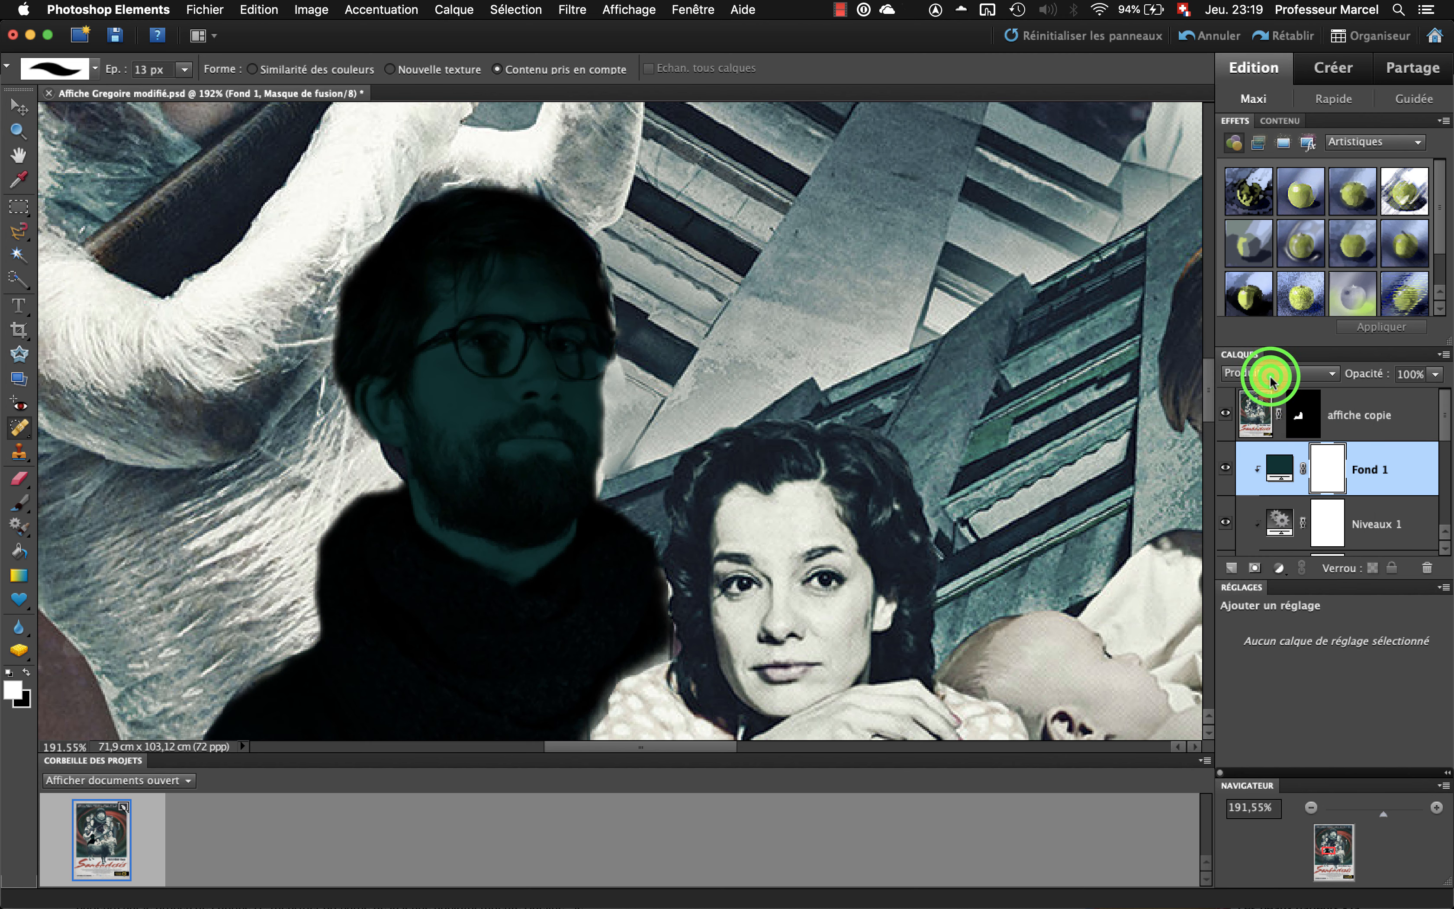
{"action": "left_click", "coordinate": [1271, 373]}
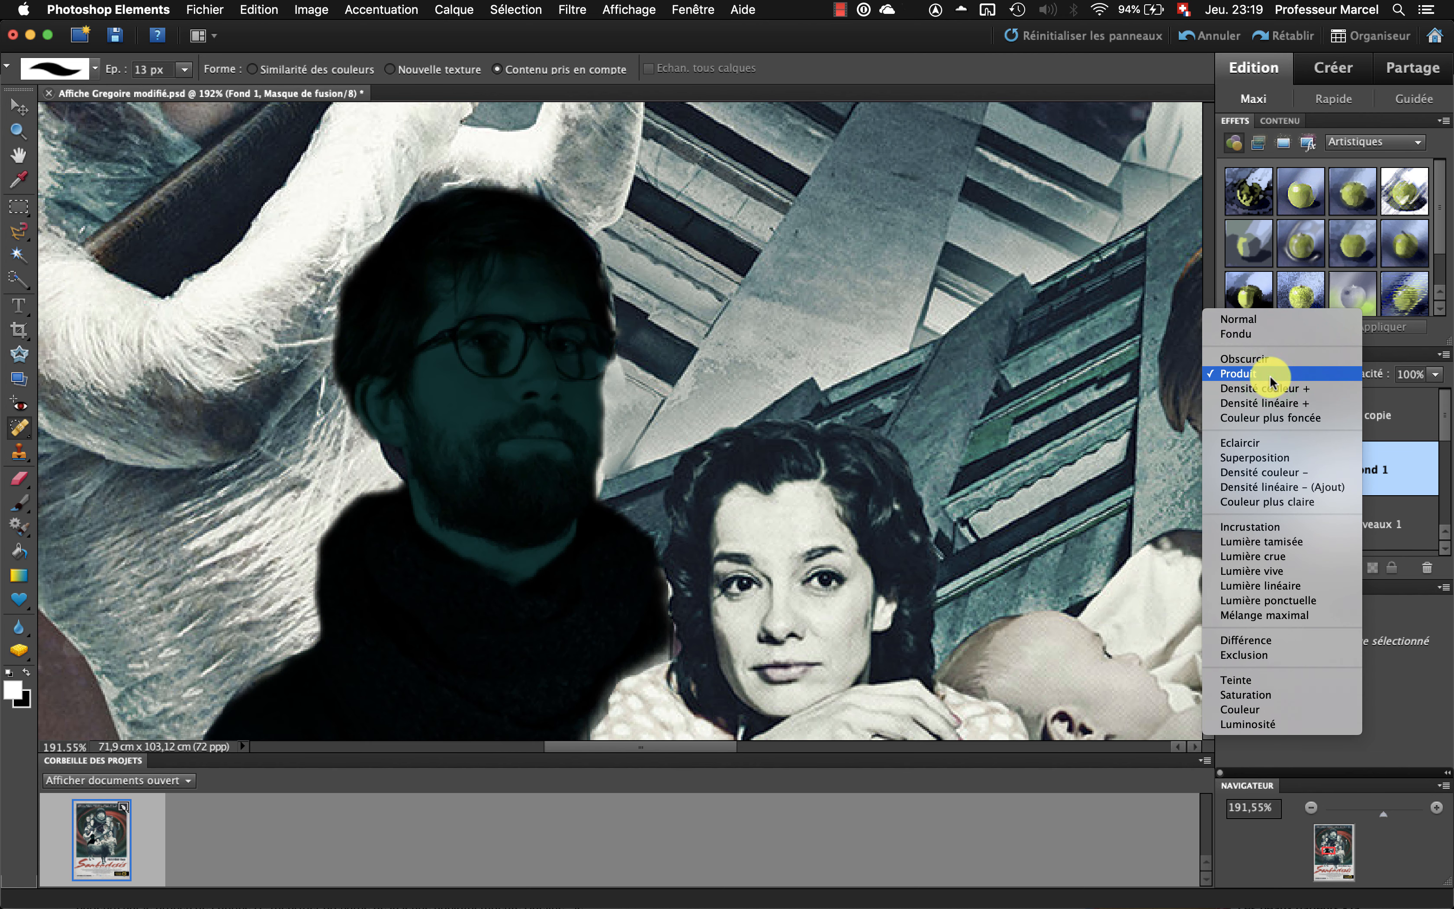
{"action": "left_click", "coordinate": [1271, 443]}
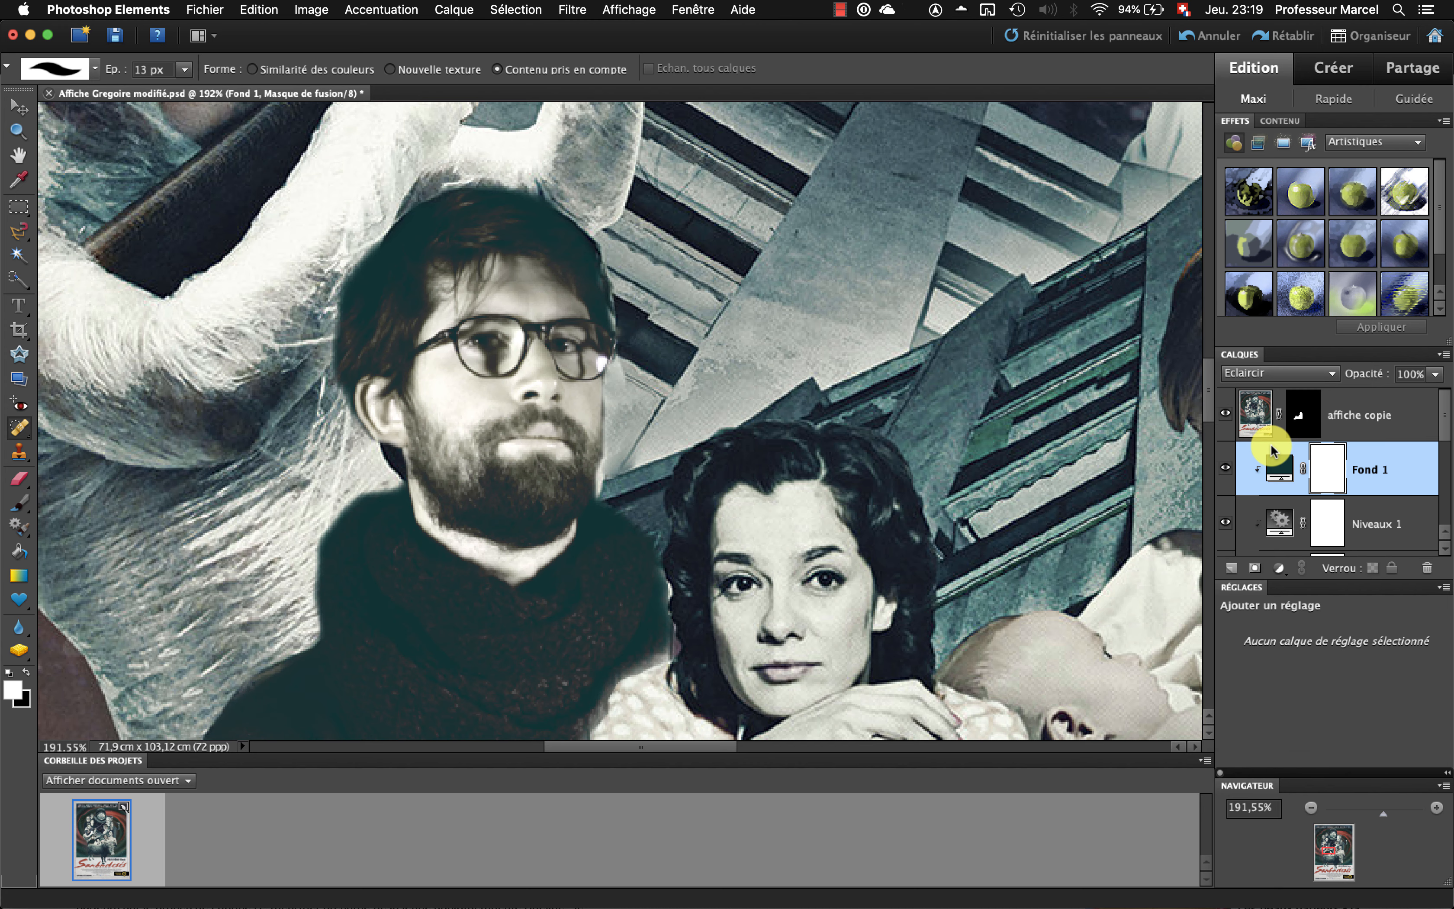
- Set the Fond 1 layer to the Incrustation blend mode at 49% opacity
{"action": "left_click", "coordinate": [1268, 373]}
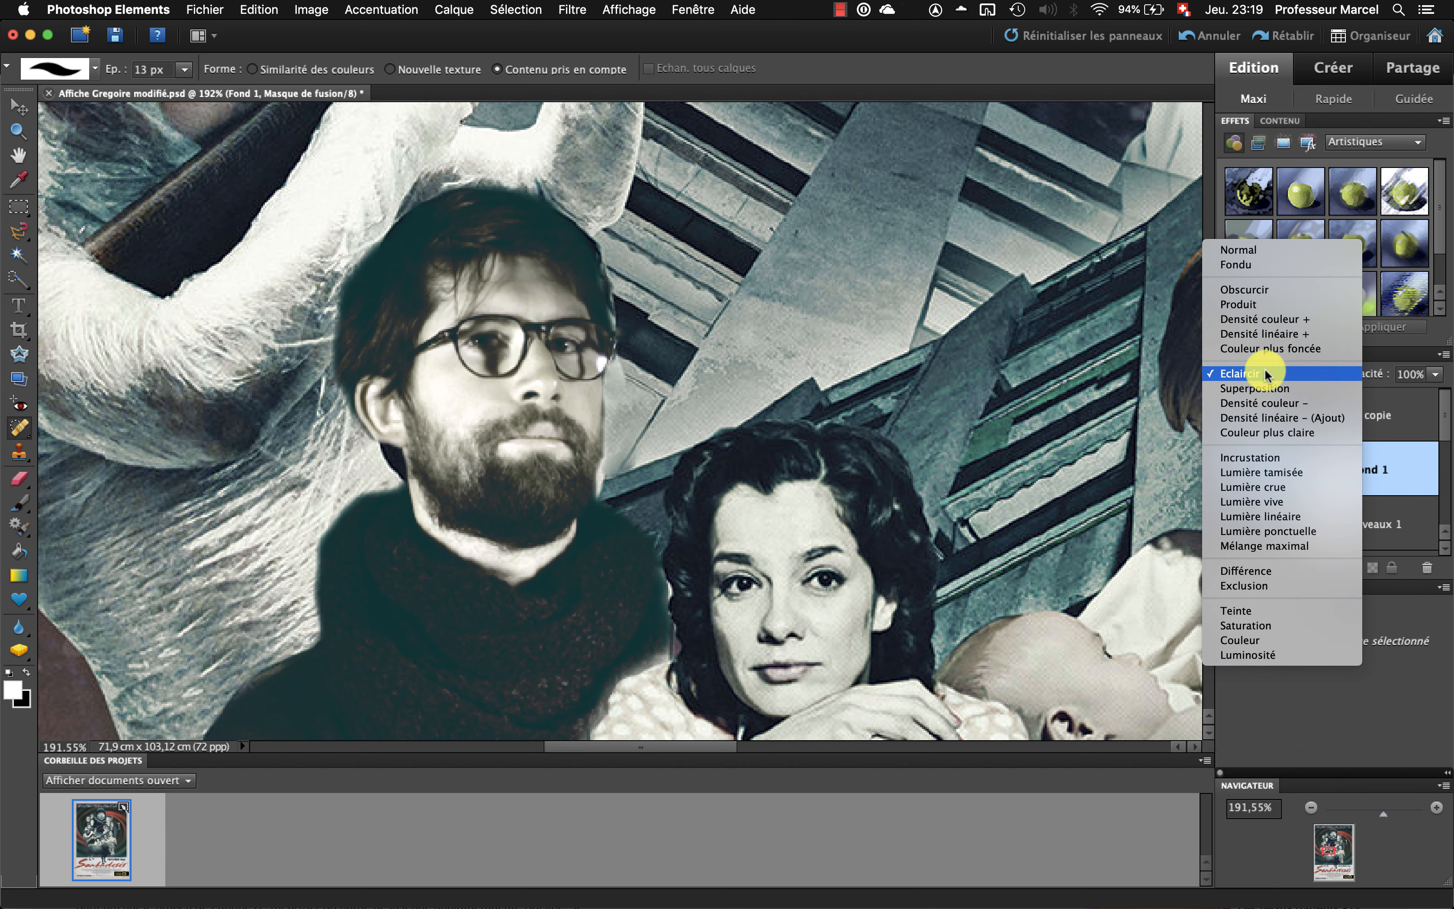
{"action": "left_click", "coordinate": [1290, 458]}
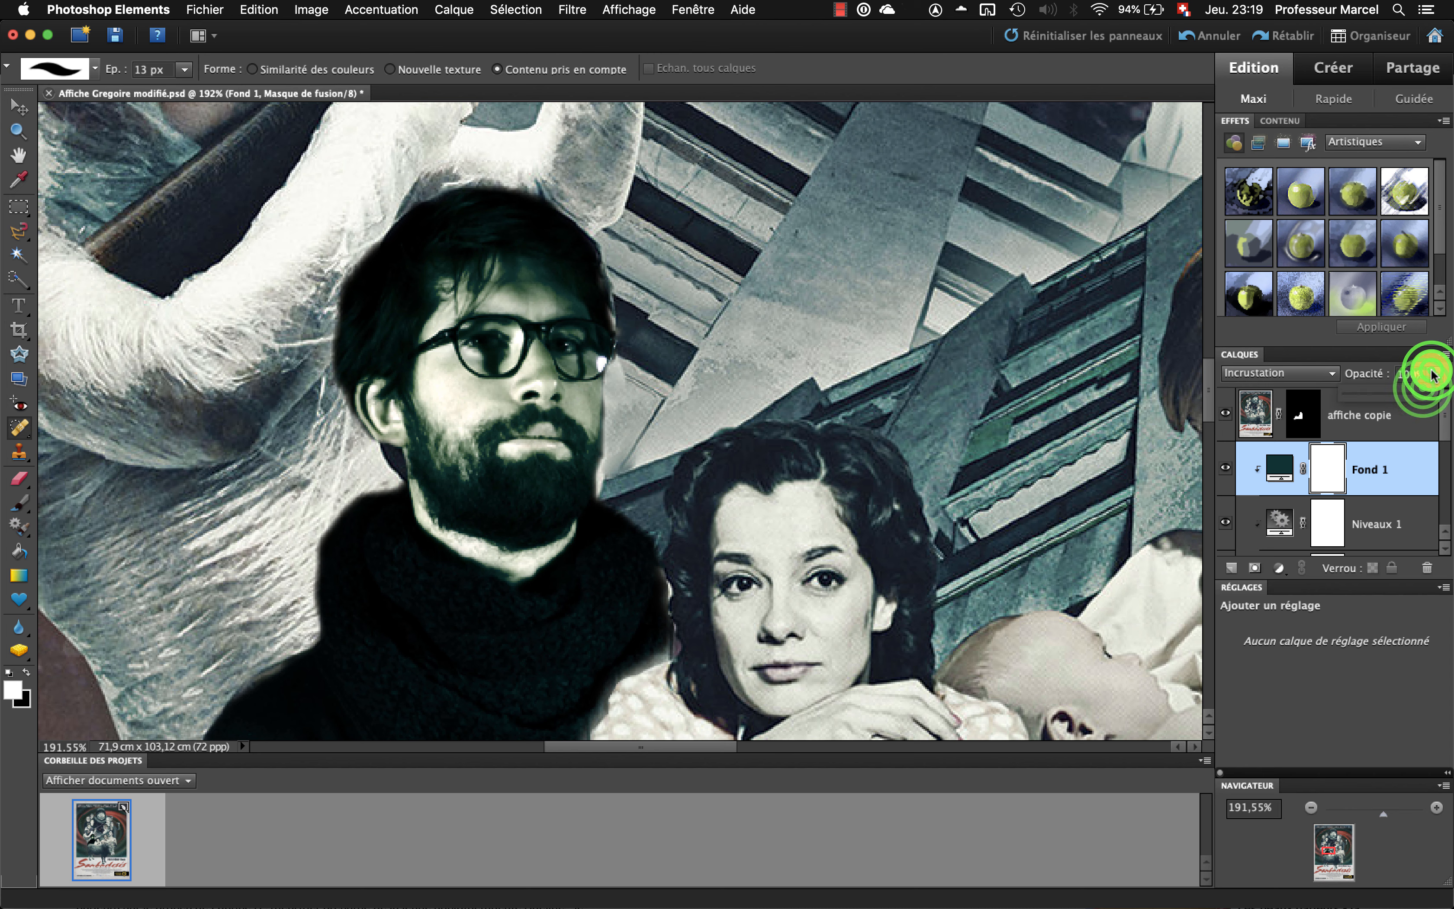
{"action": "left_click_drag", "start_coordinate": [1434, 373], "coordinate": [1387, 398]}
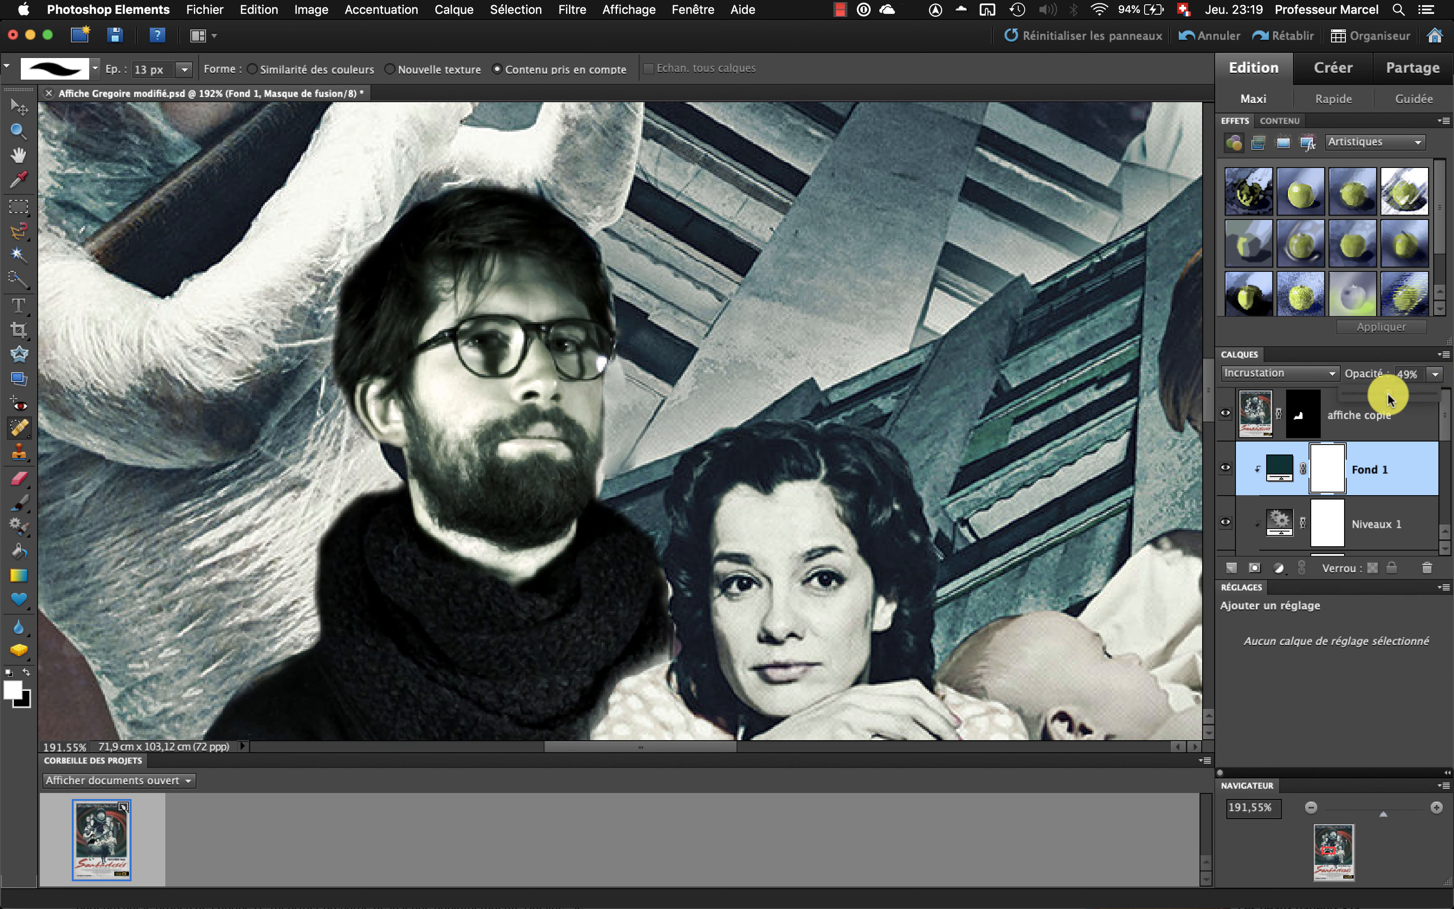
- Reopen the Fond 1 fill colour, uncover the woman's head and try darker teal and blue shades such as #032a2a and #031c2a
{"action": "left_click", "coordinate": [1275, 463]}
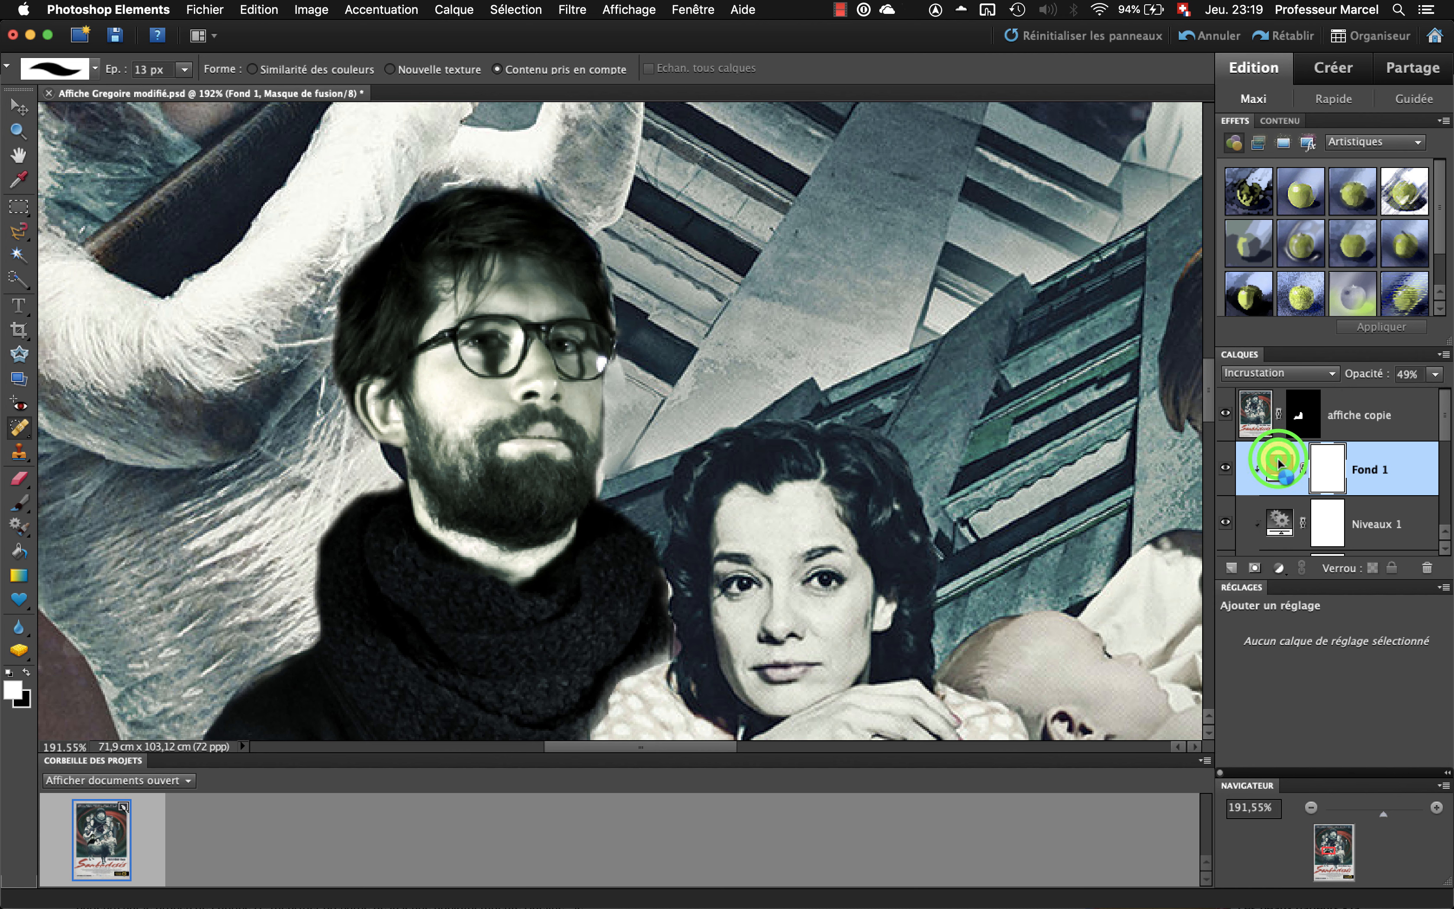
{"action": "left_click_drag", "start_coordinate": [859, 219], "coordinate": [968, 45]}
{"action": "left_click", "coordinate": [869, 234]}
{"action": "mouse_move", "coordinate": [811, 273]}
{"action": "left_mouse_down"}
{"action": "mouse_move", "coordinate": [792, 313]}
{"action": "mouse_move", "coordinate": [821, 271]}
{"action": "mouse_move", "coordinate": [819, 300]}
{"action": "left_mouse_up"}
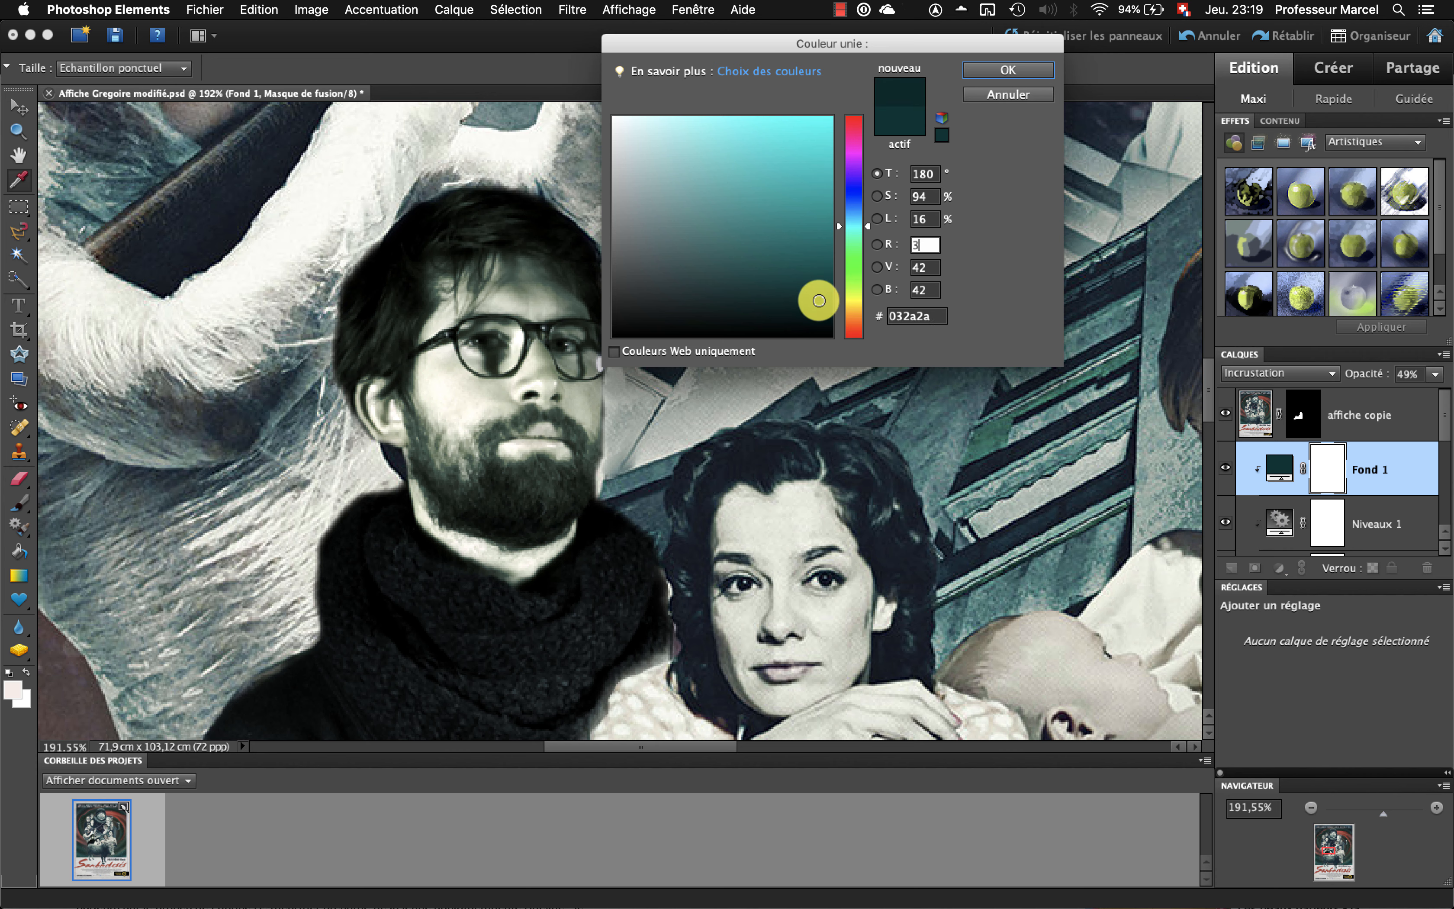
{"action": "left_click", "coordinate": [866, 230]}
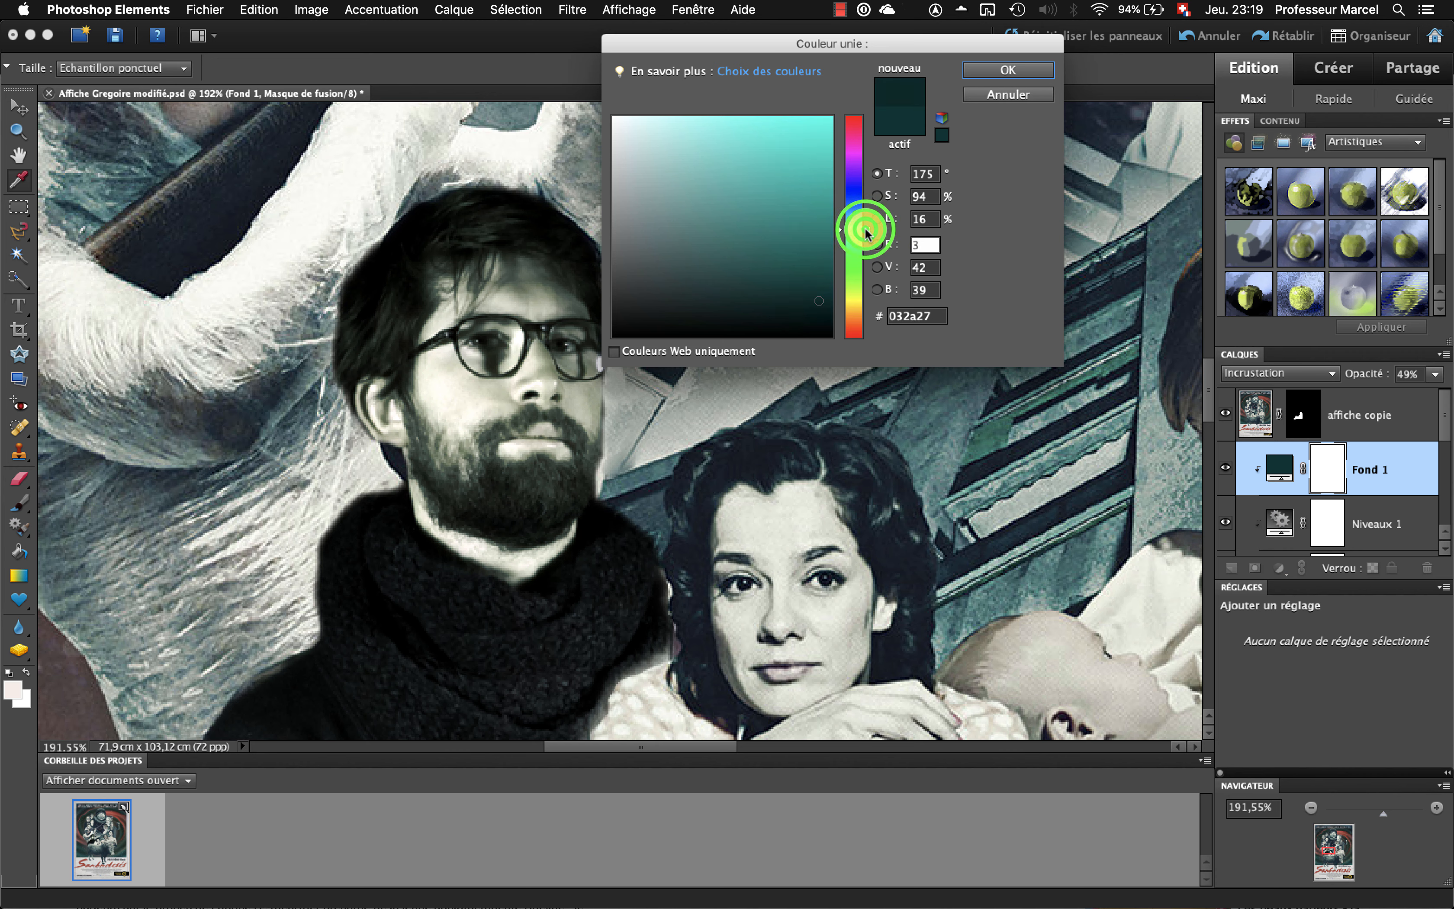
{"action": "left_click_drag", "start_coordinate": [866, 243], "coordinate": [861, 212]}
{"action": "left_click", "coordinate": [811, 305]}
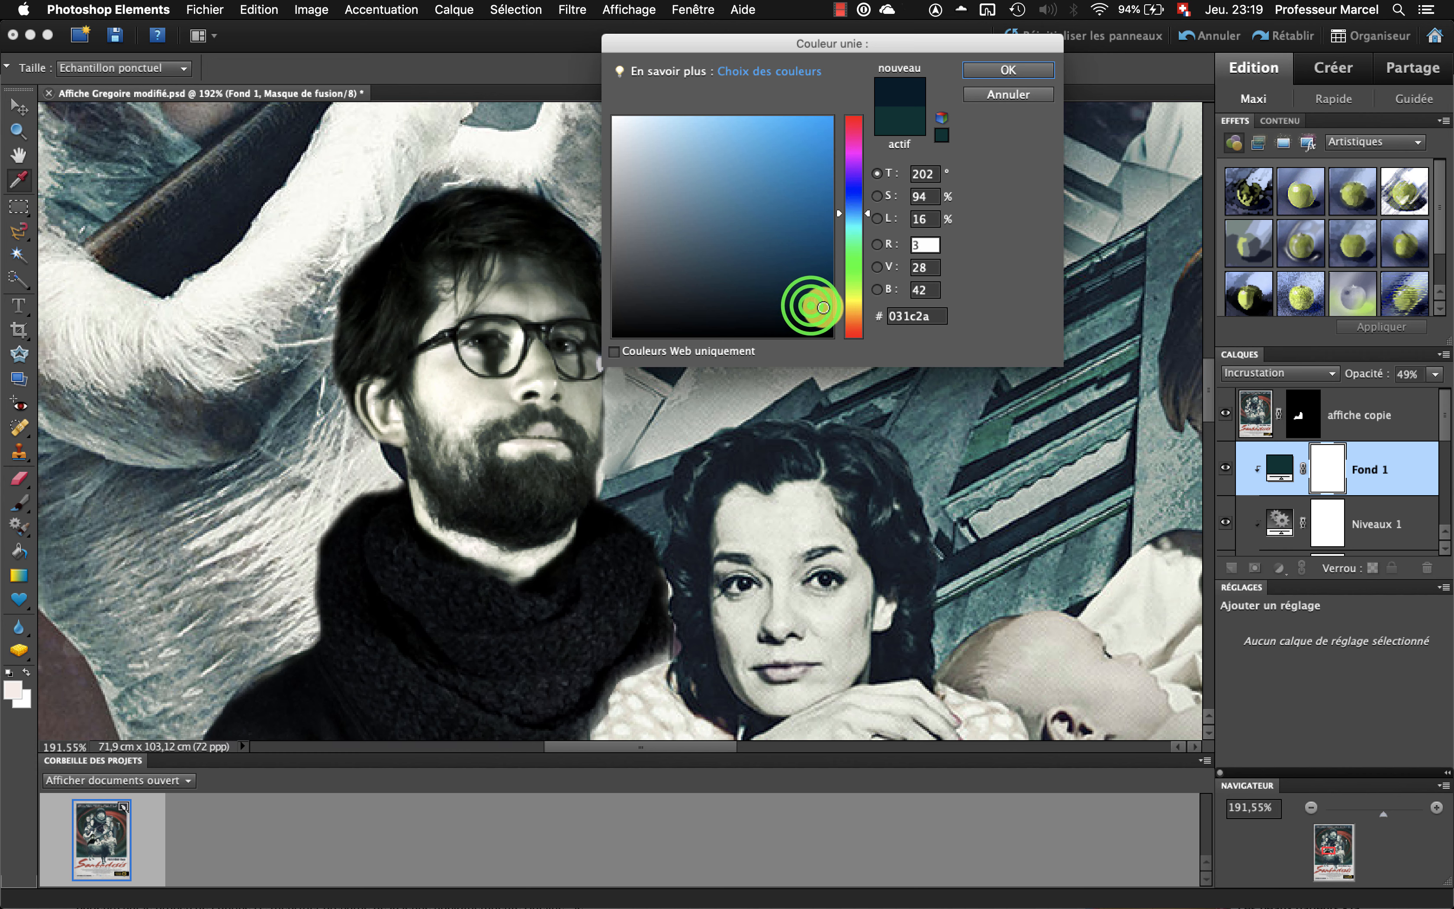
{"action": "mouse_move", "coordinate": [811, 305]}
{"action": "left_mouse_down"}
{"action": "mouse_move", "coordinate": [802, 322]}
{"action": "mouse_move", "coordinate": [828, 295]}
{"action": "mouse_move", "coordinate": [808, 260]}
{"action": "mouse_move", "coordinate": [805, 292]}
{"action": "mouse_move", "coordinate": [793, 287]}
{"action": "left_mouse_up"}
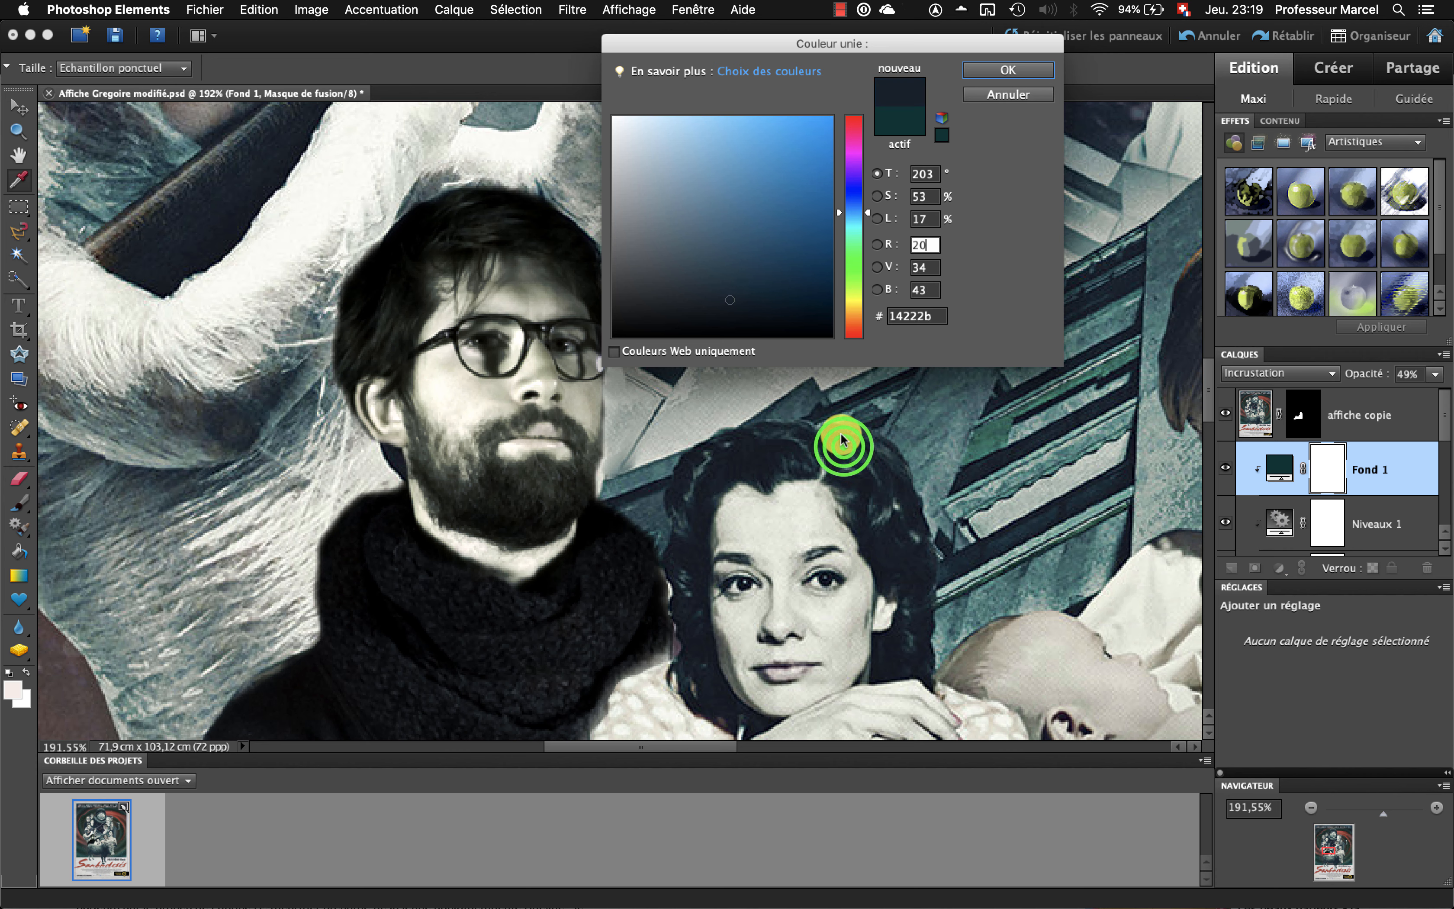
- Sample dark tones from the woman's hair and the building's shadows for the Fond 1 fill, and accept the dark teal #183b41
{"action": "left_click", "coordinate": [844, 450]}
{"action": "left_click", "coordinate": [857, 462]}
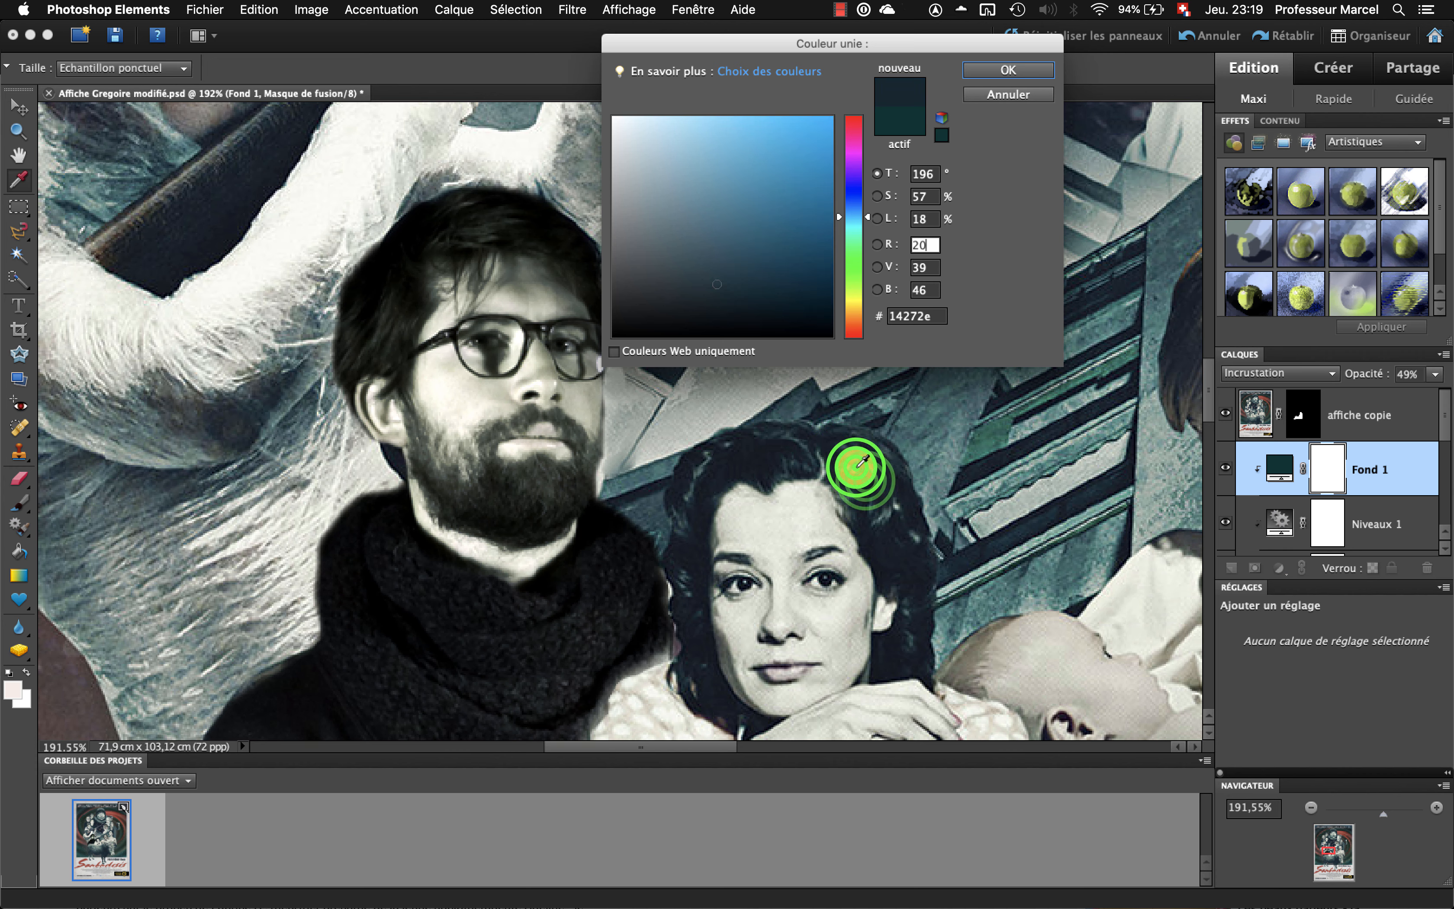
{"action": "left_click", "coordinate": [865, 480]}
{"action": "left_click", "coordinate": [855, 454]}
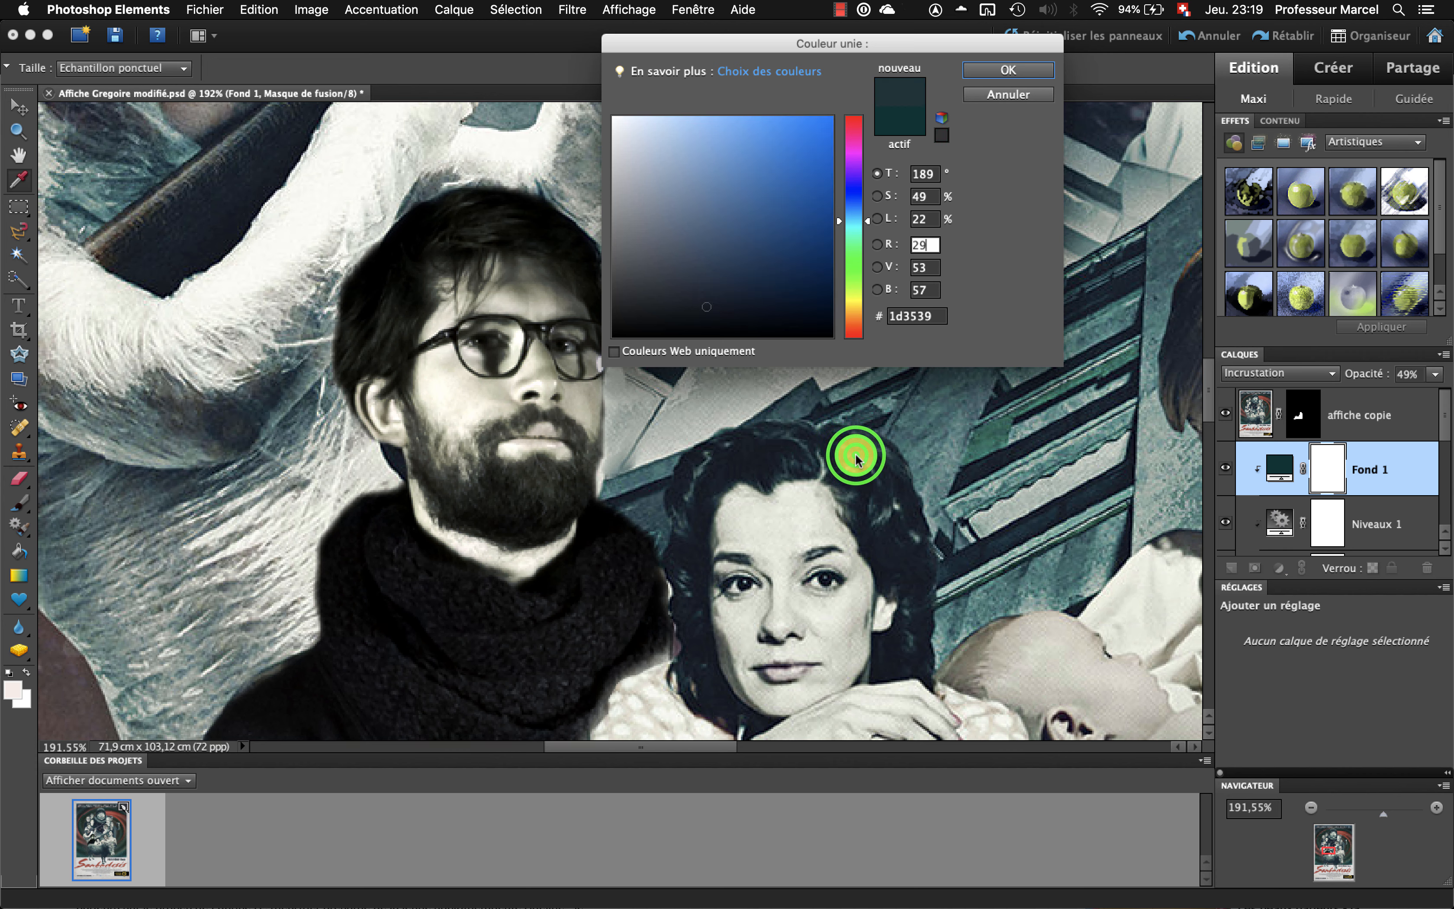
{"action": "left_click", "coordinate": [1025, 523]}
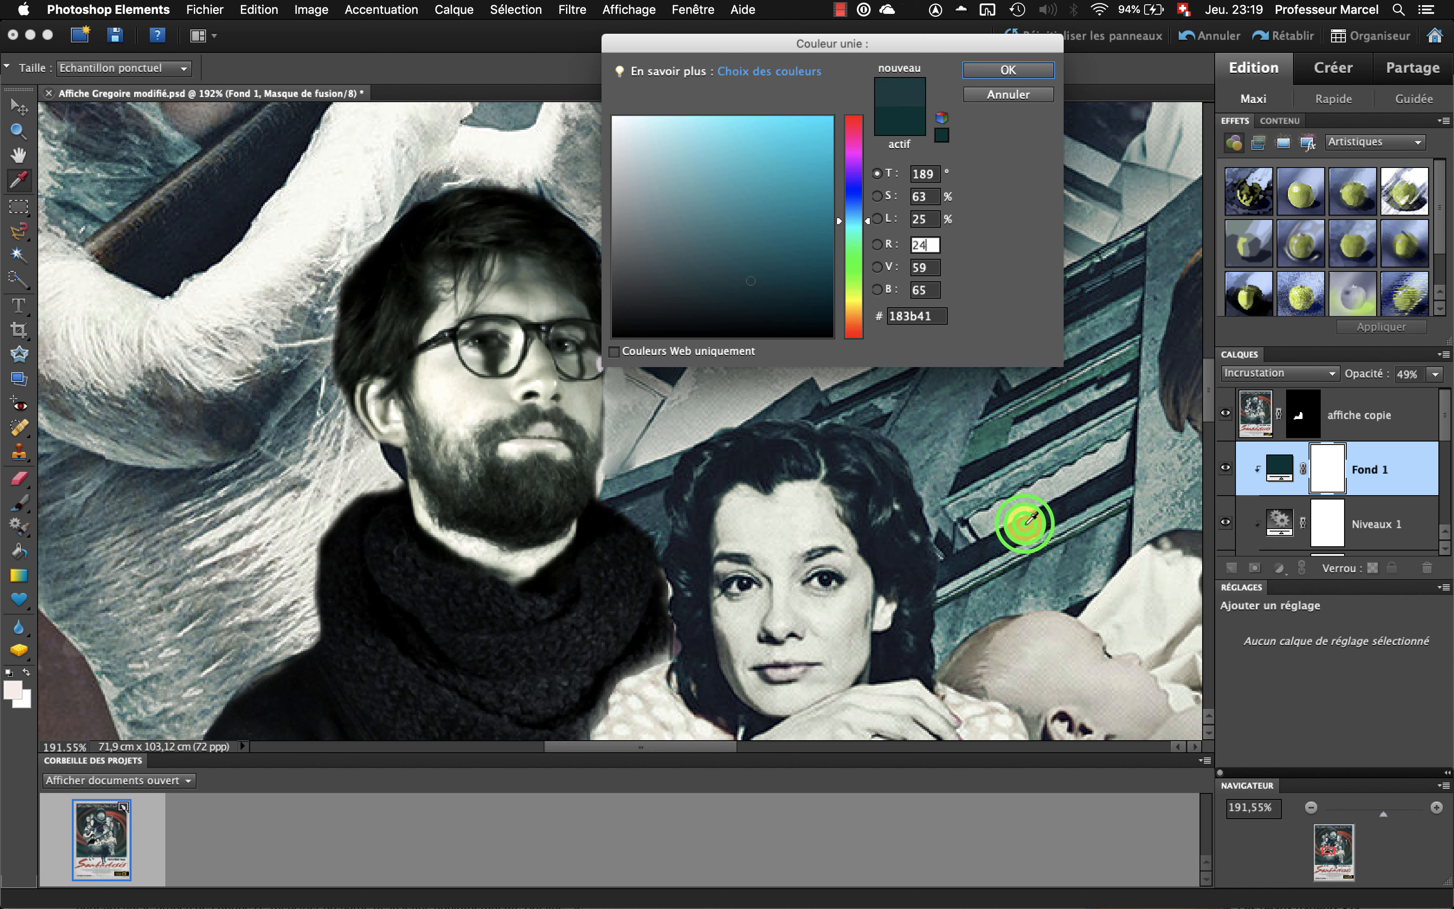
{"action": "left_click", "coordinate": [997, 70]}
- Lower the opacity of the Fond 1 layer to 46%
{"action": "key", "text": "j"}
{"action": "left_click", "coordinate": [1424, 376]}
{"action": "mouse_move", "coordinate": [1395, 392]}
{"action": "left_mouse_down"}
{"action": "mouse_move", "coordinate": [1421, 392]}
{"action": "mouse_move", "coordinate": [1392, 392]}
{"action": "left_mouse_up"}
- Reopen the Fond 1 fill colour, compare several blue and teal shades on the man, and set it to teal #0c5c5f
{"action": "left_click", "coordinate": [1284, 468]}
{"action": "double_click", "coordinate": [1283, 466]}
{"action": "left_click", "coordinate": [811, 305]}
{"action": "left_click_drag", "start_coordinate": [817, 307], "coordinate": [824, 273]}
{"action": "left_click", "coordinate": [865, 210]}
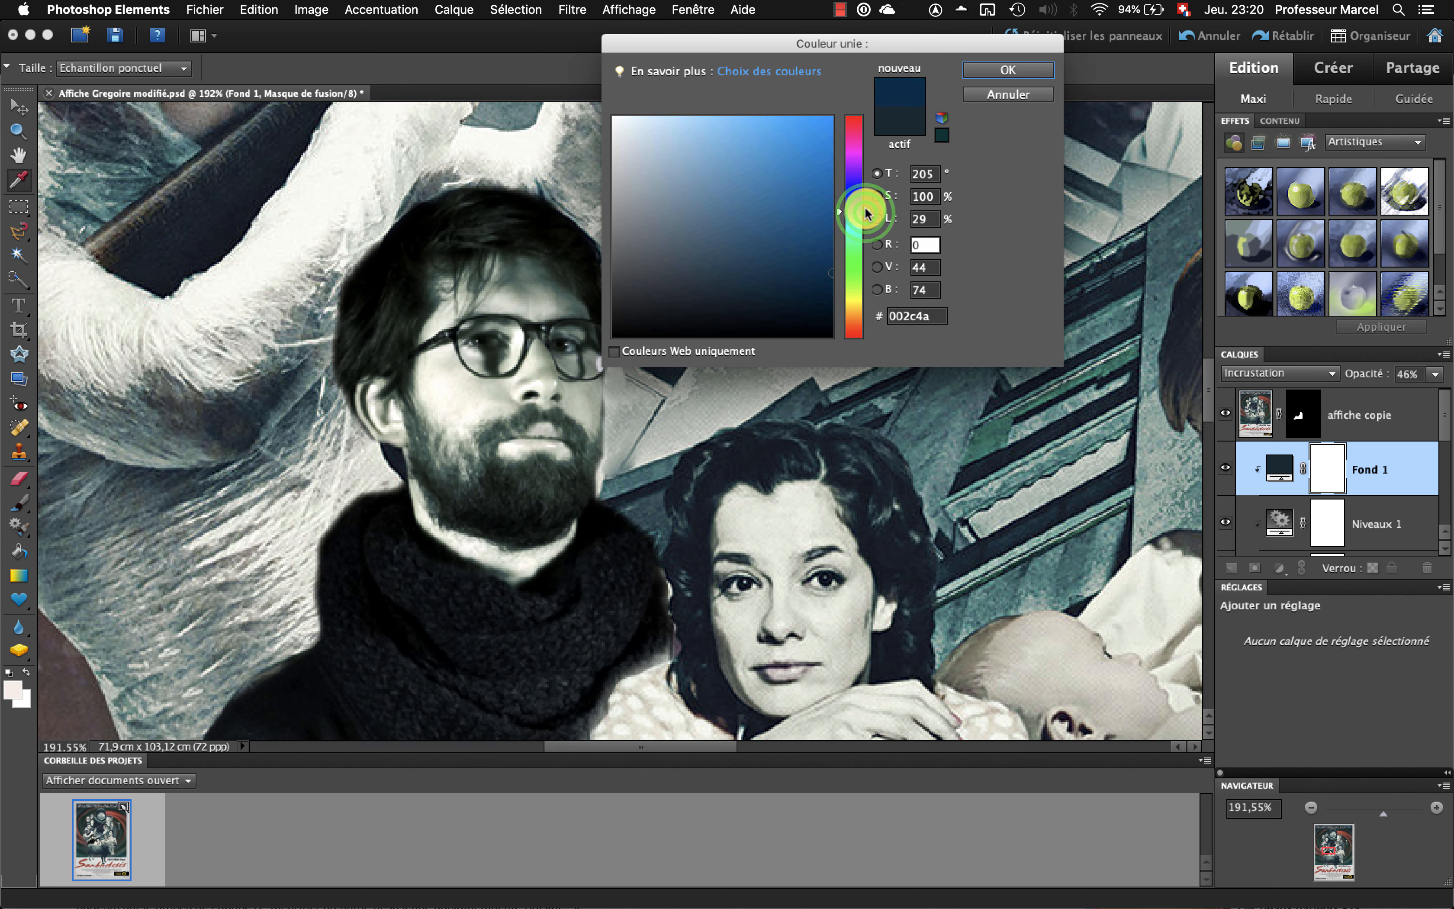
{"action": "left_click_drag", "start_coordinate": [868, 212], "coordinate": [794, 256]}
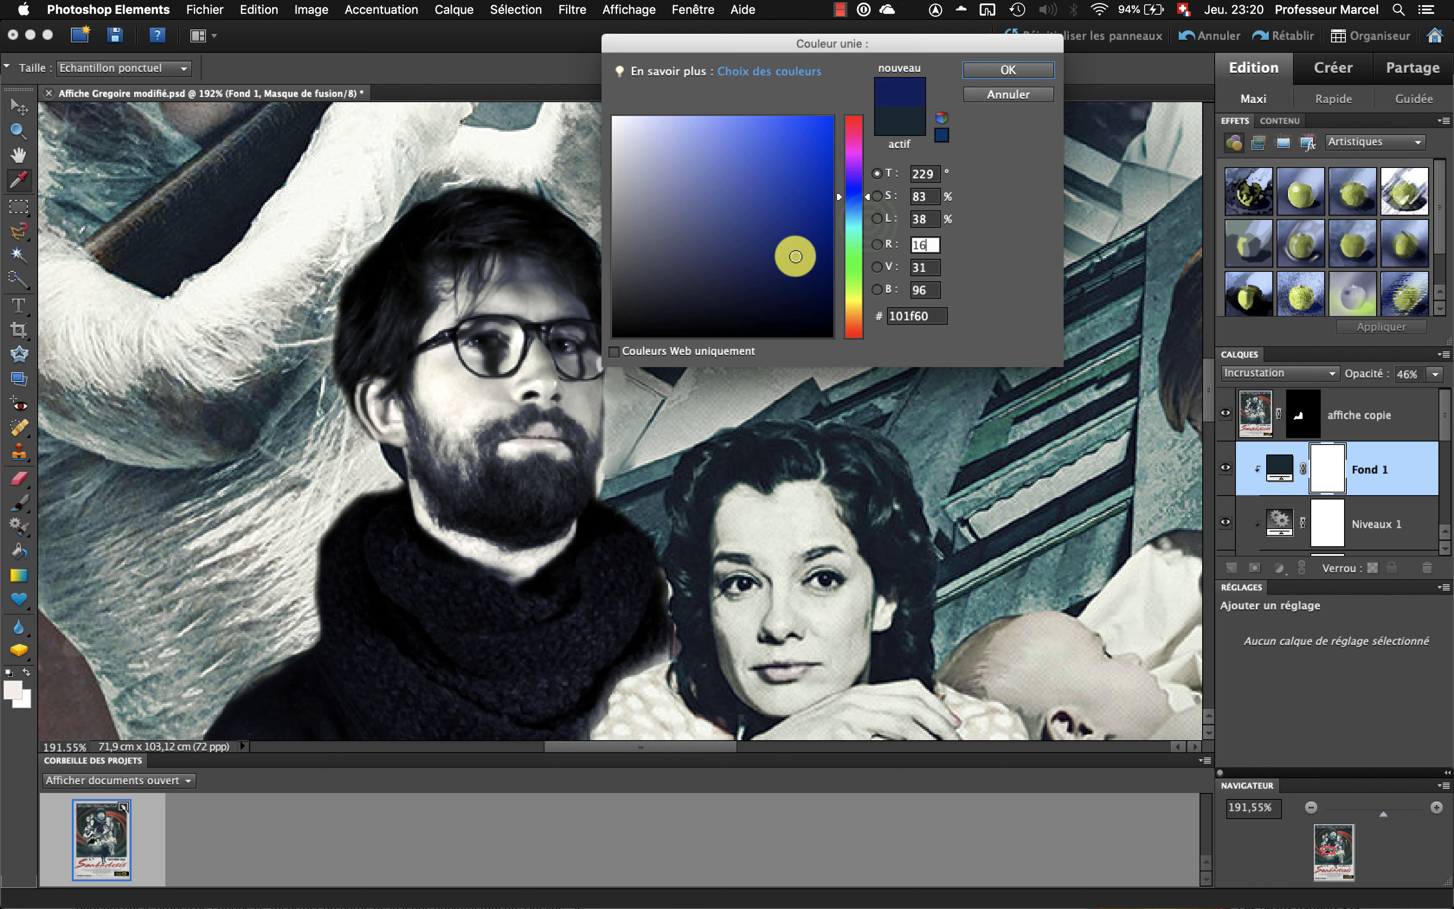
{"action": "left_click", "coordinate": [866, 221]}
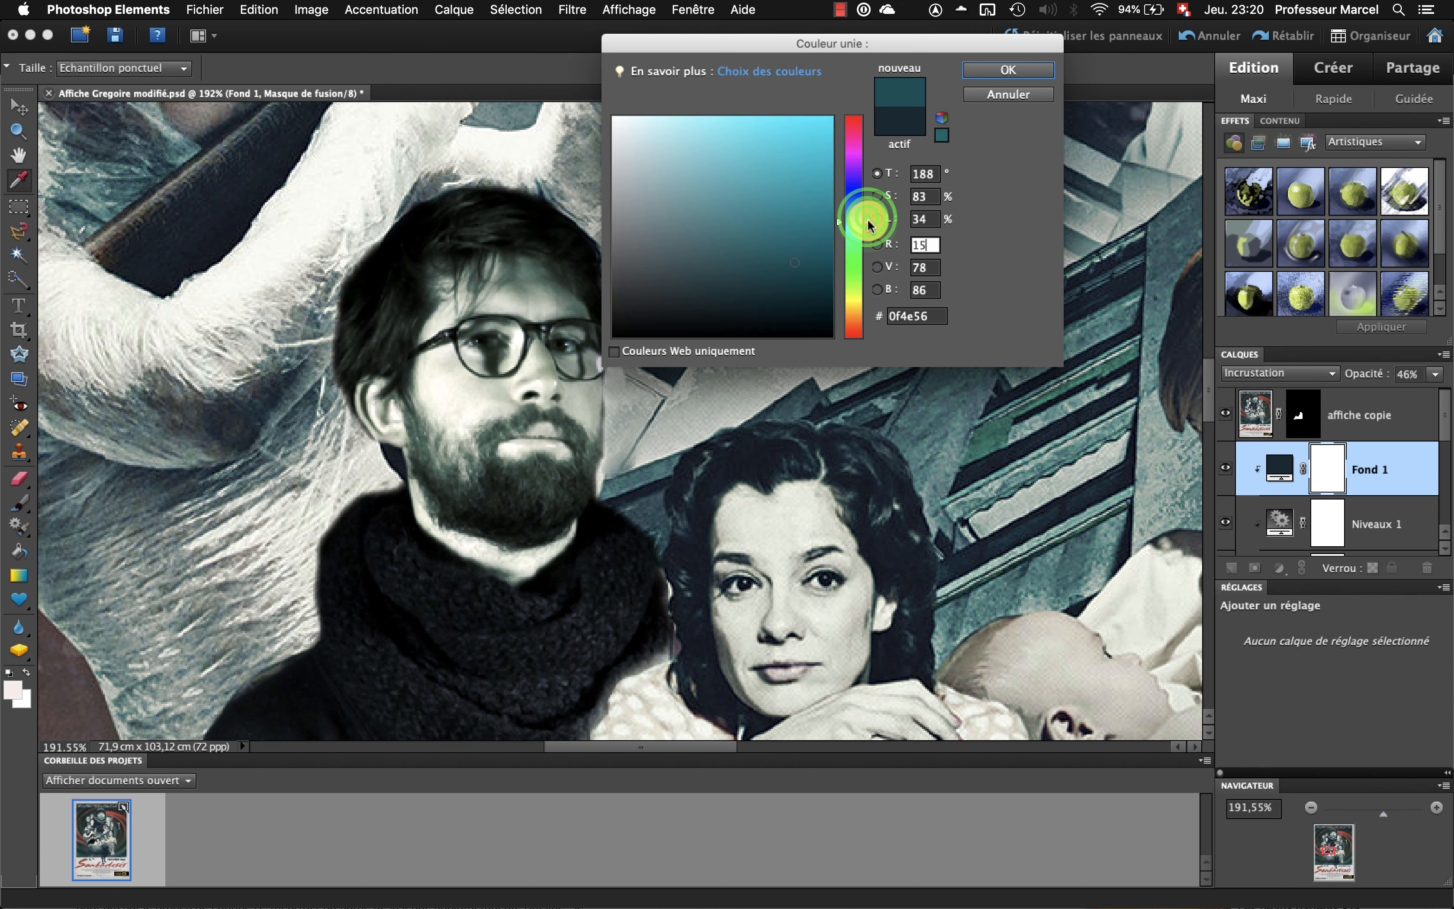
{"action": "left_click_drag", "start_coordinate": [869, 223], "coordinate": [869, 208]}
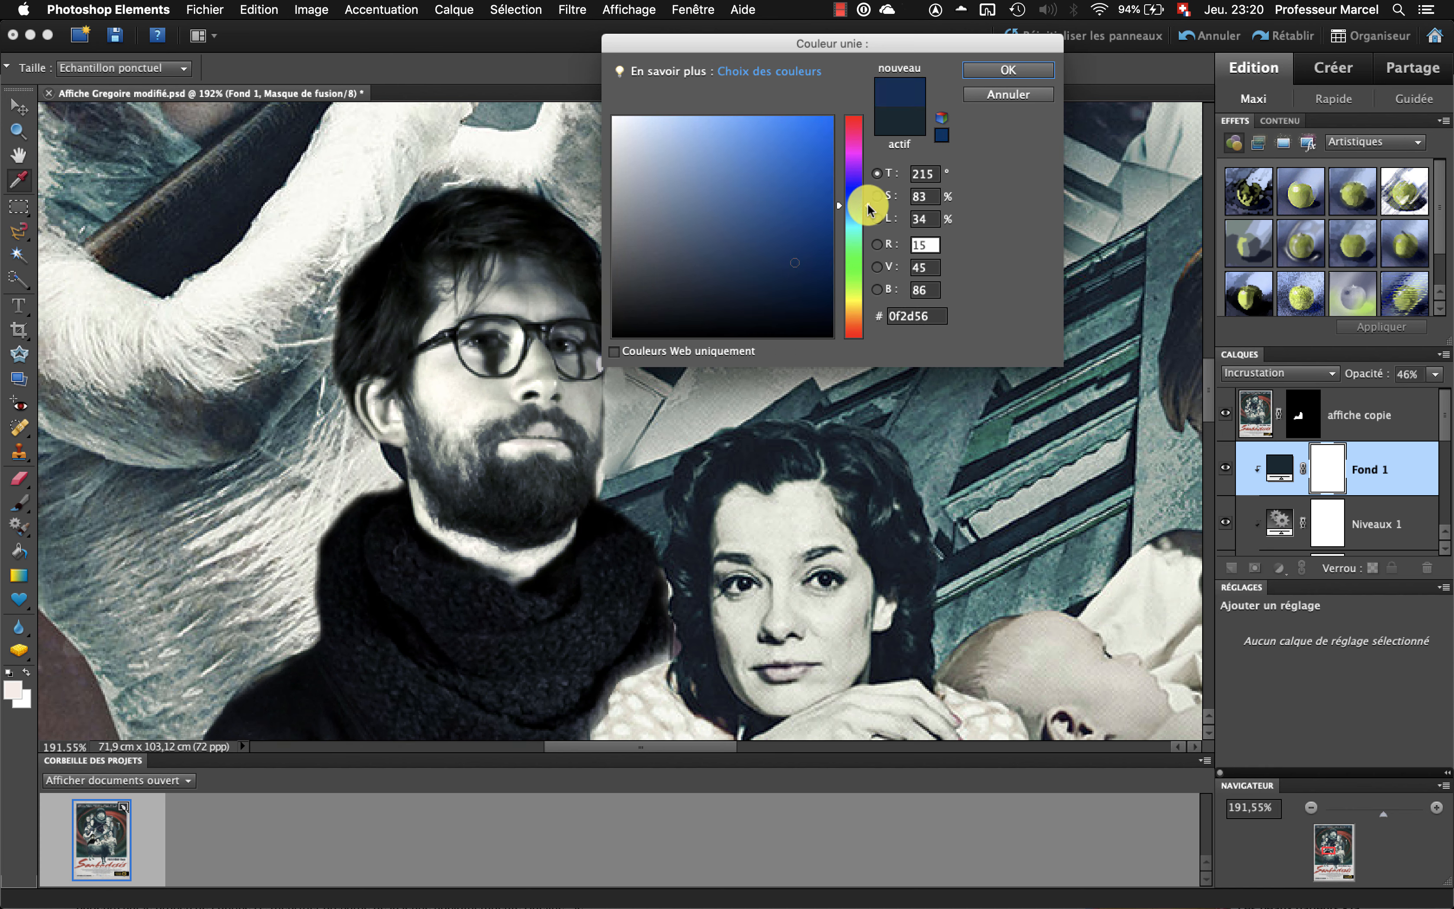
{"action": "mouse_move", "coordinate": [795, 255]}
{"action": "left_mouse_down"}
{"action": "mouse_move", "coordinate": [808, 233]}
{"action": "mouse_move", "coordinate": [806, 255]}
{"action": "left_mouse_up"}
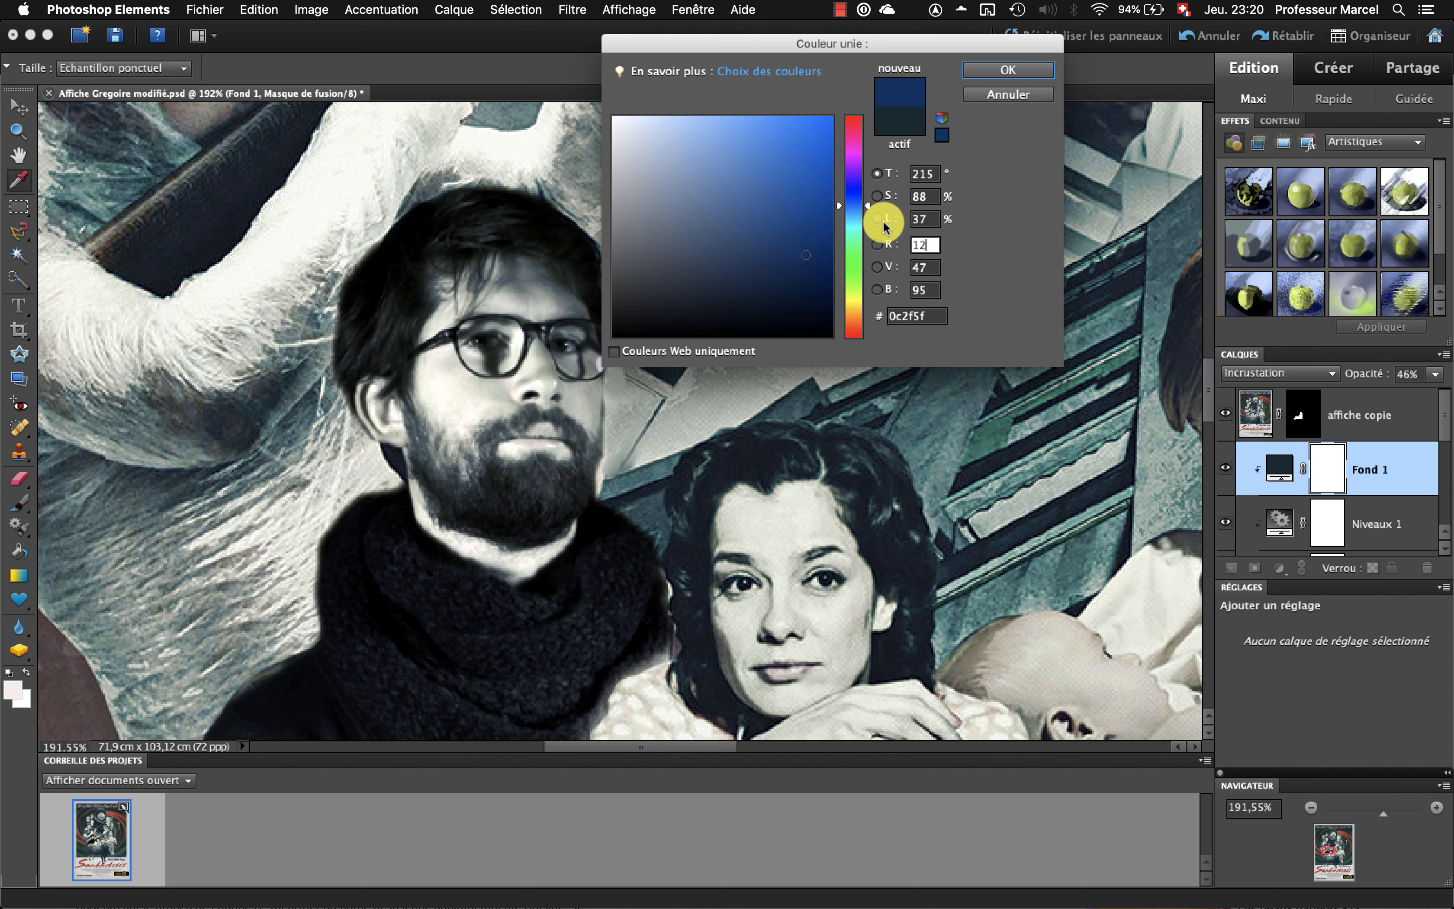
{"action": "left_click_drag", "start_coordinate": [866, 206], "coordinate": [859, 225]}
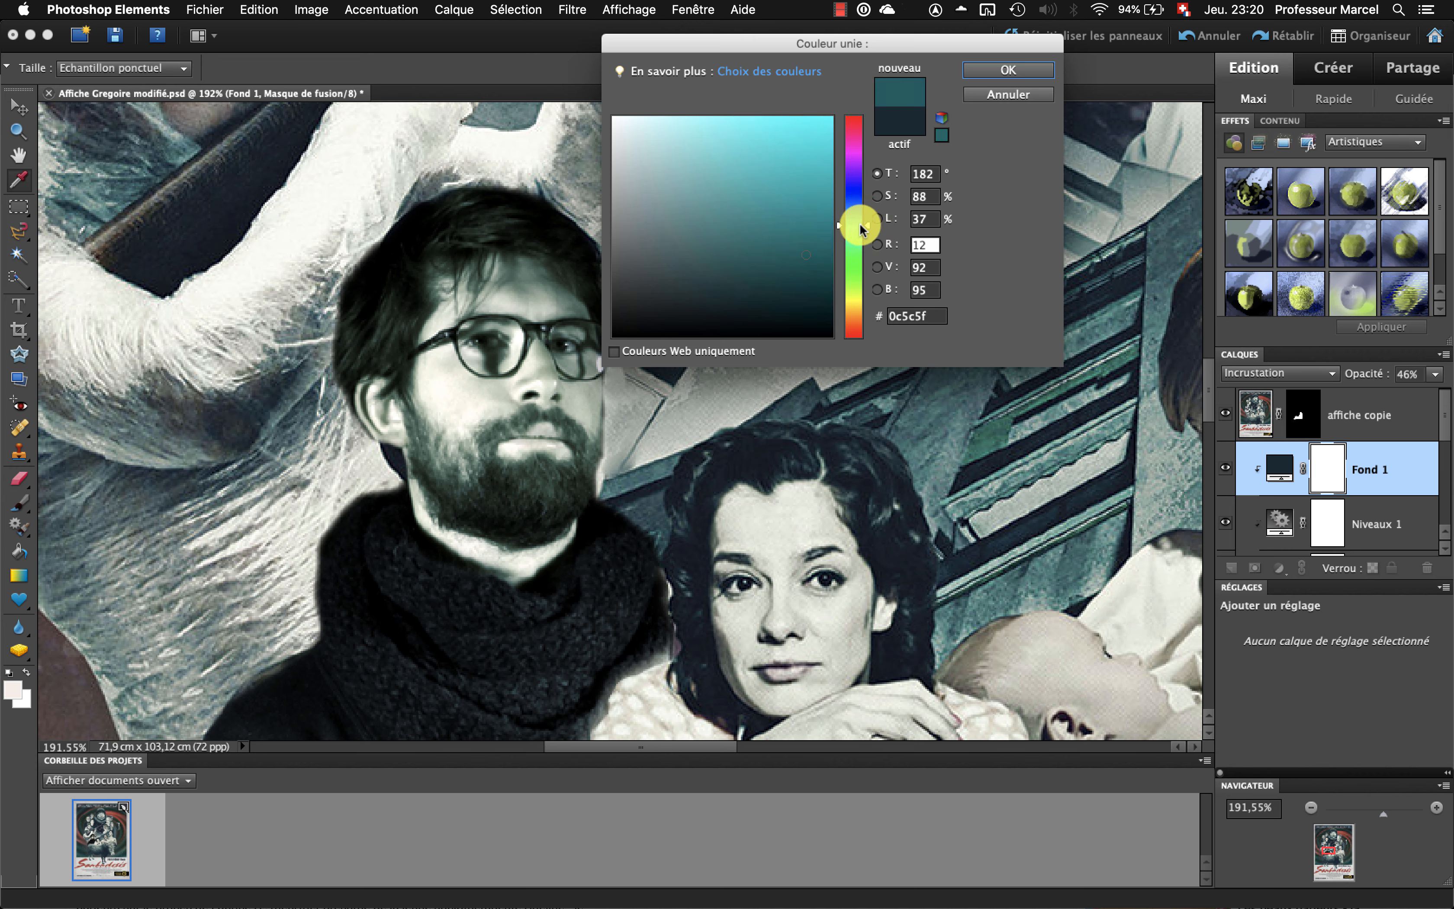
{"action": "left_click", "coordinate": [995, 71]}
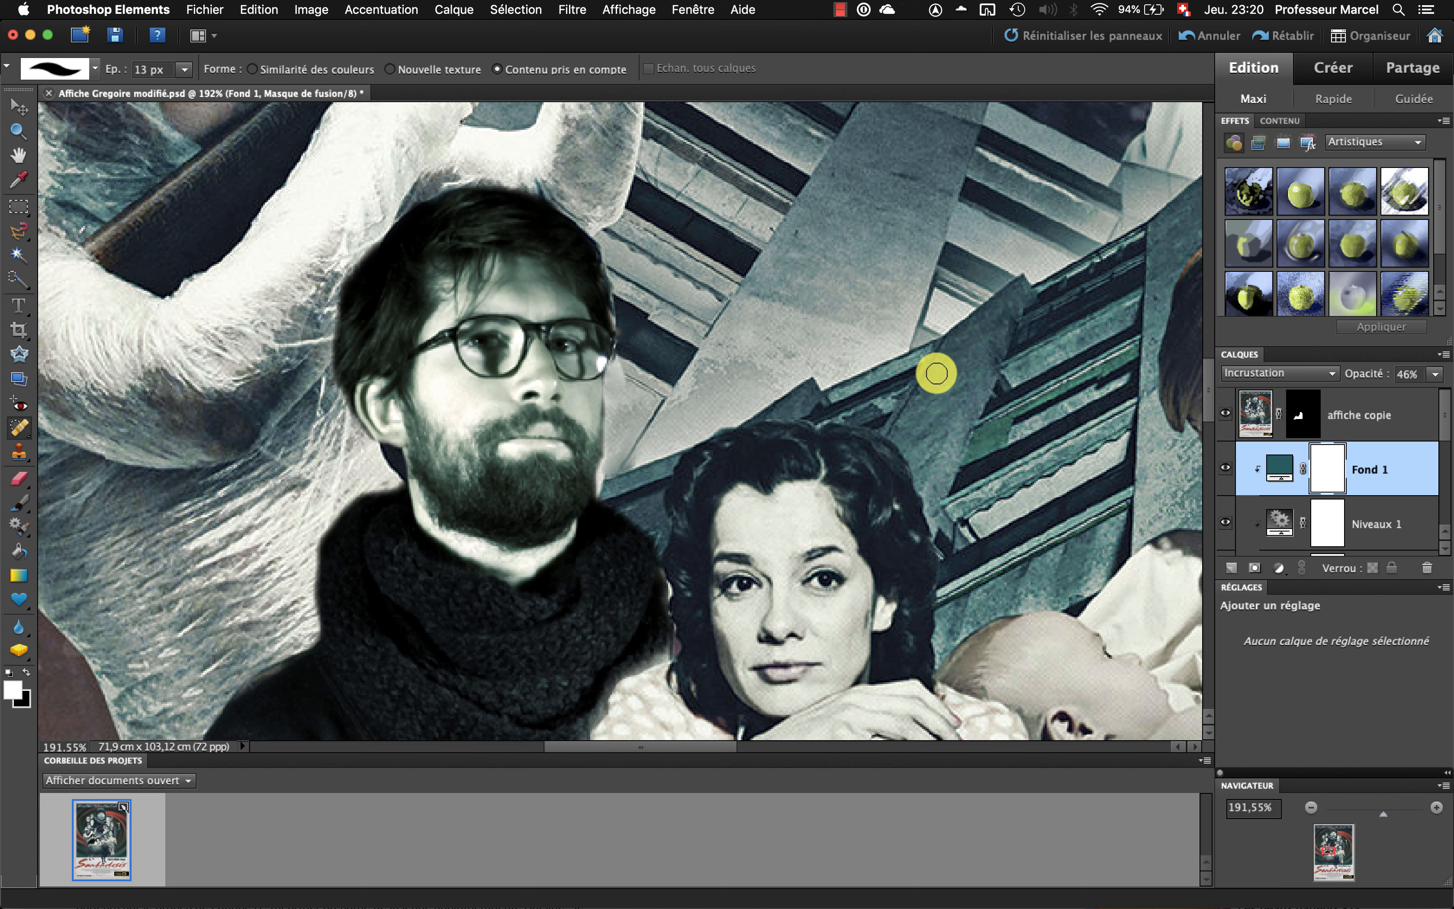
- Add a dark blue solid colour (Couleur unie) fill layer above Fond 1 and clip it to the man's layers
{"action": "left_click", "coordinate": [1279, 569]}
{"action": "left_click", "coordinate": [1287, 587]}
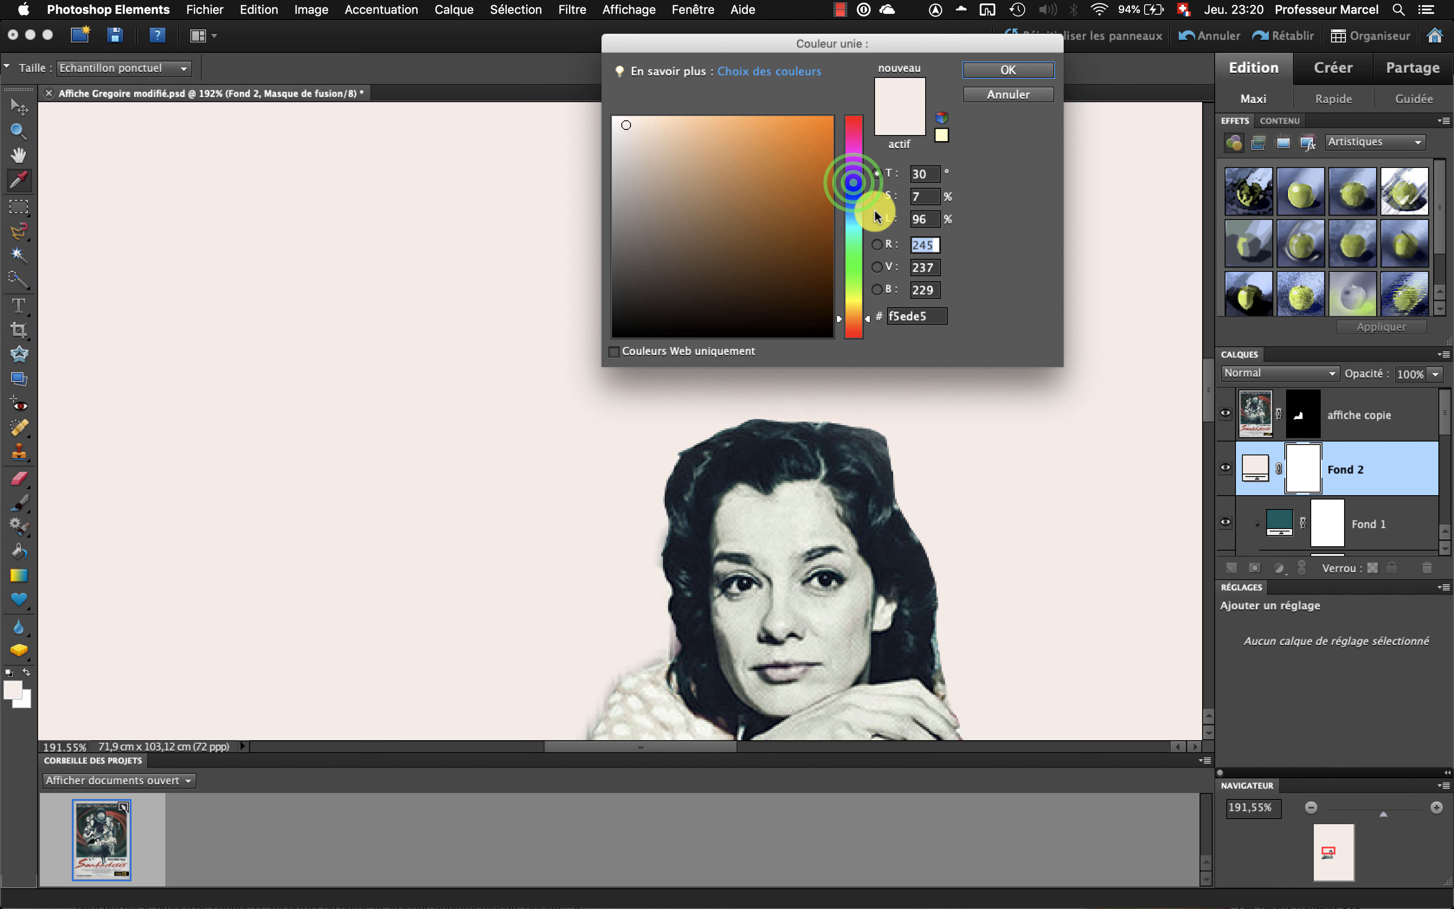
{"action": "left_click", "coordinate": [854, 184]}
{"action": "left_click_drag", "start_coordinate": [811, 152], "coordinate": [821, 235]}
{"action": "left_click", "coordinate": [1008, 70]}
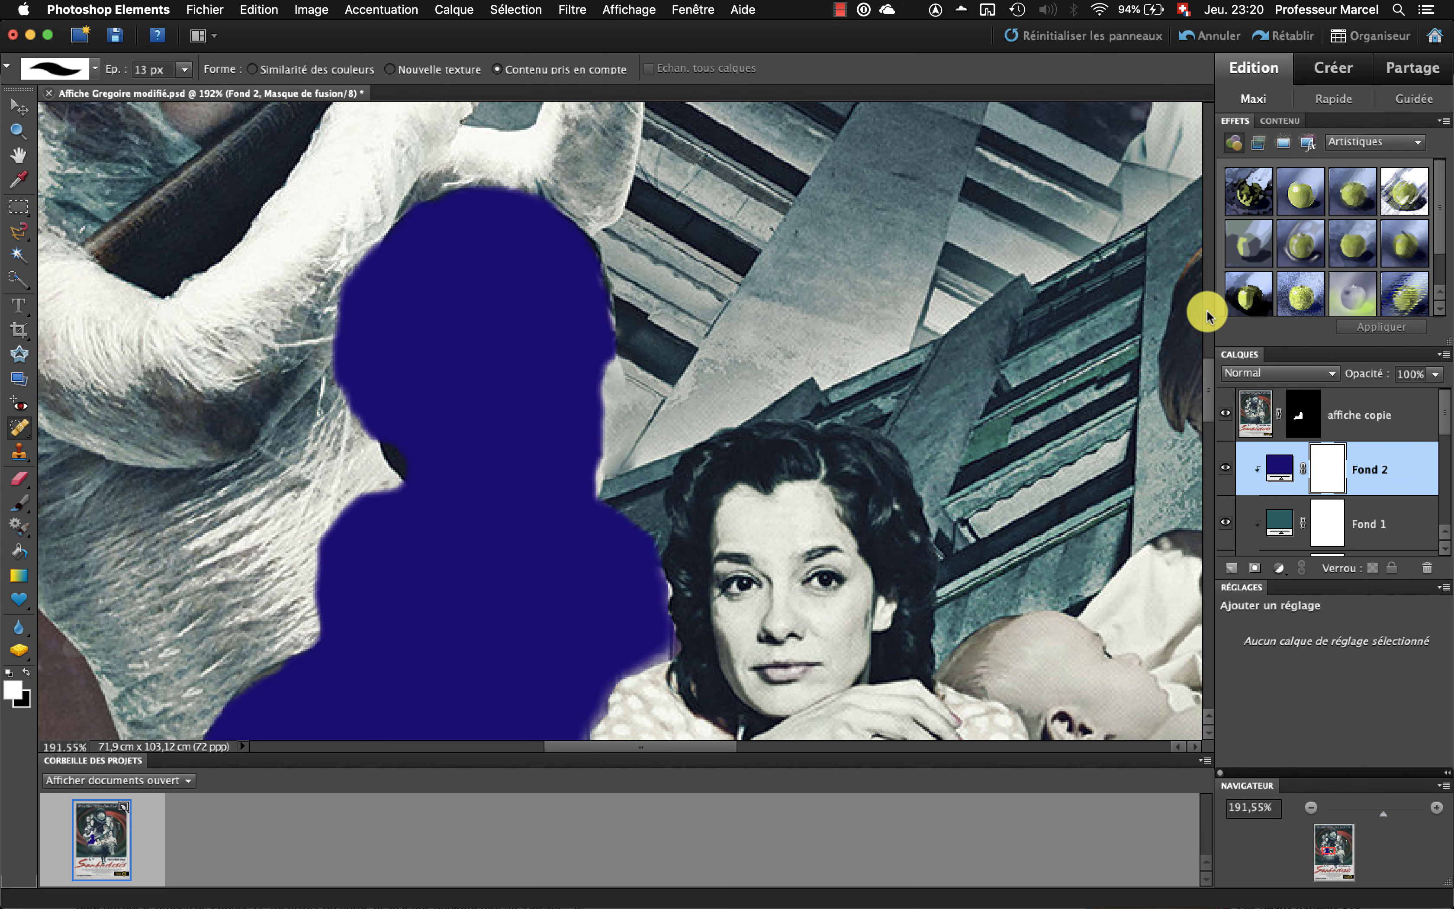
- Try the Fondu, Lumière vive and Saturation blend modes on the Fond 2 layer
{"action": "left_click", "coordinate": [1276, 373]}
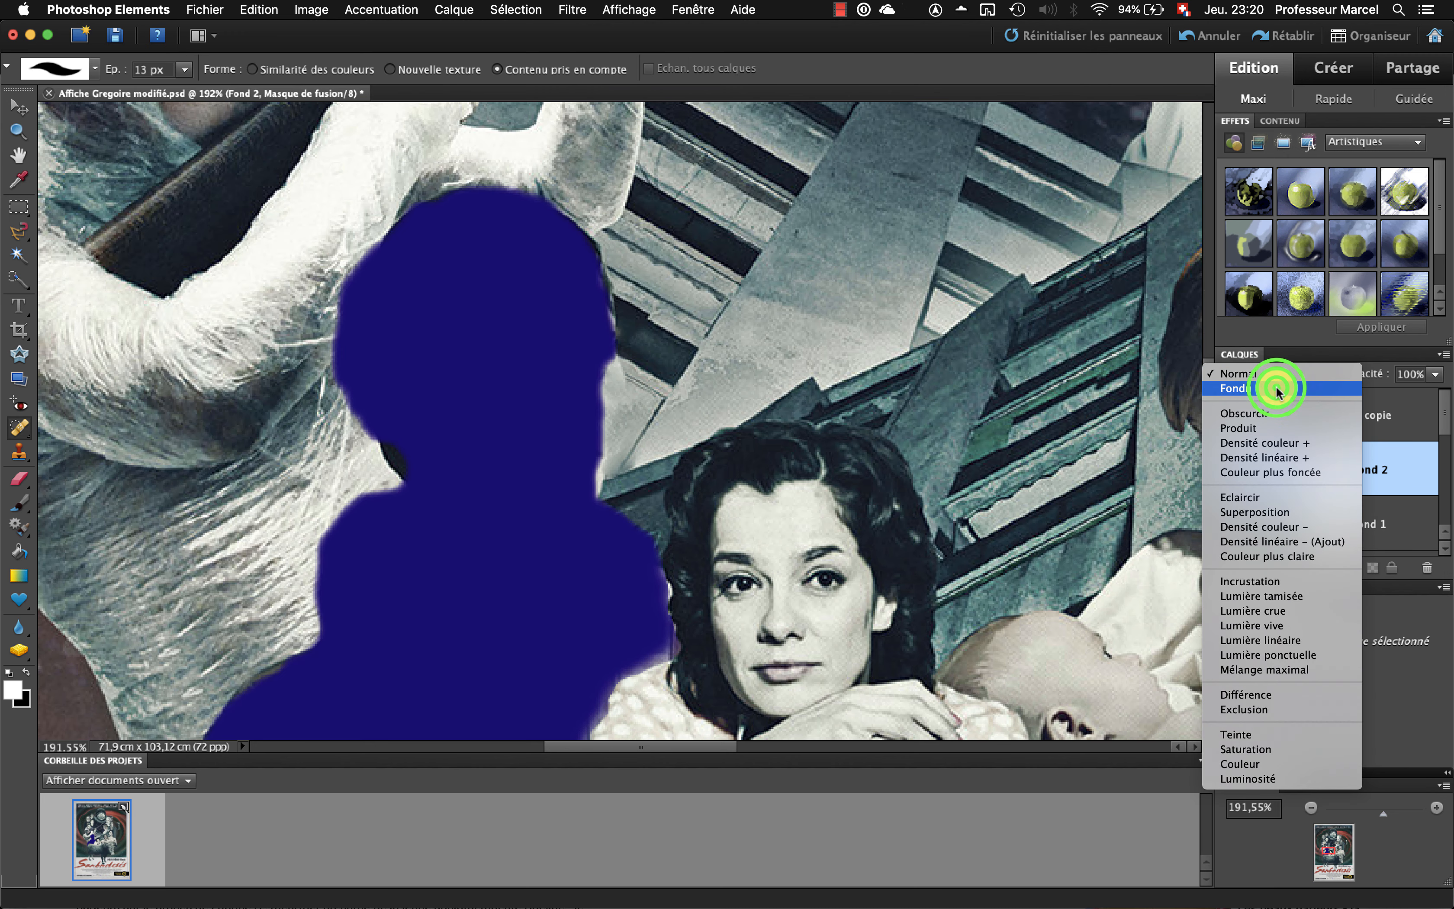
{"action": "left_click", "coordinate": [1278, 389]}
{"action": "left_click", "coordinate": [1284, 372]}
{"action": "left_click", "coordinate": [1286, 611]}
{"action": "left_click", "coordinate": [1291, 374]}
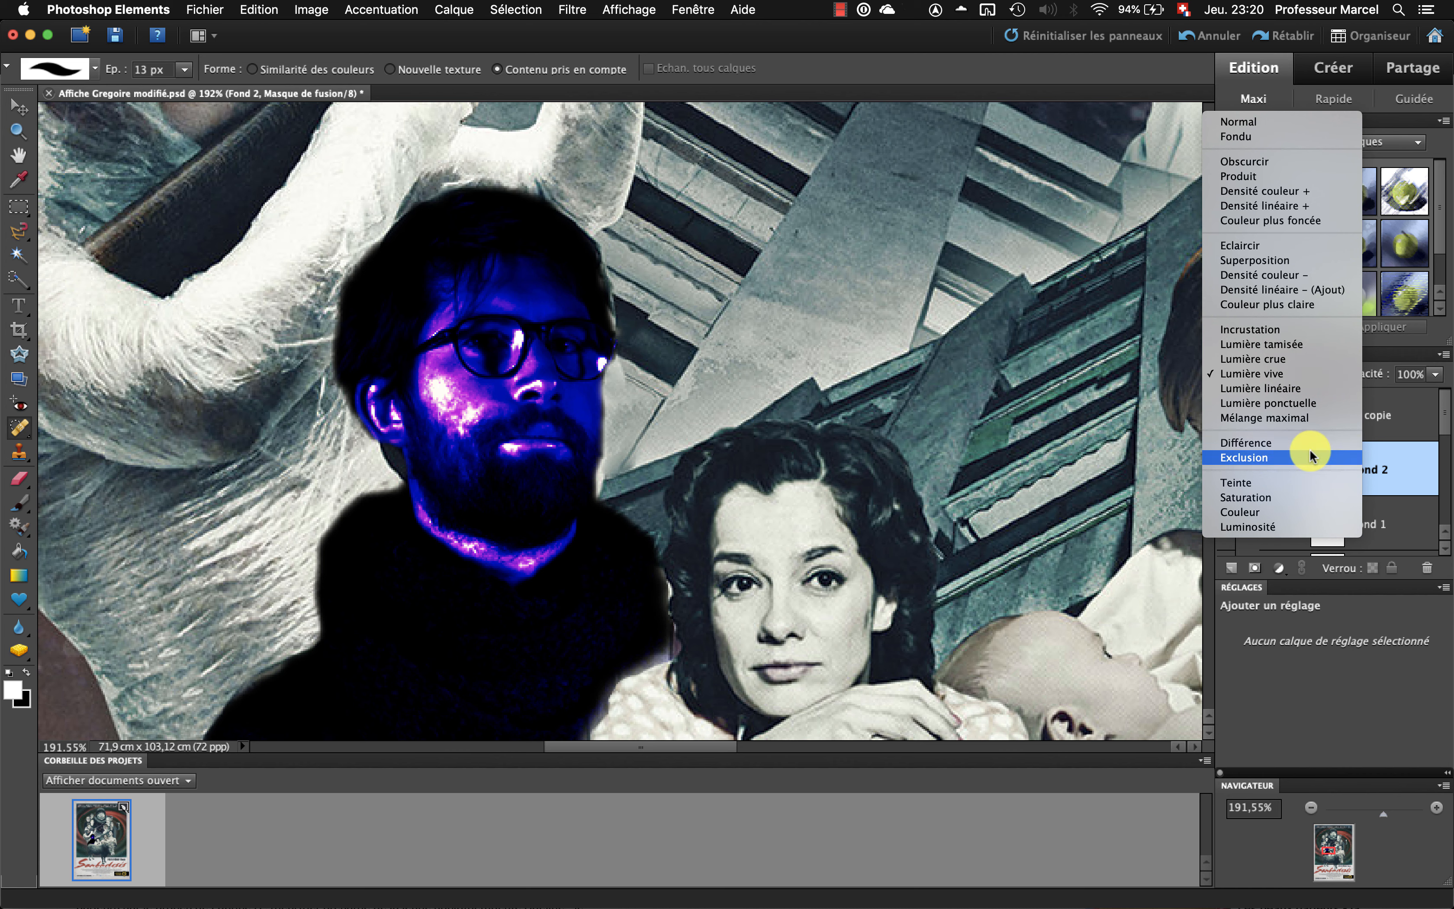
{"action": "left_click", "coordinate": [1305, 498]}
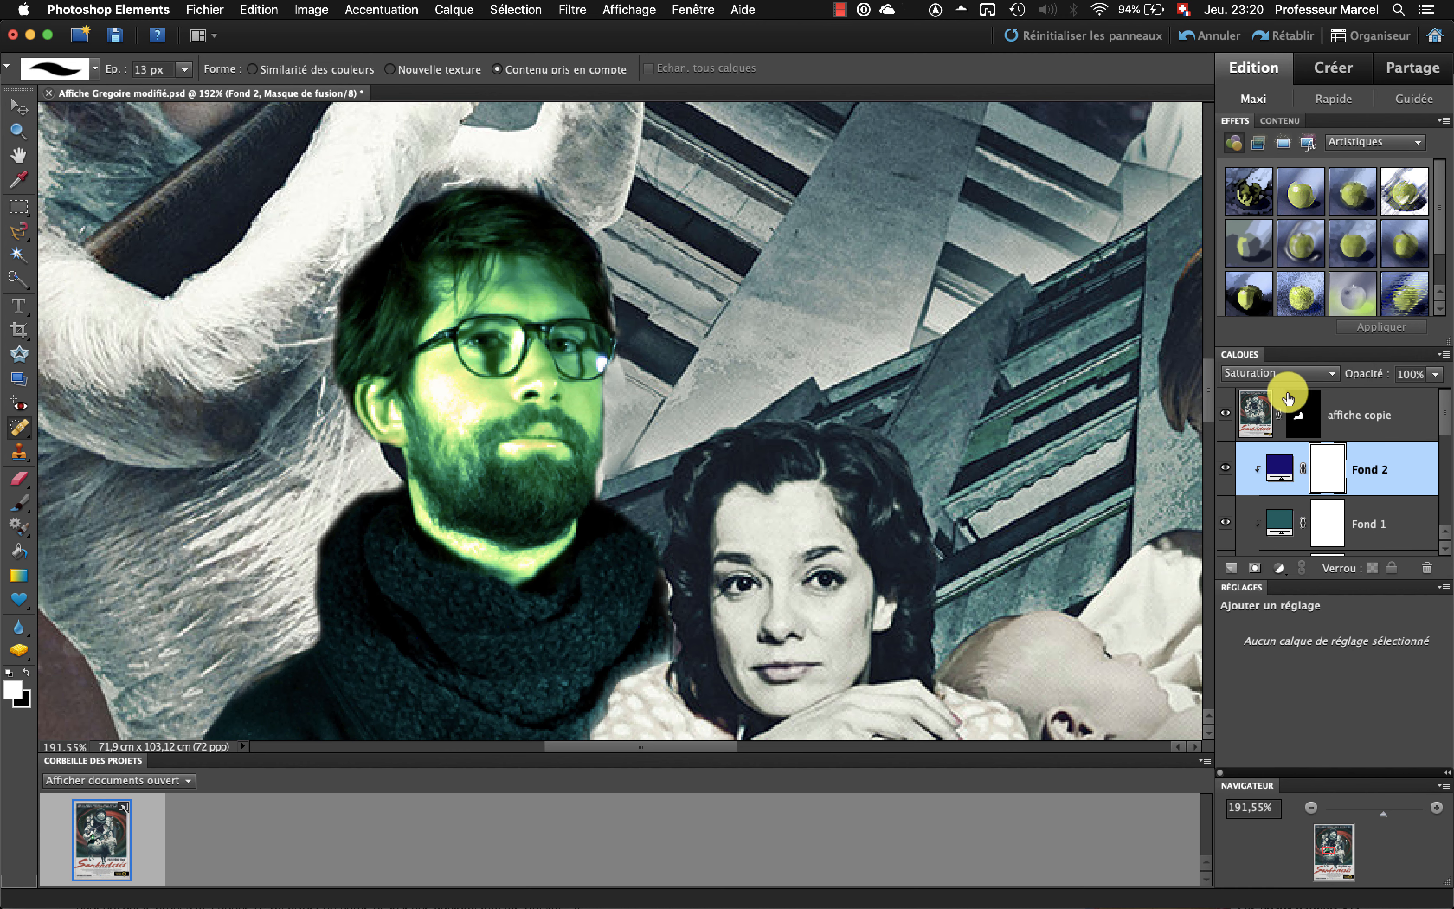
- Reduce the Fond 2 layer's opacity to 18% and try the Différence blend mode on it
{"action": "left_click", "coordinate": [1433, 379]}
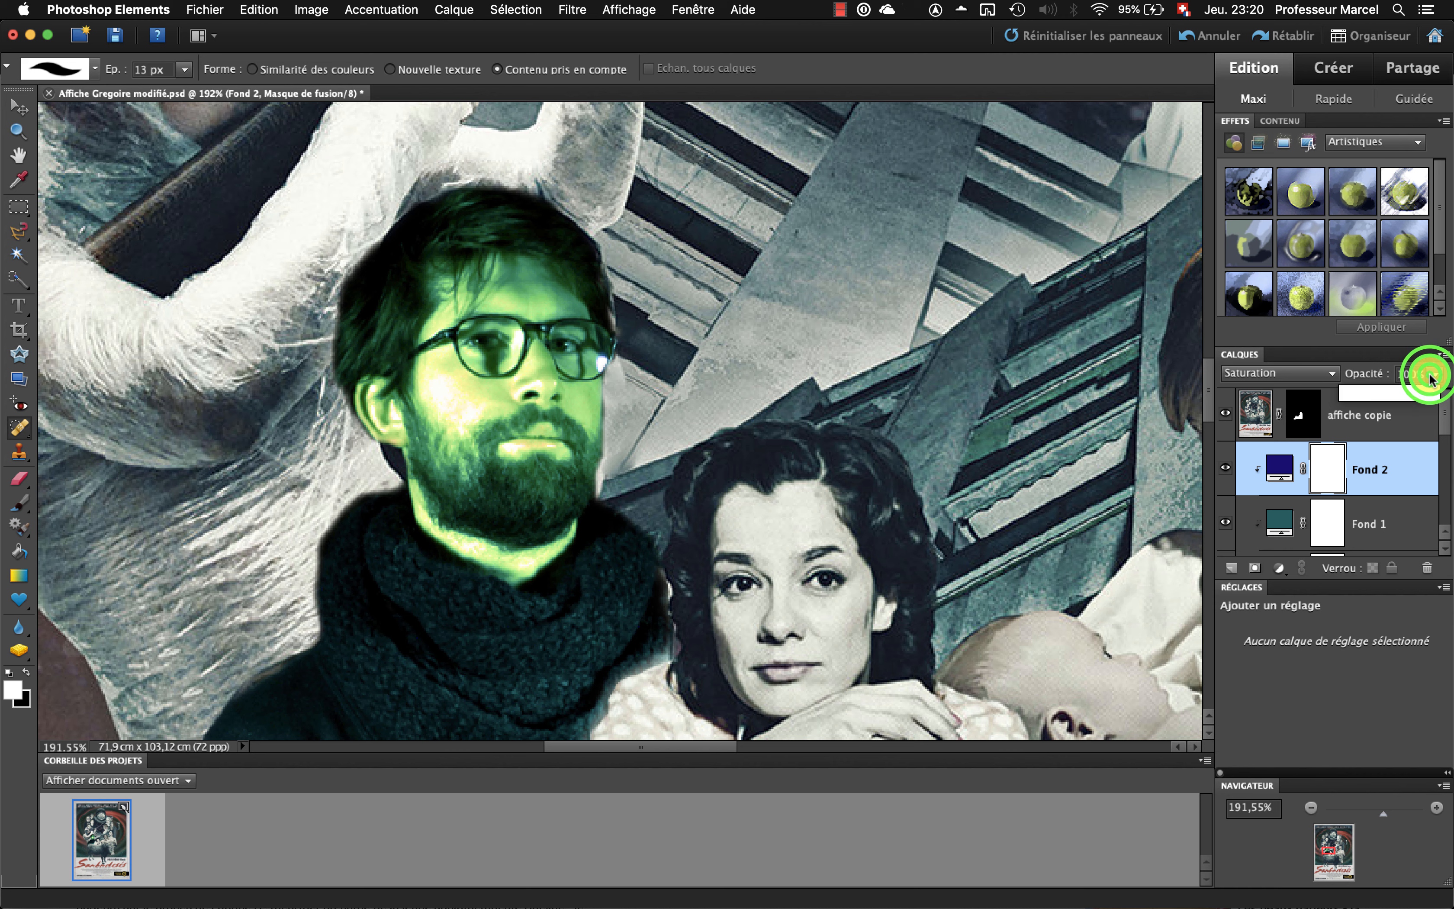
{"action": "left_click_drag", "start_coordinate": [1428, 393], "coordinate": [1362, 395]}
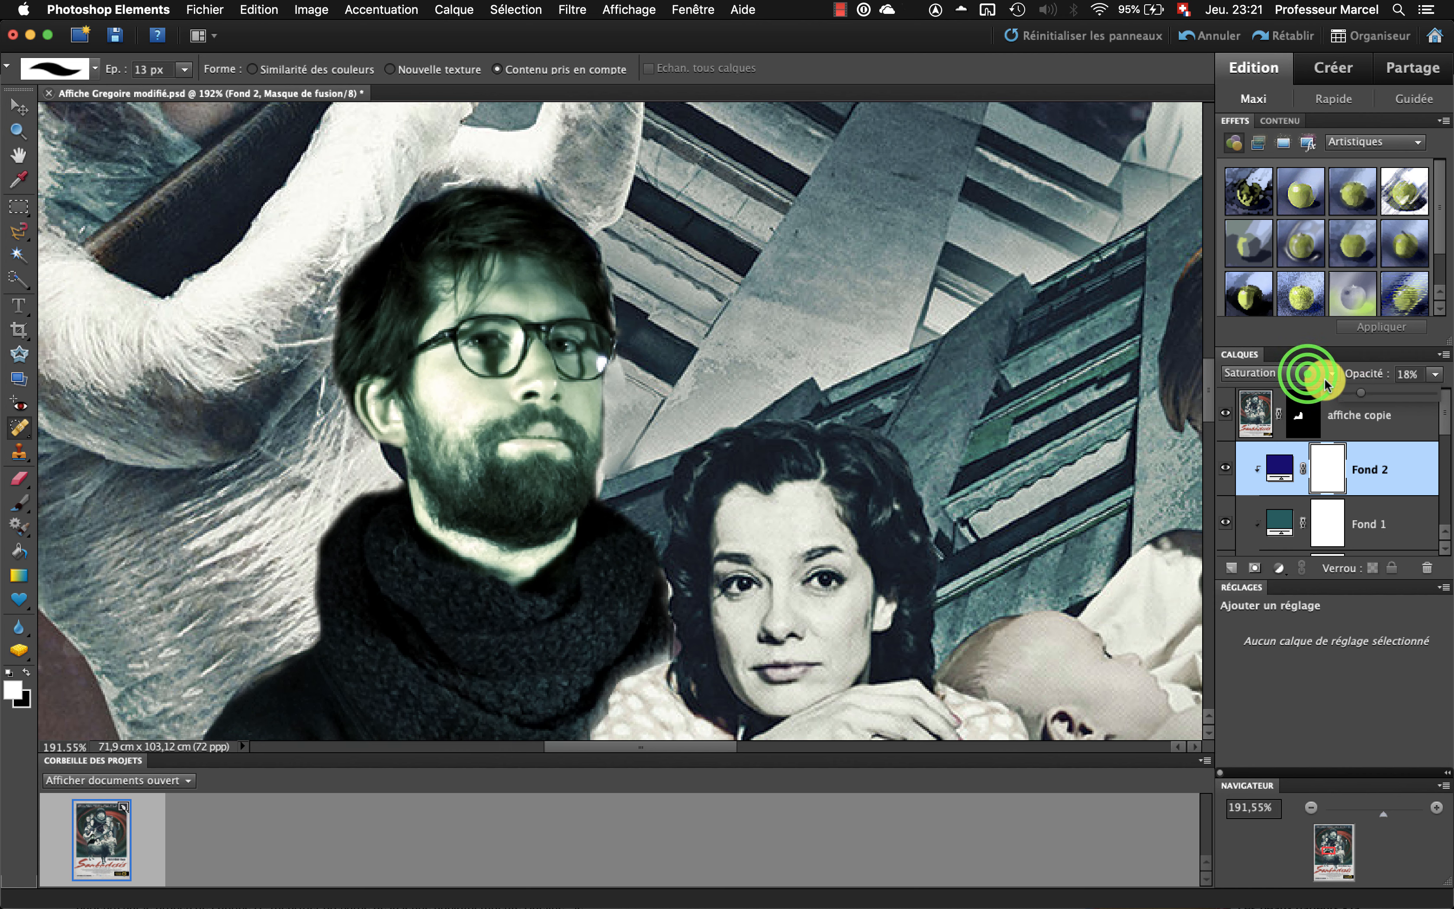
{"action": "left_click", "coordinate": [1308, 372]}
{"action": "left_click", "coordinate": [1291, 318]}
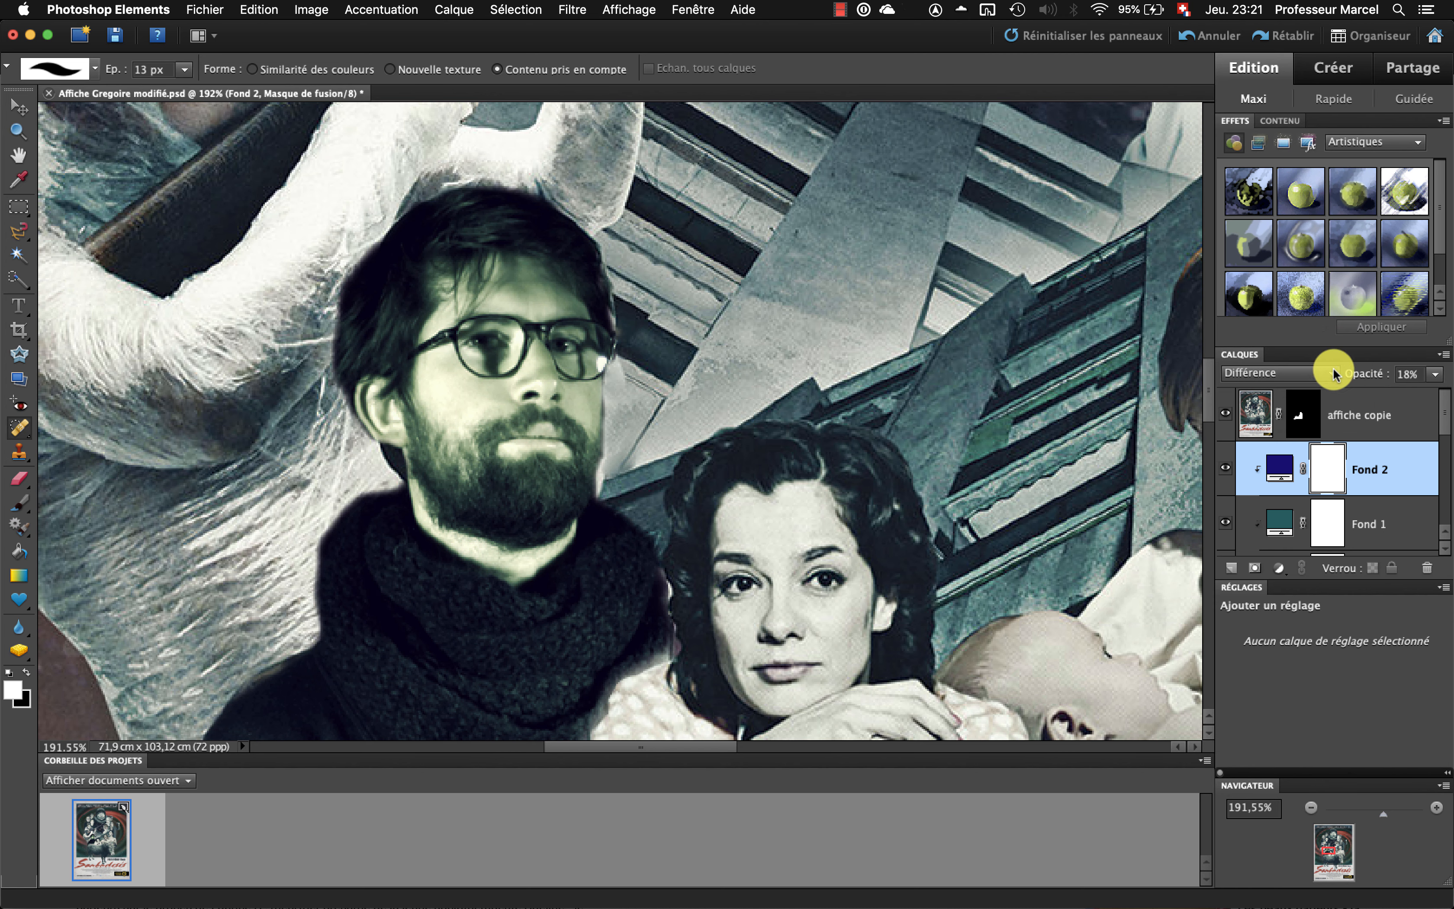
- Try the Différence blend mode on the teal Fond 1 layer, then undo it and reselect Fond 2
{"action": "left_click", "coordinate": [1362, 514]}
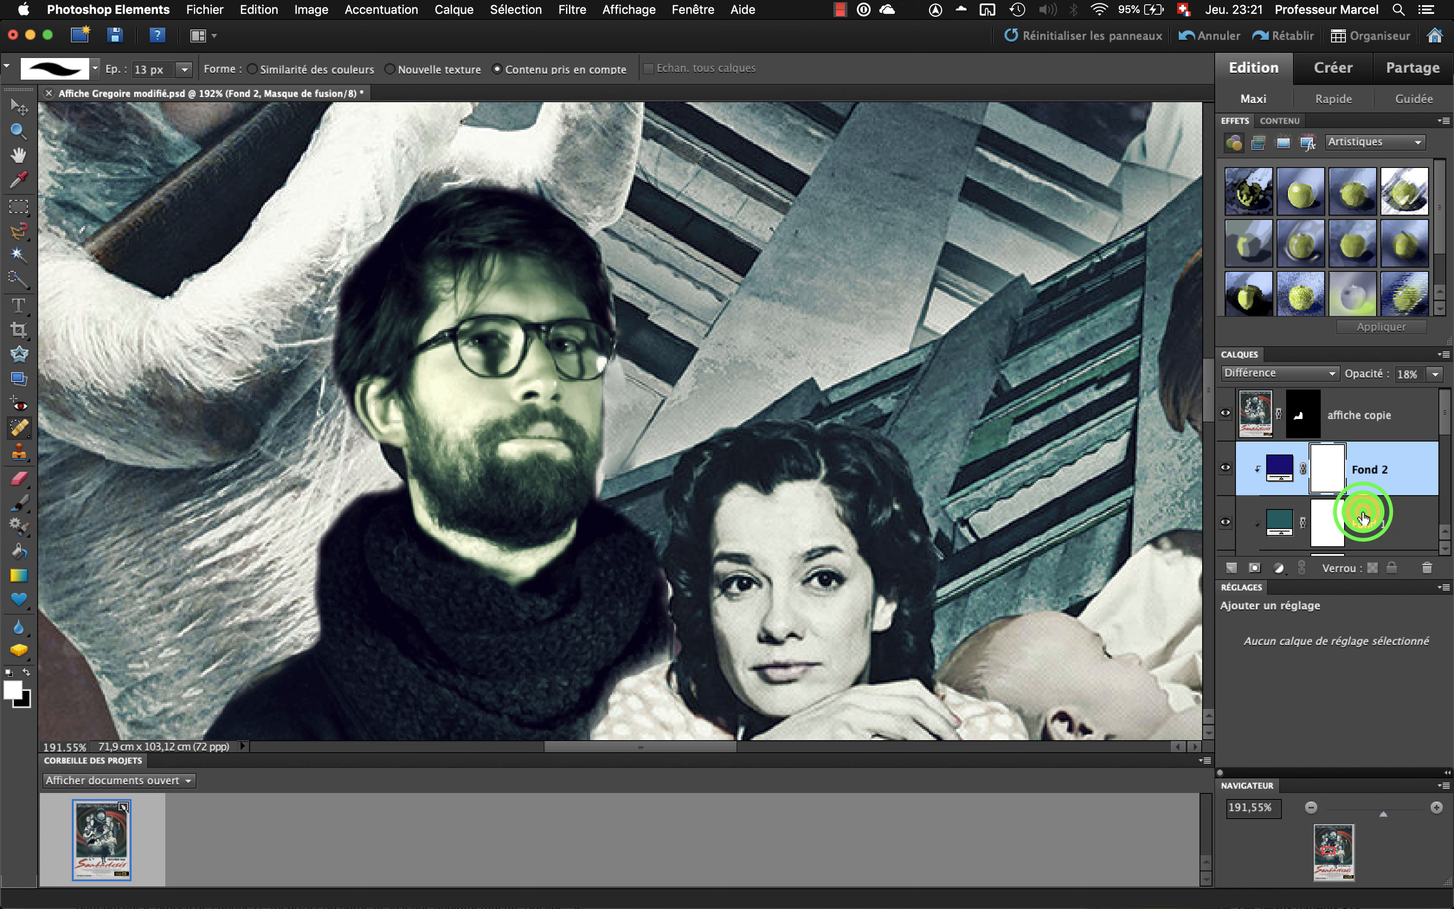
{"action": "left_click", "coordinate": [1275, 371]}
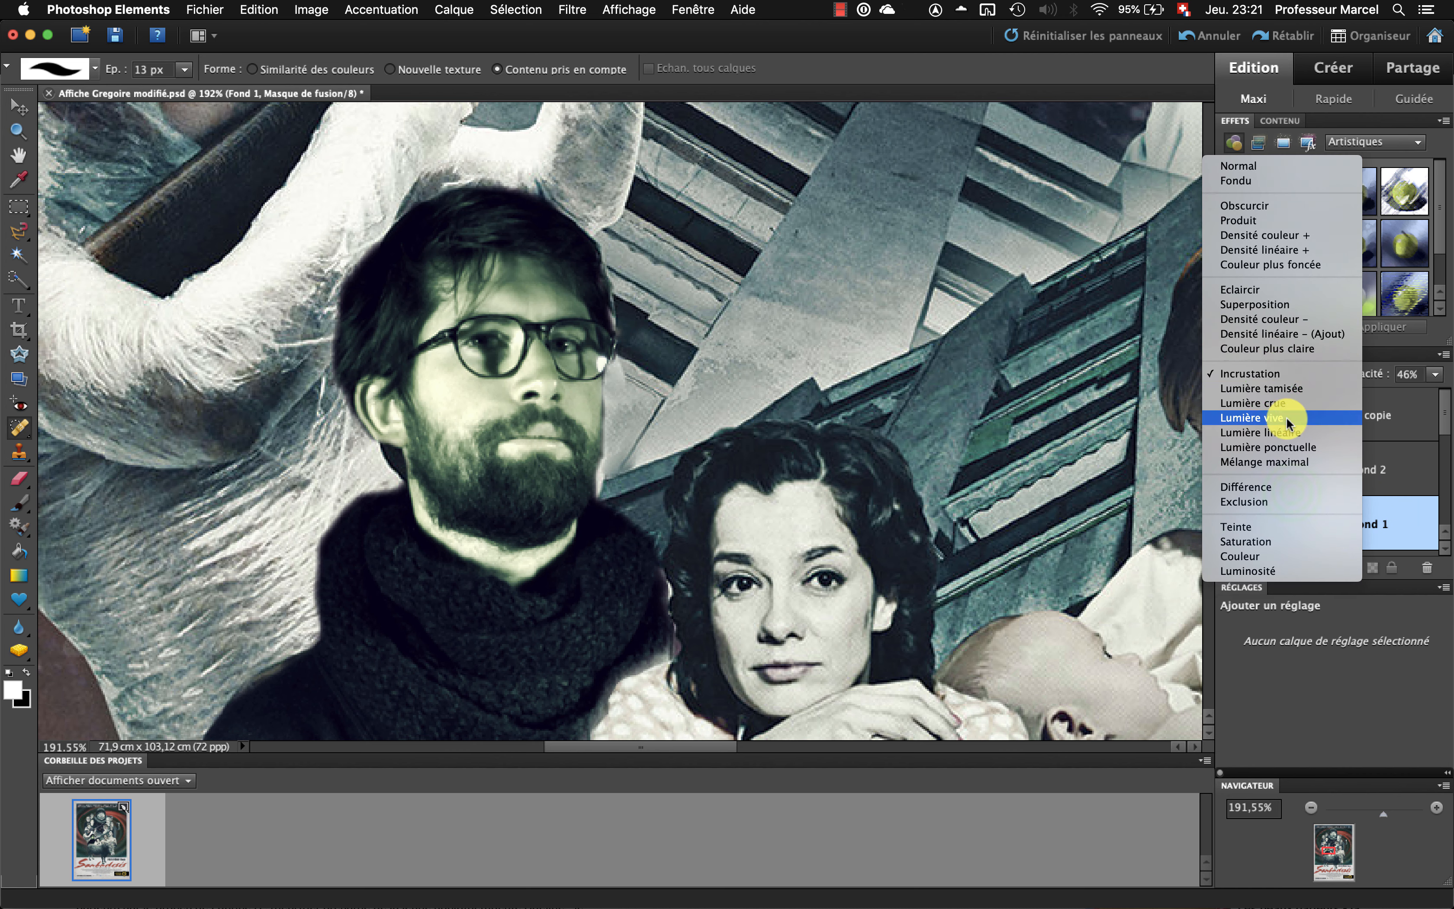
{"action": "left_click", "coordinate": [1293, 488]}
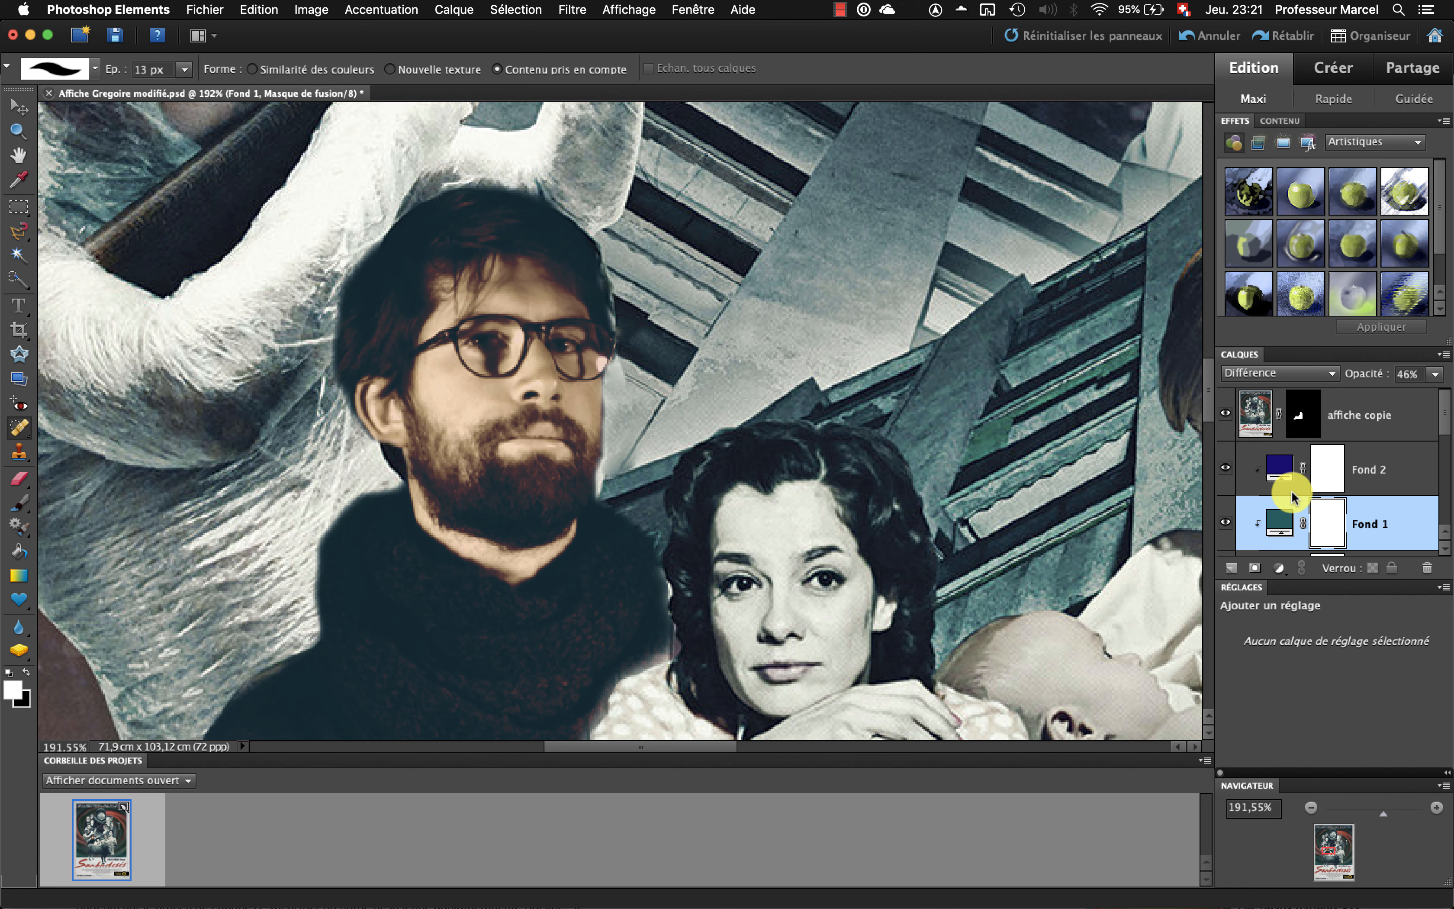
{"action": "left_click", "coordinate": [1291, 491]}
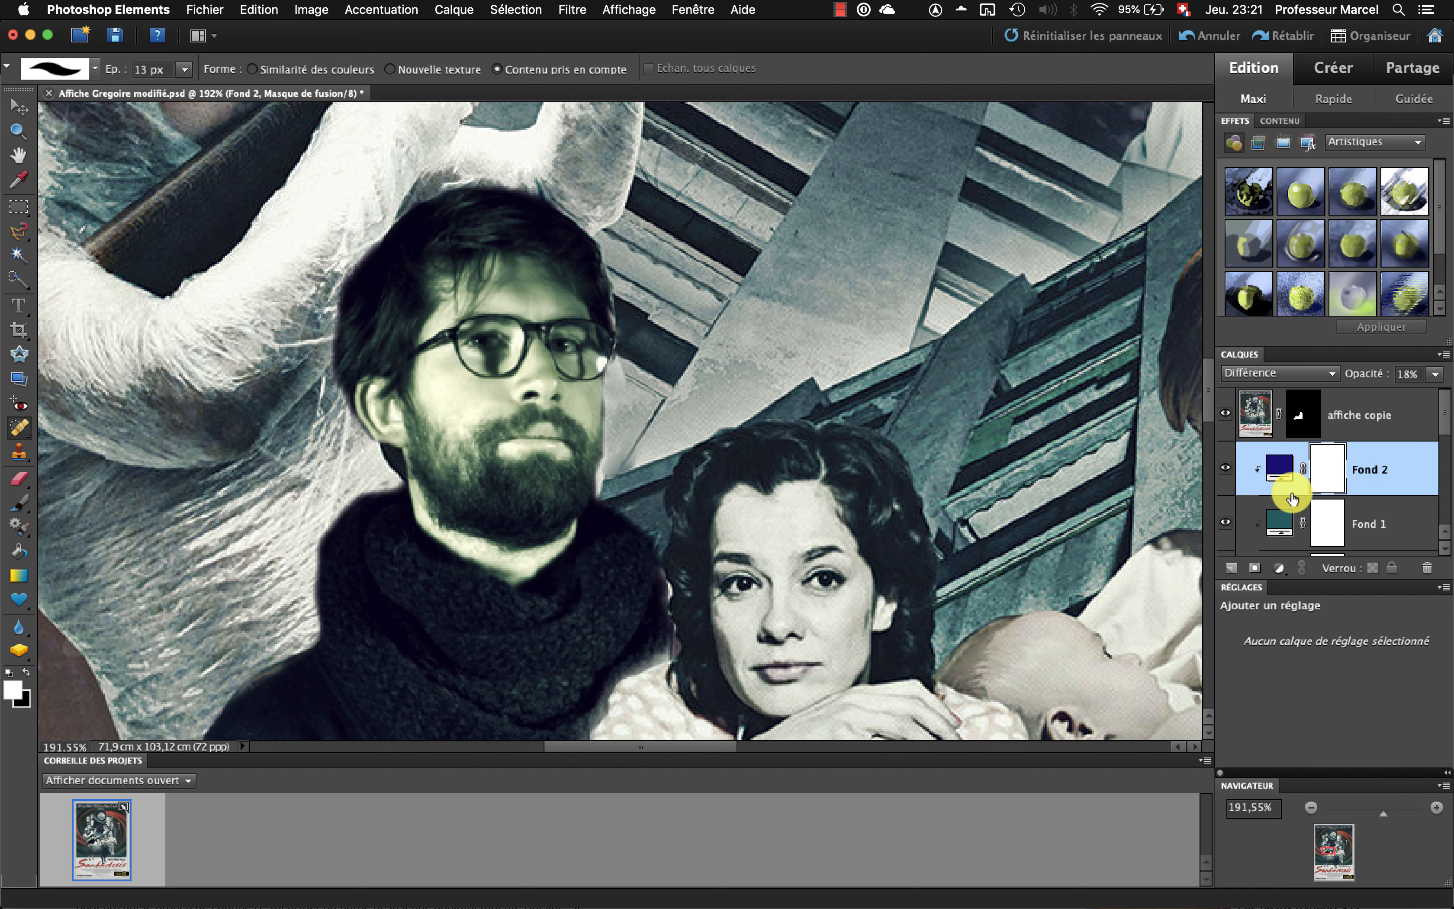
- Set the Fond 2 layer to the Exclusion blend mode at 11% opacity
{"action": "left_click", "coordinate": [1259, 373]}
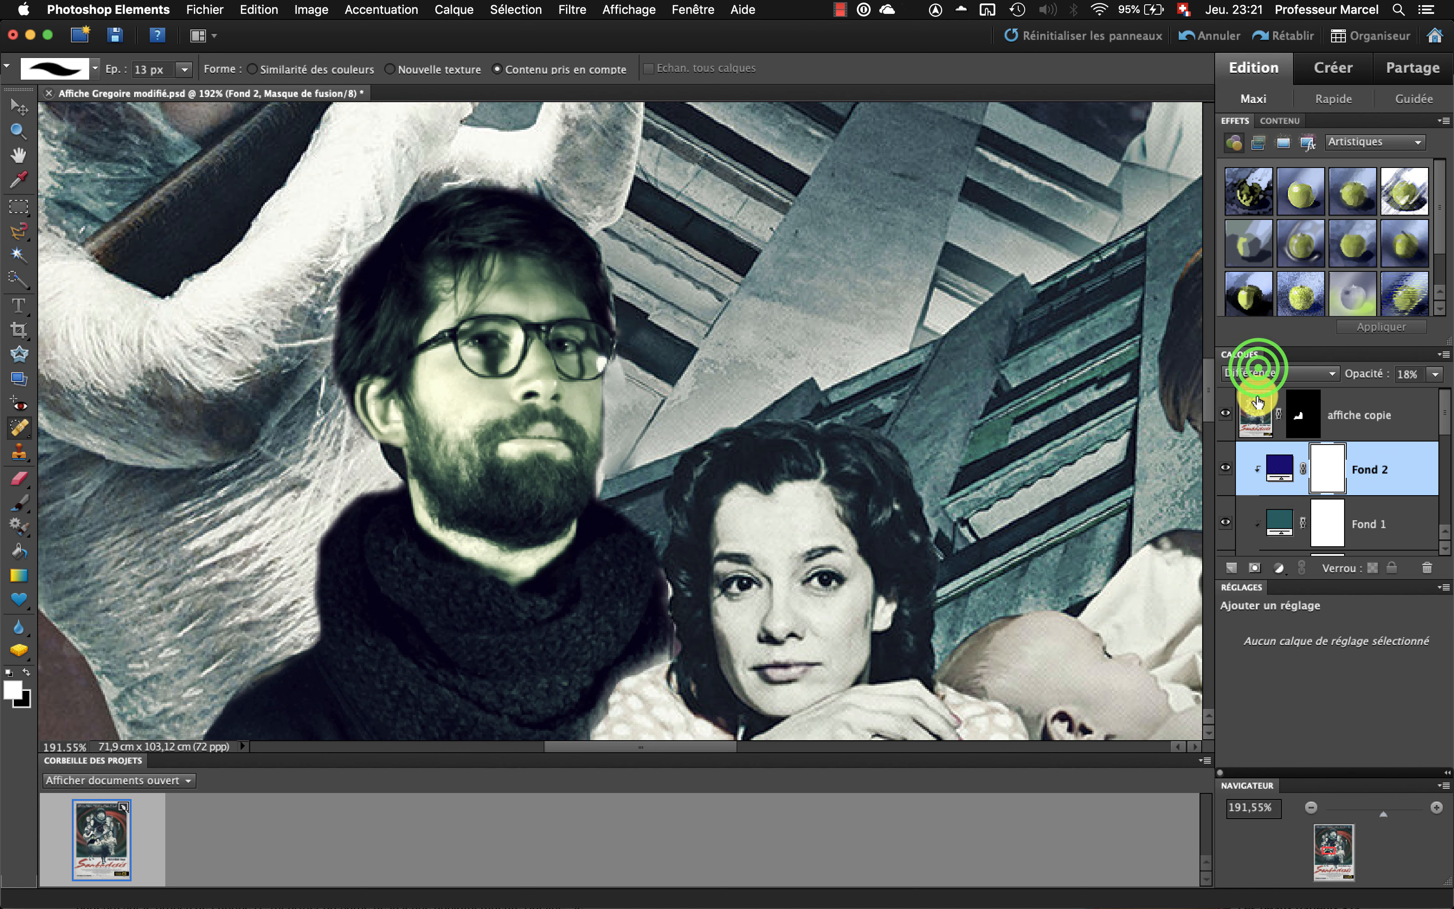
{"action": "left_click", "coordinate": [1262, 376]}
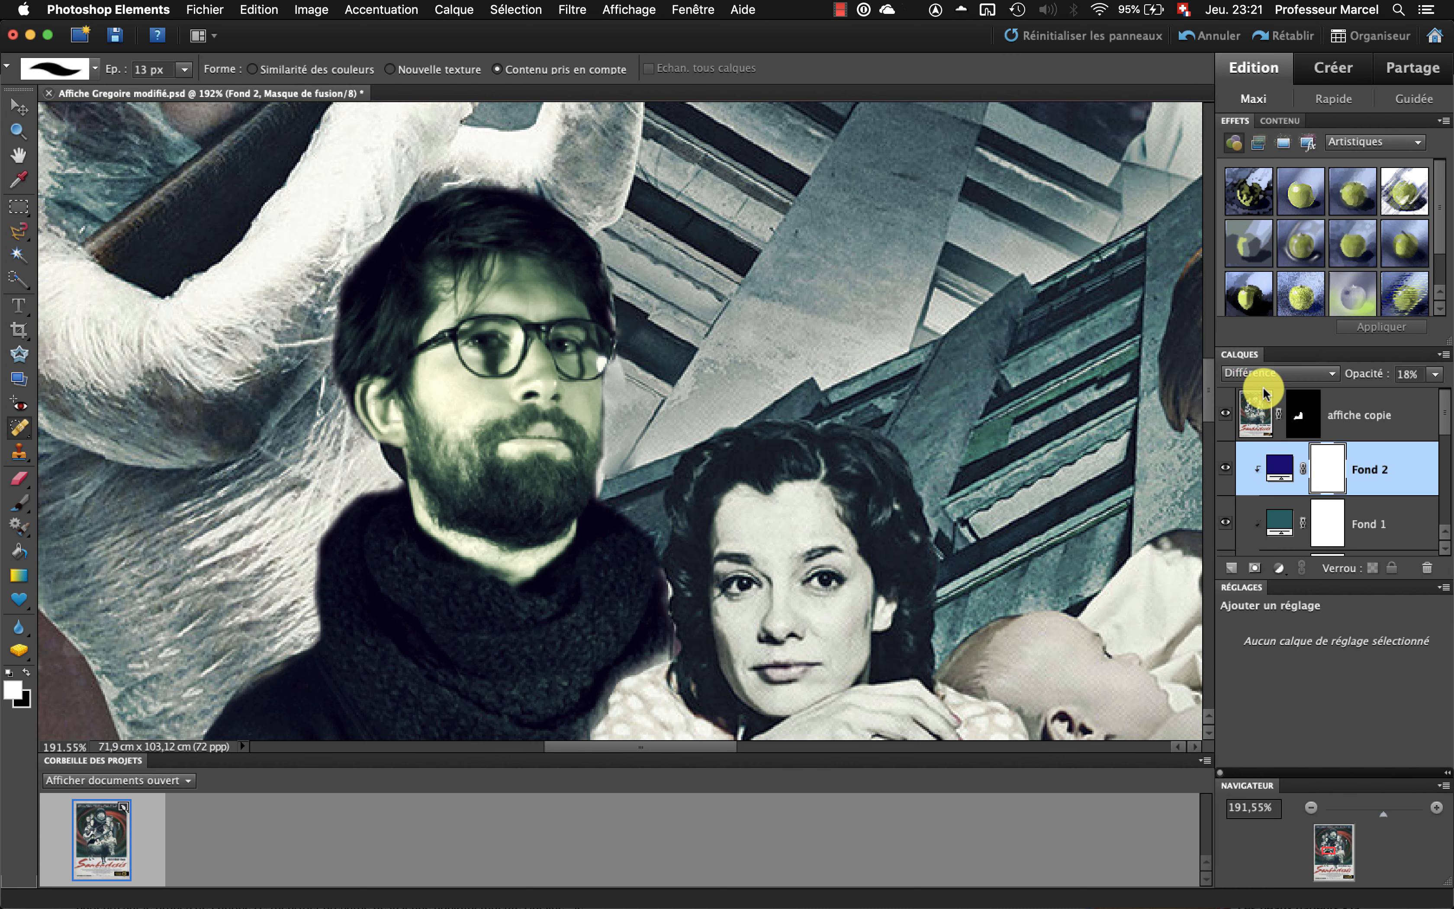
{"action": "left_click", "coordinate": [1435, 374]}
{"action": "left_click", "coordinate": [1376, 394]}
{"action": "mouse_move", "coordinate": [1376, 394]}
{"action": "left_mouse_down"}
{"action": "mouse_move", "coordinate": [1391, 396]}
{"action": "mouse_move", "coordinate": [1359, 398]}
{"action": "left_mouse_up"}
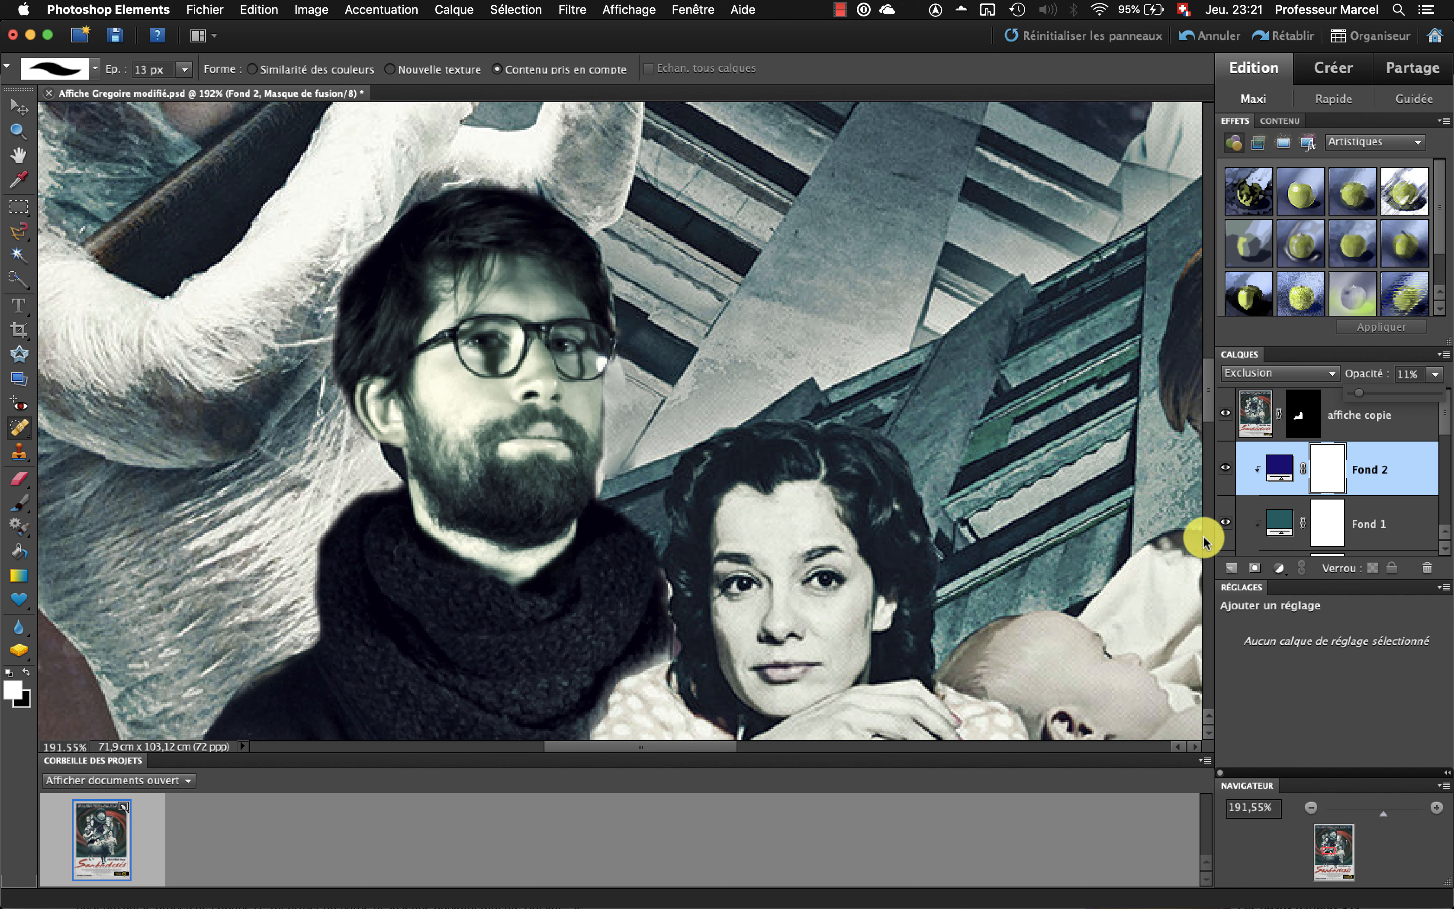
- Select the Fond 1 layer, try the Mélange maximal blend mode and set it to Produit
{"action": "left_click", "coordinate": [1272, 373]}
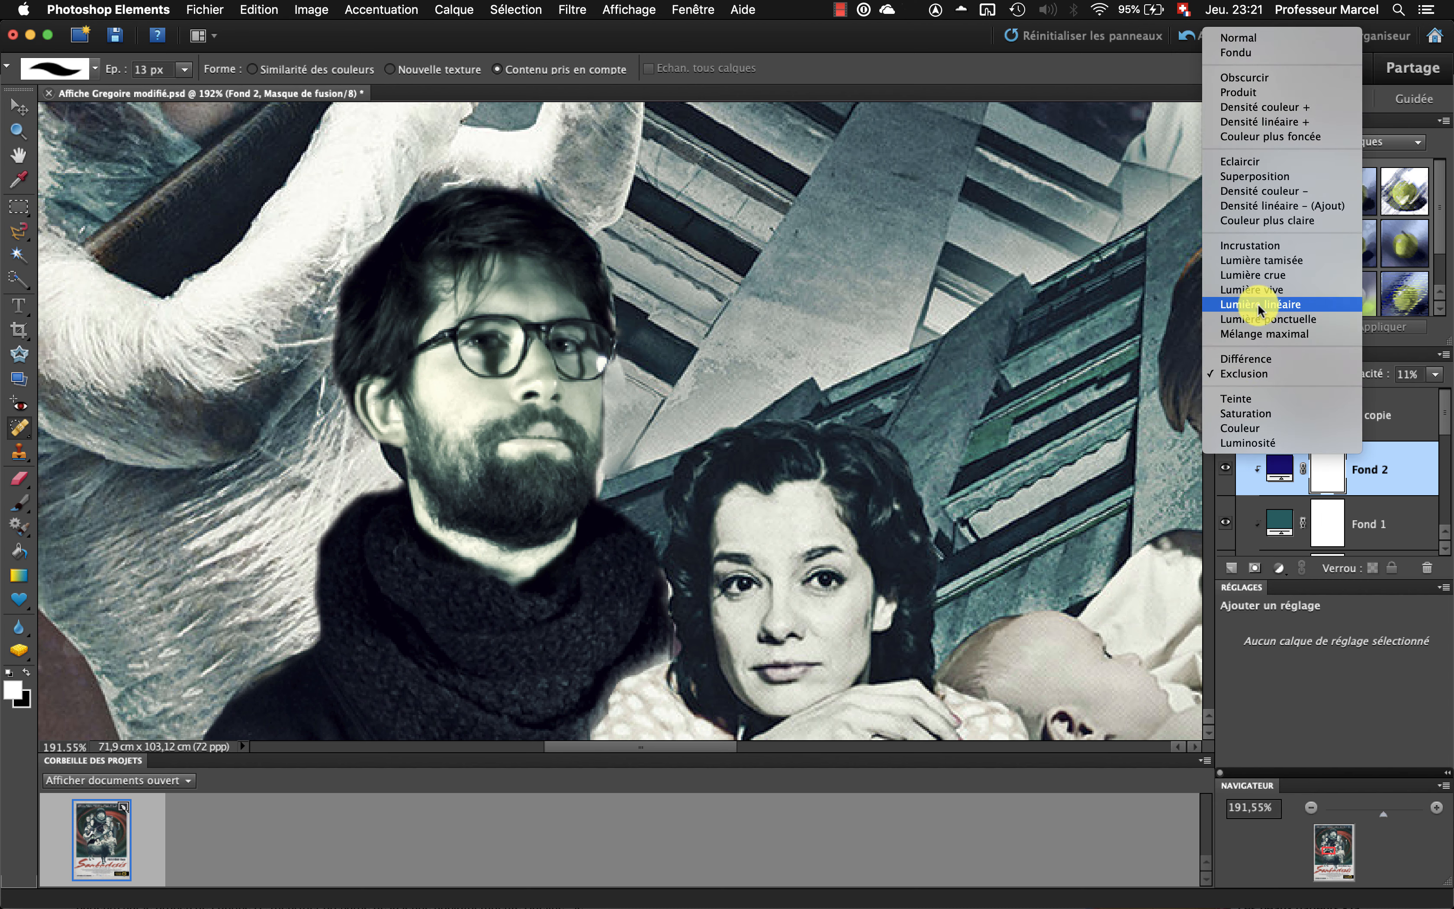
{"action": "left_click", "coordinate": [1269, 526]}
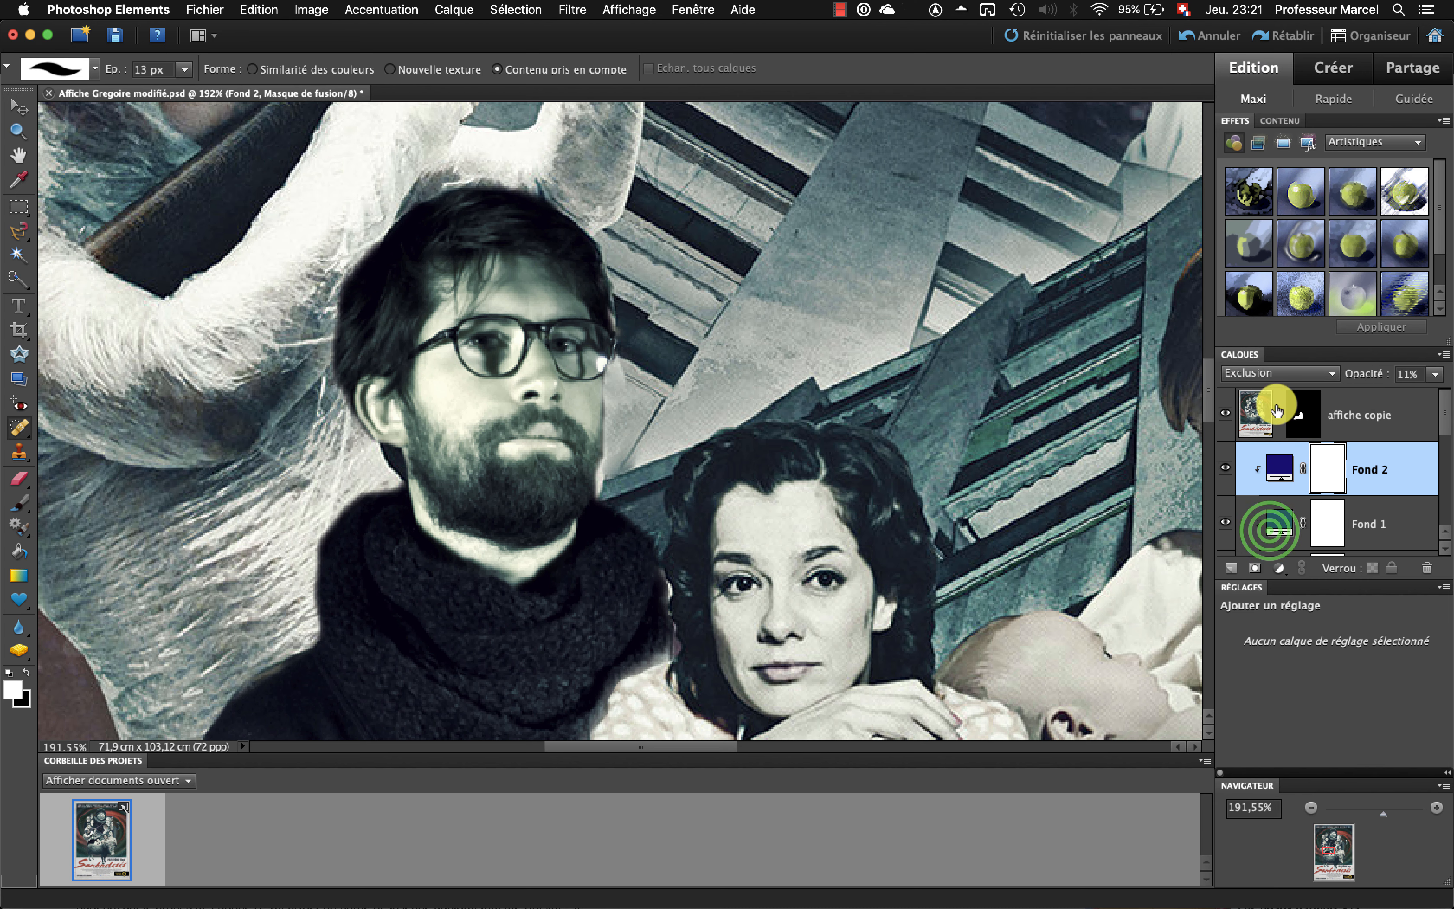
{"action": "left_click", "coordinate": [1267, 528]}
{"action": "left_click", "coordinate": [1259, 373]}
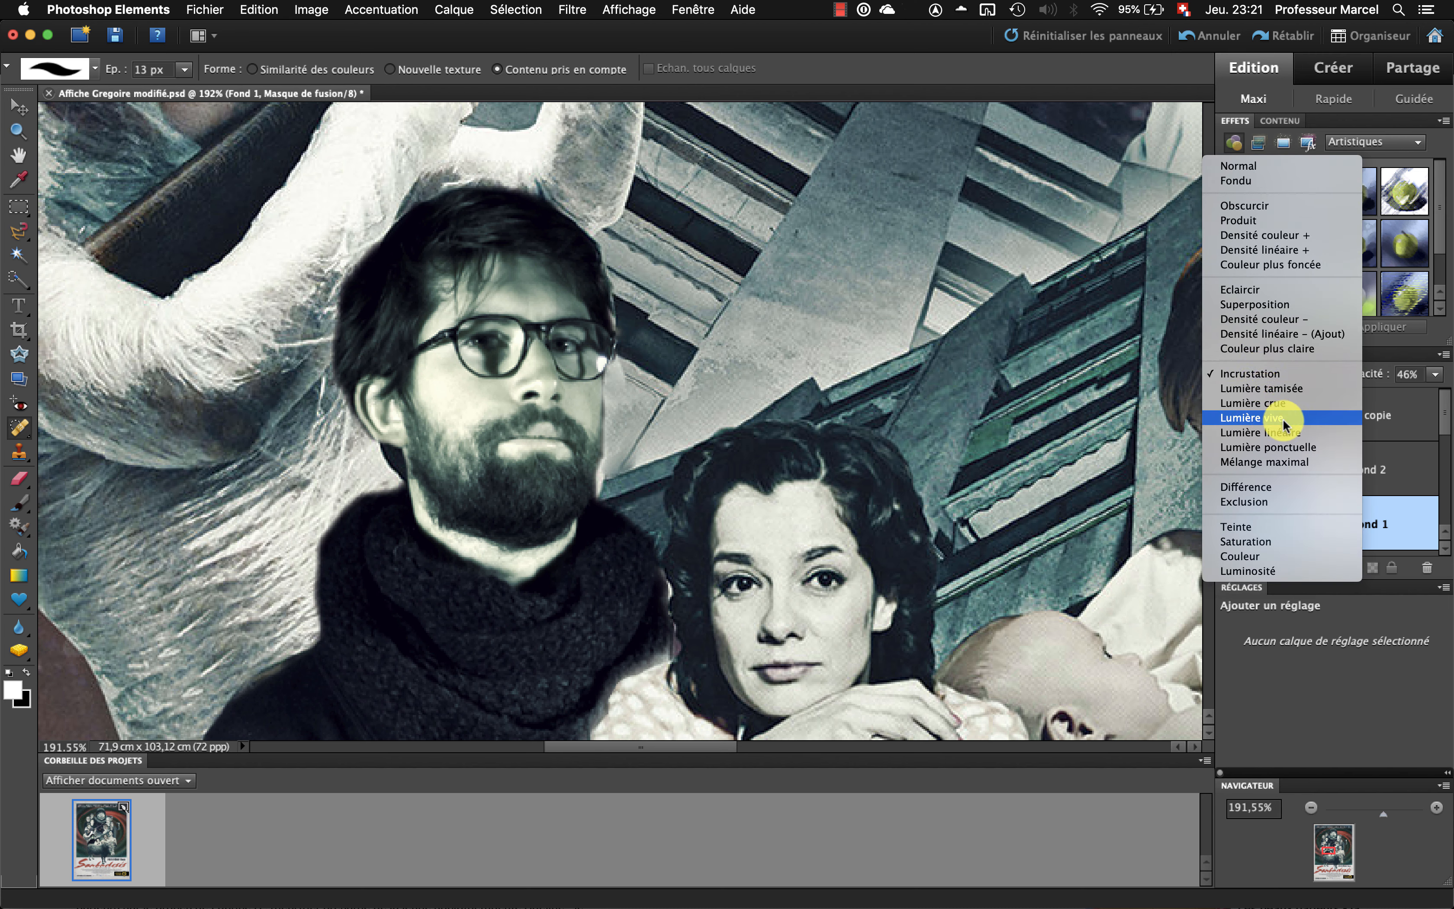
{"action": "left_click", "coordinate": [1307, 461]}
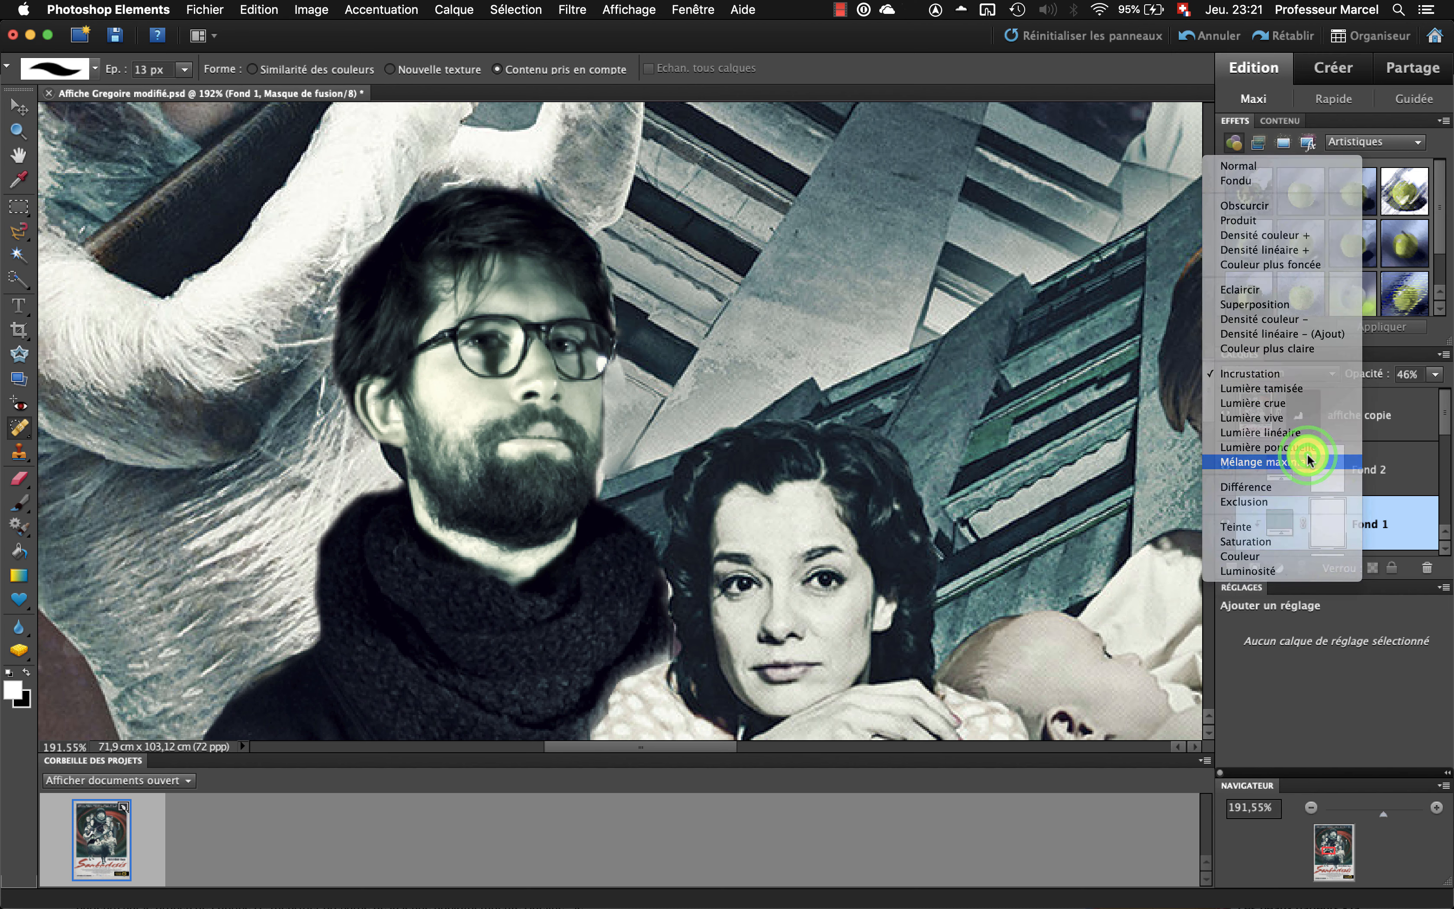
{"action": "left_click", "coordinate": [1284, 372]}
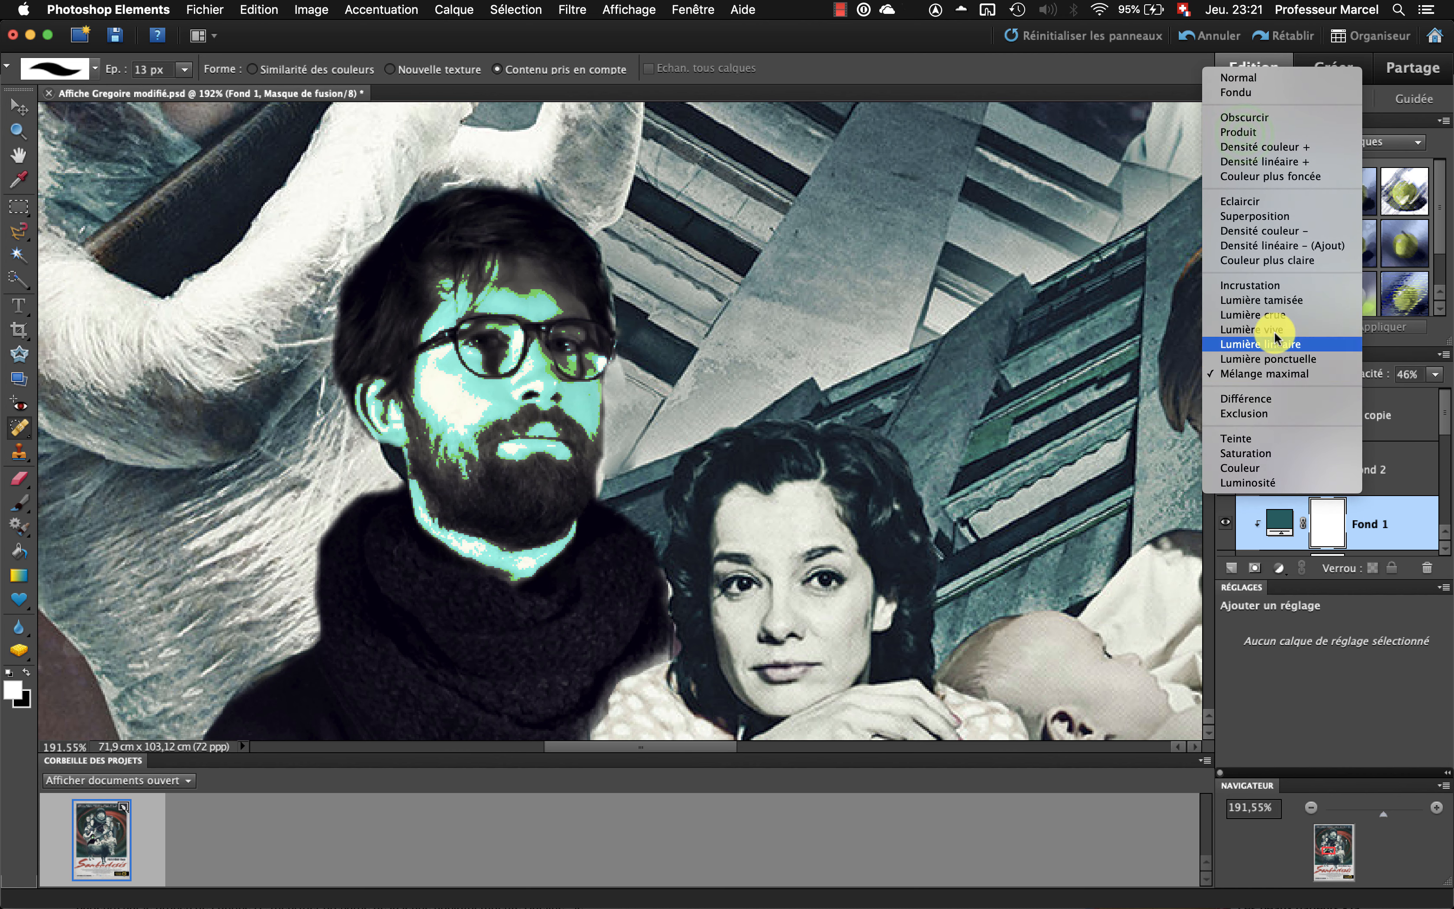
{"action": "left_click", "coordinate": [1243, 133]}
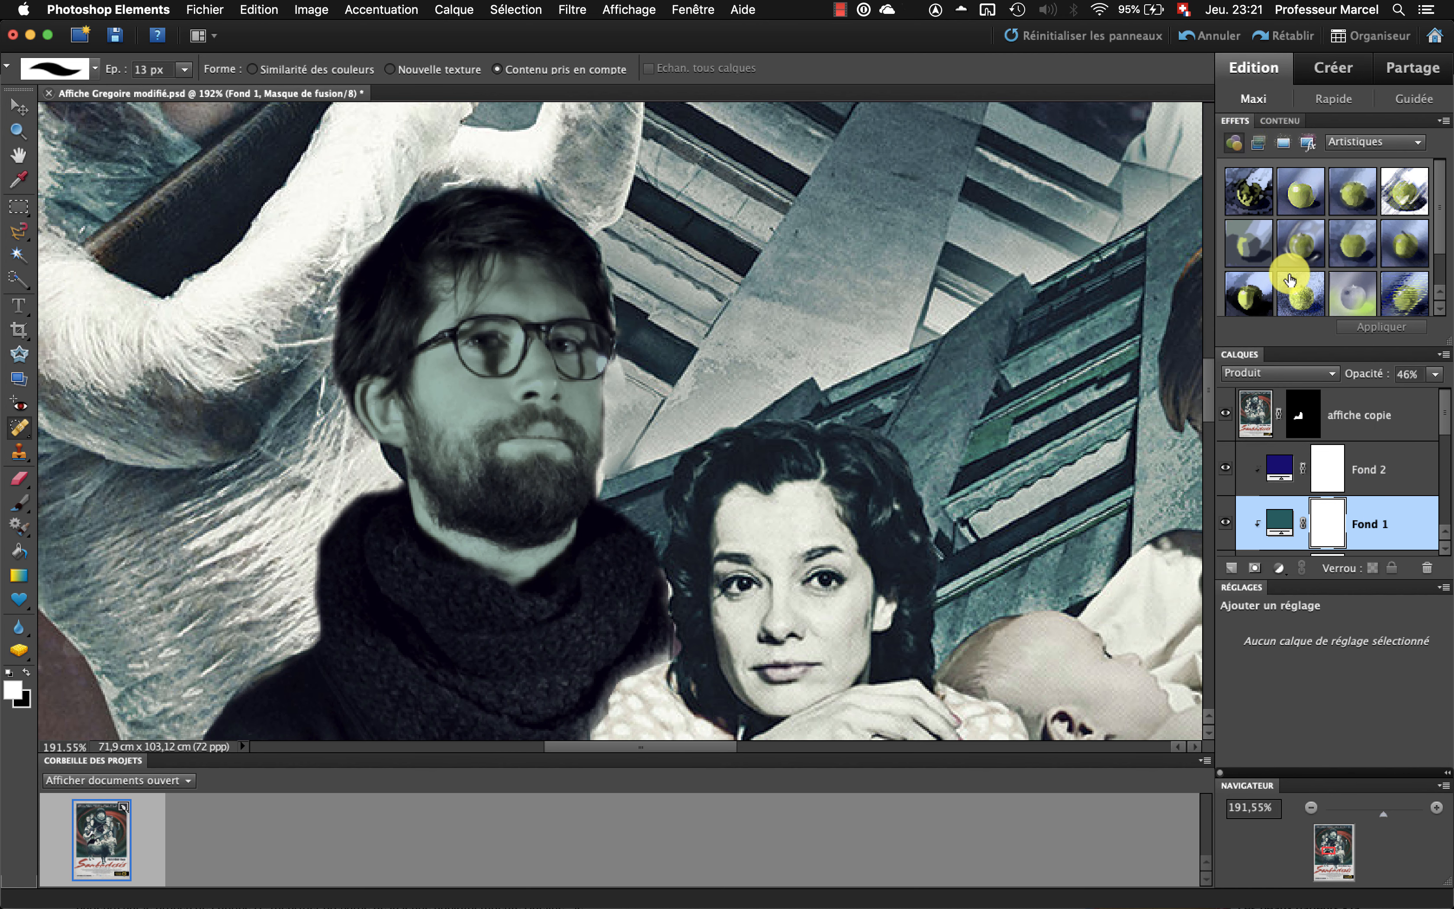
{"action": "left_click", "coordinate": [1302, 373]}
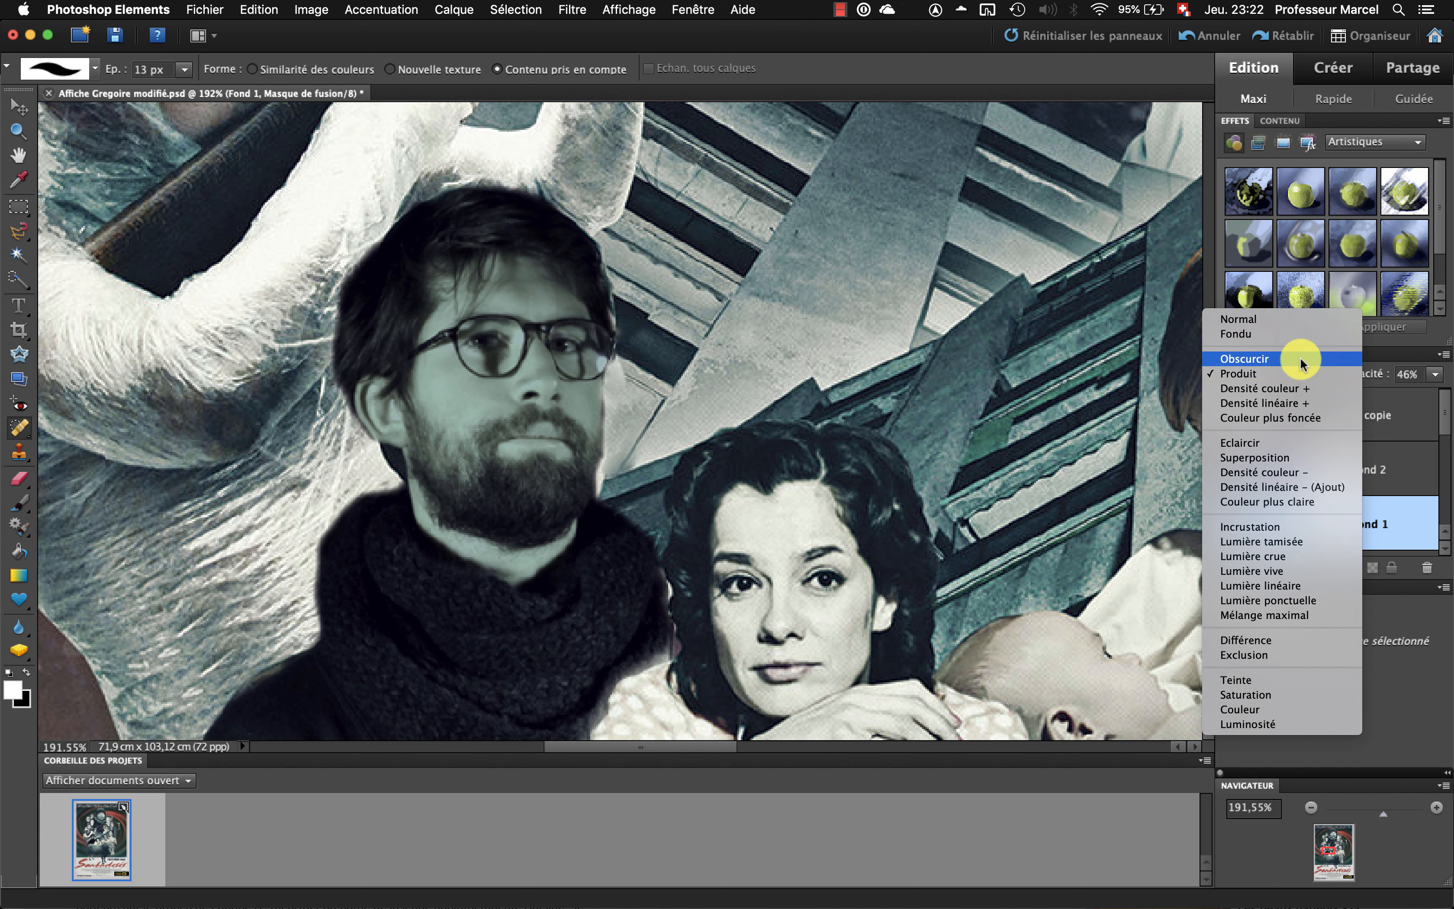
{"action": "left_click", "coordinate": [1399, 345]}
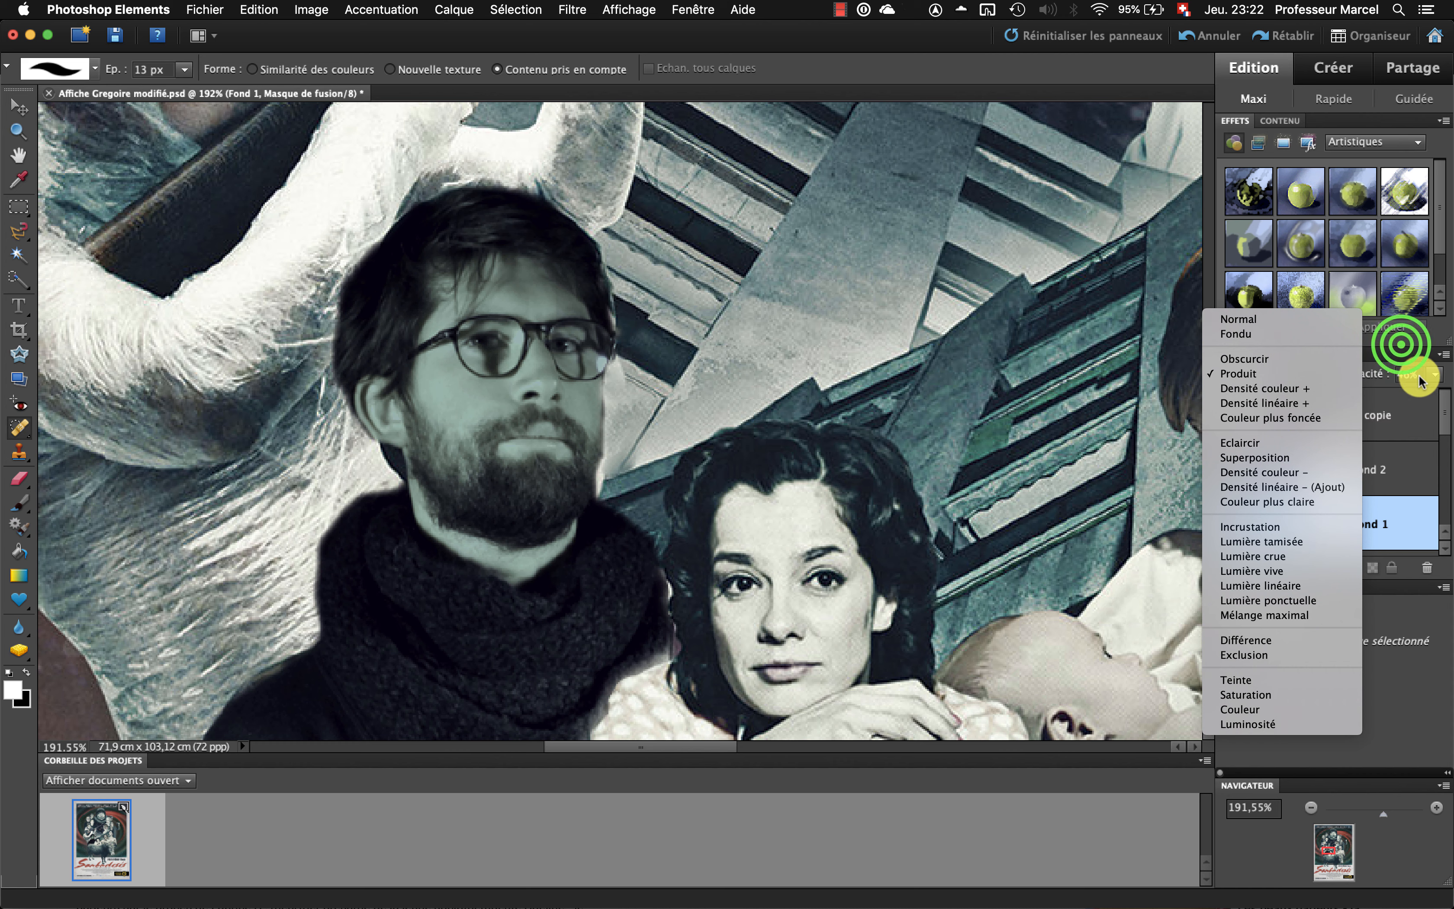
- Try a dark green (00362b) for the Fond 1 fill, then restore its original teal colour
{"action": "left_click", "coordinate": [1276, 527]}
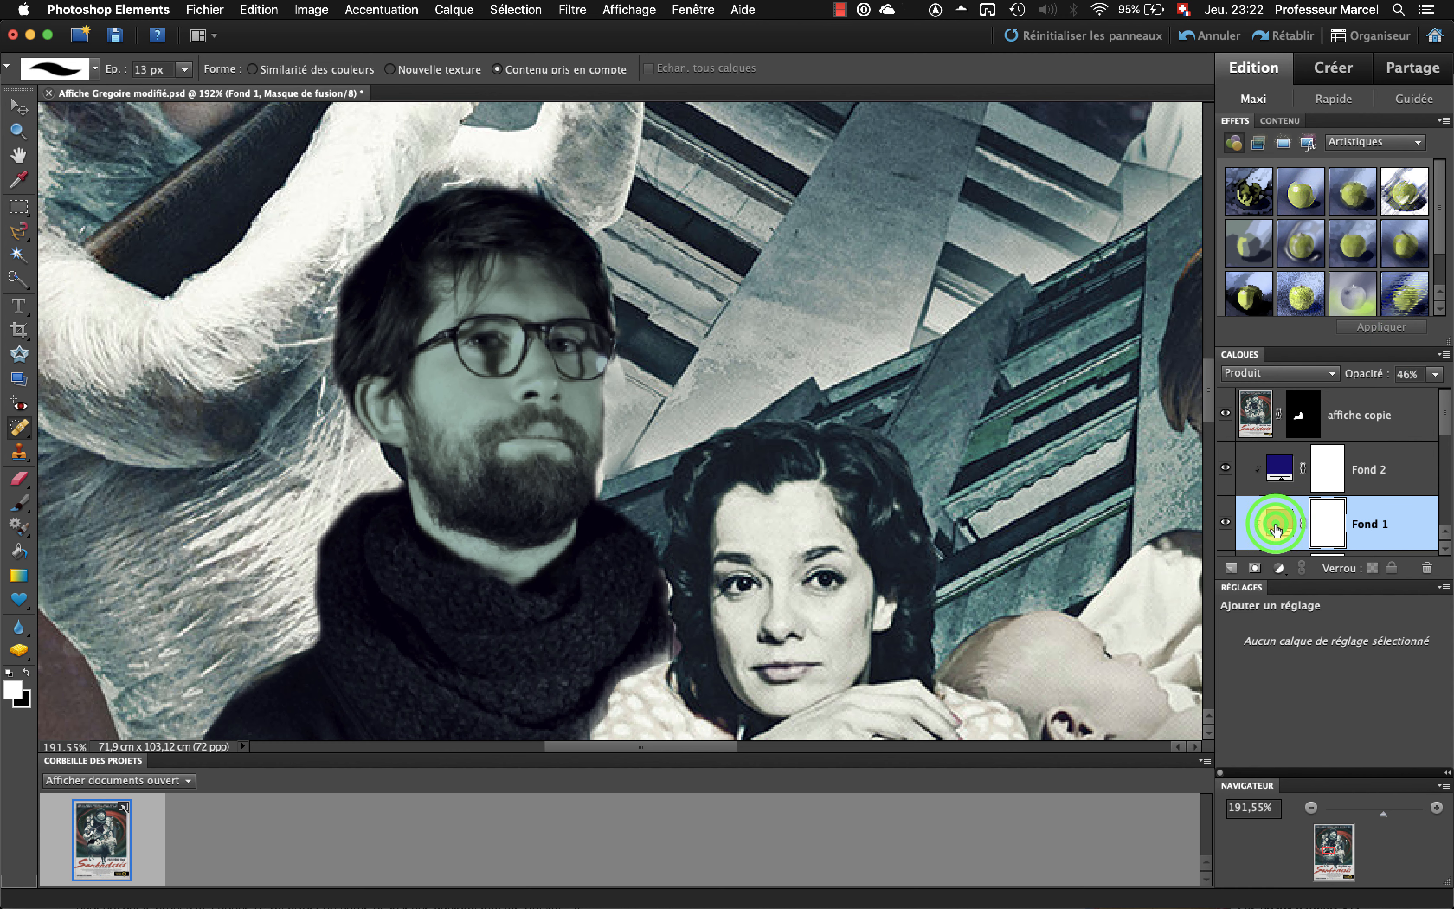
{"action": "double_click", "coordinate": [1276, 529]}
{"action": "mouse_move", "coordinate": [797, 267]}
{"action": "left_mouse_down"}
{"action": "mouse_move", "coordinate": [820, 286]}
{"action": "mouse_move", "coordinate": [767, 240]}
{"action": "left_mouse_up"}
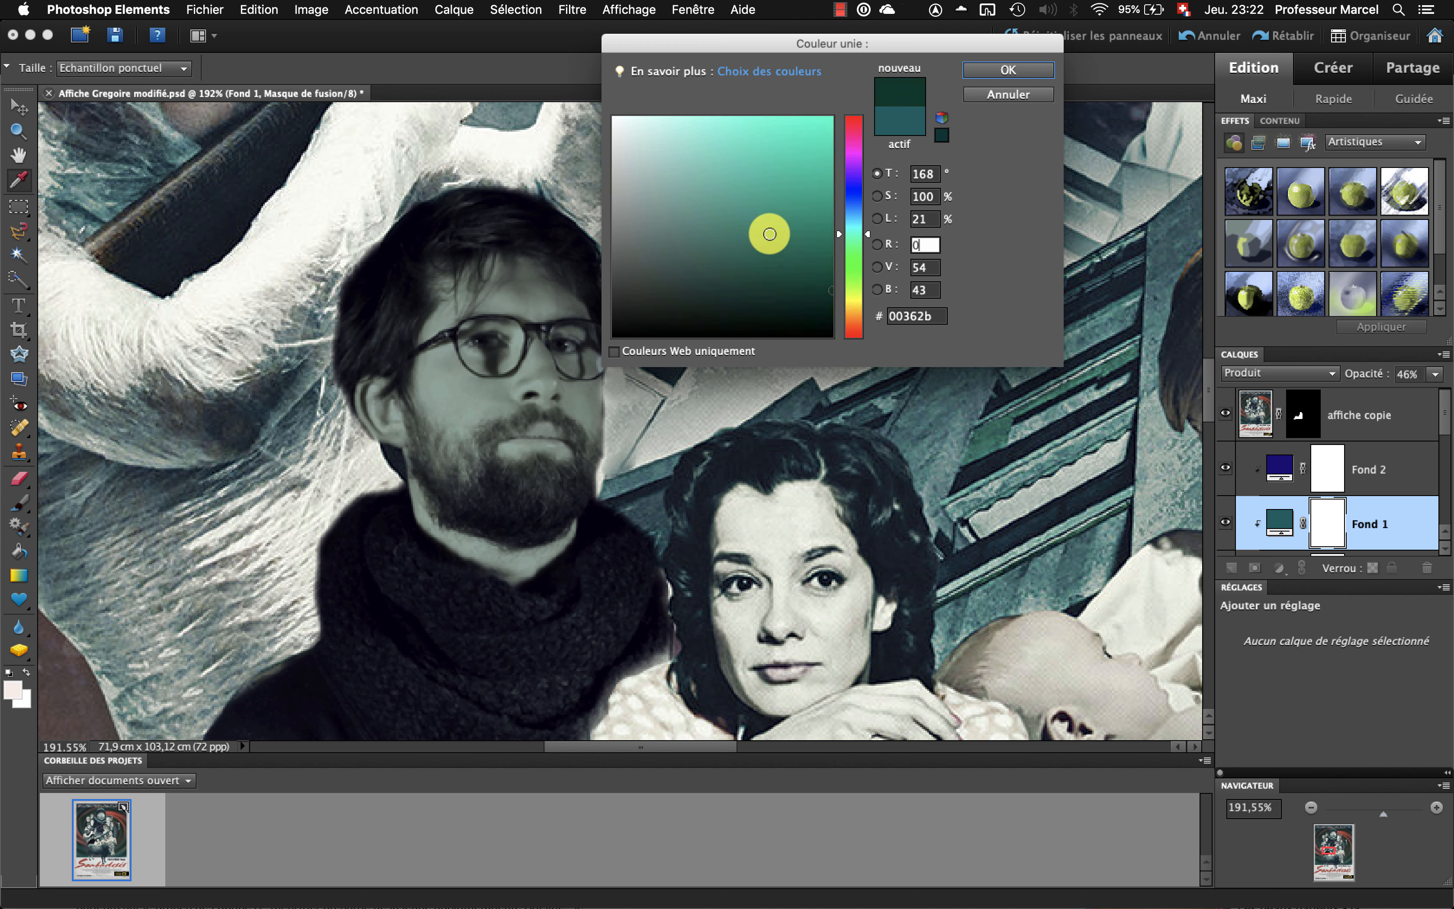
{"action": "left_click", "coordinate": [902, 123]}
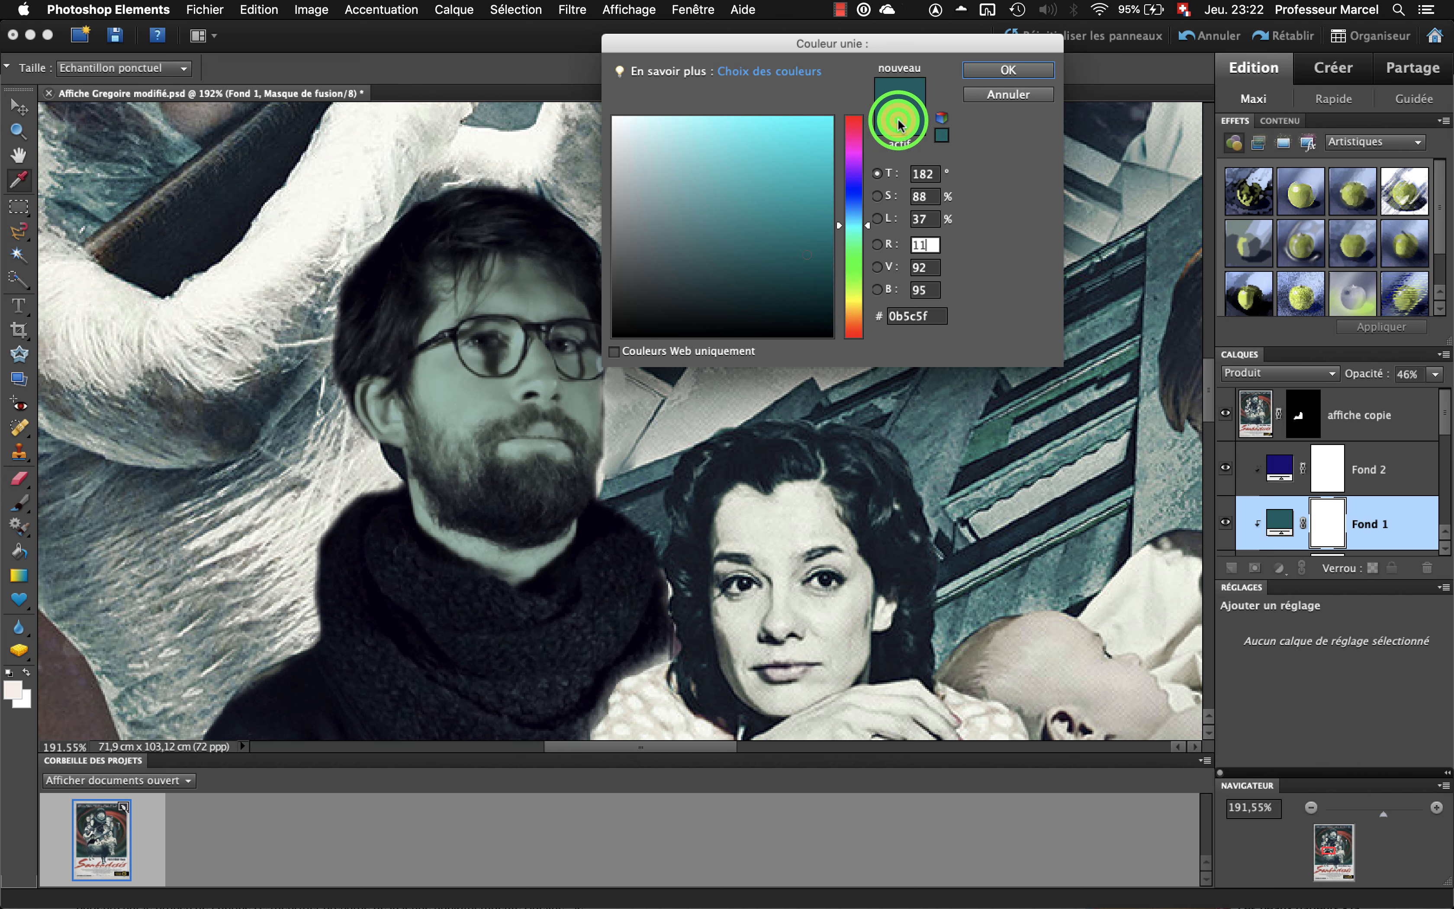
{"action": "left_click", "coordinate": [992, 68]}
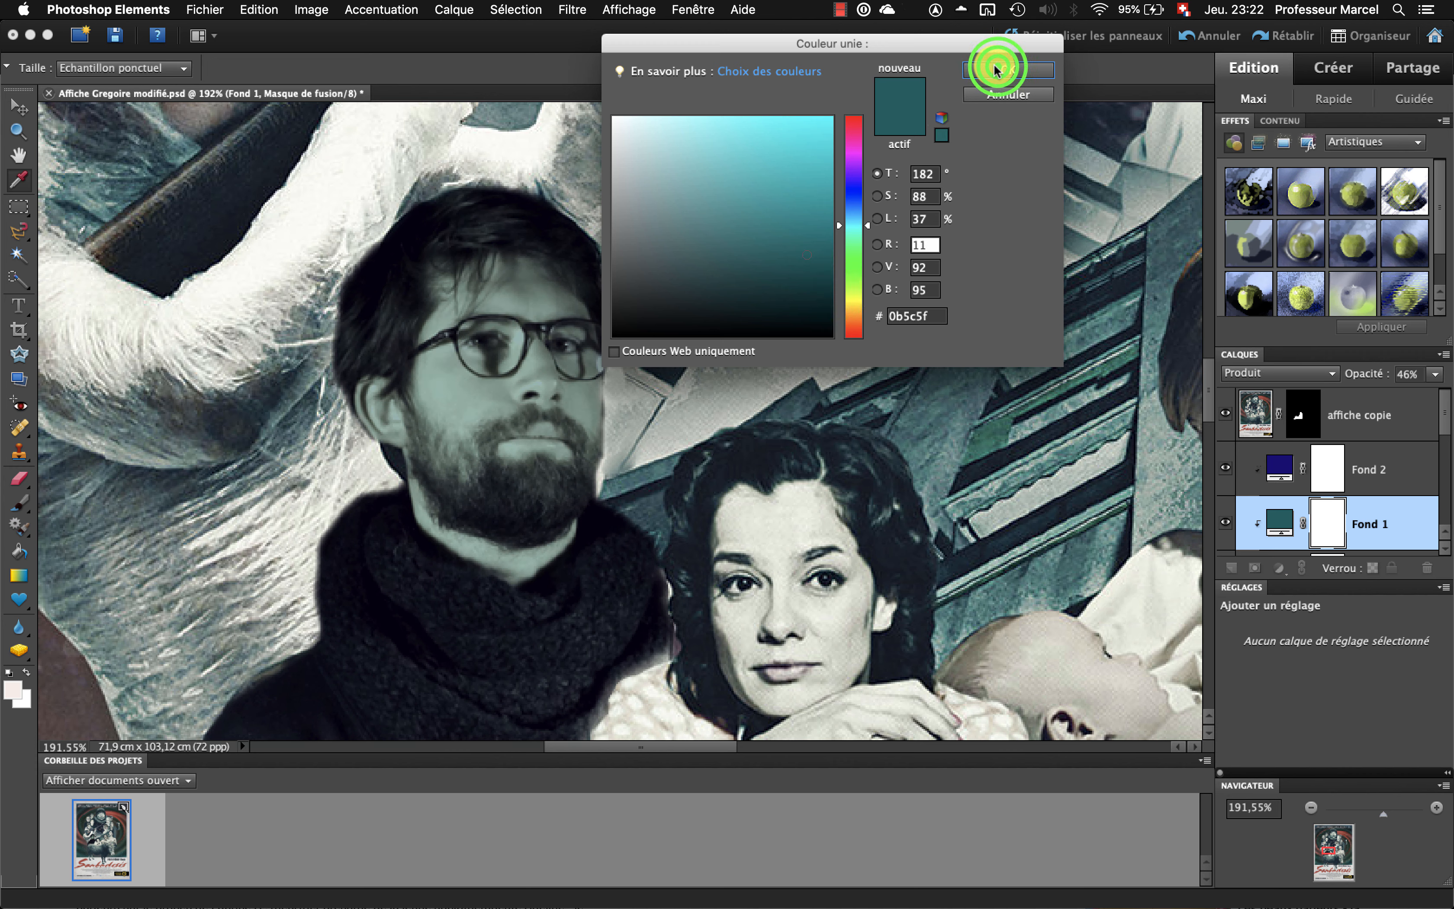
- Activate the Fond 1 layer mask and ready the Brush tool with black as the foreground colour
{"action": "left_click", "coordinate": [1333, 524]}
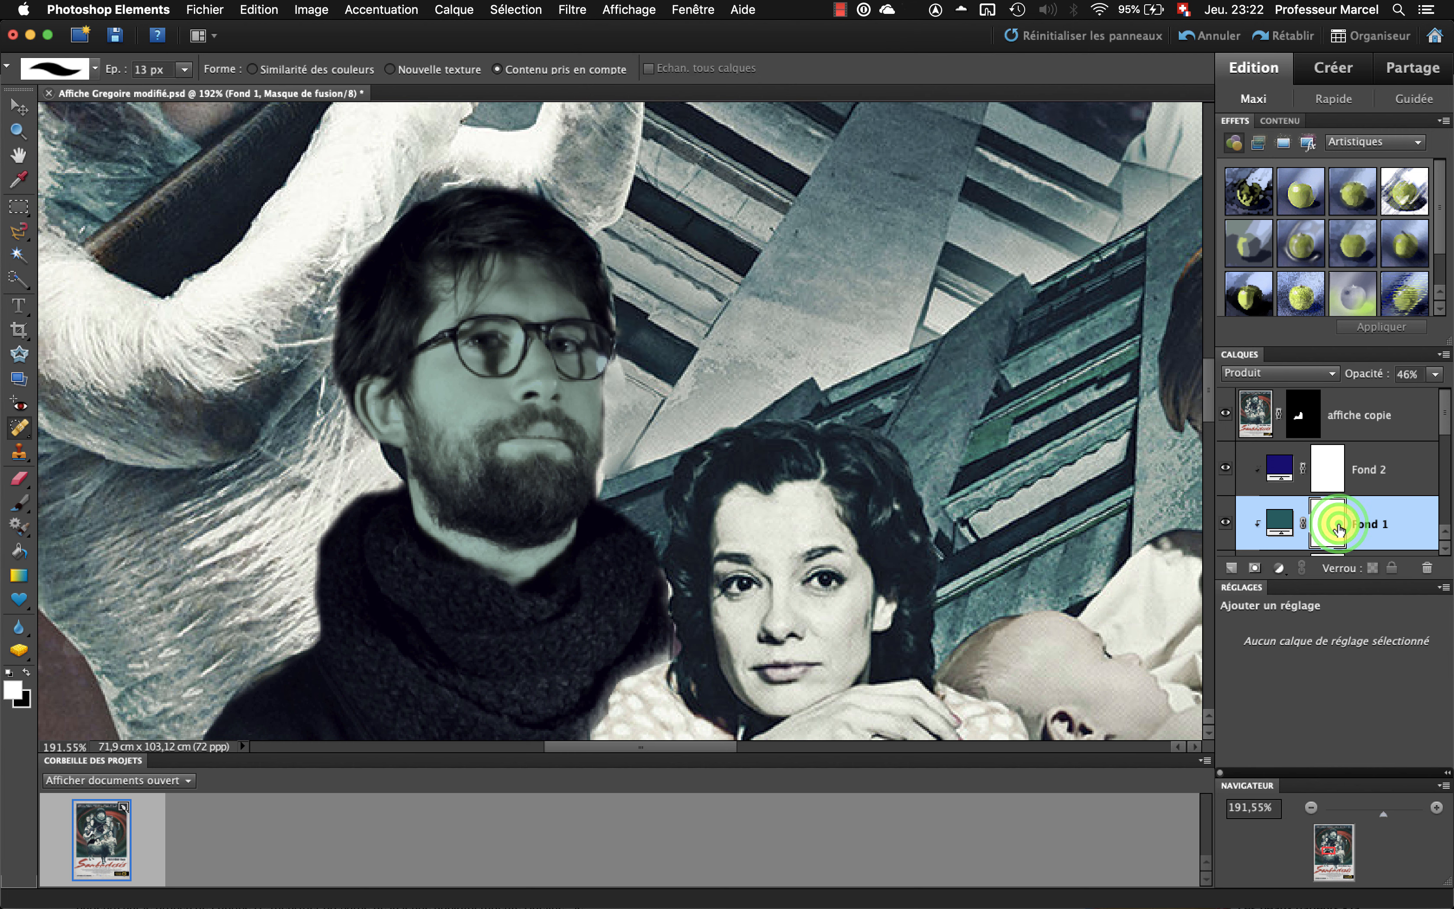
{"action": "left_click", "coordinate": [19, 505]}
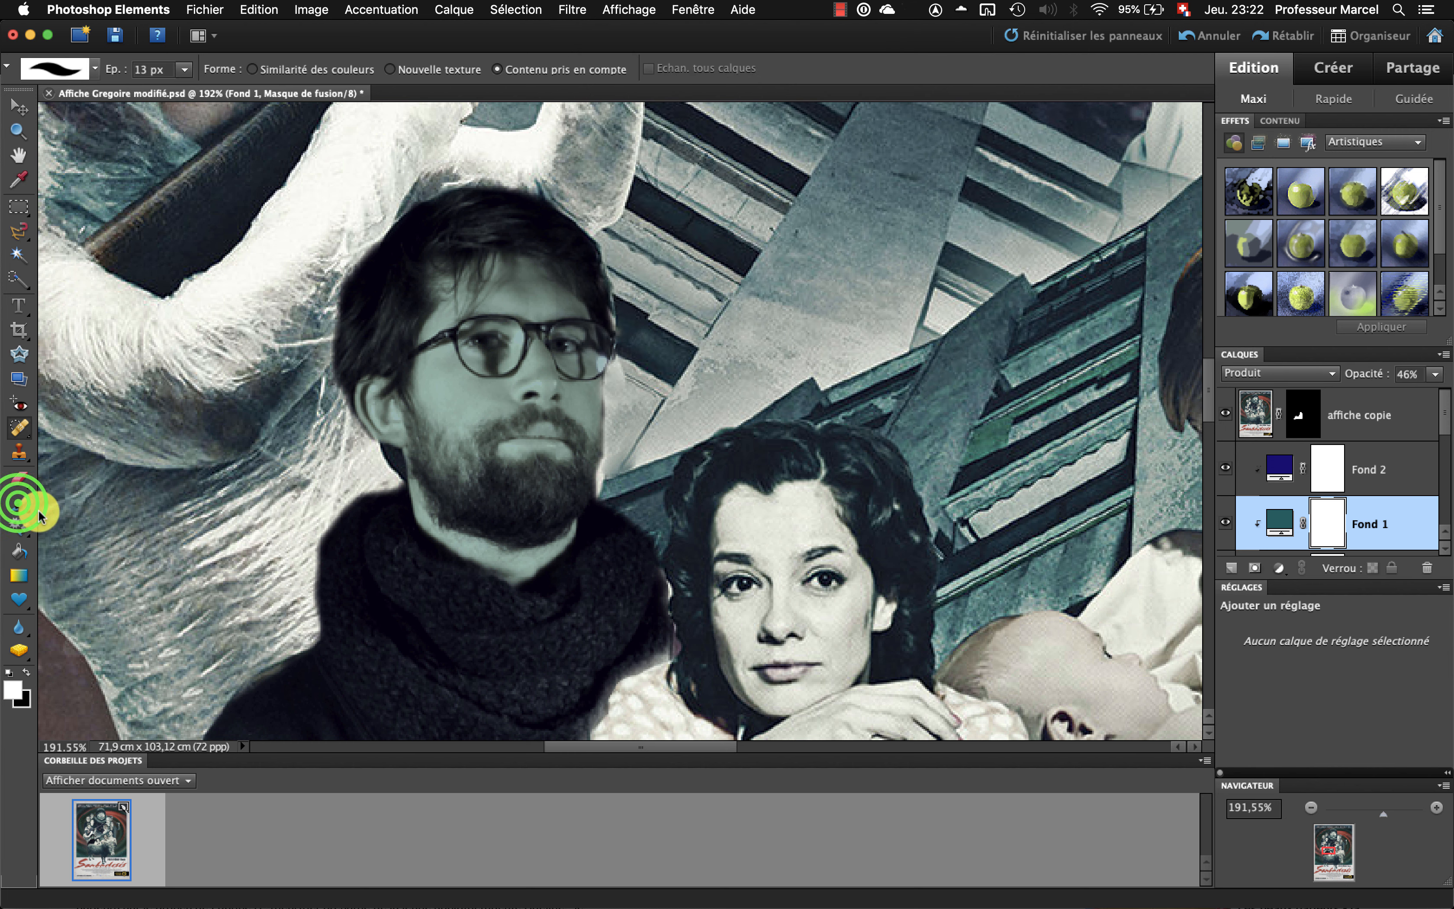
{"action": "left_click", "coordinate": [27, 672]}
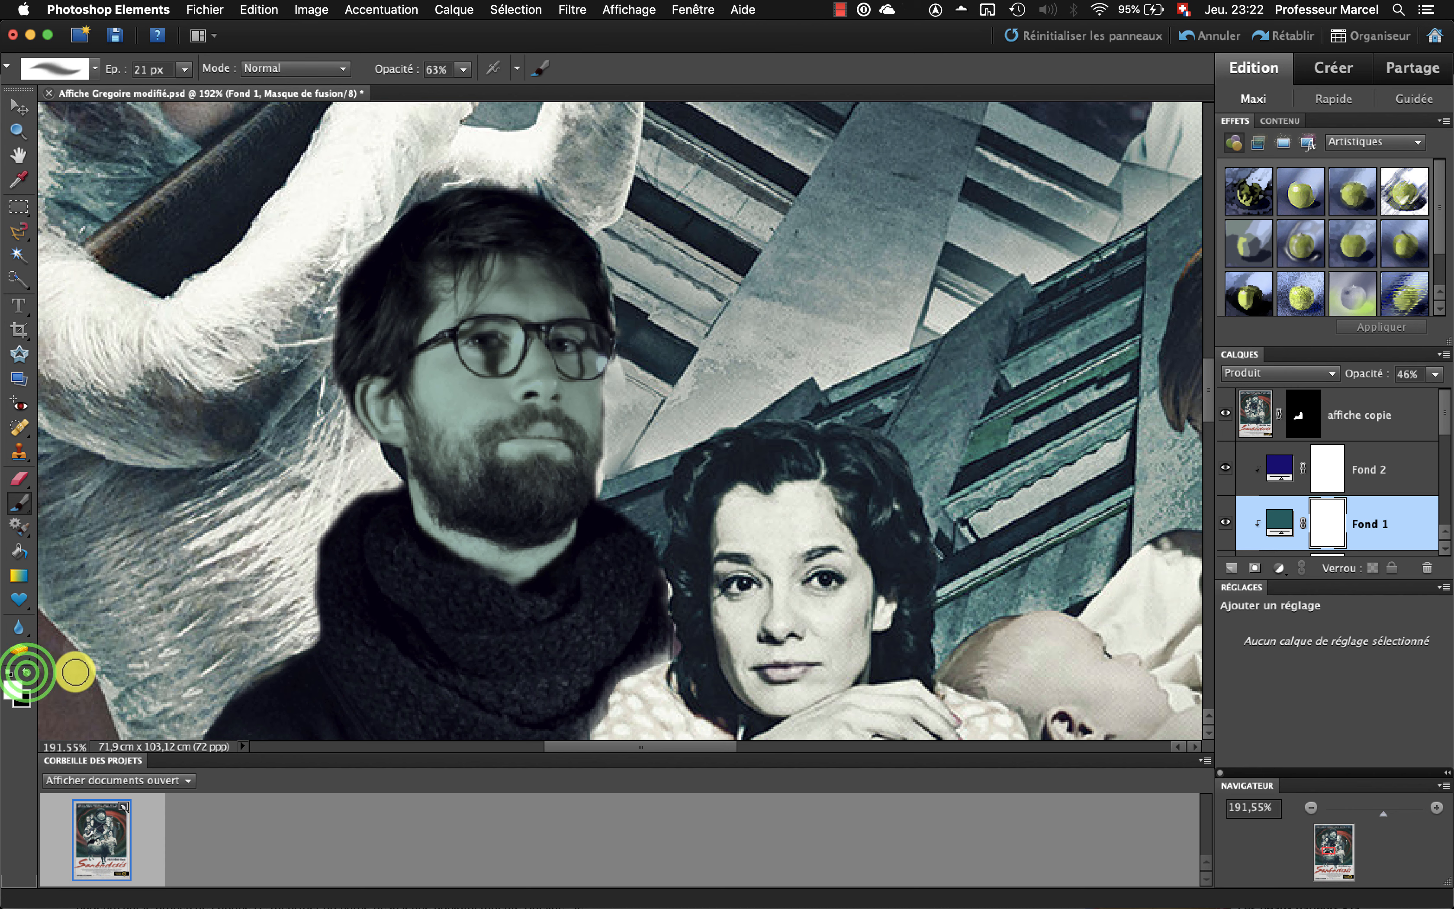
- Try masking the teal tint on the man's cheek with a 21 px brush at 63% opacity, then undo the strokes
{"action": "left_click", "coordinate": [460, 392]}
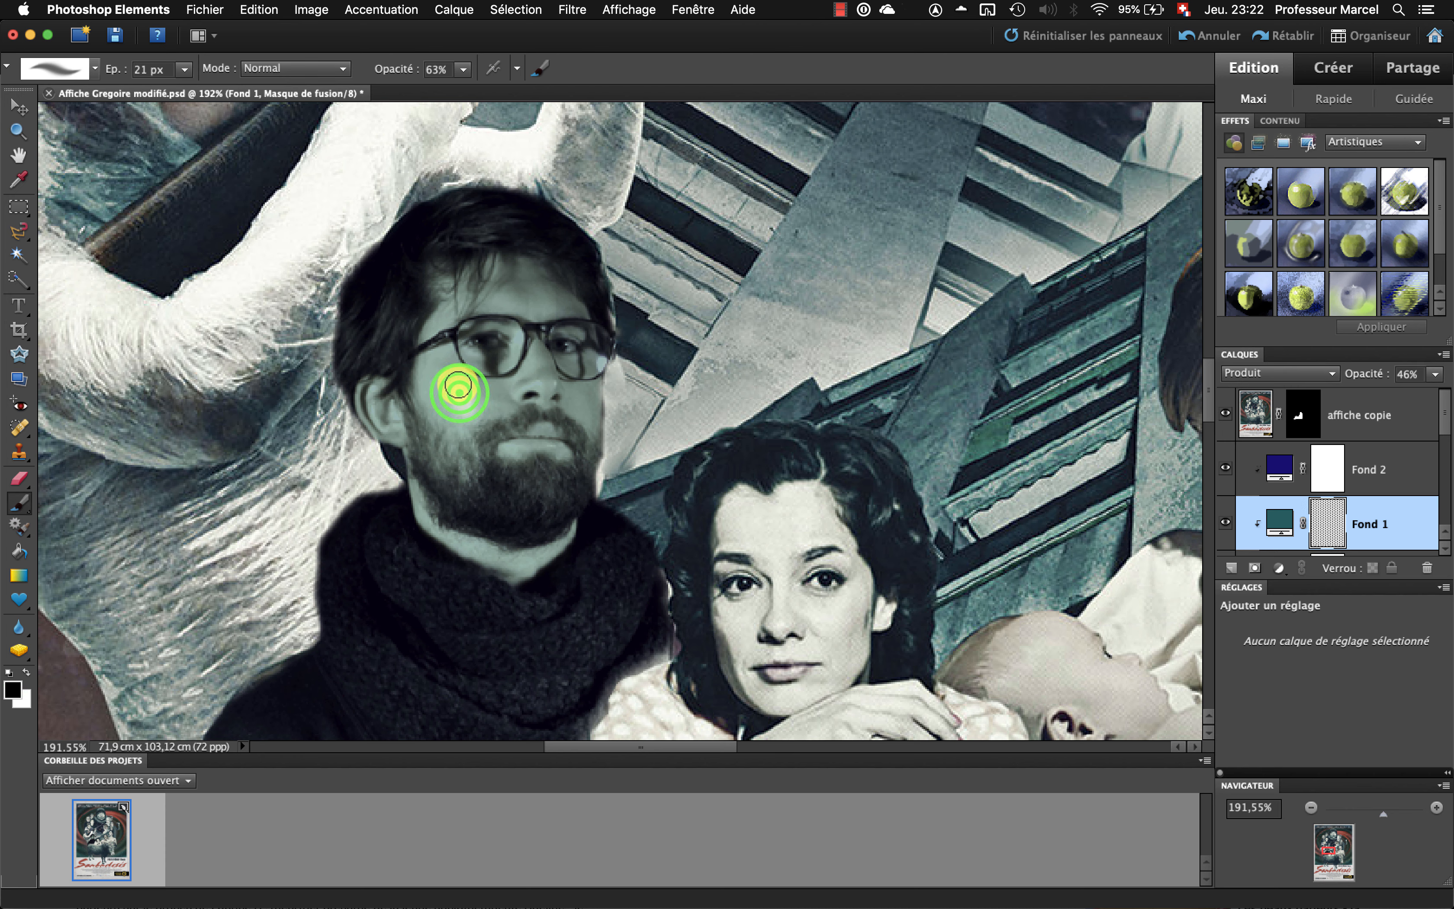
{"action": "left_click_drag", "start_coordinate": [460, 393], "coordinate": [442, 404]}
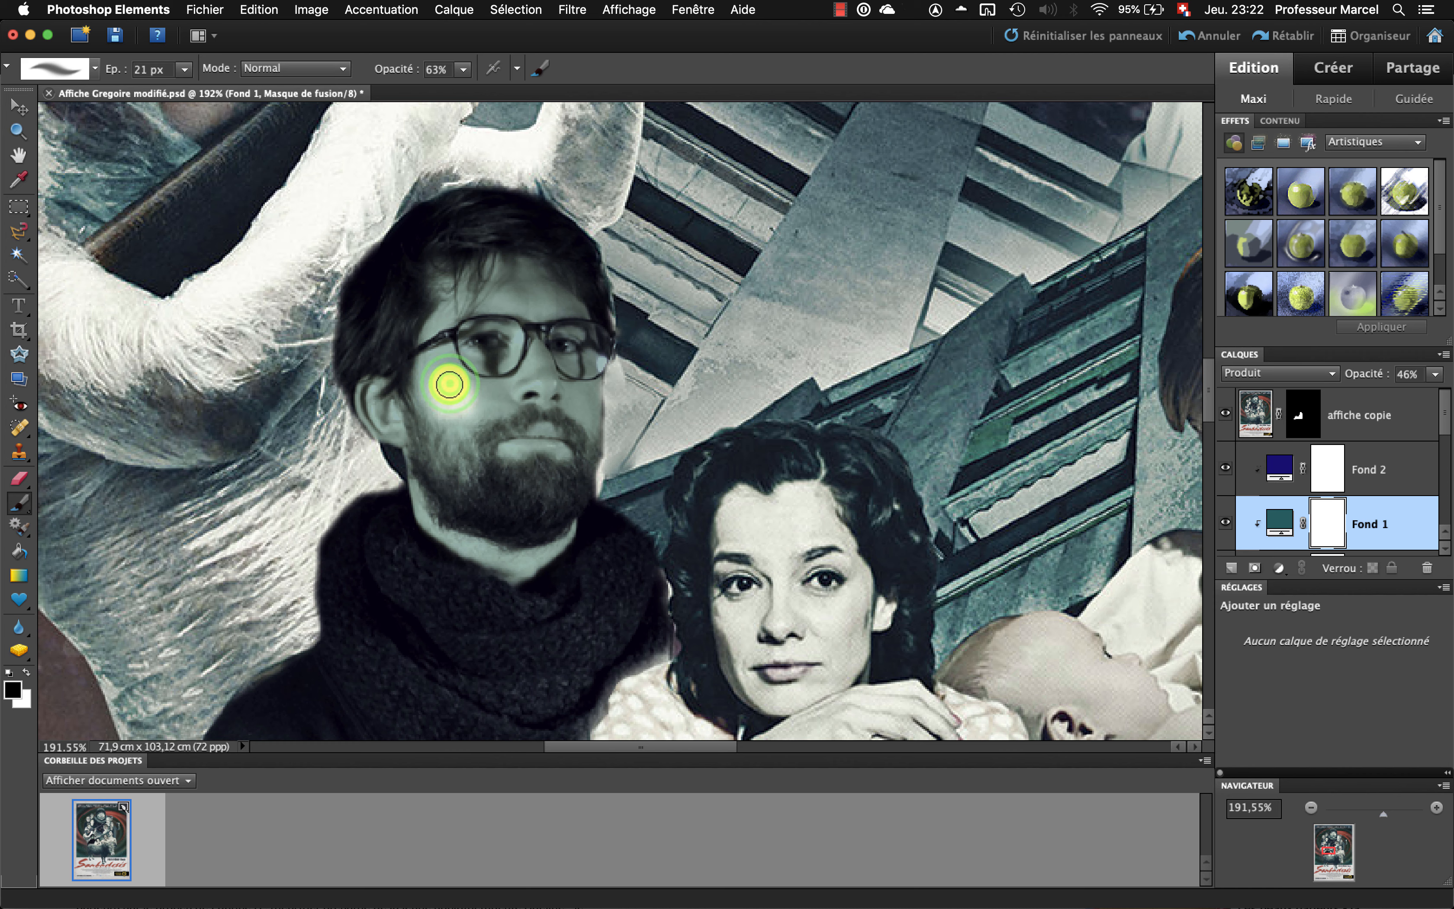
{"action": "left_click_drag", "start_coordinate": [449, 384], "coordinate": [458, 393]}
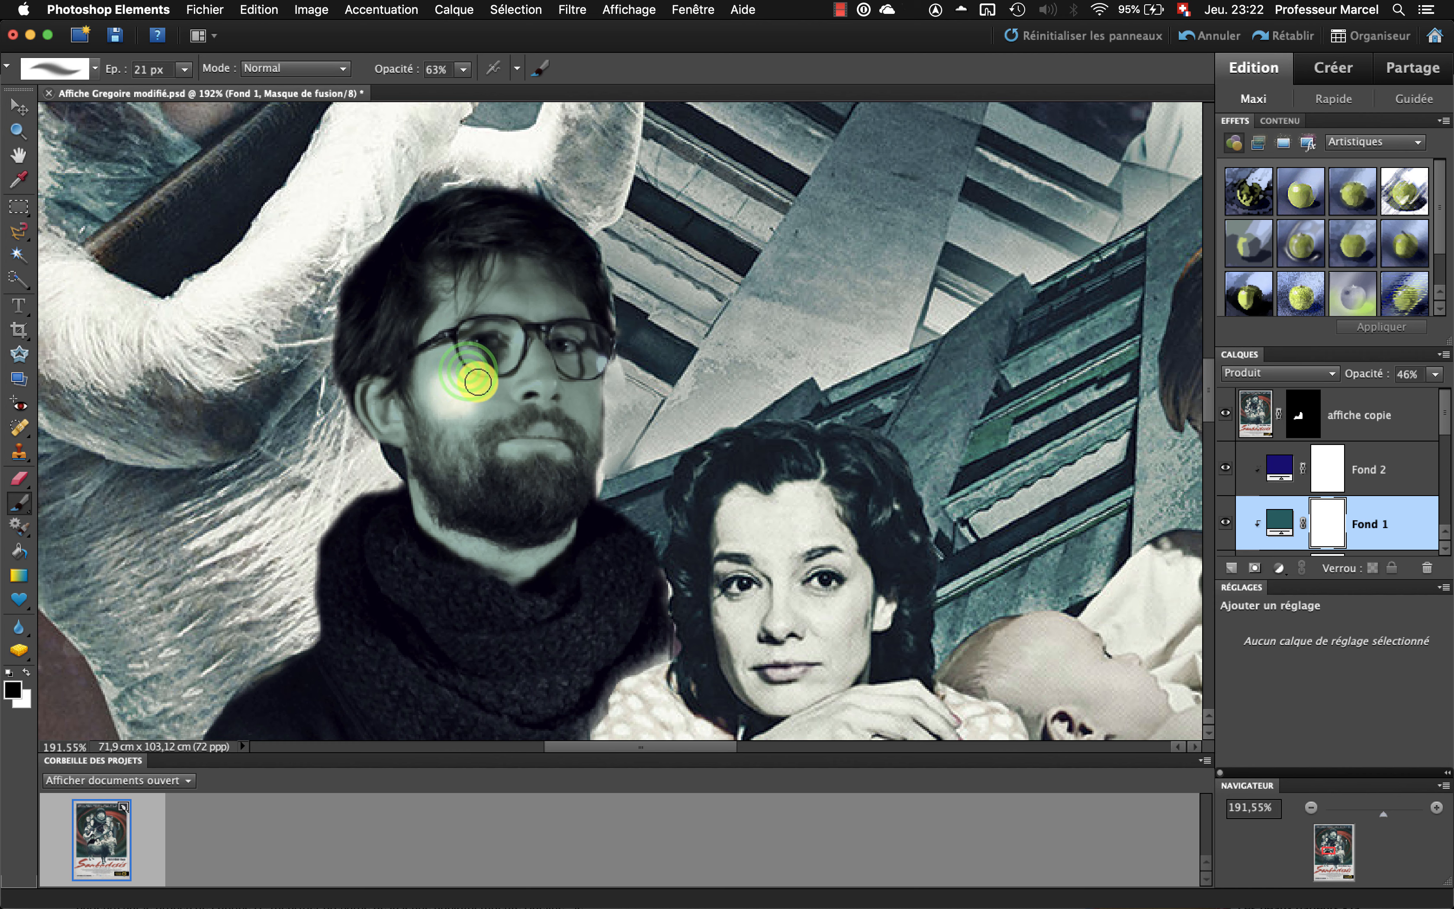
{"action": "mouse_move", "coordinate": [469, 373]}
{"action": "left_mouse_down"}
{"action": "mouse_move", "coordinate": [479, 426]}
{"action": "mouse_move", "coordinate": [443, 367]}
{"action": "mouse_move", "coordinate": [453, 412]}
{"action": "left_mouse_up"}
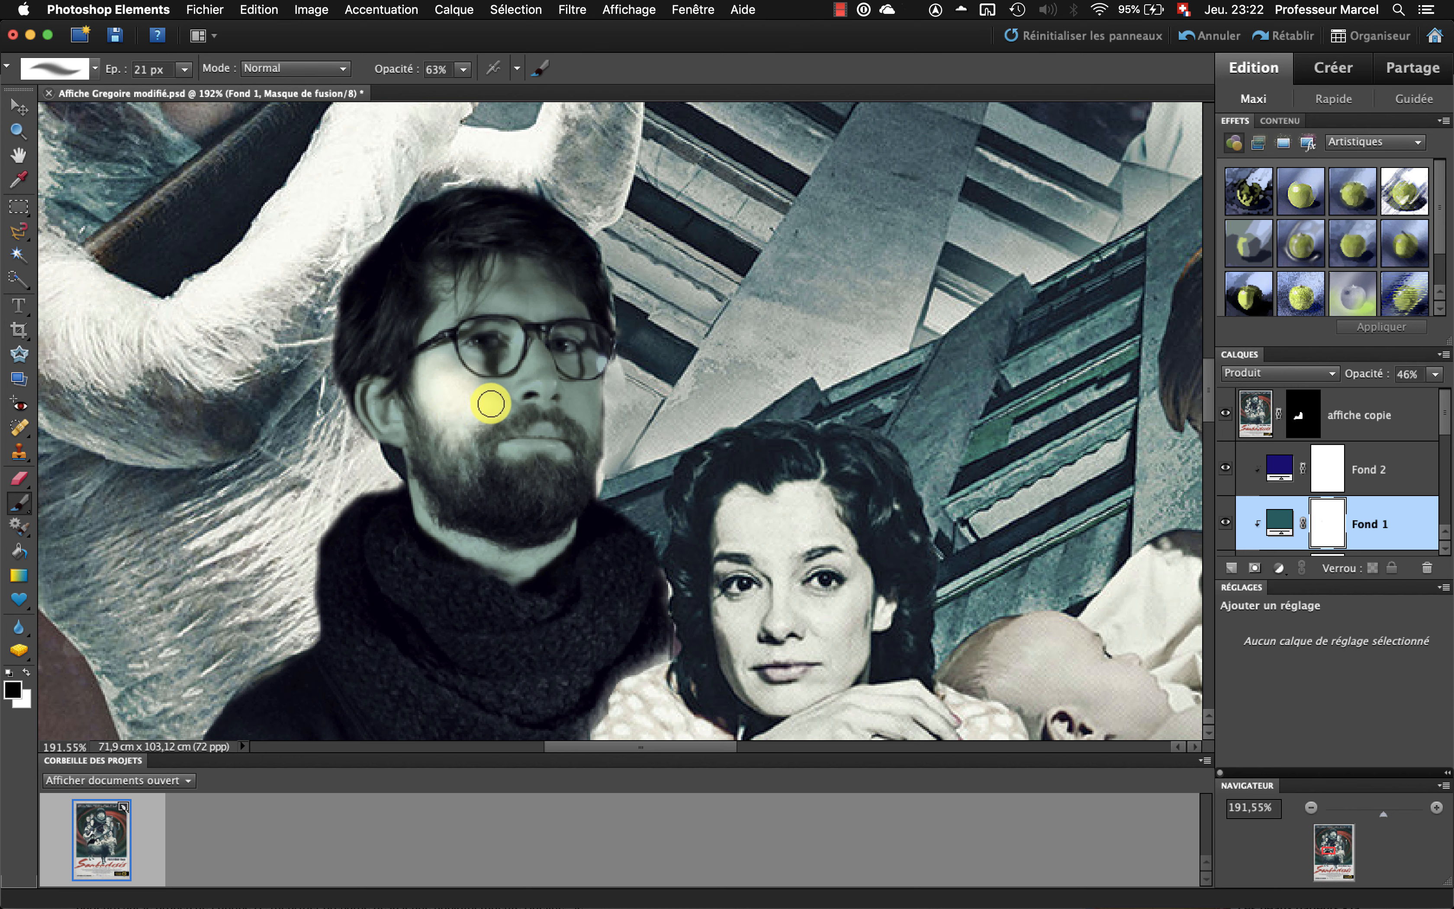
{"action": "key", "text": "super+z"}
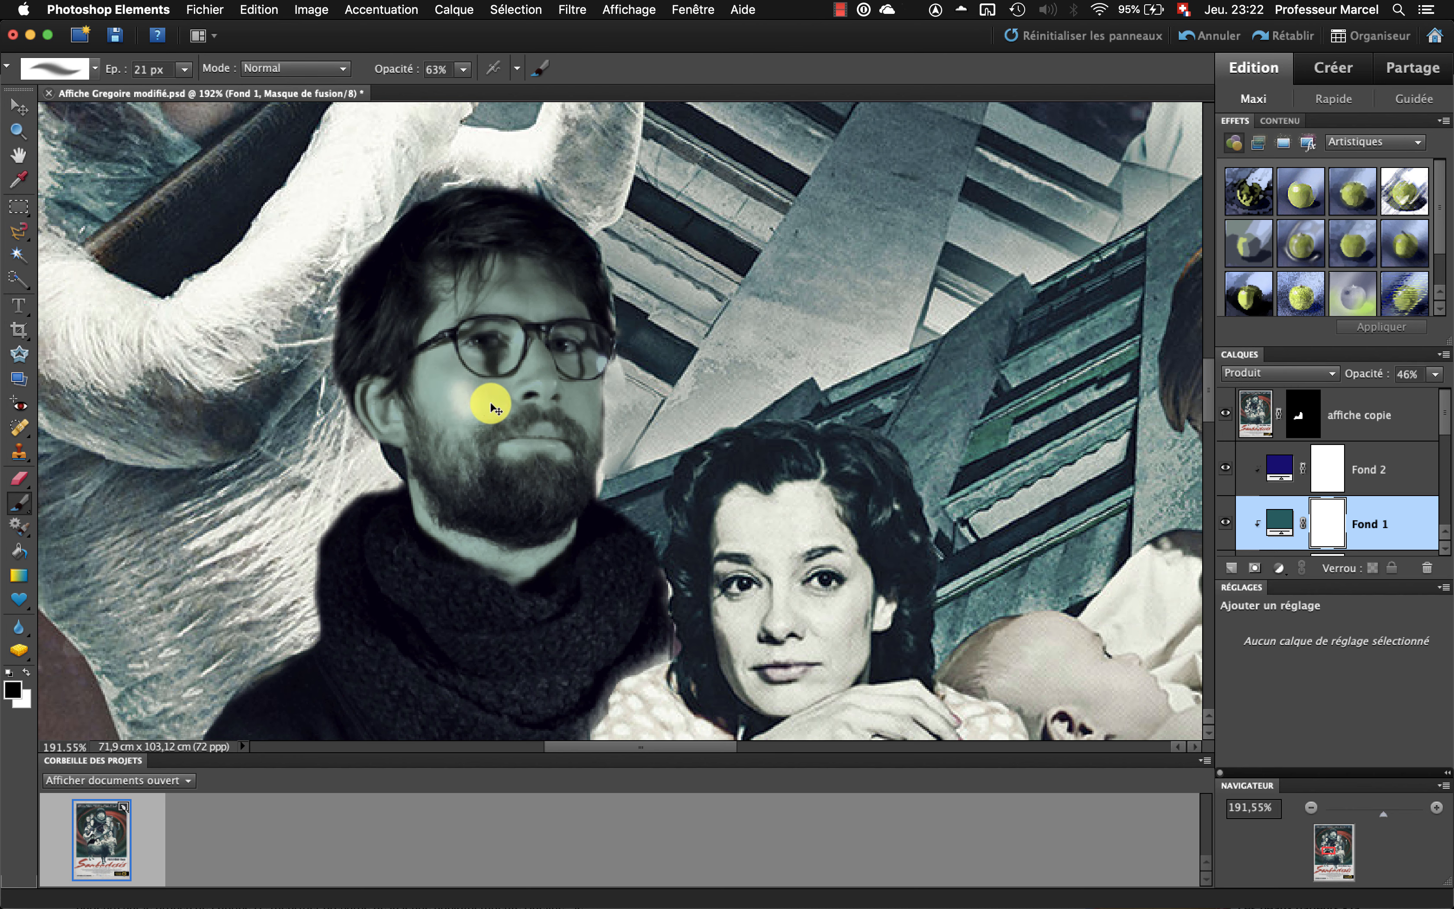
- Set the brush opacity to 30% and paint black on the Fond 1 mask over the man's cheeks, nose, forehead, ear and neck
{"action": "left_click_drag", "start_coordinate": [464, 68], "coordinate": [431, 91]}
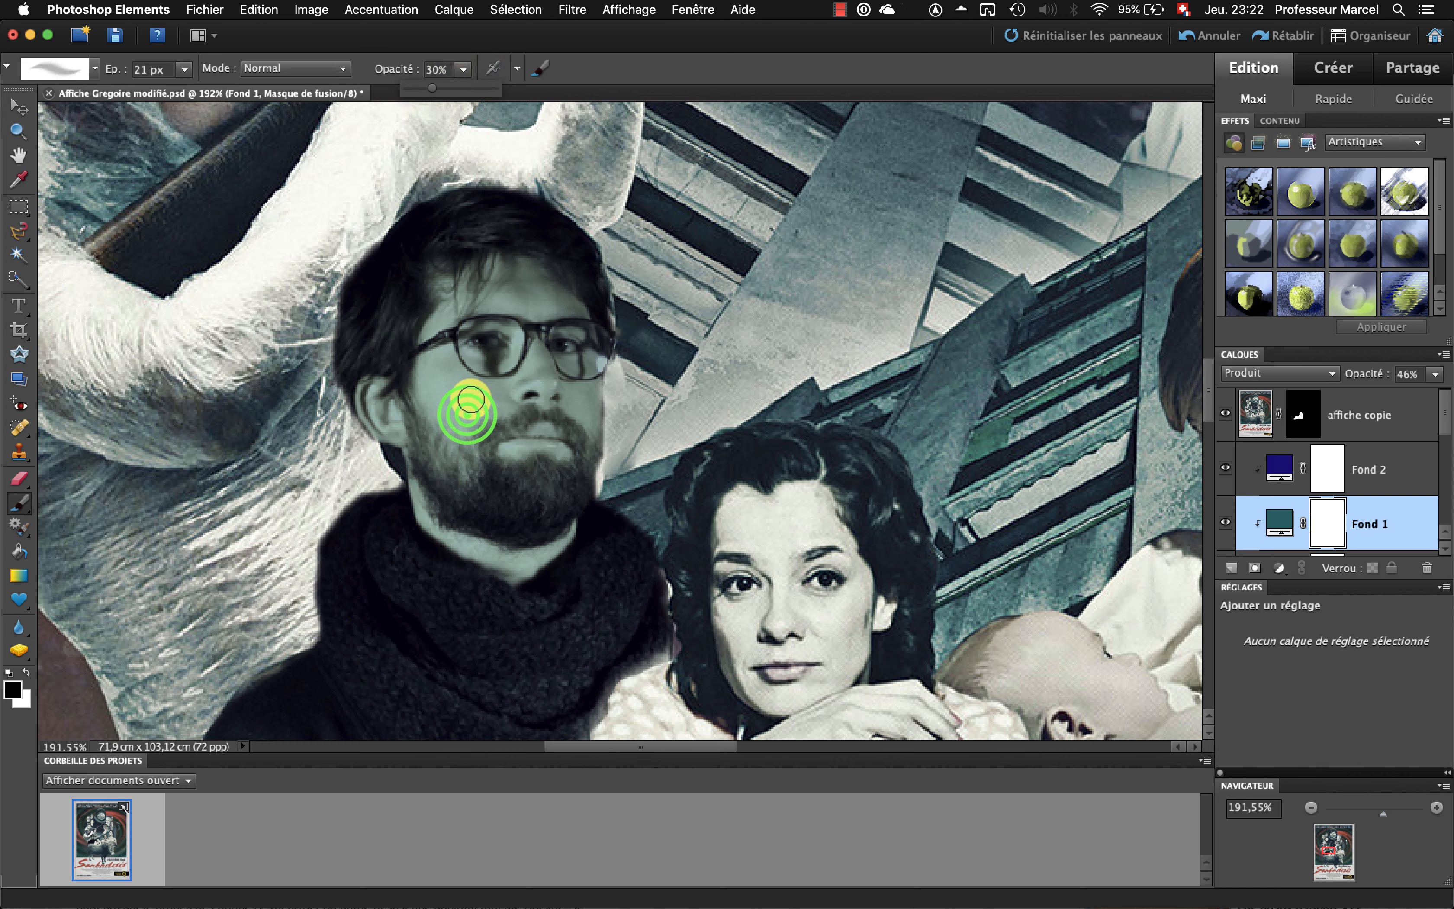
{"action": "mouse_move", "coordinate": [468, 414]}
{"action": "left_mouse_down"}
{"action": "mouse_move", "coordinate": [441, 376]}
{"action": "mouse_move", "coordinate": [441, 397]}
{"action": "mouse_move", "coordinate": [464, 376]}
{"action": "mouse_move", "coordinate": [513, 373]}
{"action": "mouse_move", "coordinate": [496, 400]}
{"action": "mouse_move", "coordinate": [507, 386]}
{"action": "left_mouse_up"}
{"action": "mouse_move", "coordinate": [453, 308]}
{"action": "left_mouse_down"}
{"action": "mouse_move", "coordinate": [448, 344]}
{"action": "mouse_move", "coordinate": [460, 289]}
{"action": "mouse_move", "coordinate": [512, 285]}
{"action": "mouse_move", "coordinate": [564, 321]}
{"action": "mouse_move", "coordinate": [565, 415]}
{"action": "mouse_move", "coordinate": [552, 363]}
{"action": "mouse_move", "coordinate": [579, 441]}
{"action": "left_mouse_up"}
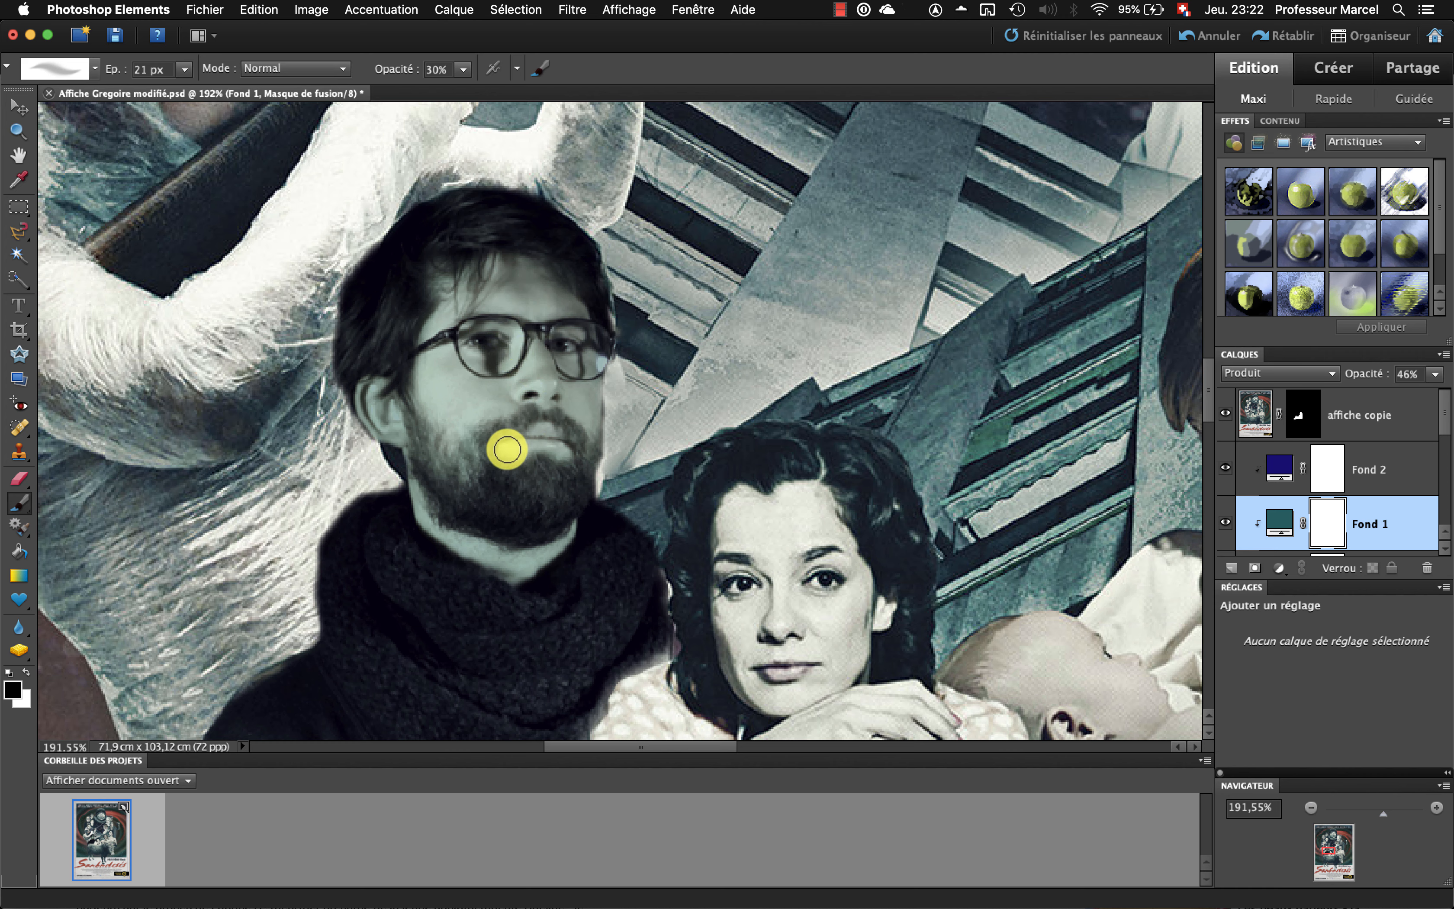
{"action": "mouse_move", "coordinate": [524, 306]}
{"action": "left_mouse_down"}
{"action": "mouse_move", "coordinate": [520, 325]}
{"action": "mouse_move", "coordinate": [525, 307]}
{"action": "left_mouse_up"}
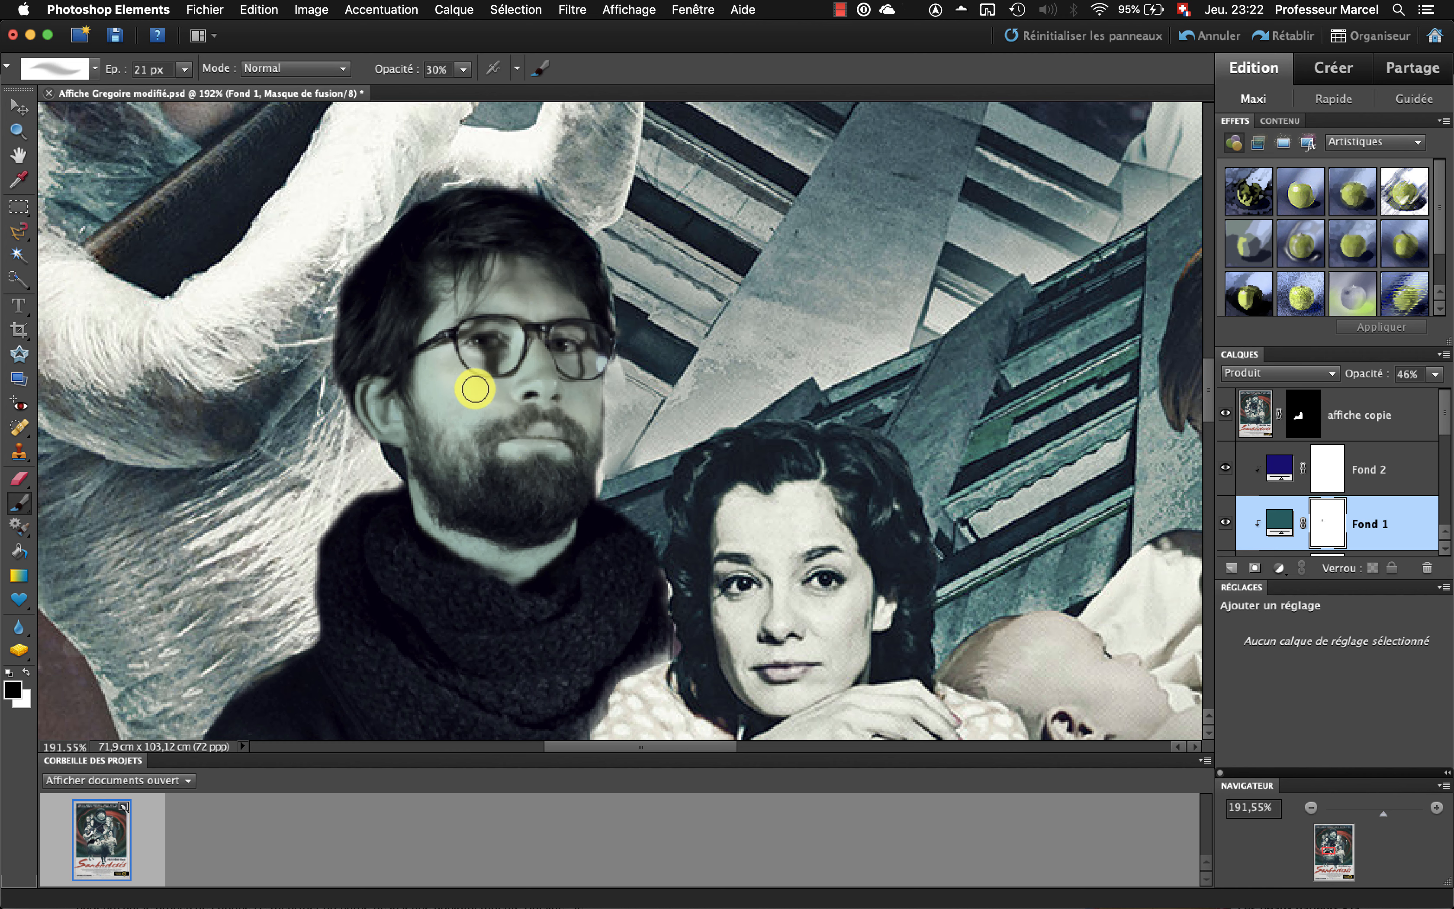
{"action": "left_click_drag", "start_coordinate": [583, 410], "coordinate": [615, 412]}
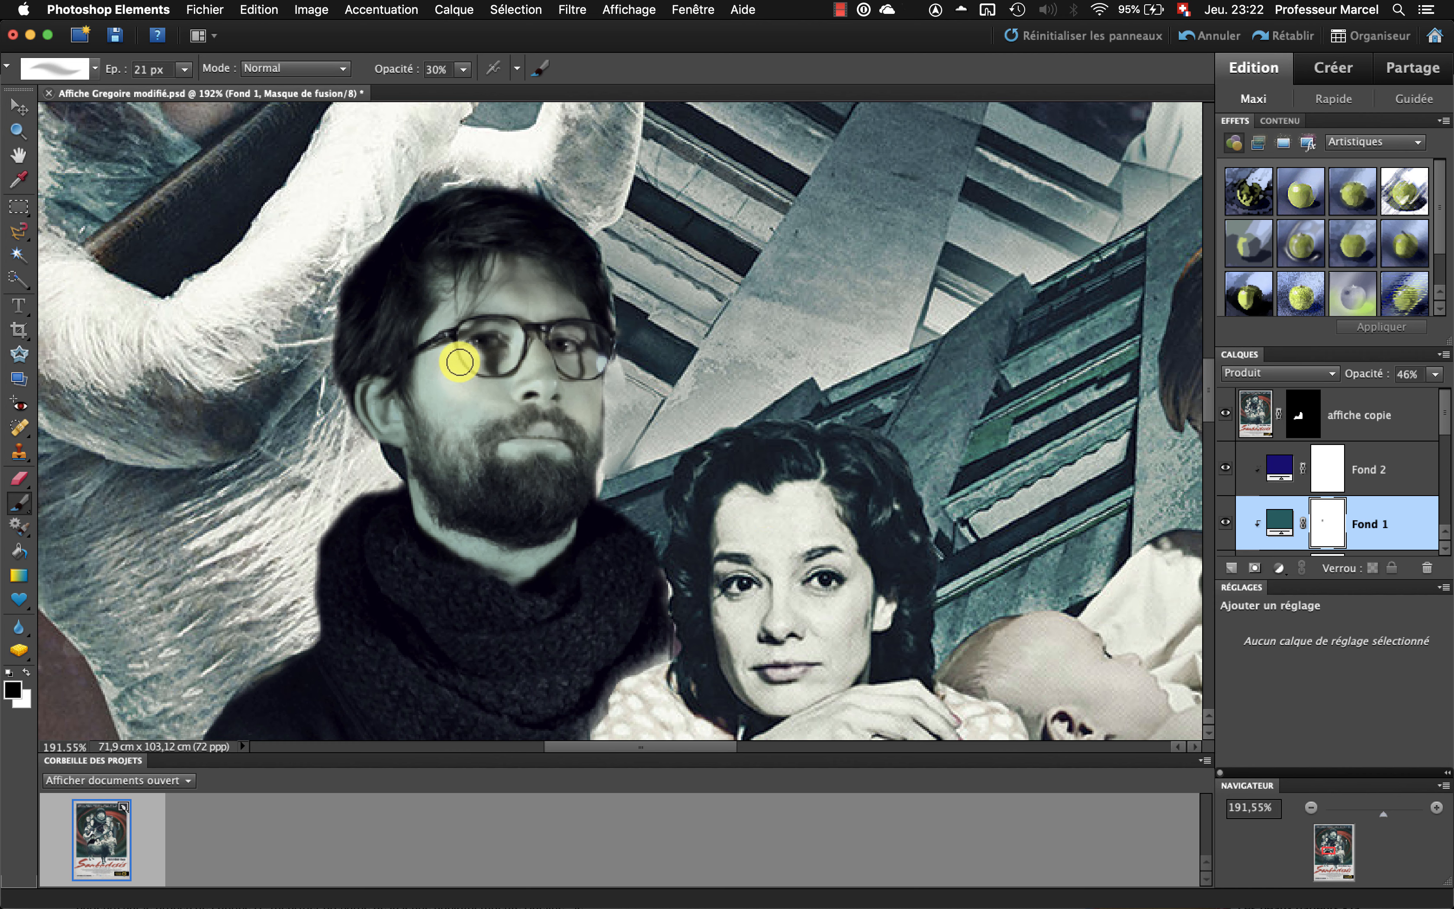
{"action": "mouse_move", "coordinate": [384, 411]}
{"action": "left_mouse_down"}
{"action": "mouse_move", "coordinate": [428, 421]}
{"action": "mouse_move", "coordinate": [387, 417]}
{"action": "left_mouse_up"}
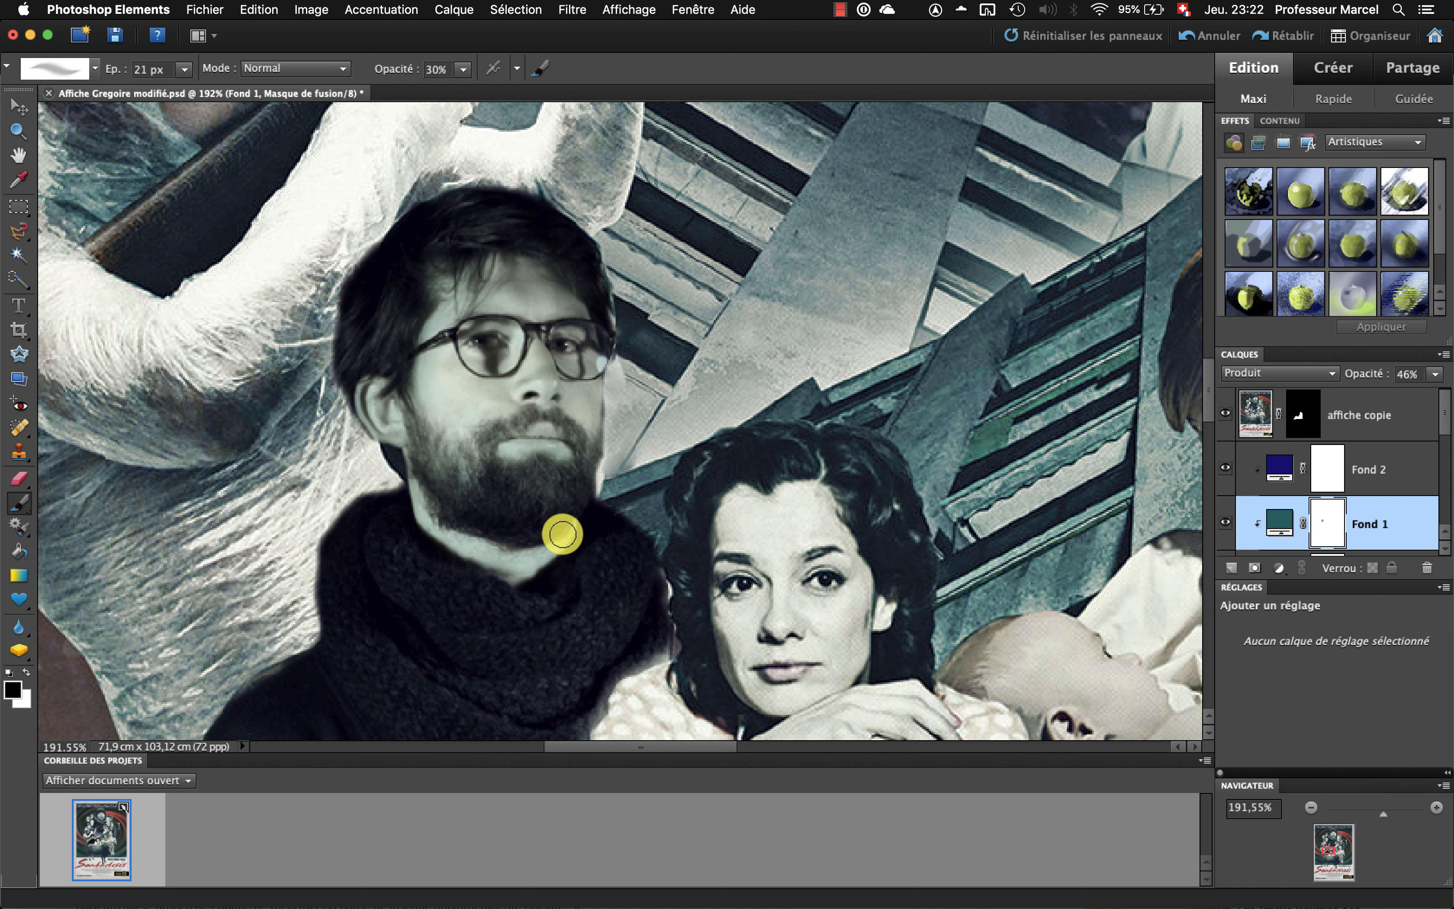
{"action": "mouse_move", "coordinate": [459, 374]}
{"action": "left_mouse_down"}
{"action": "mouse_move", "coordinate": [471, 341]}
{"action": "mouse_move", "coordinate": [460, 392]}
{"action": "mouse_move", "coordinate": [421, 373]}
{"action": "mouse_move", "coordinate": [471, 387]}
{"action": "left_mouse_up"}
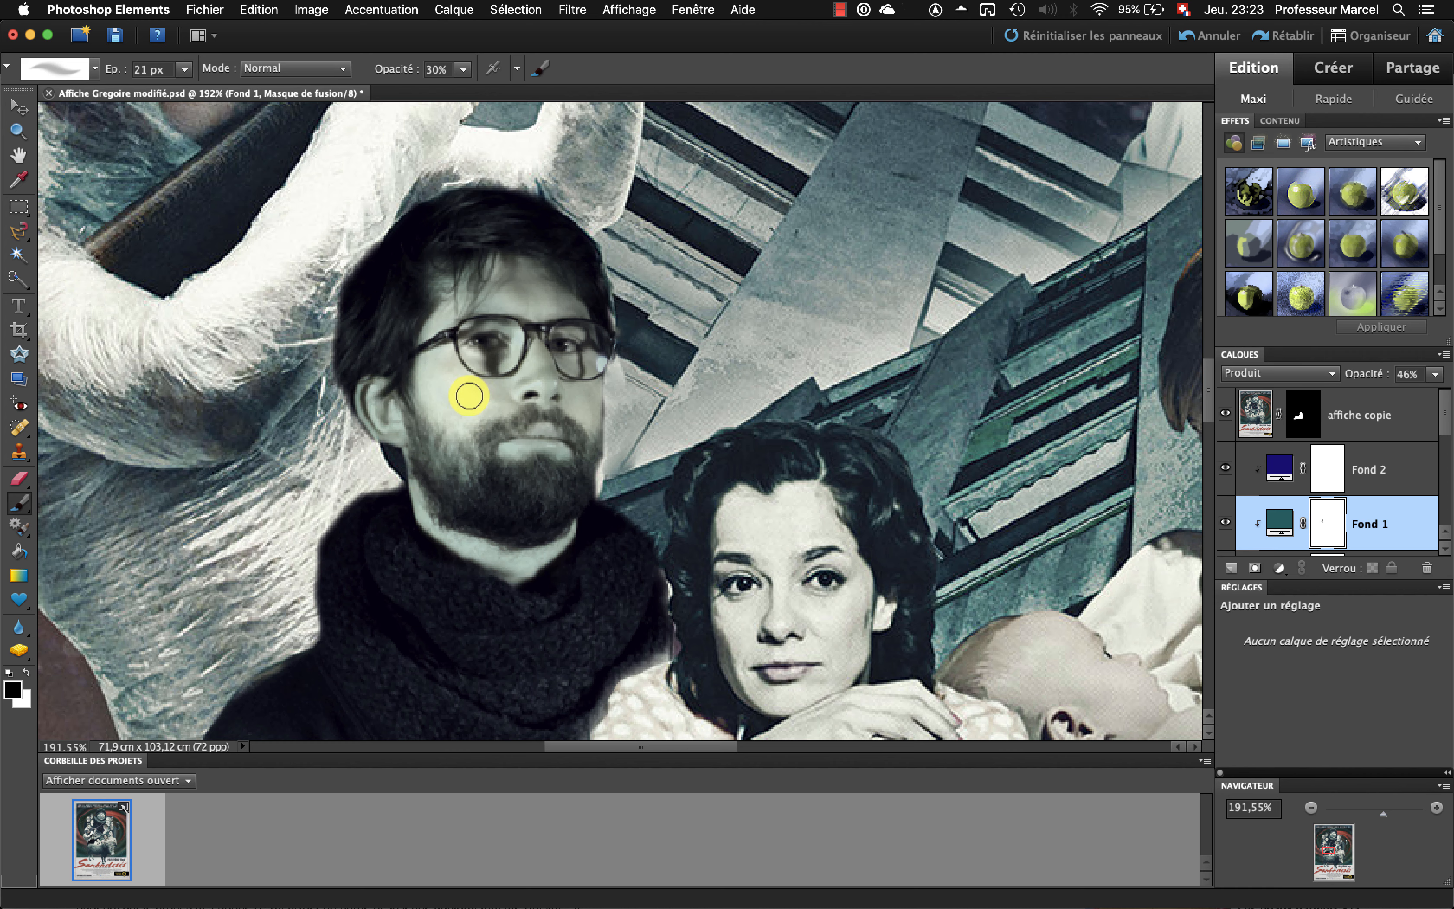
{"action": "mouse_move", "coordinate": [513, 275]}
{"action": "left_mouse_down"}
{"action": "mouse_move", "coordinate": [511, 314]}
{"action": "mouse_move", "coordinate": [449, 301]}
{"action": "left_mouse_up"}
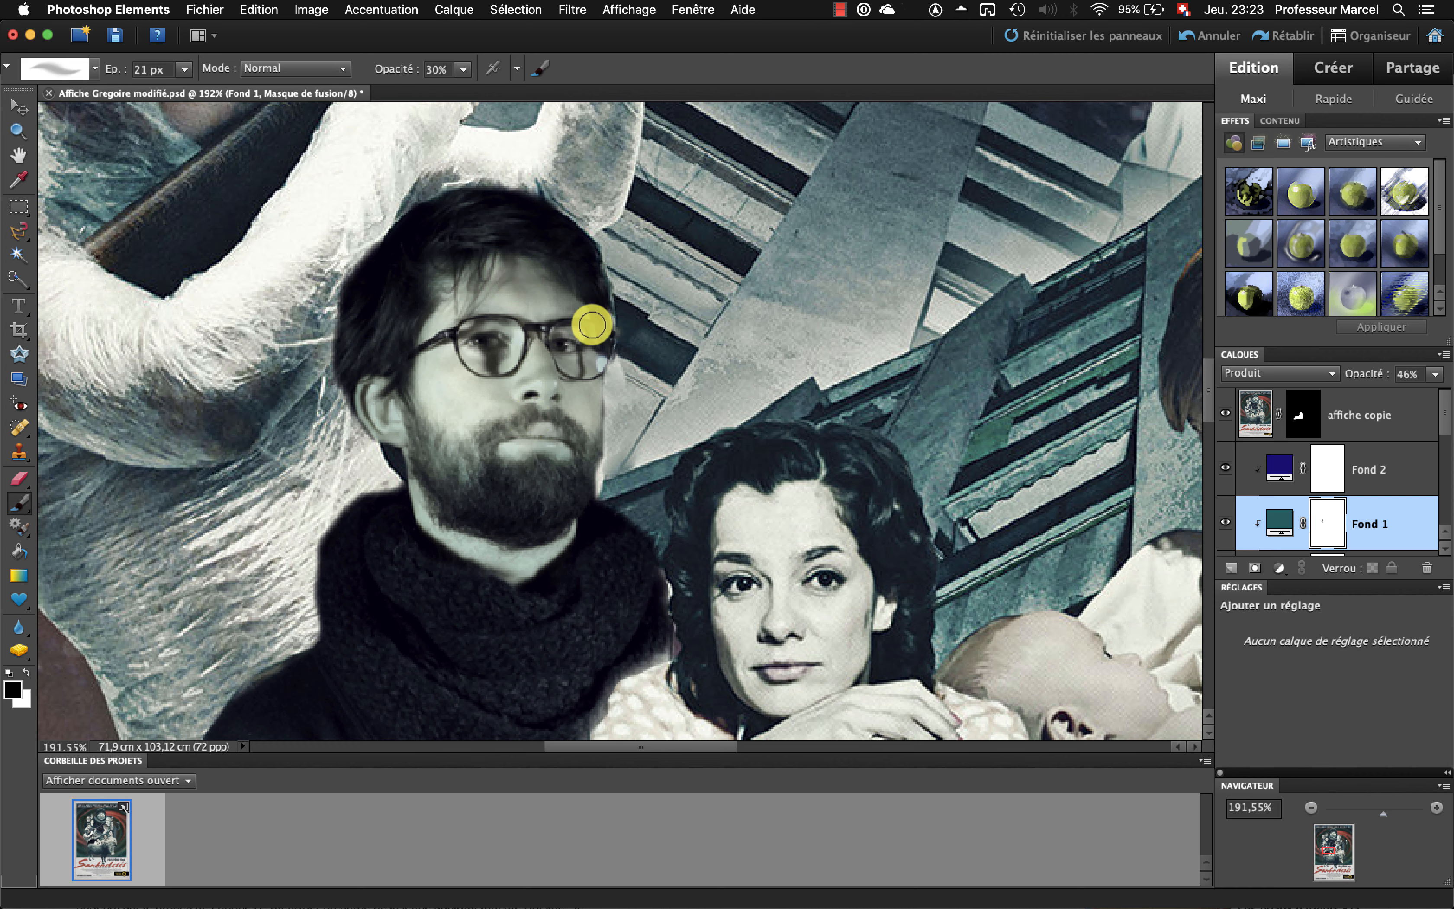
{"action": "left_click", "coordinate": [578, 400]}
{"action": "left_click", "coordinate": [450, 385]}
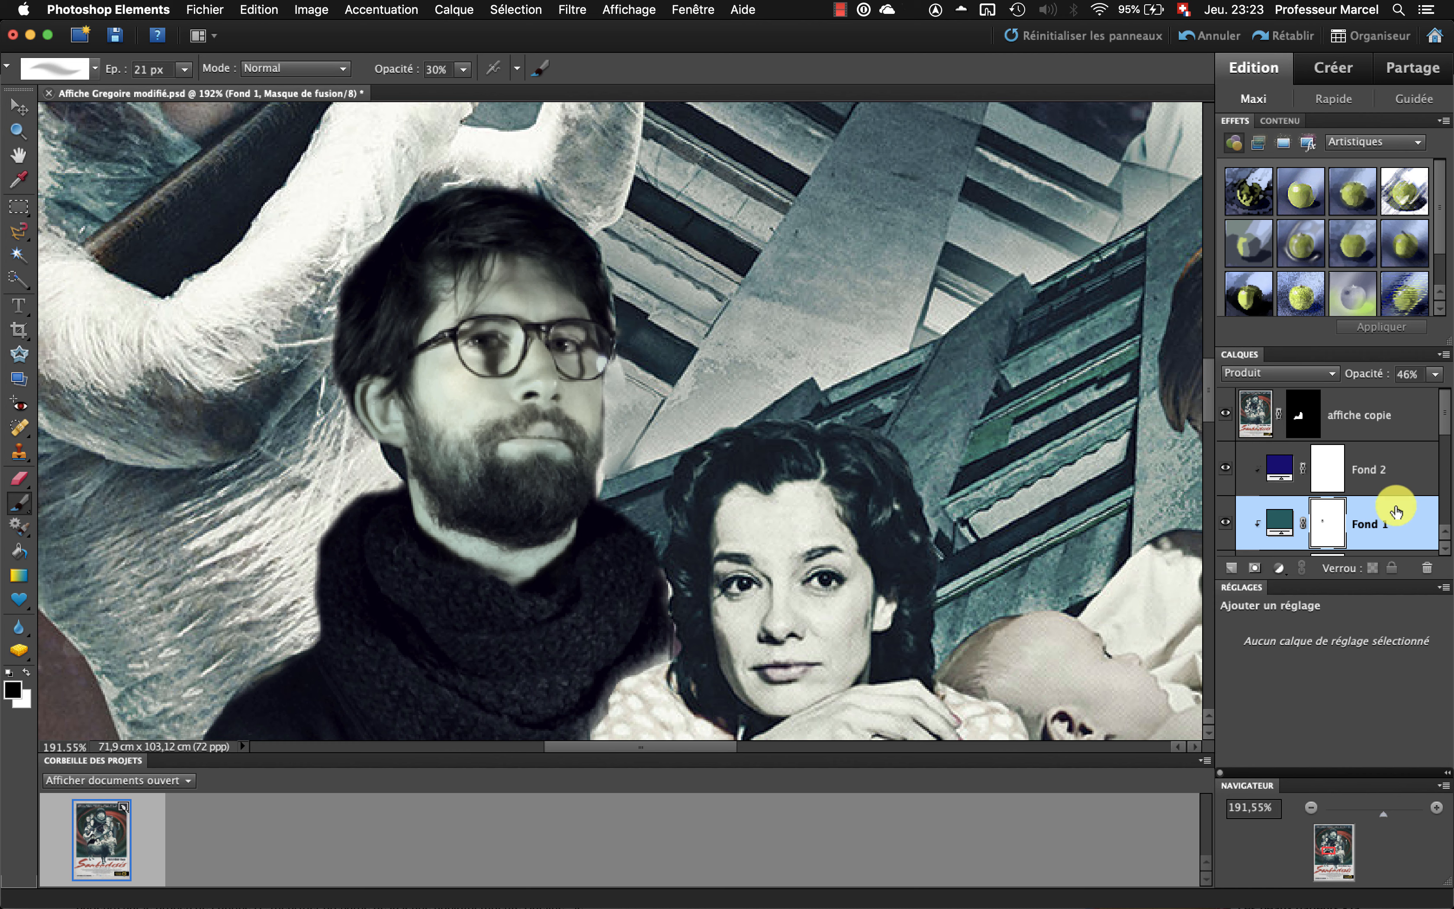
- Set the saturation of the Teinte/Saturation 1 adjustment layer to -90
{"action": "scroll", "coordinate": [1395, 505], "scroll_direction": "down", "scroll_amount": 5}
{"action": "double_click", "coordinate": [1389, 481]}
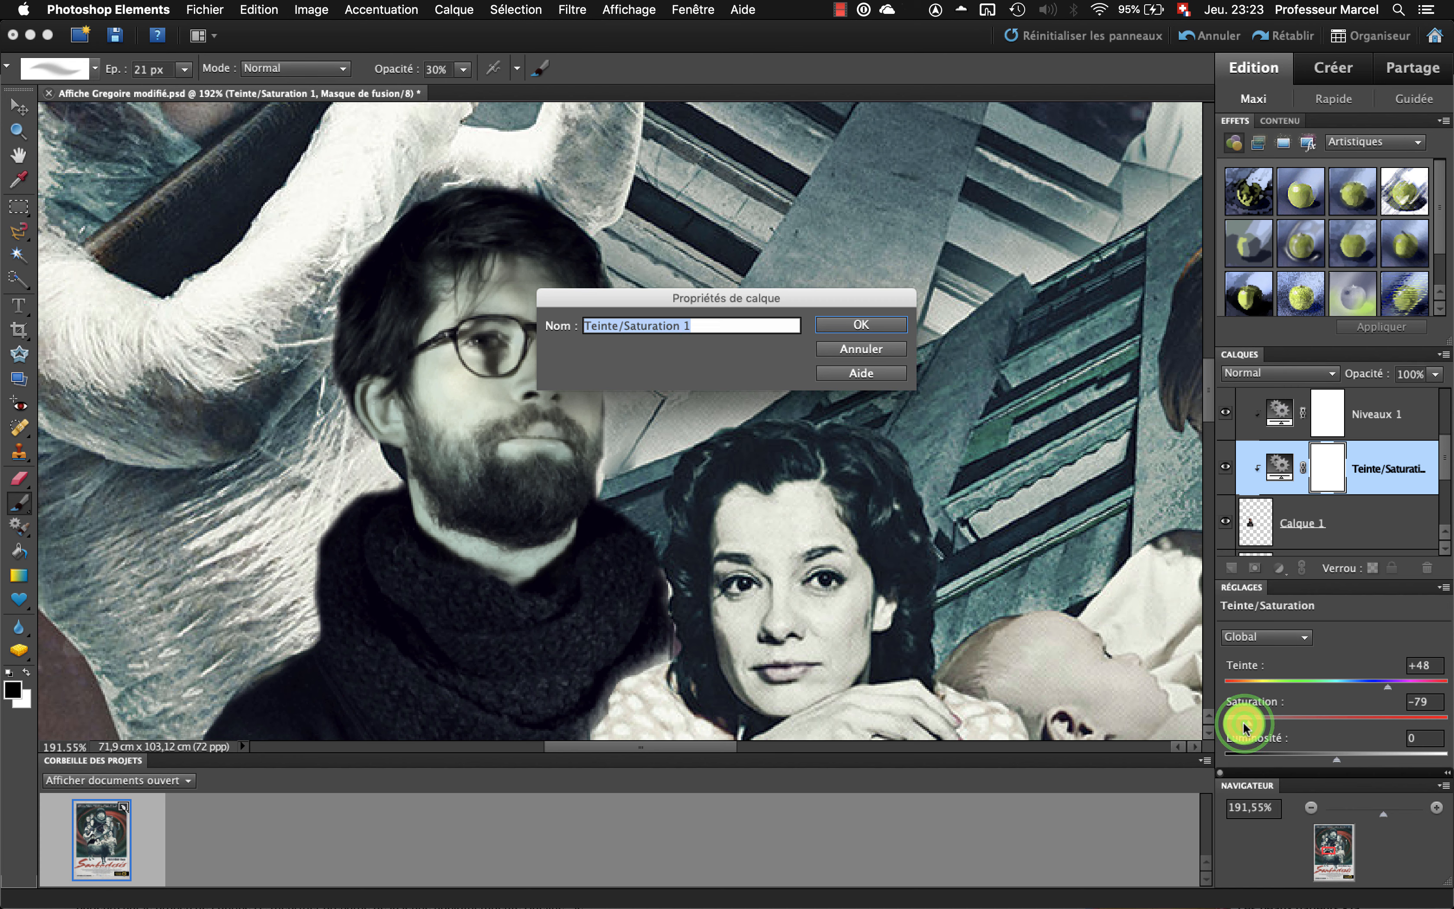
{"action": "left_click", "coordinate": [880, 323]}
{"action": "left_click", "coordinate": [1246, 720]}
{"action": "left_click", "coordinate": [1248, 721]}
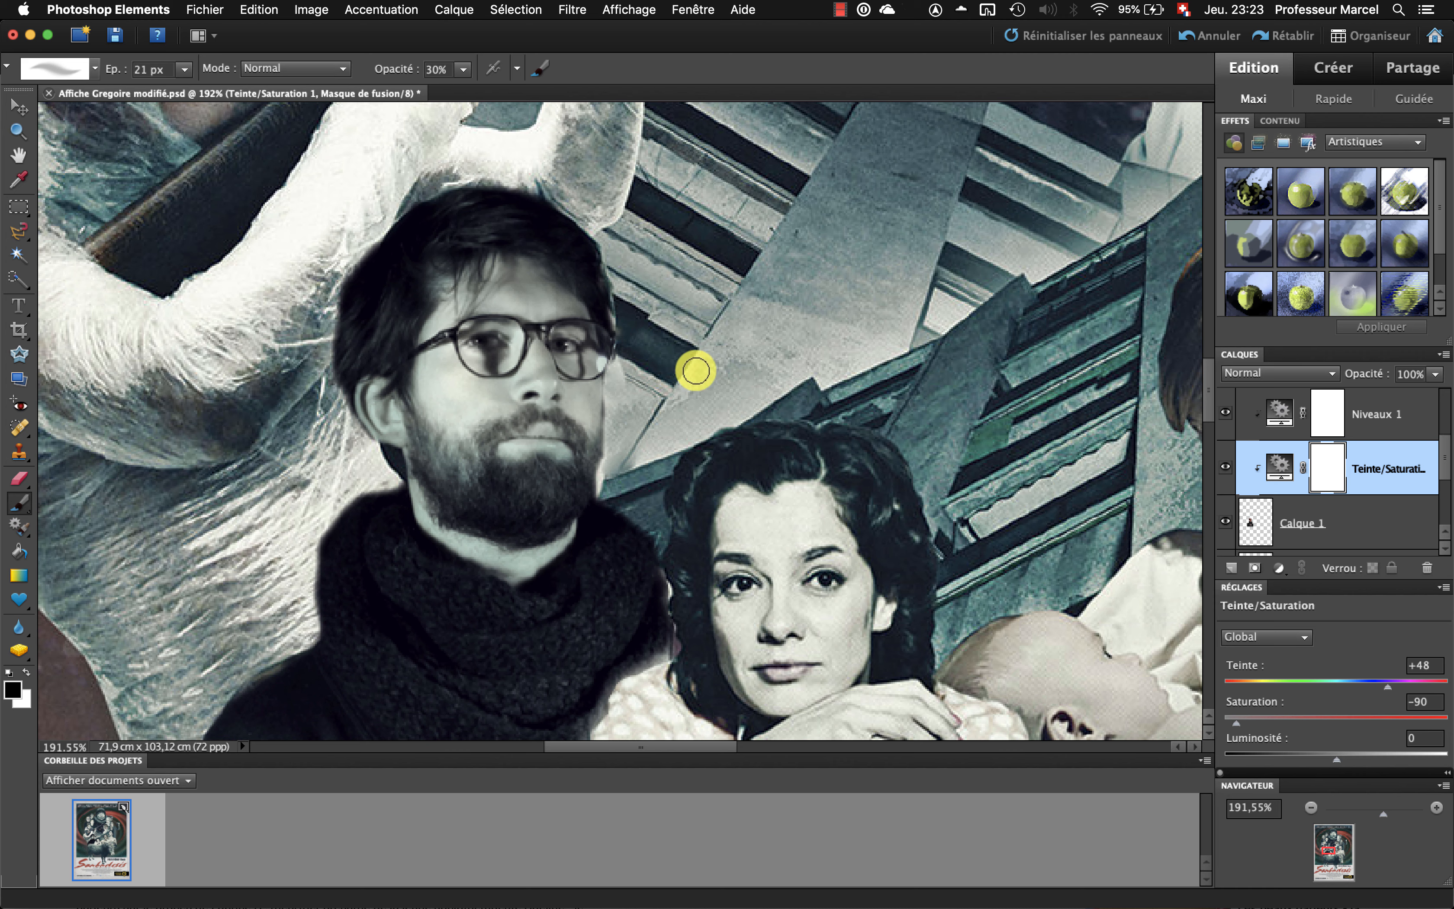
{"action": "left_click", "coordinate": [571, 9]}
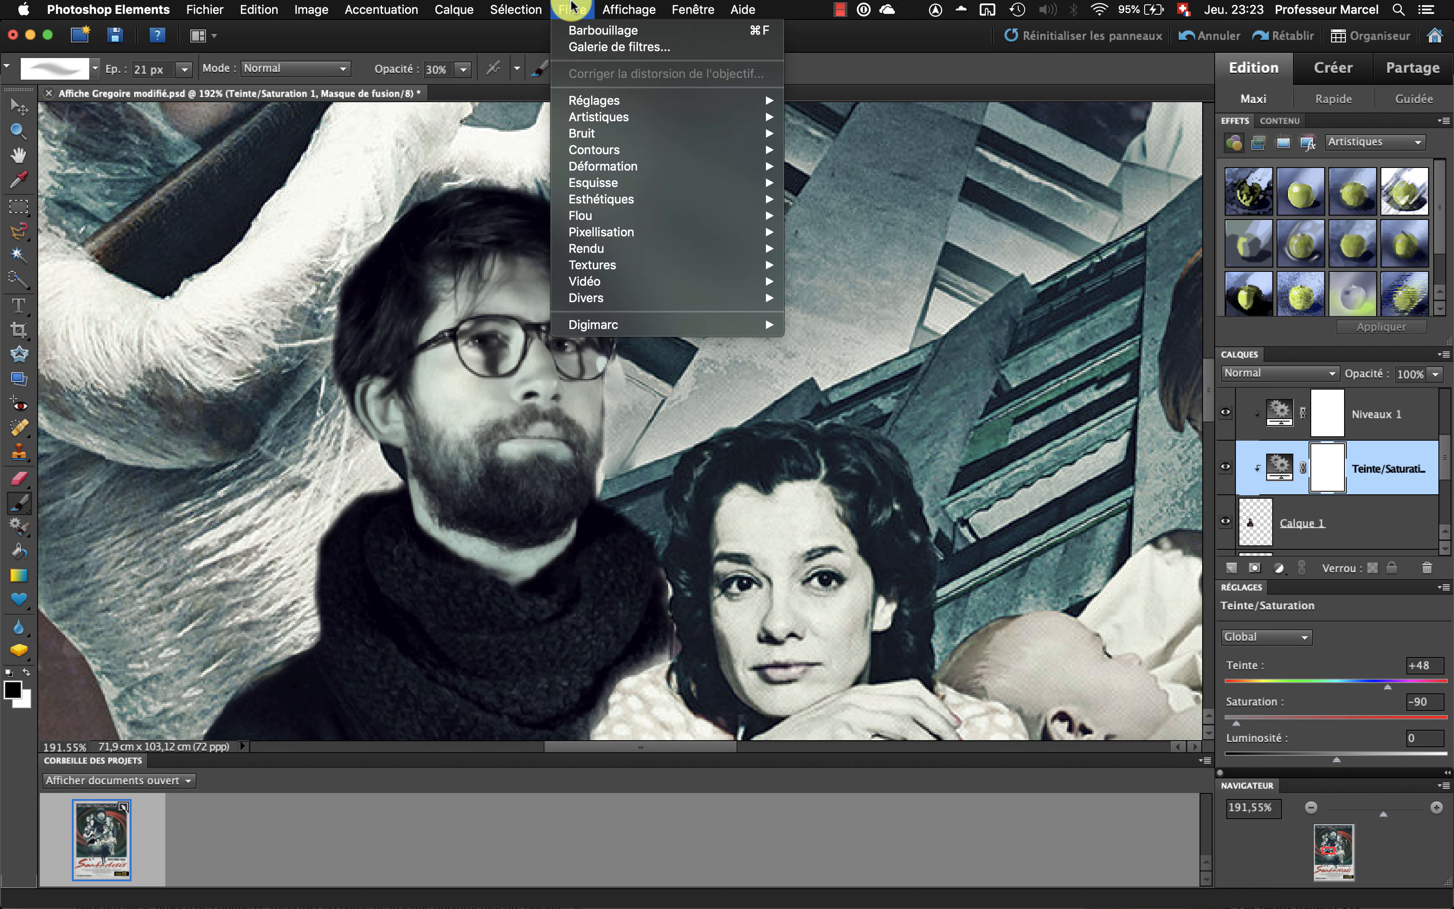
{"action": "mouse_move", "coordinate": [610, 116]}
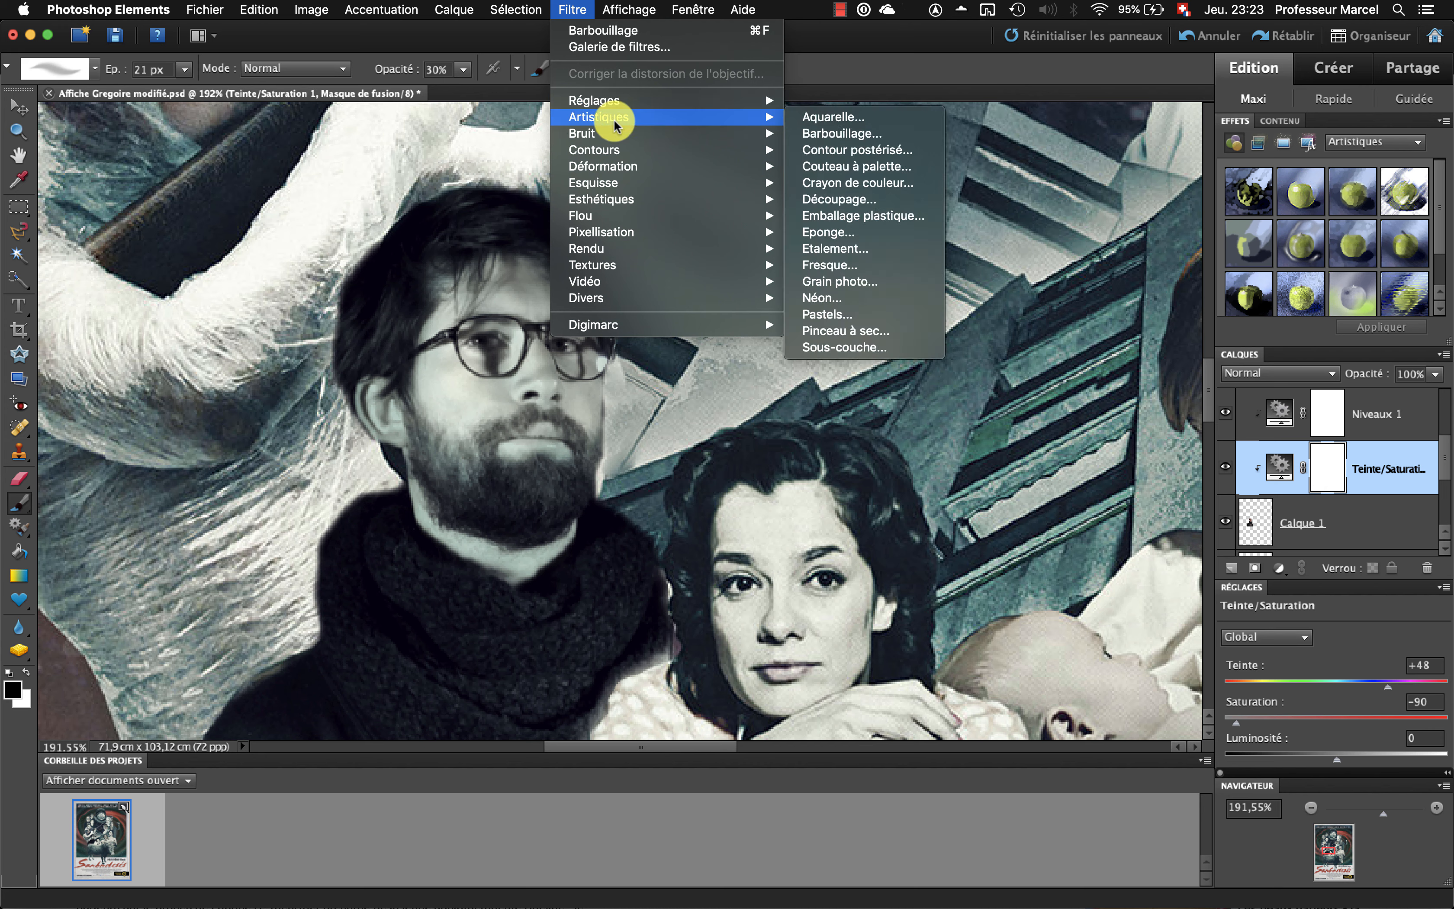
{"action": "left_click", "coordinate": [816, 117]}
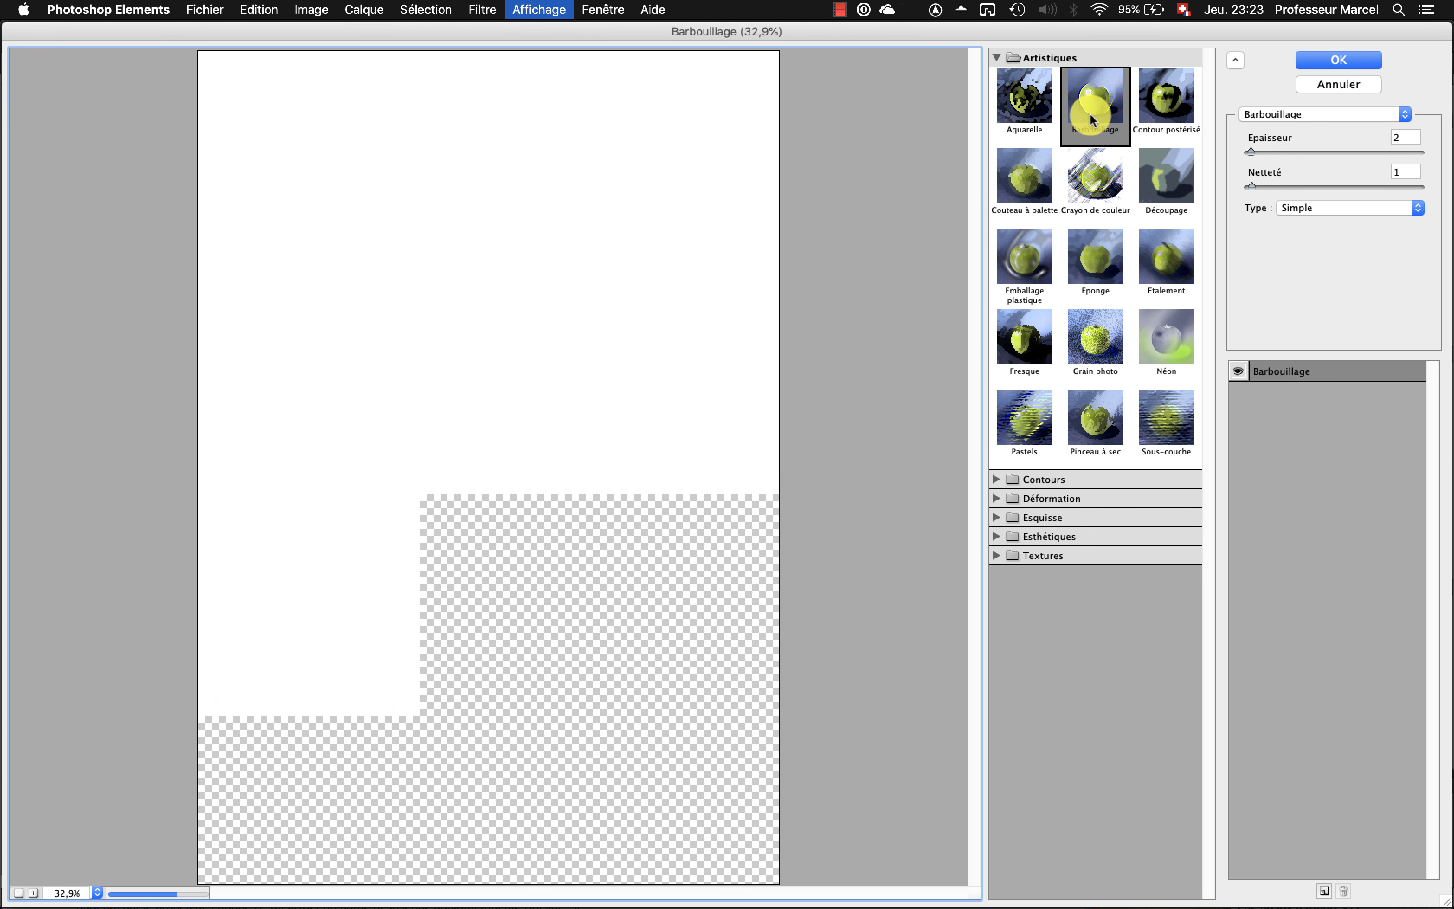
{"action": "left_click", "coordinate": [1338, 84]}
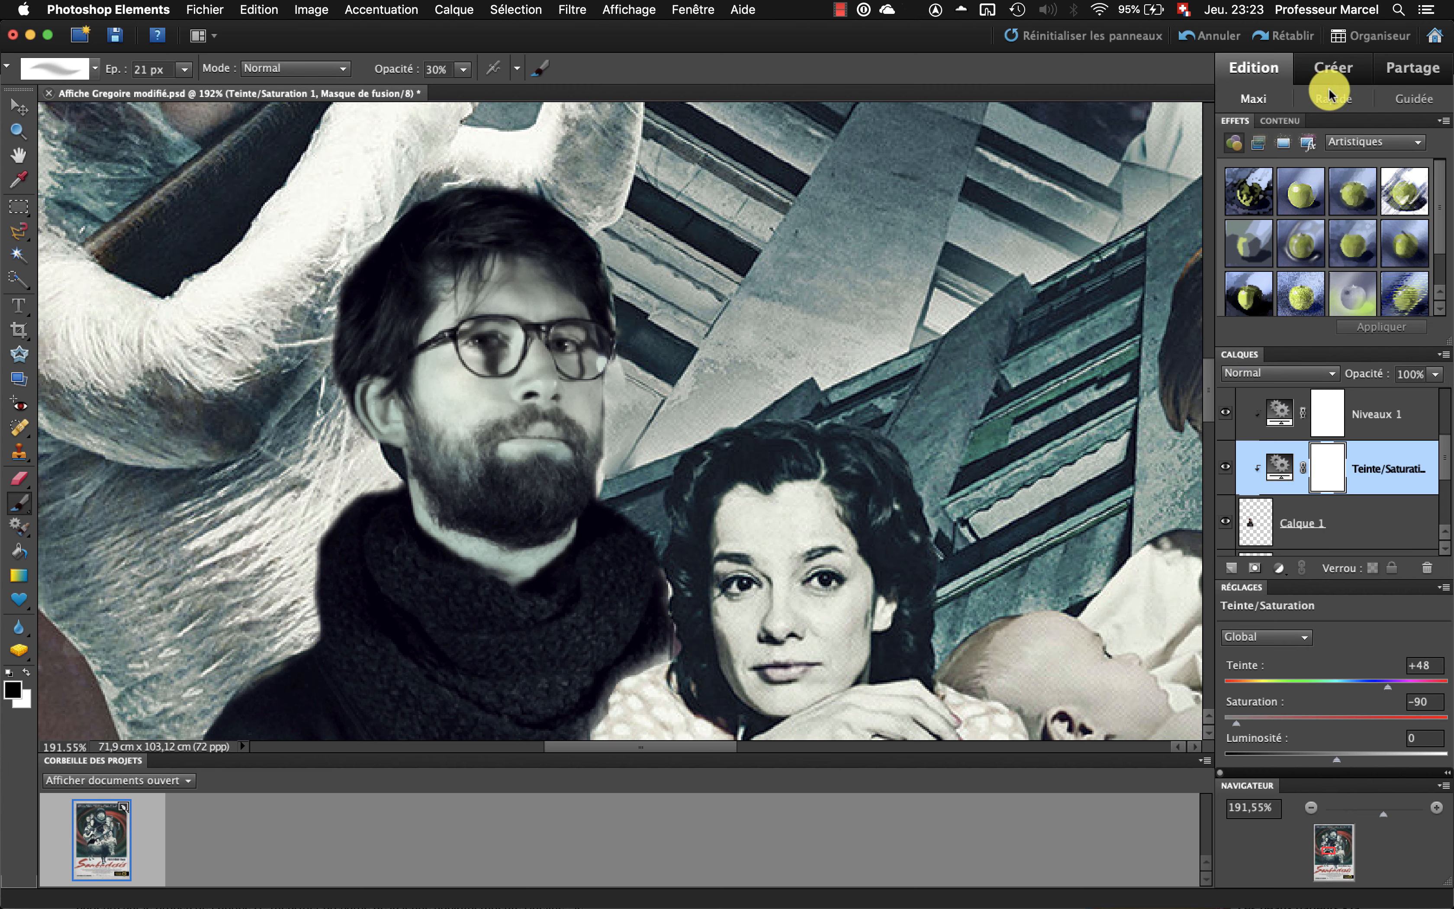
- Try the Barbouillage filter on the Calque 1 layer, then undo it together with the last saturation change
{"action": "left_click", "coordinate": [1316, 521]}
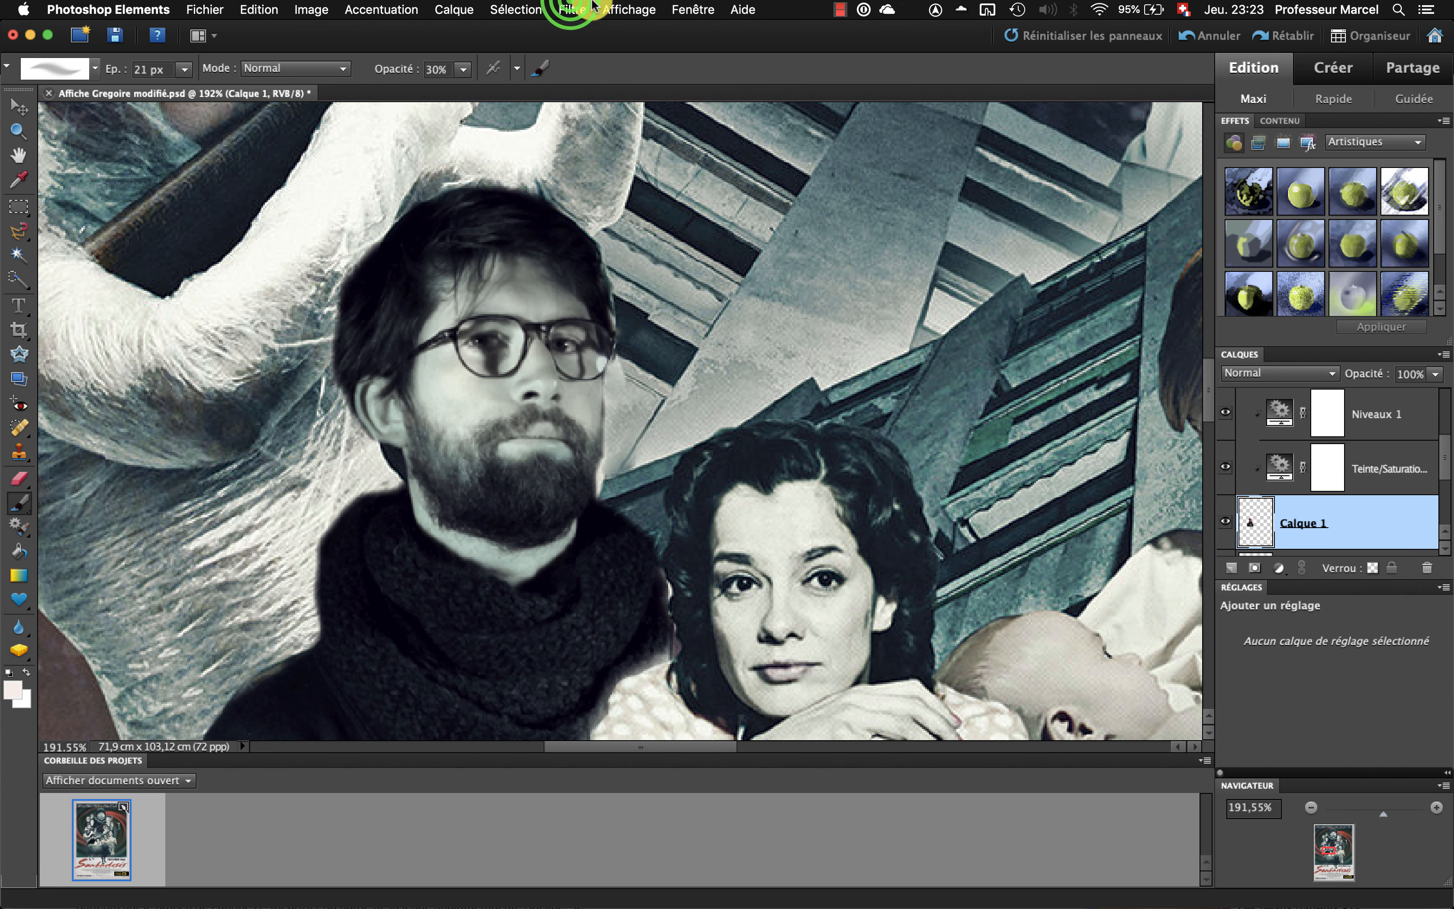
{"action": "left_click", "coordinate": [571, 9]}
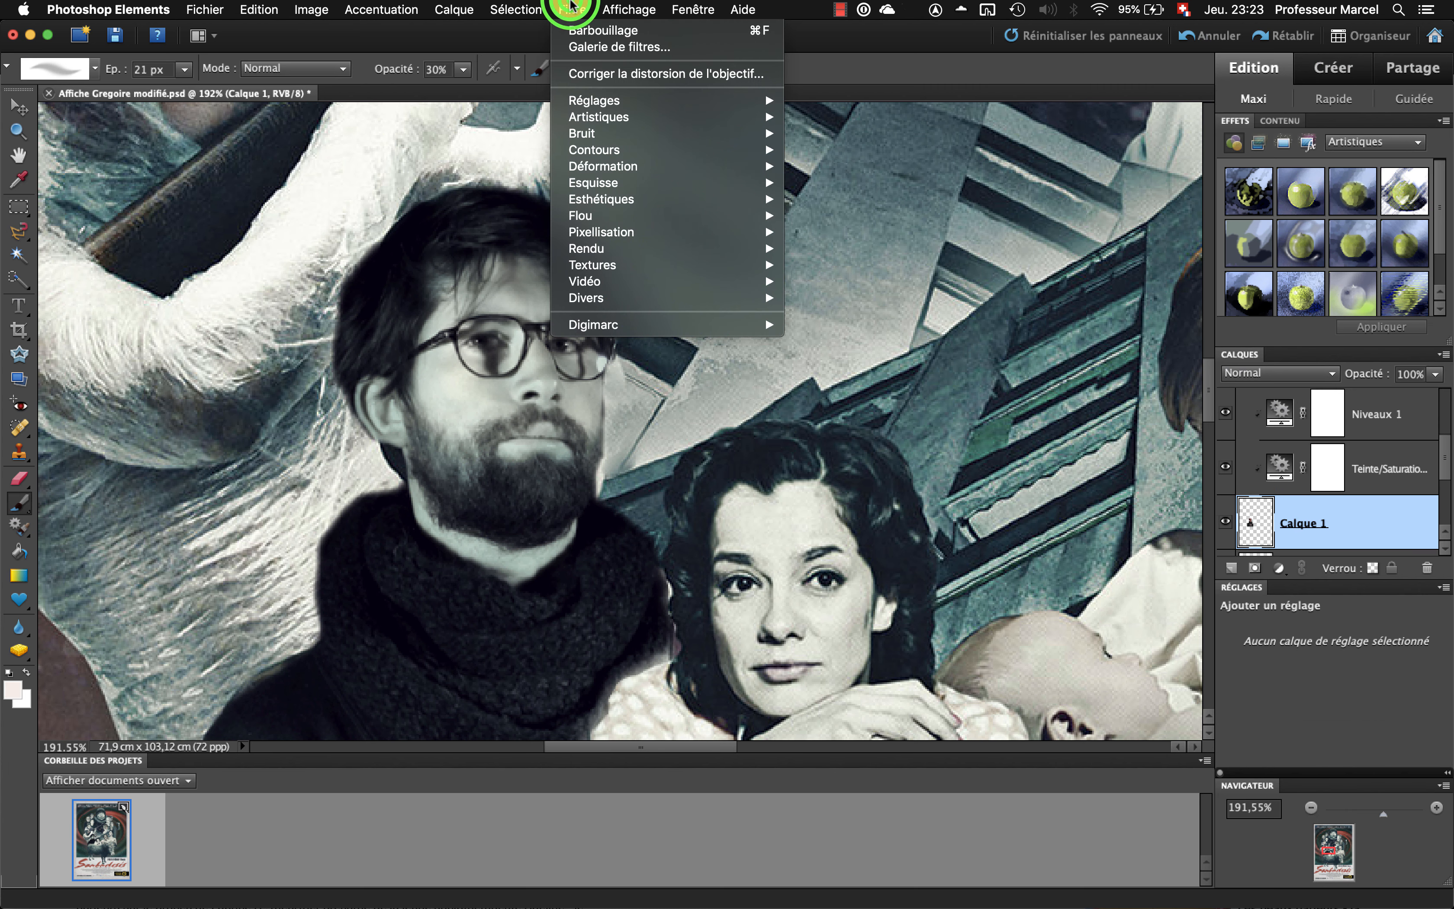
{"action": "left_click", "coordinate": [586, 29]}
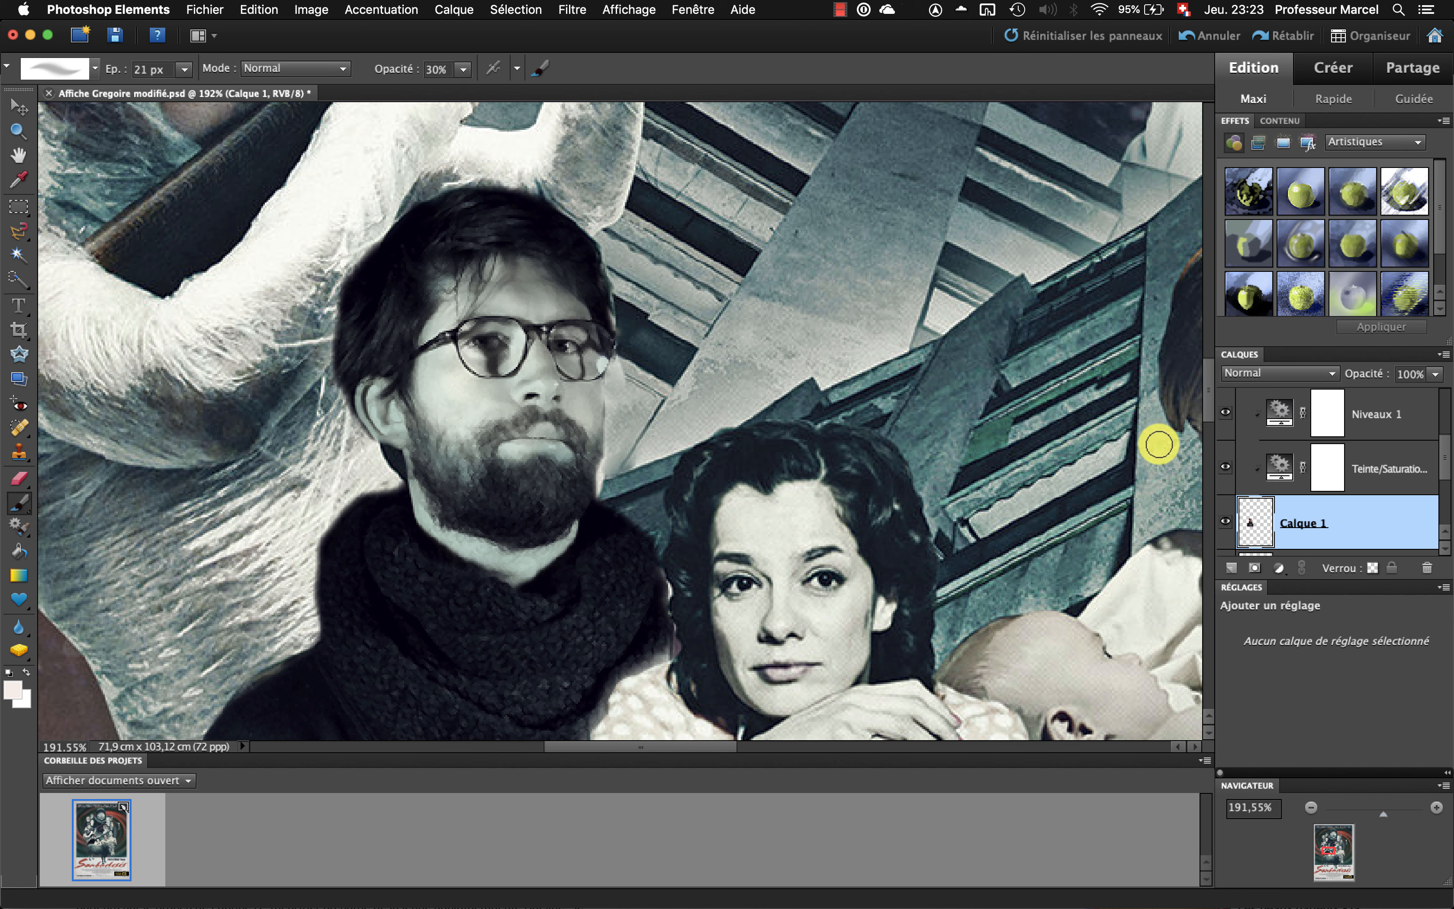
{"action": "key", "text": "super+z"}
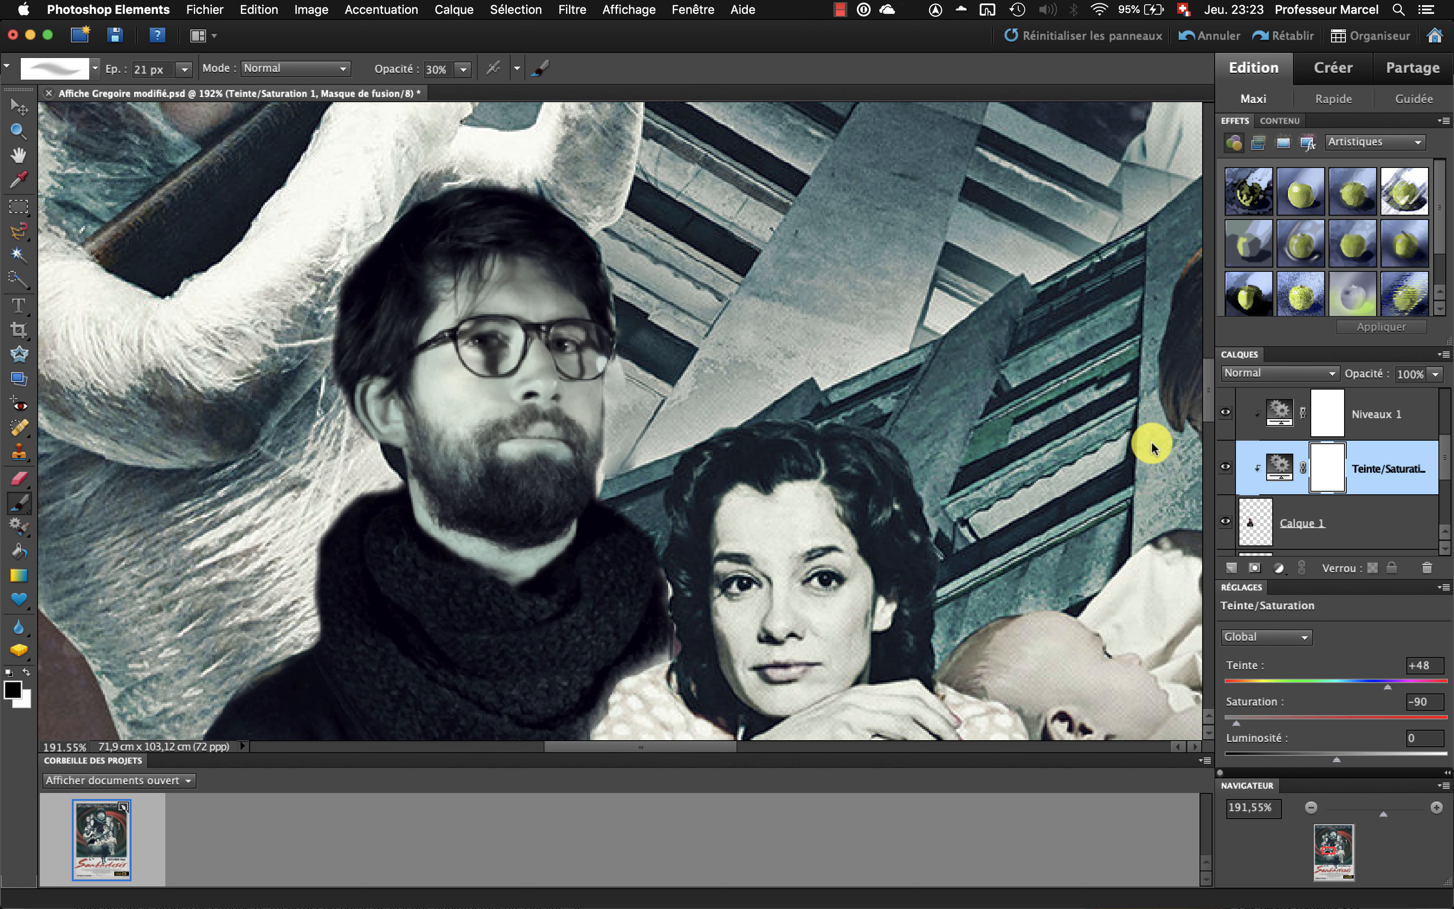
{"action": "key", "text": "super+z"}
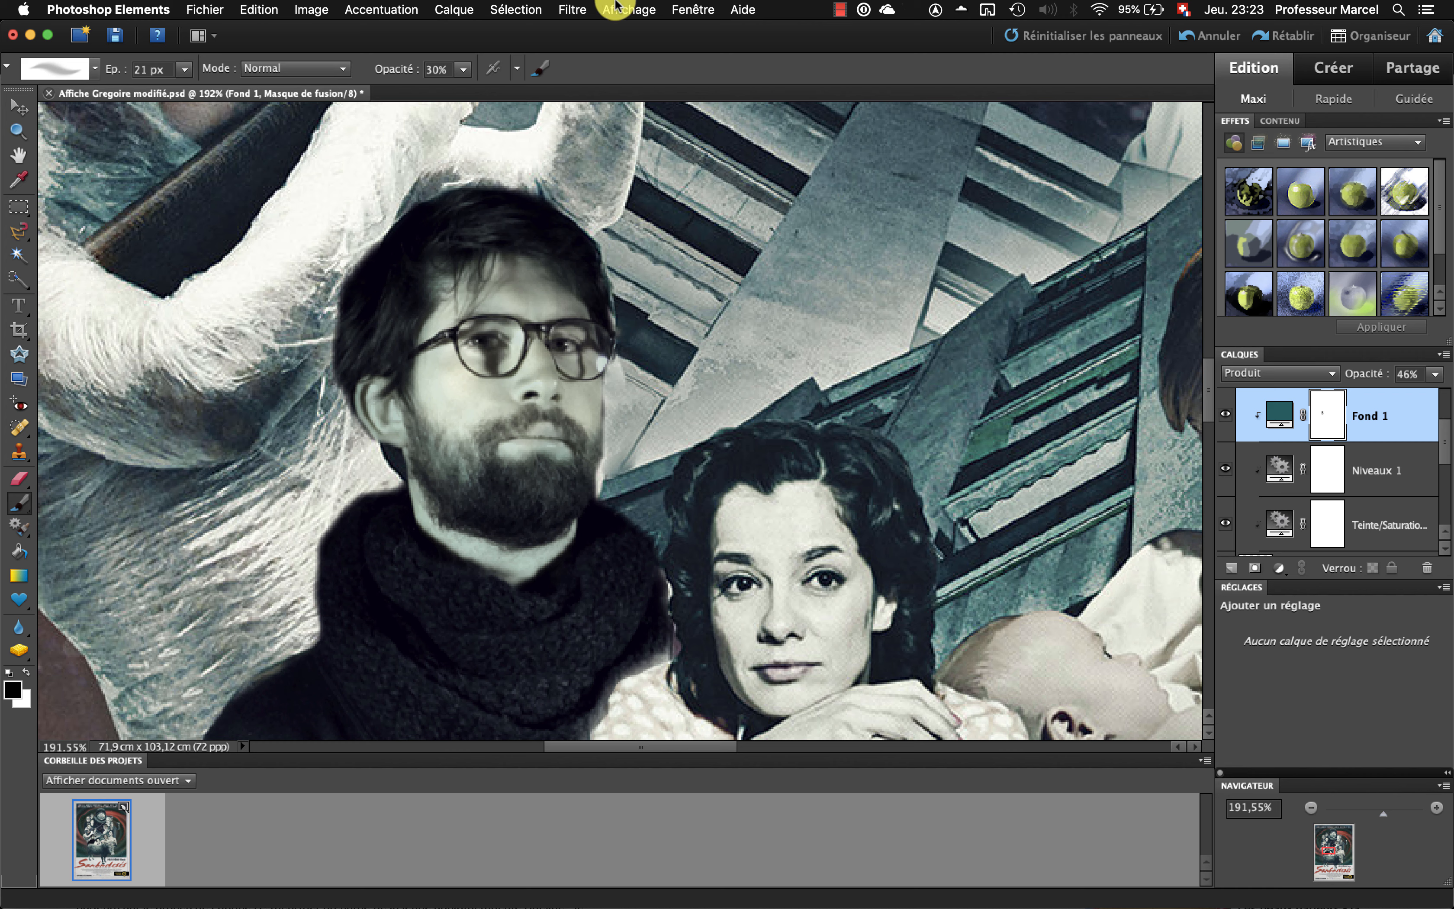
{"action": "left_click", "coordinate": [563, 5]}
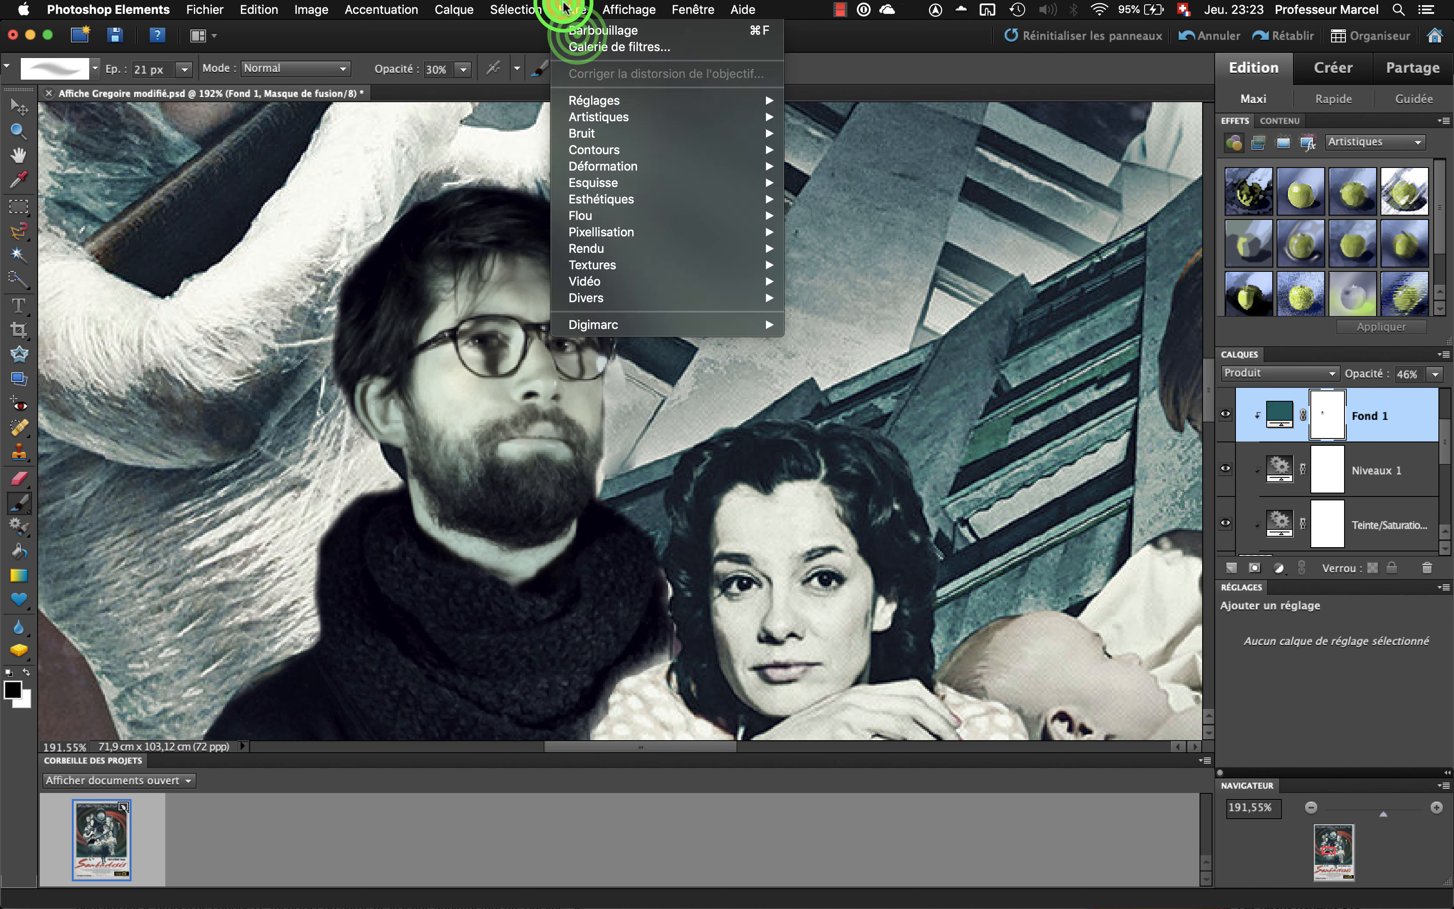
{"action": "left_click", "coordinate": [577, 34]}
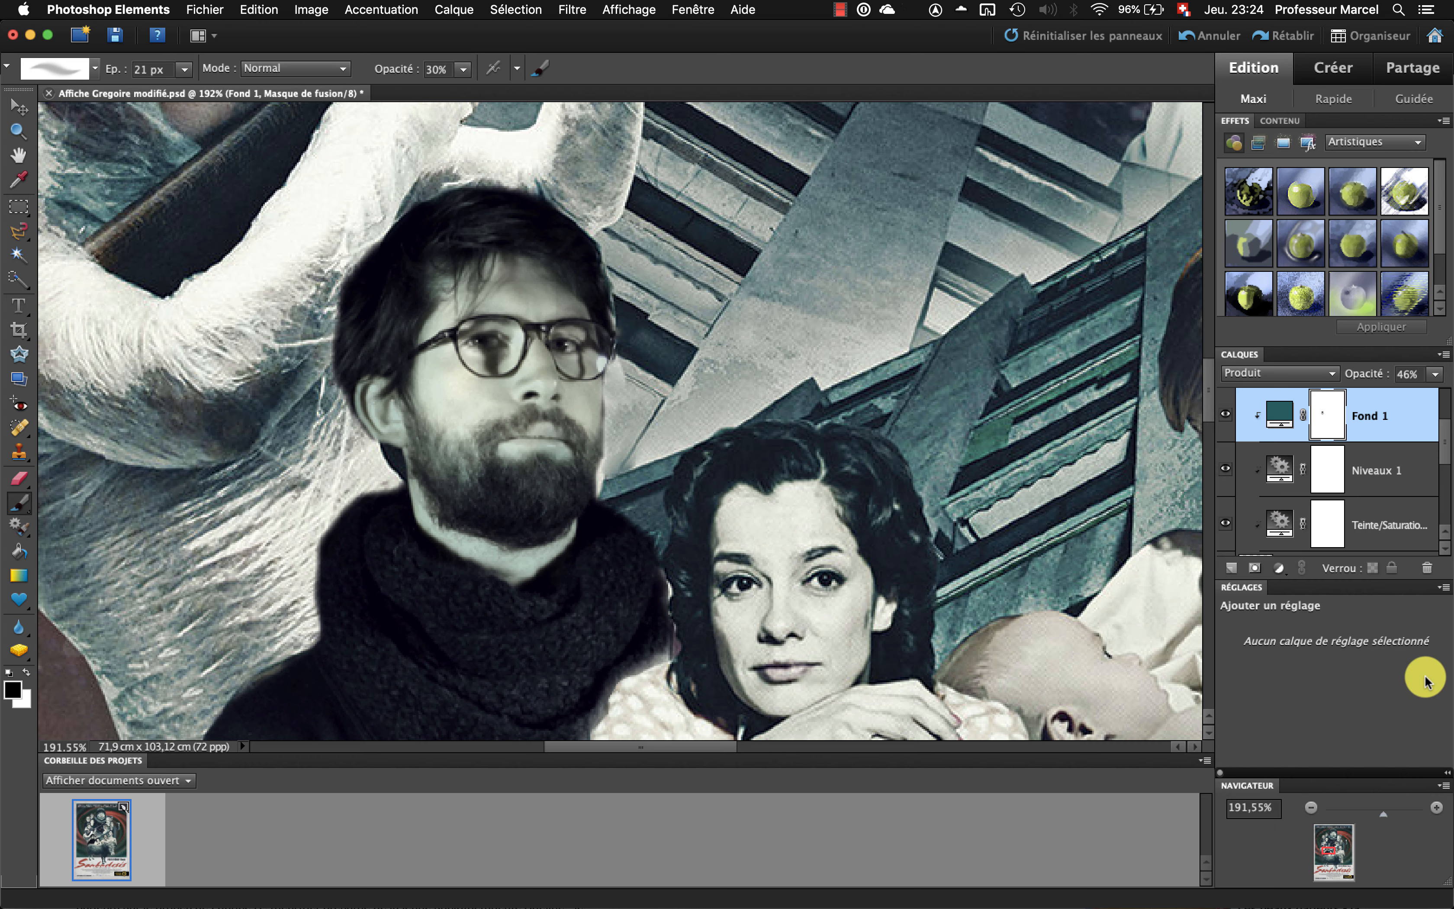
- Try the Aquarelle filter from the artistic effects on the Calque 1 layer, then undo it
{"action": "left_click", "coordinate": [1367, 811]}
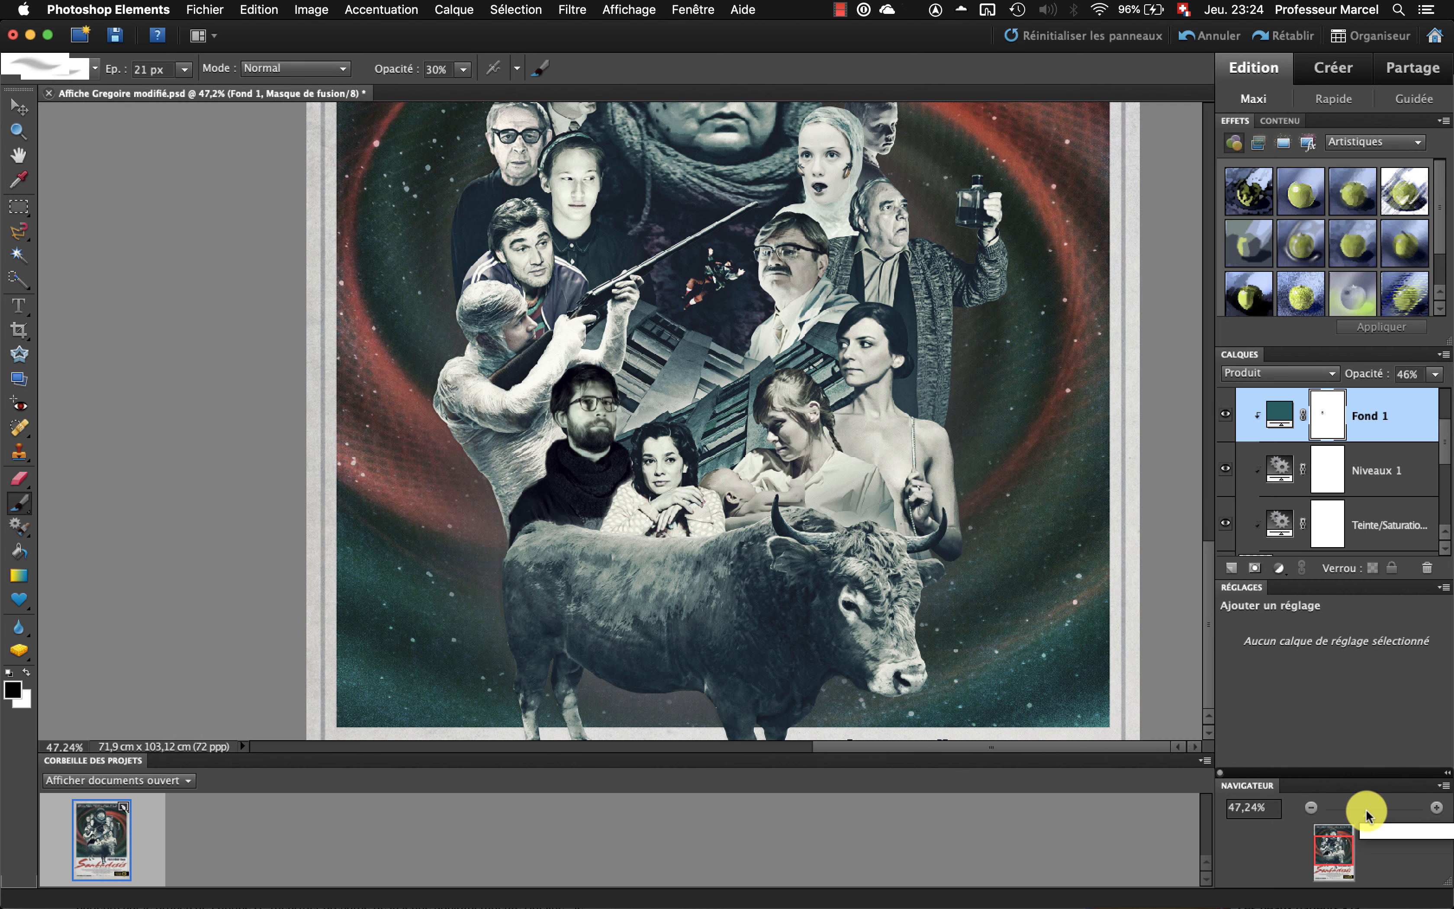
{"action": "left_click", "coordinate": [1367, 811]}
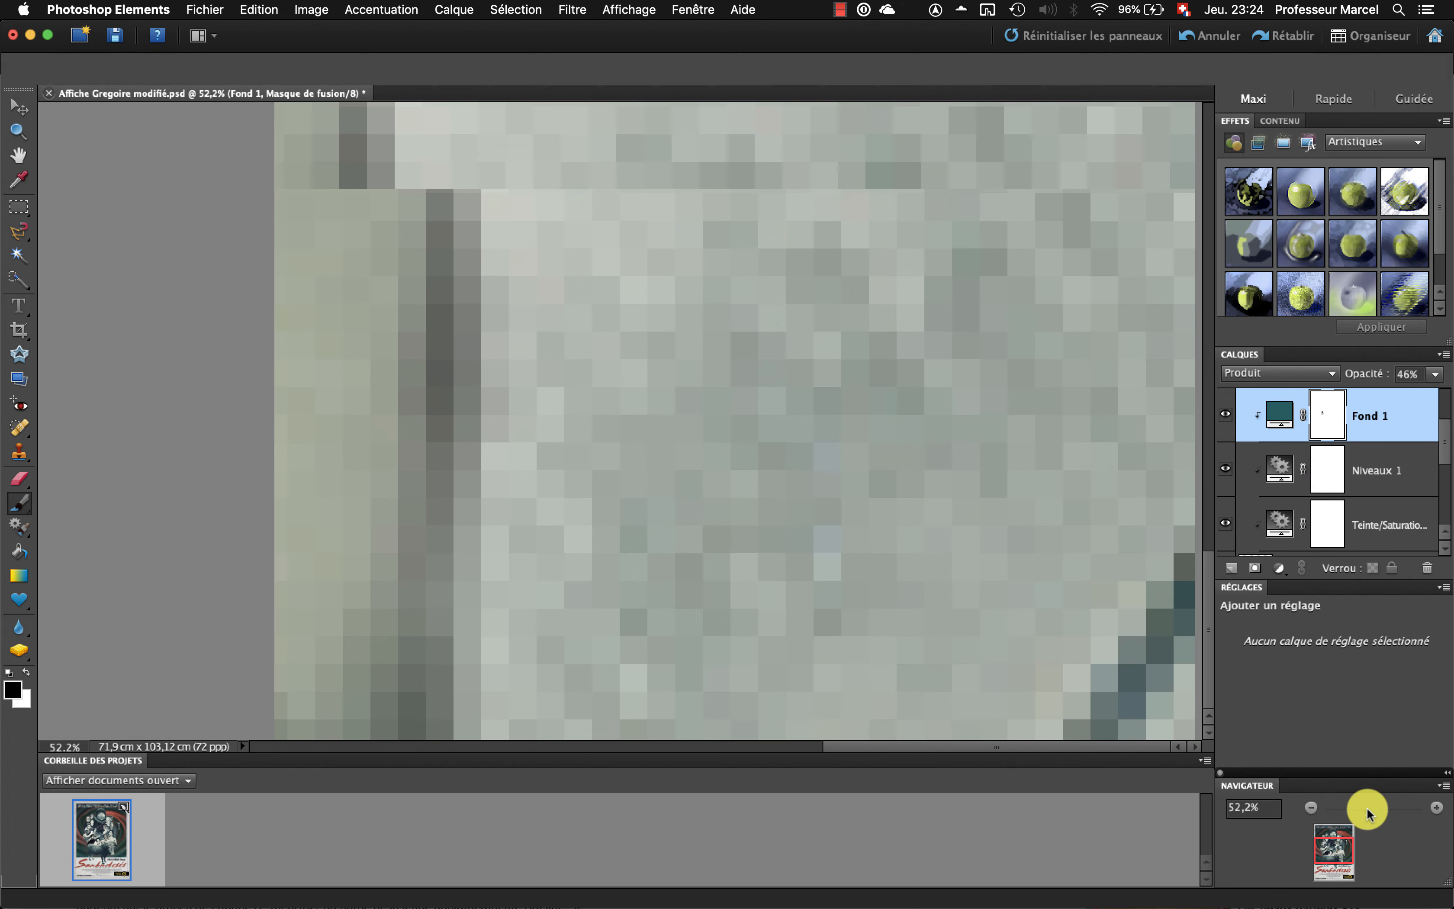
{"action": "mouse_move", "coordinate": [1366, 812]}
{"action": "left_mouse_down"}
{"action": "mouse_move", "coordinate": [1352, 809]}
{"action": "mouse_move", "coordinate": [1381, 807]}
{"action": "left_mouse_up"}
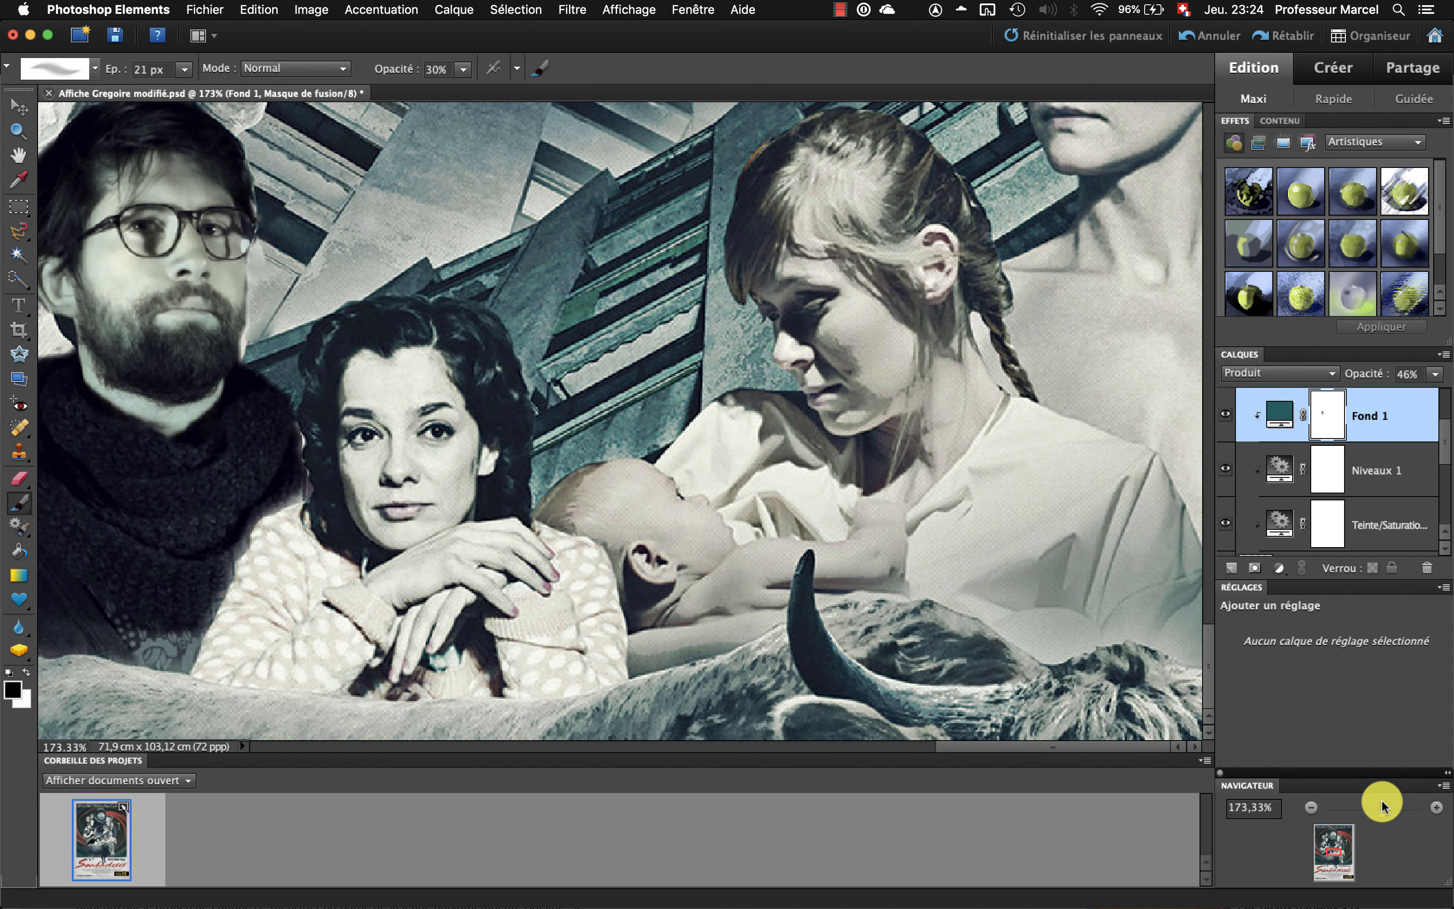
{"action": "mouse_move", "coordinate": [502, 354]}
{"action": "left_mouse_down"}
{"action": "mouse_move", "coordinate": [659, 416]}
{"action": "mouse_move", "coordinate": [584, 366]}
{"action": "mouse_move", "coordinate": [733, 421]}
{"action": "left_mouse_up"}
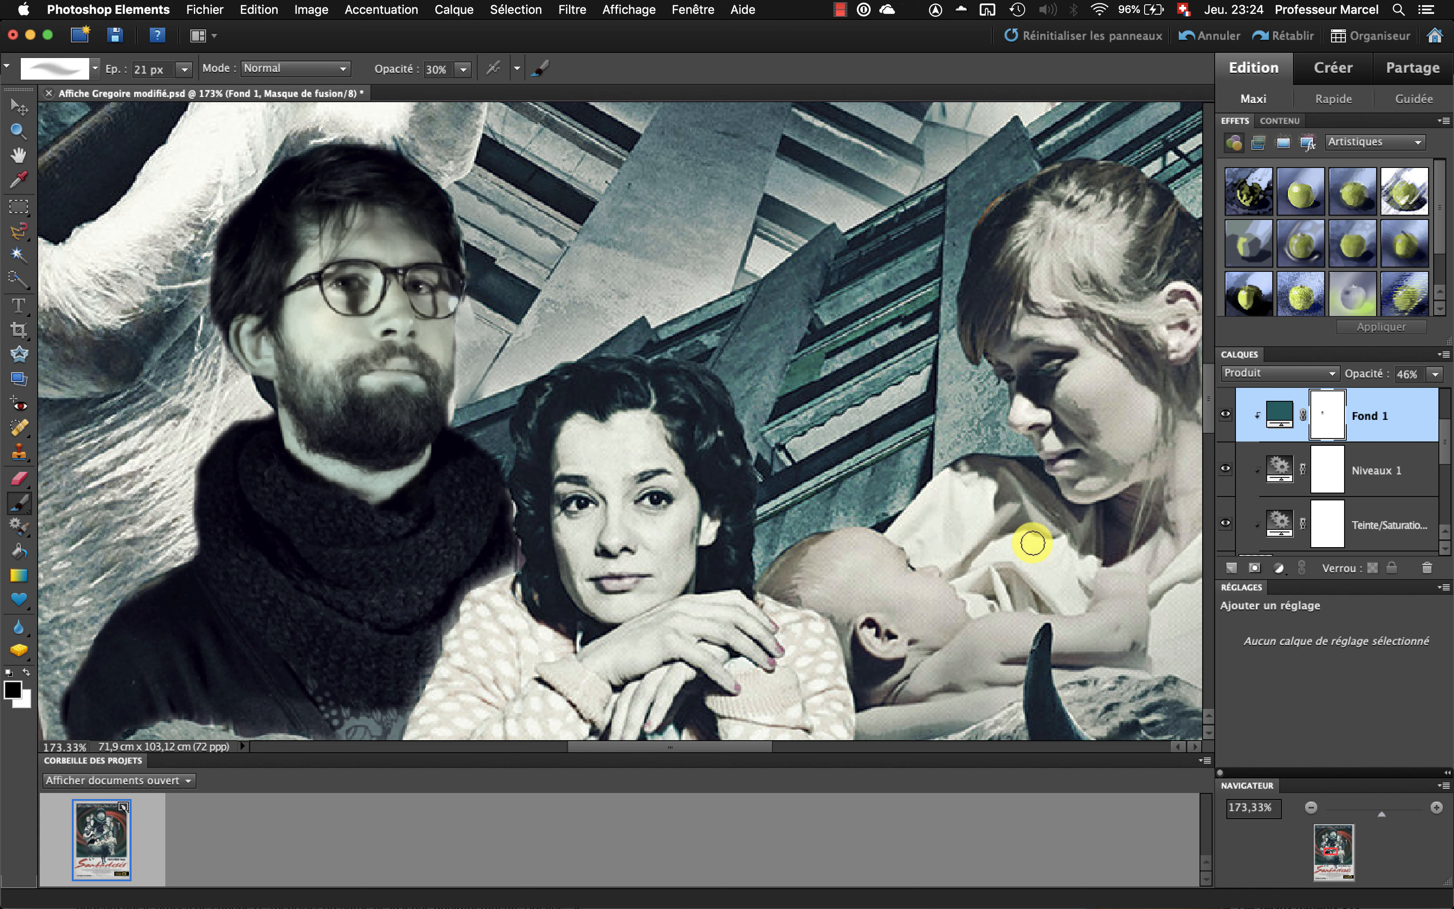
{"action": "scroll", "coordinate": [1315, 507], "scroll_direction": "down", "scroll_amount": 2}
{"action": "left_click", "coordinate": [1314, 484]}
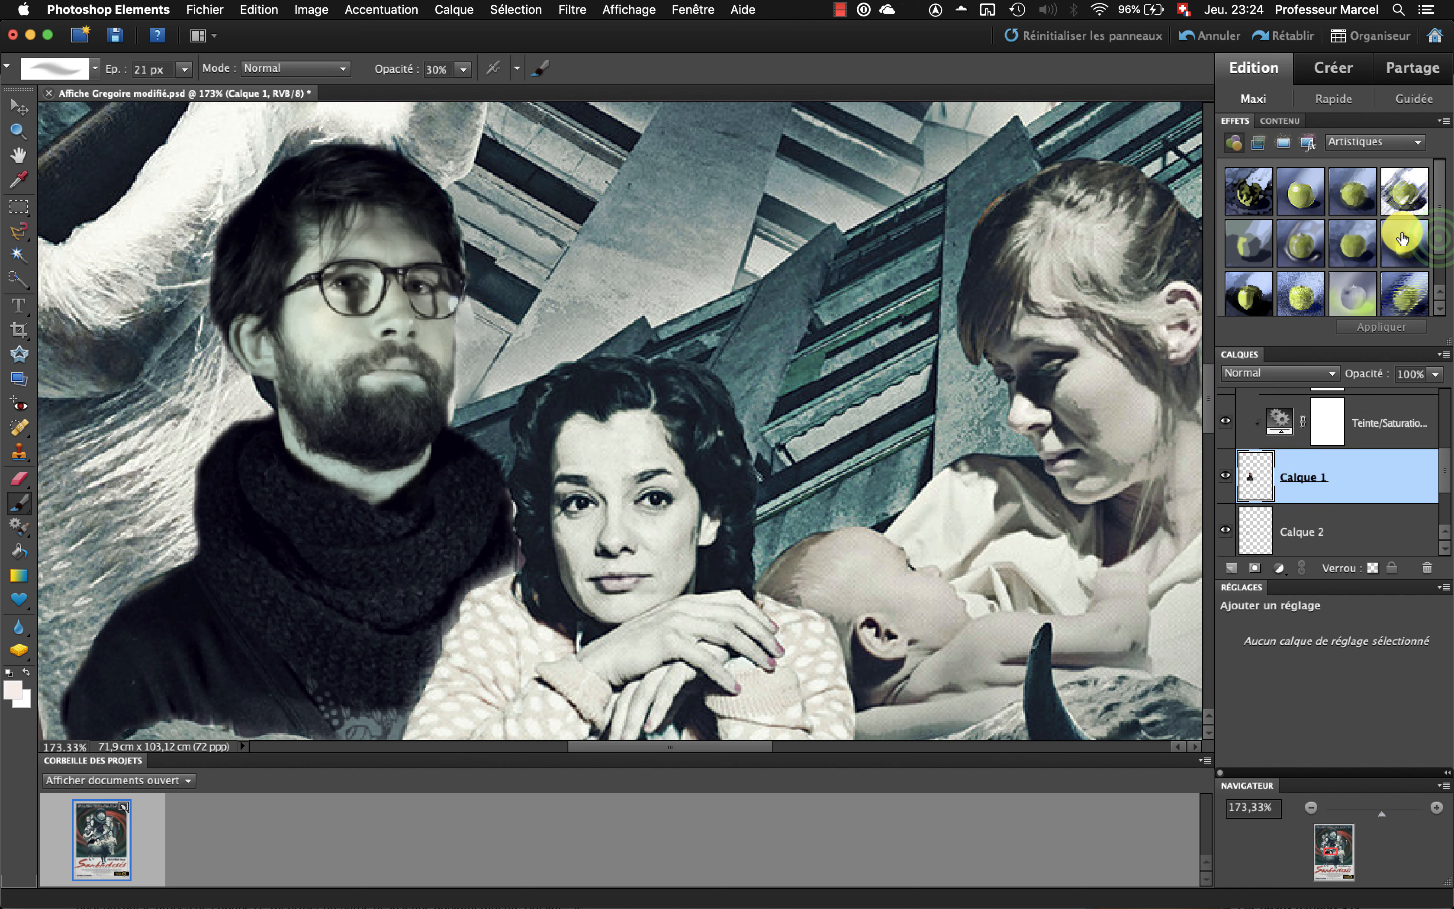
{"action": "left_click", "coordinate": [1438, 239]}
{"action": "mouse_move", "coordinate": [1438, 243]}
{"action": "left_mouse_down"}
{"action": "mouse_move", "coordinate": [1438, 273]}
{"action": "mouse_move", "coordinate": [1440, 221]}
{"action": "left_mouse_up"}
{"action": "left_click", "coordinate": [1428, 260]}
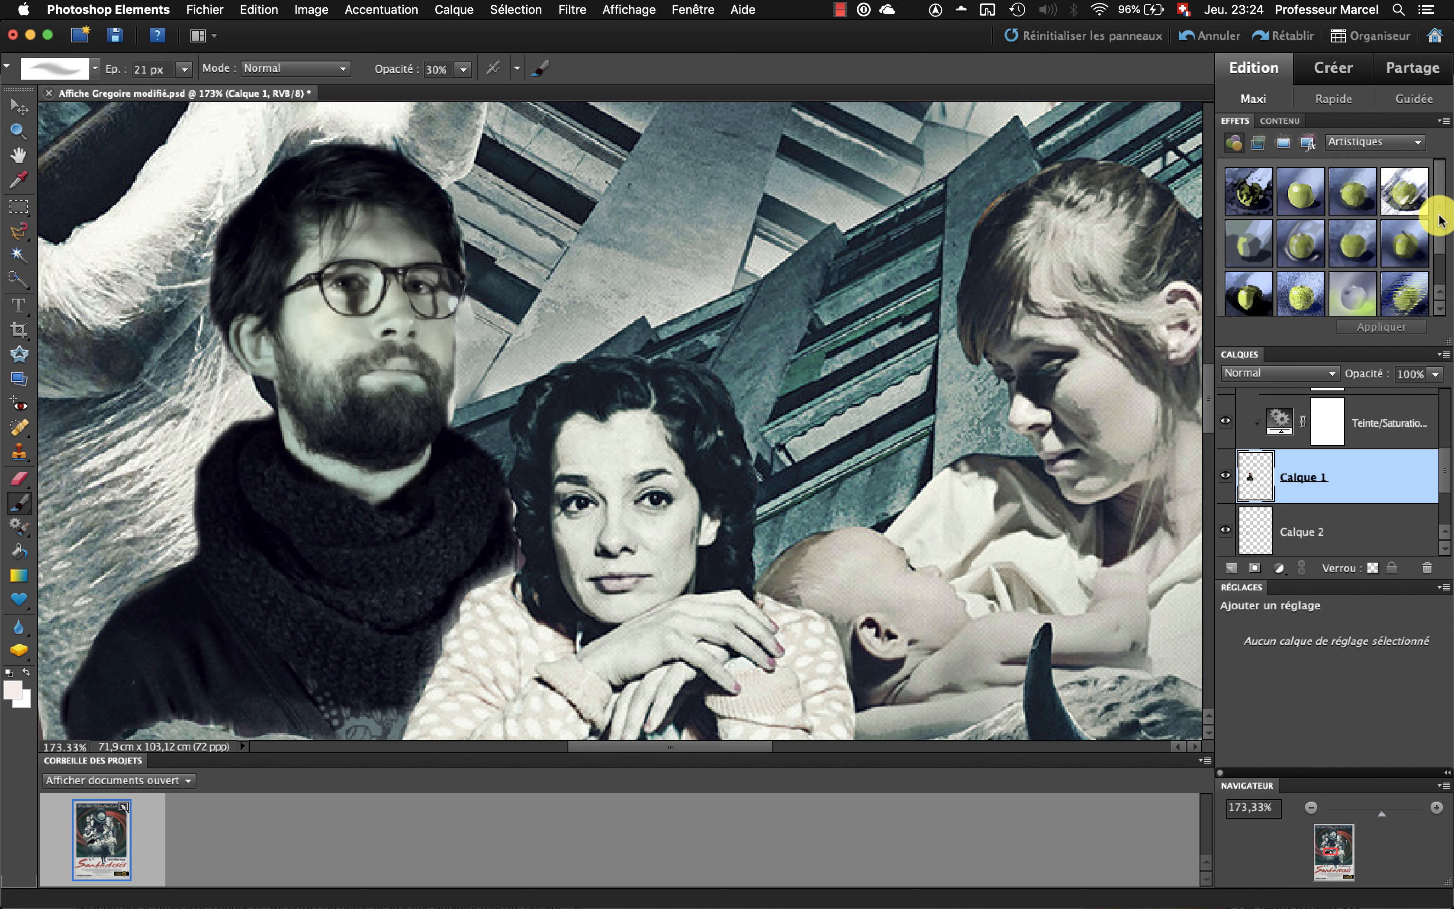
{"action": "left_click", "coordinate": [1250, 197]}
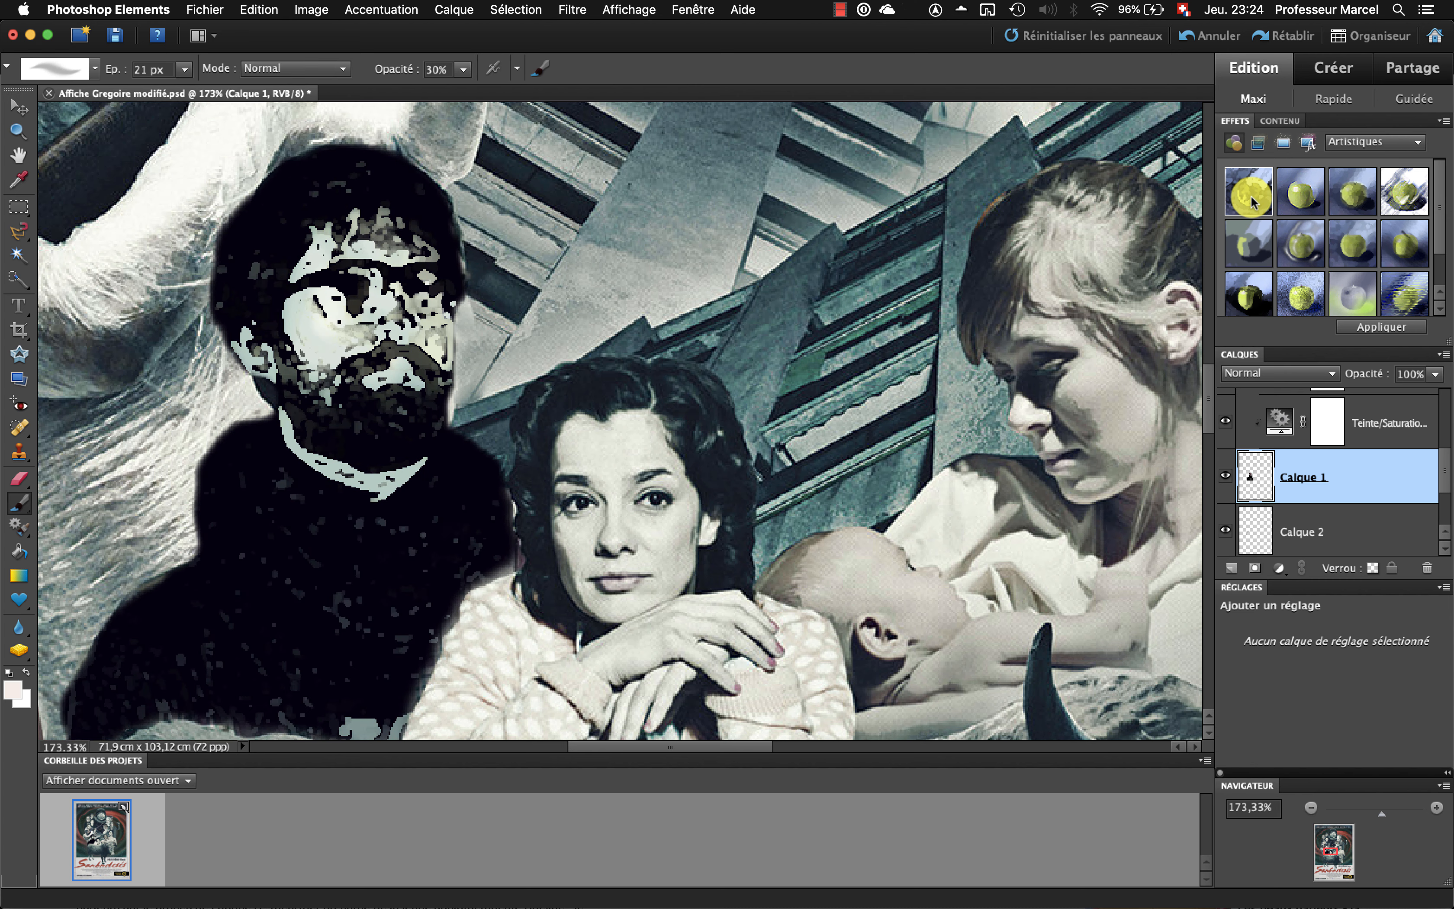
{"action": "key", "text": "super+z"}
{"action": "left_click", "coordinate": [568, 10]}
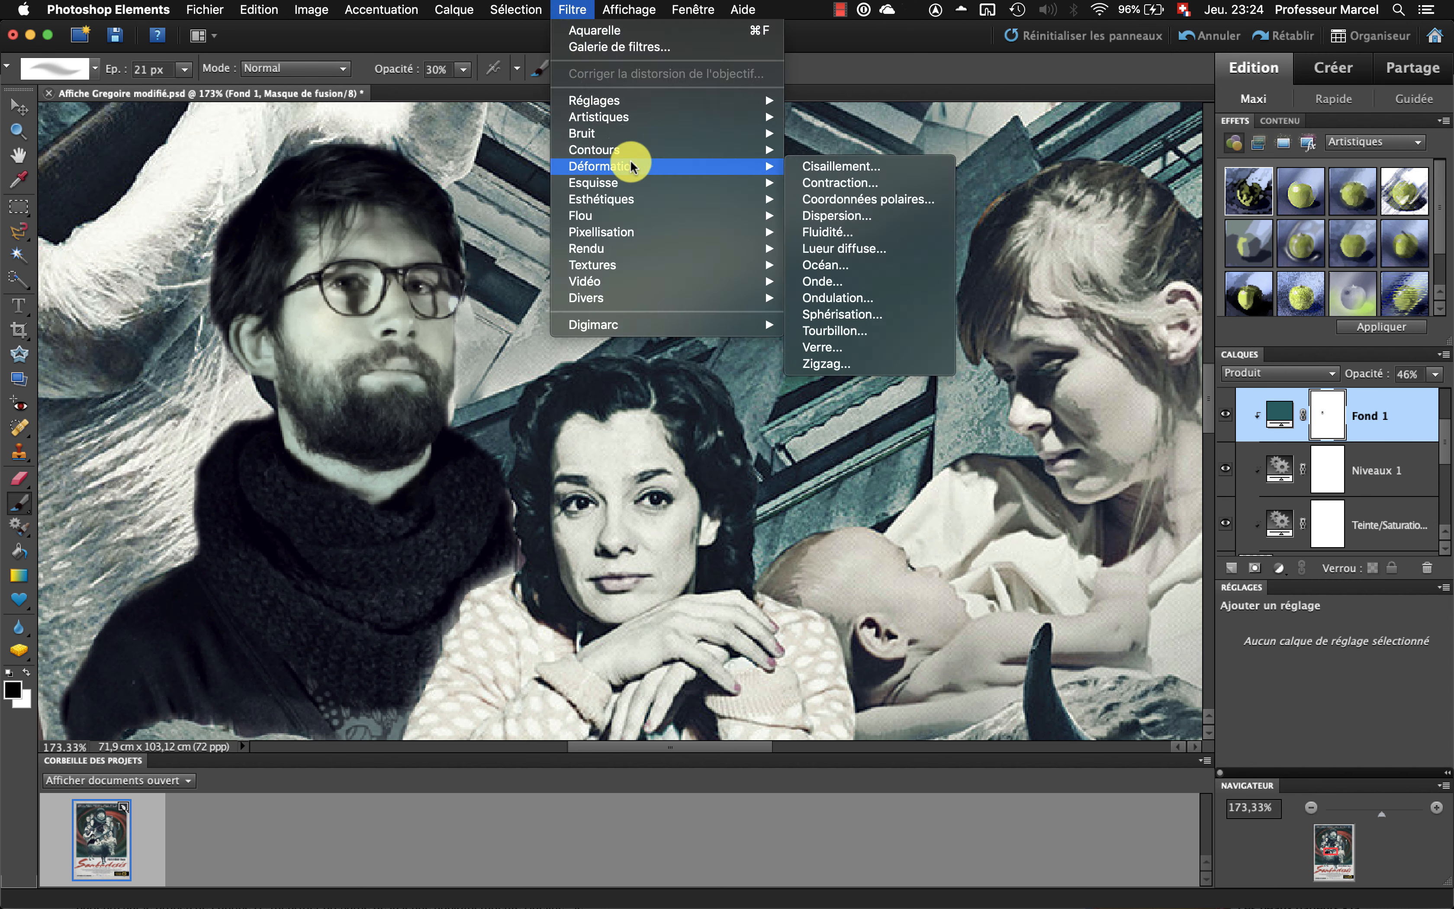
{"action": "mouse_move", "coordinate": [638, 126]}
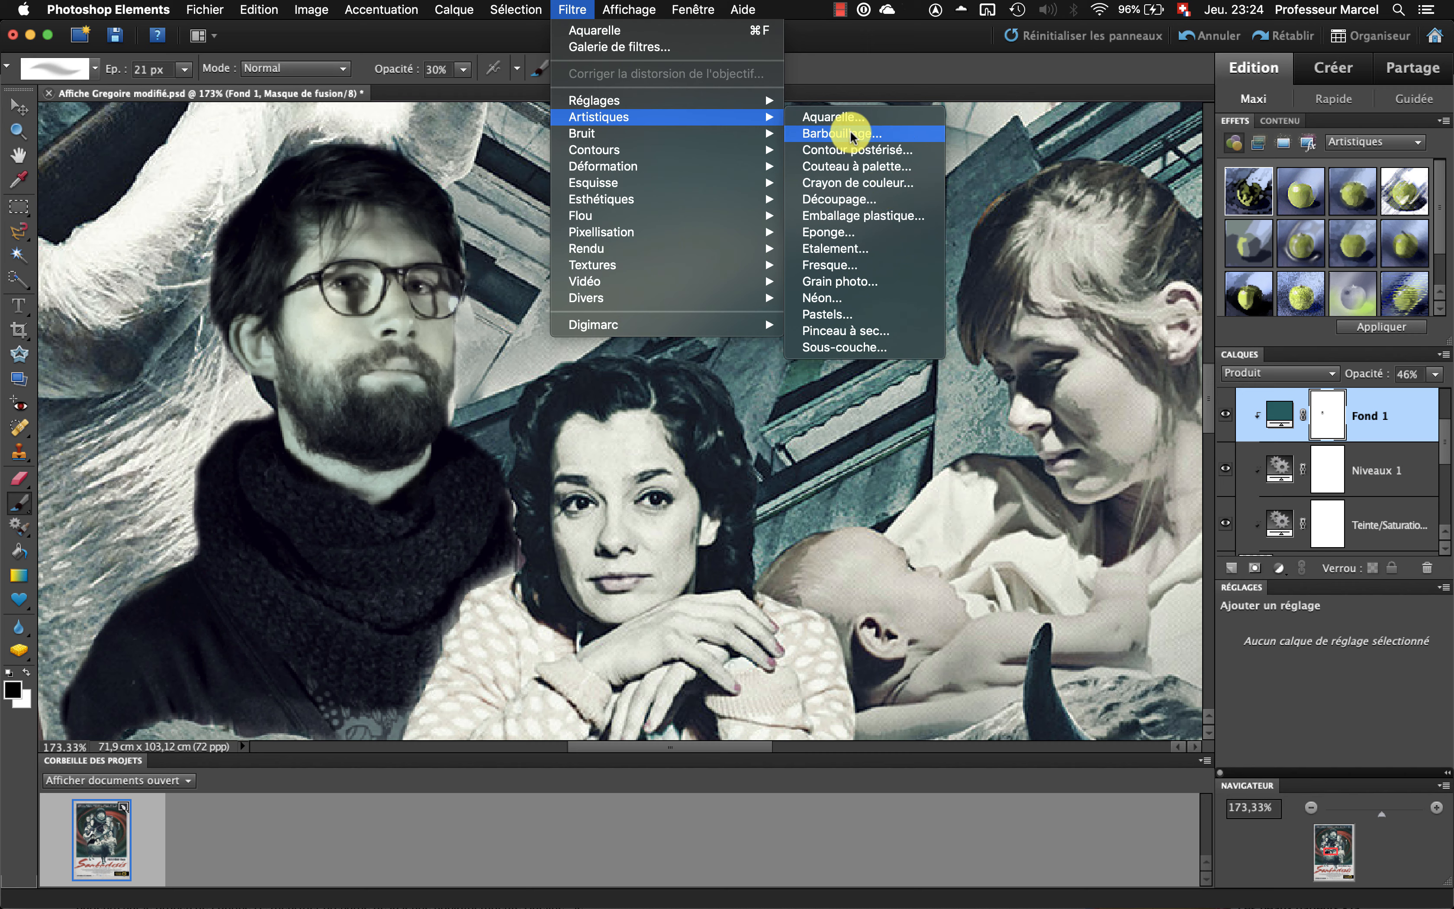
{"action": "left_click", "coordinate": [848, 116]}
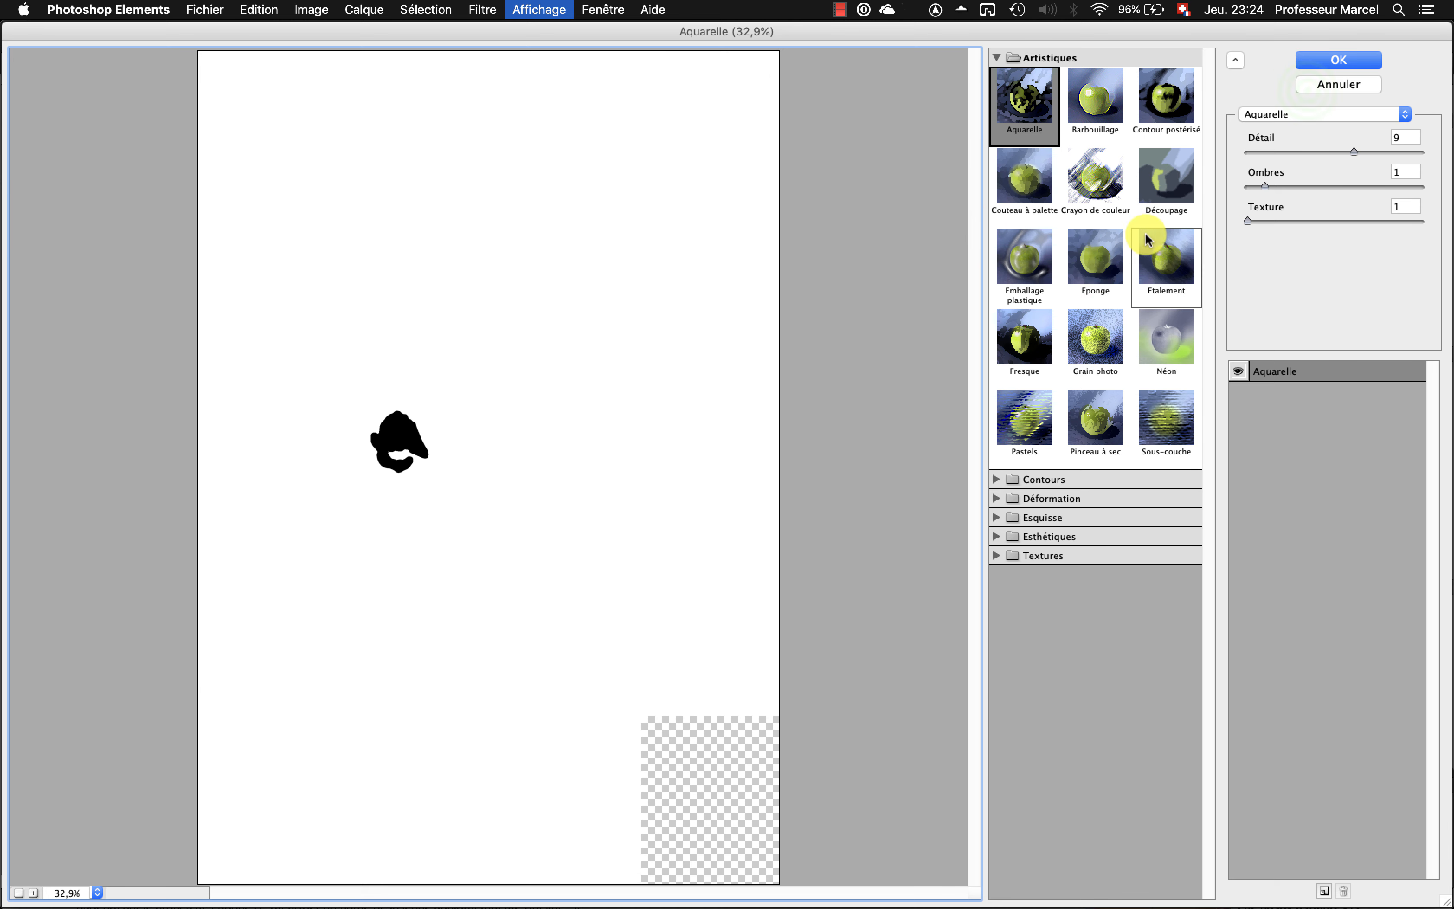
{"action": "left_click", "coordinate": [1305, 89]}
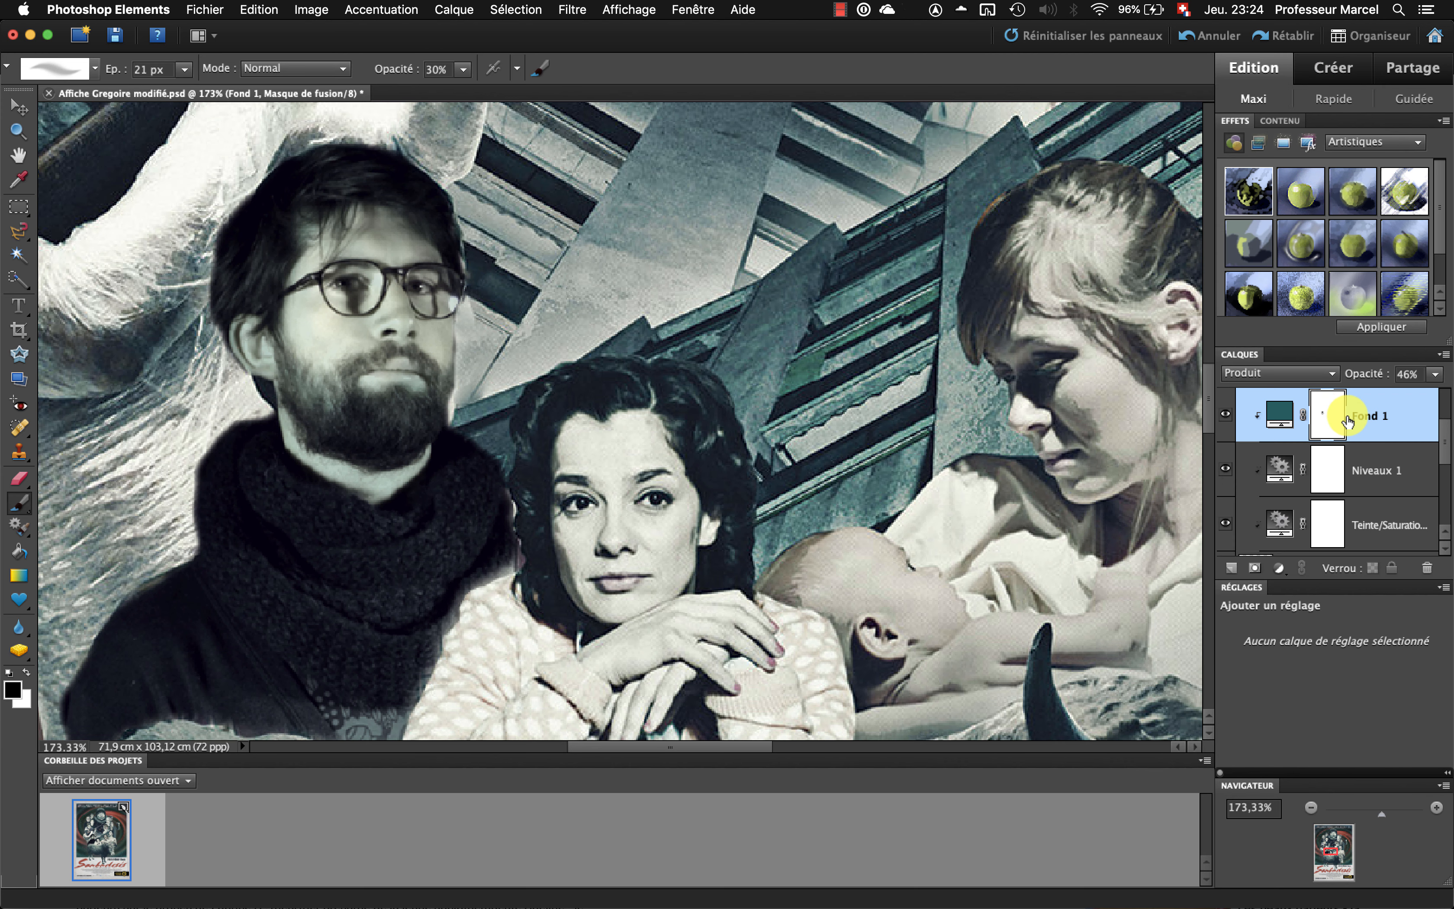
- Open the Aquarelle filter for the Calque 1 layer and try it with Détail 1 and Ombres 0
{"action": "scroll", "coordinate": [1363, 531], "scroll_direction": "down", "scroll_amount": 3}
{"action": "left_click", "coordinate": [1341, 465]}
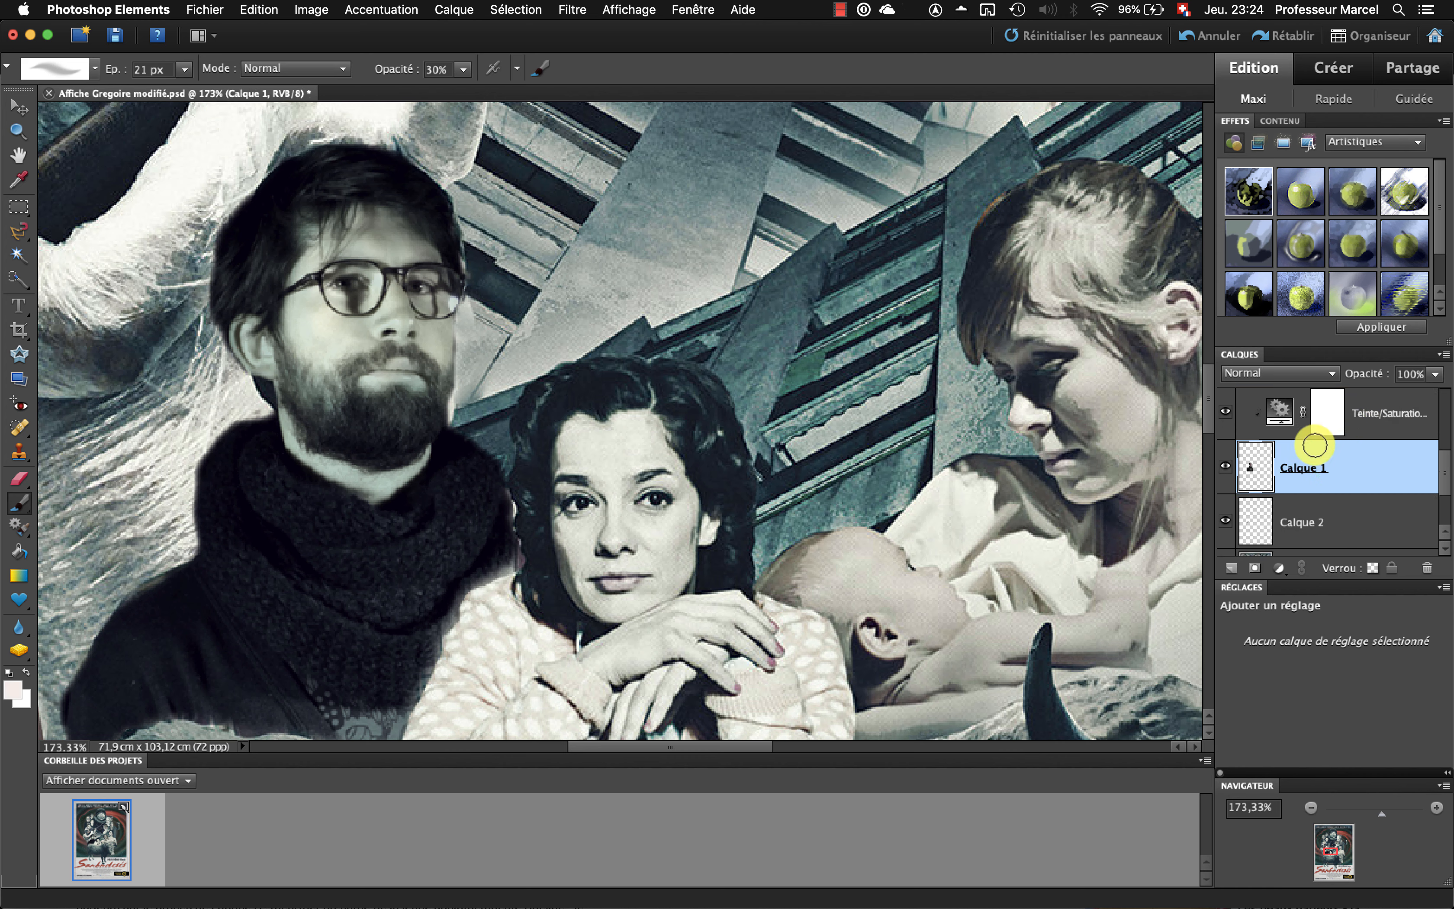
{"action": "left_click", "coordinate": [572, 10]}
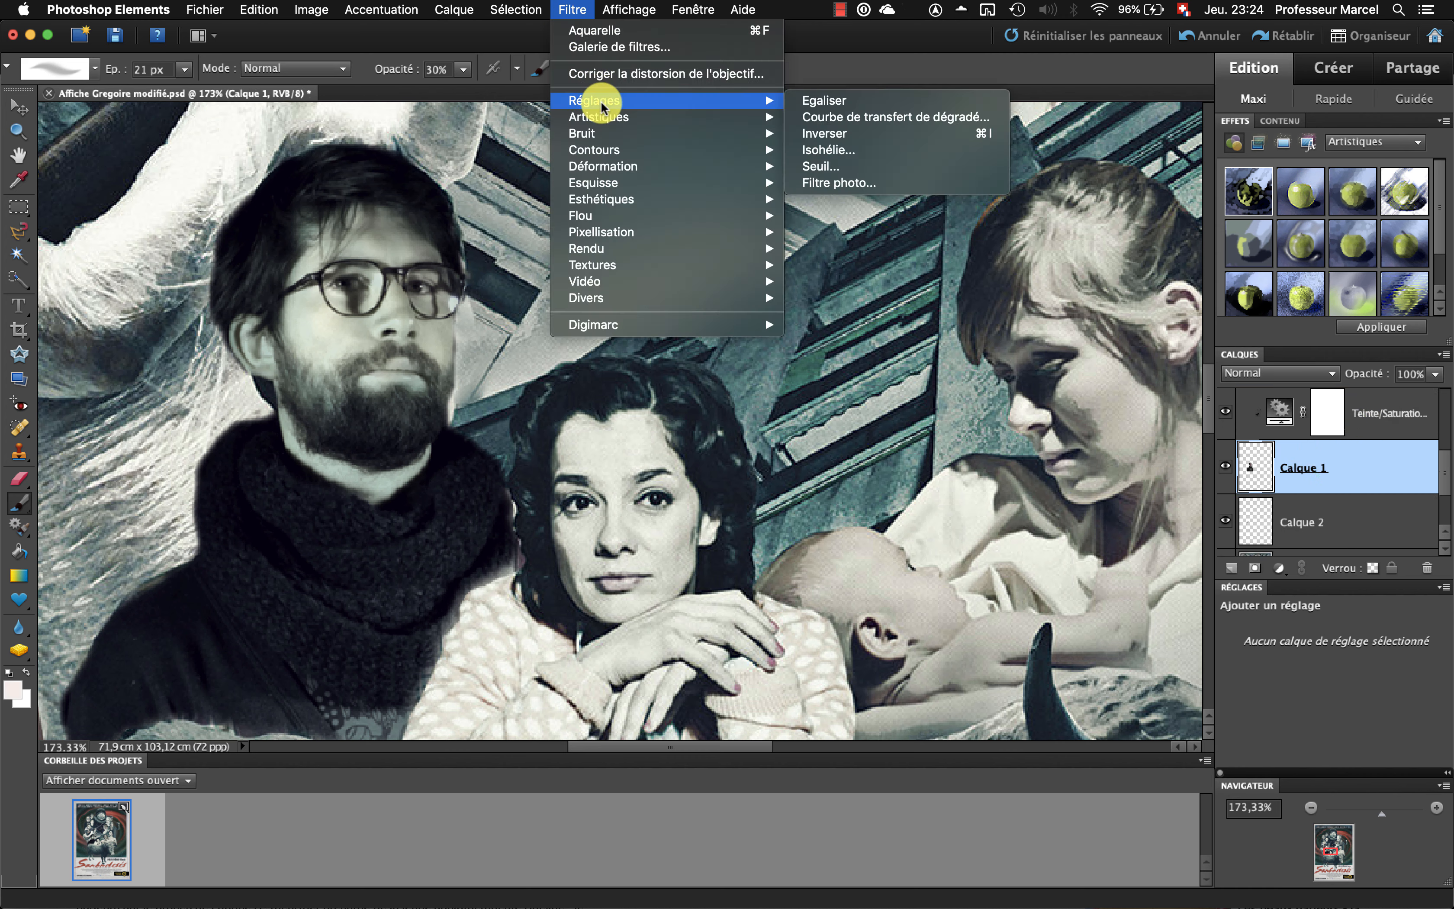
{"action": "left_click", "coordinate": [823, 118]}
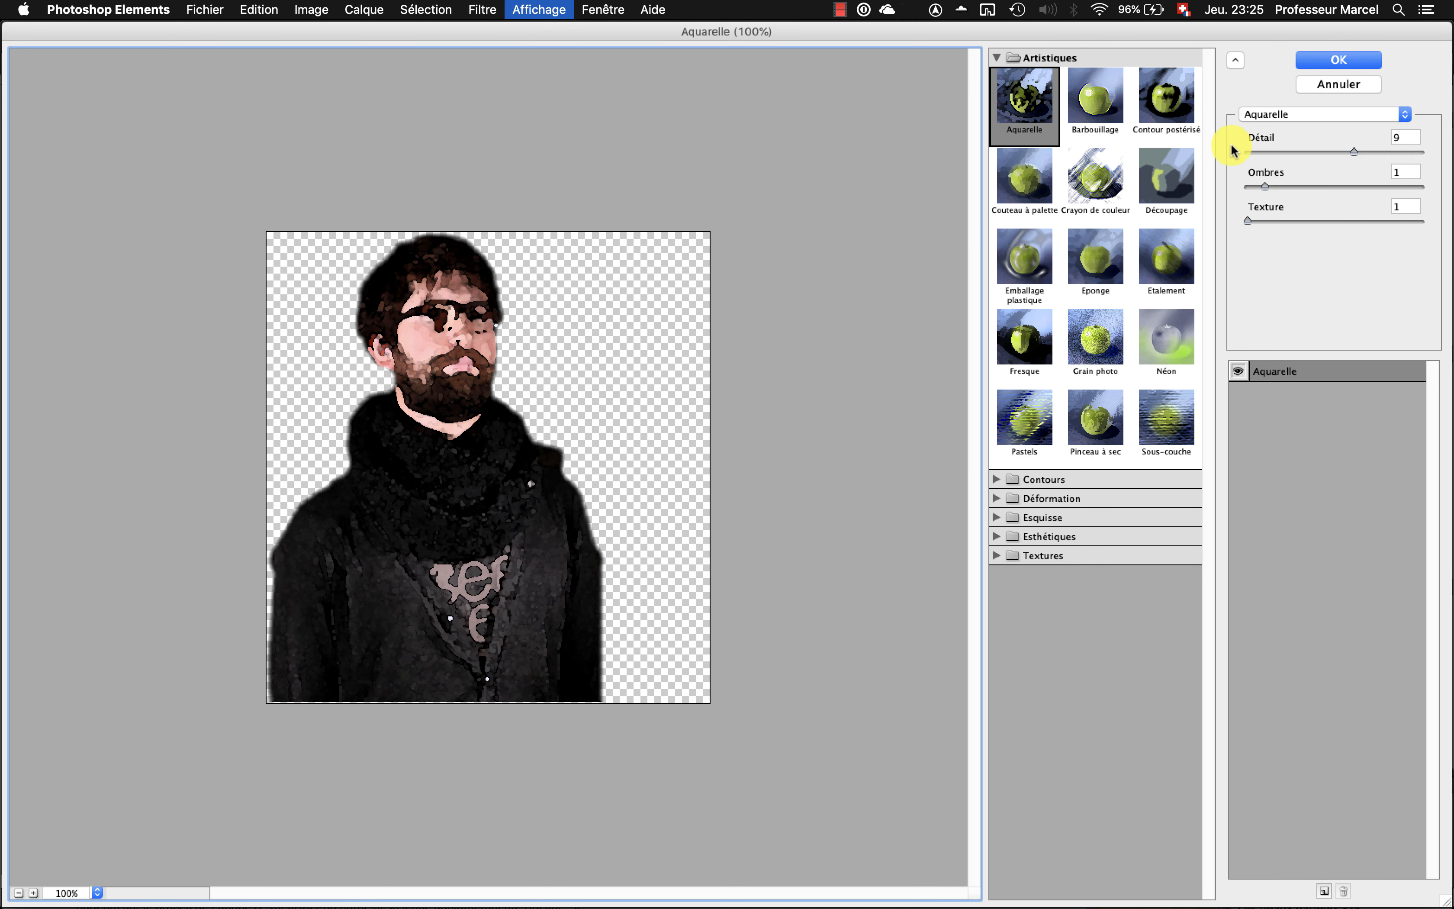
{"action": "left_click_drag", "start_coordinate": [1353, 157], "coordinate": [1254, 156]}
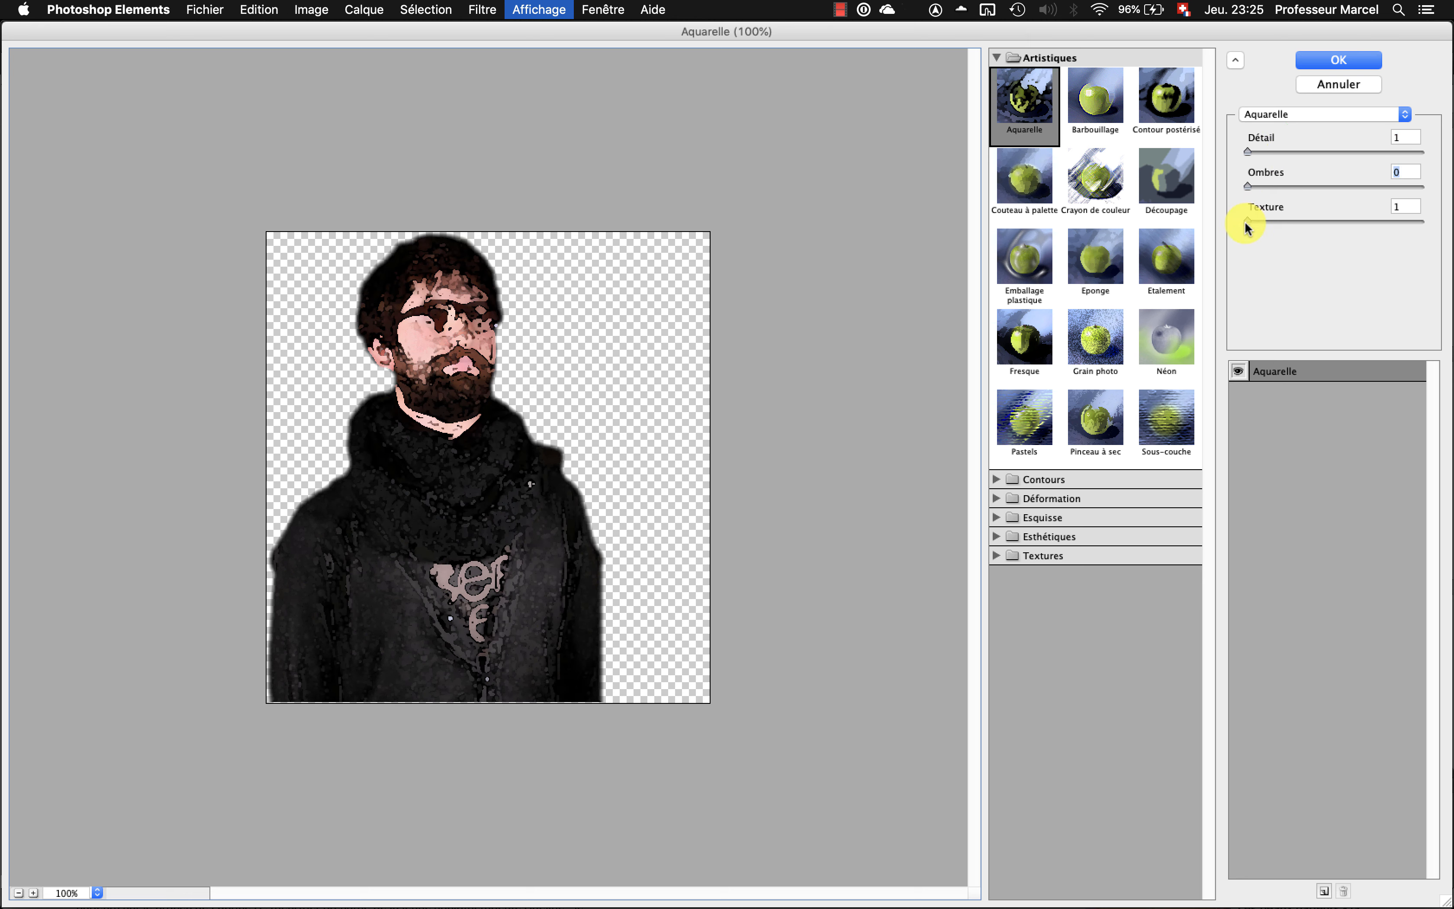
- Preview the Barbouillage filter on the man's cut-out, trying Epaisseur 2, then Epaisseur 6 with Netteté 4
{"action": "left_click", "coordinate": [1098, 109]}
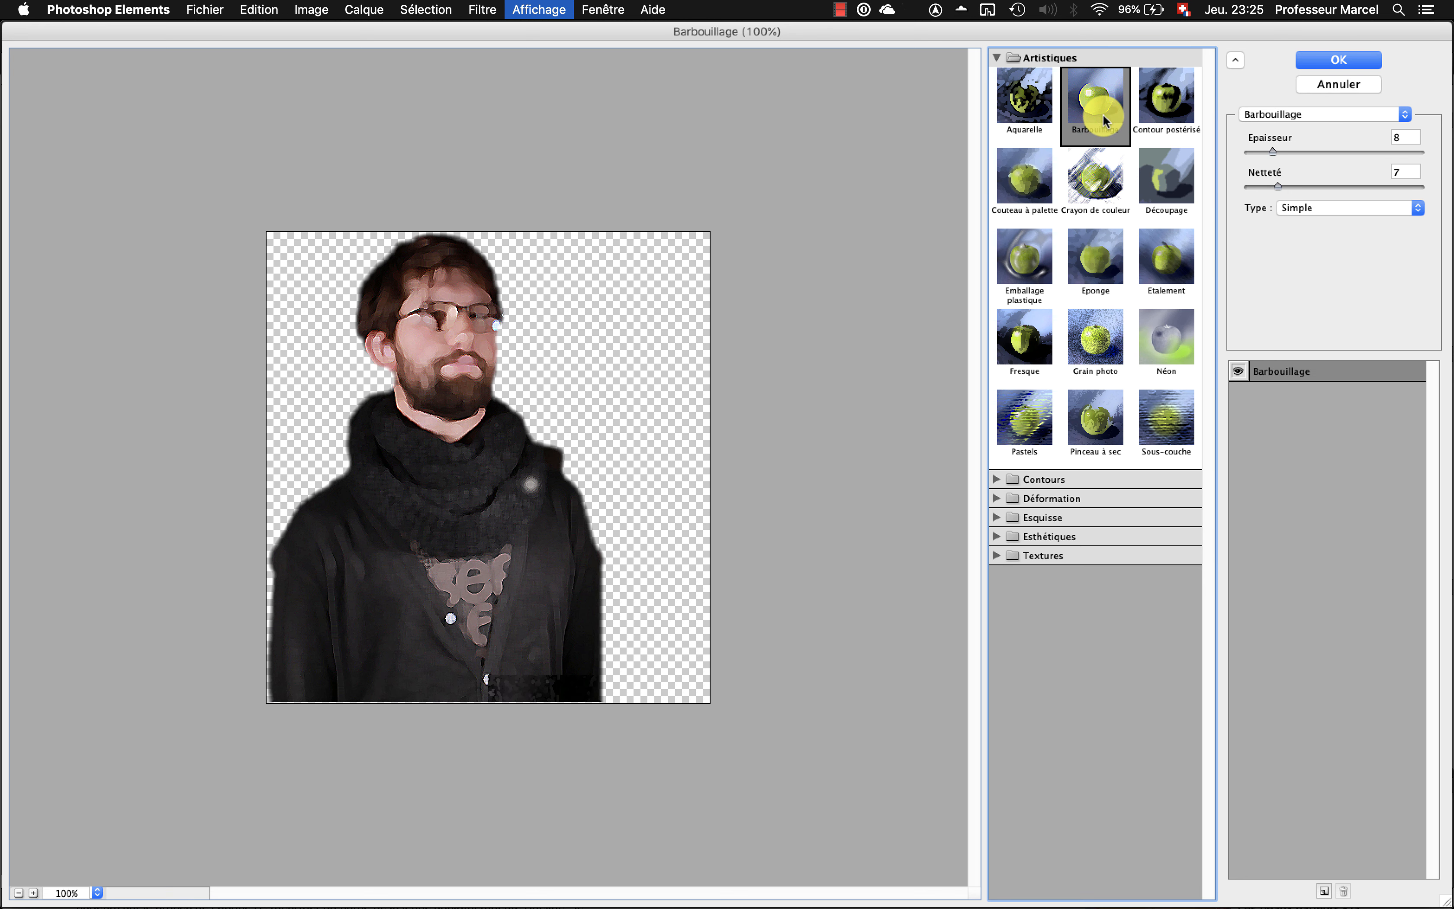
{"action": "mouse_move", "coordinate": [1270, 154]}
{"action": "left_mouse_down"}
{"action": "mouse_move", "coordinate": [1295, 150]}
{"action": "mouse_move", "coordinate": [1253, 158]}
{"action": "left_mouse_up"}
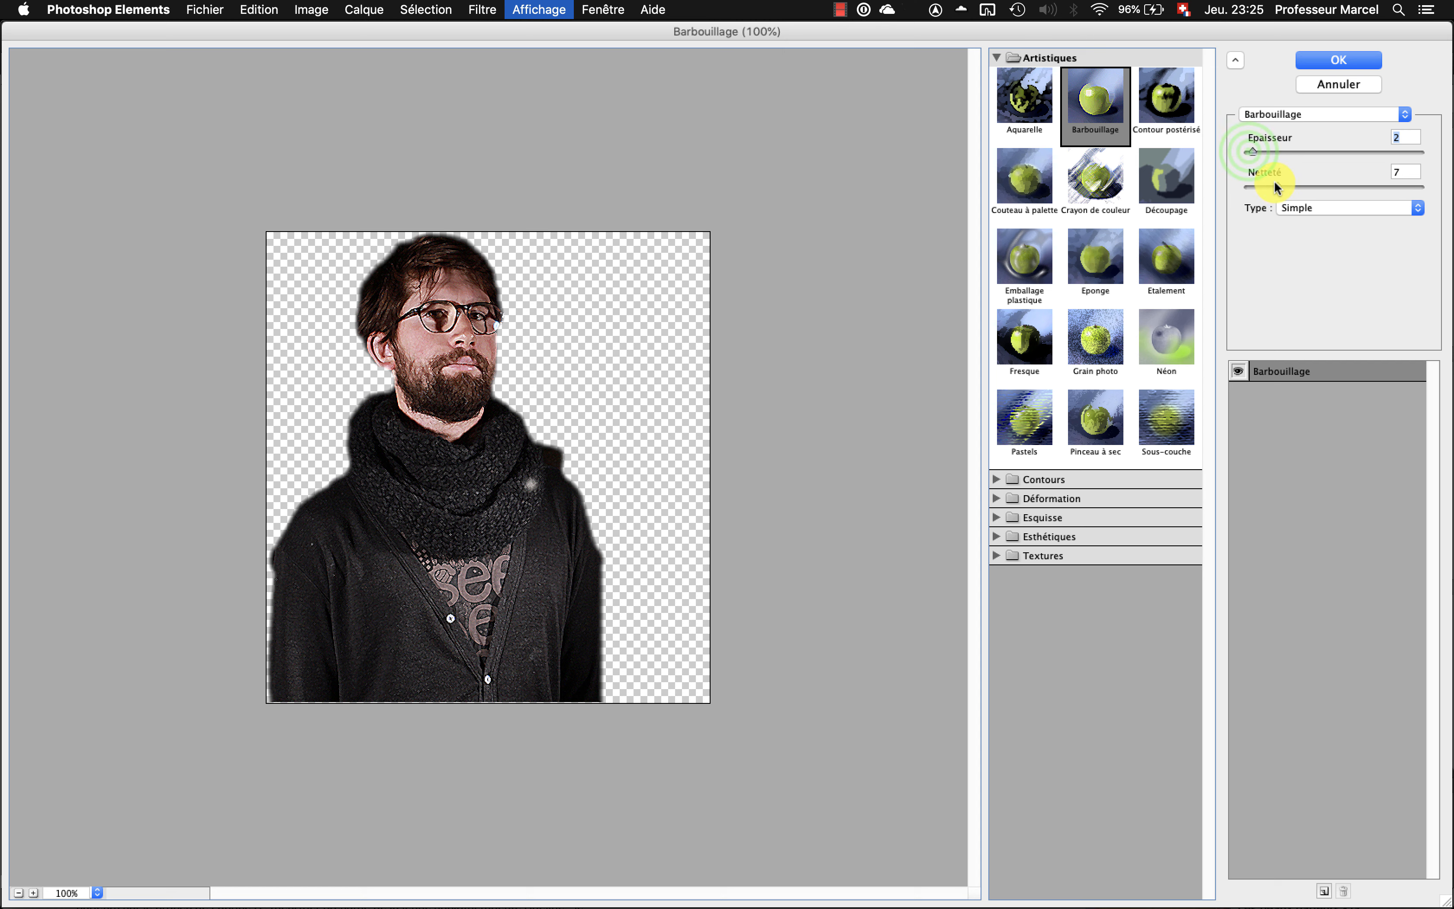
{"action": "mouse_move", "coordinate": [1249, 150]}
{"action": "left_mouse_down"}
{"action": "mouse_move", "coordinate": [1265, 157]}
{"action": "mouse_move", "coordinate": [1247, 188]}
{"action": "mouse_move", "coordinate": [1356, 185]}
{"action": "mouse_move", "coordinate": [1276, 184]}
{"action": "left_mouse_up"}
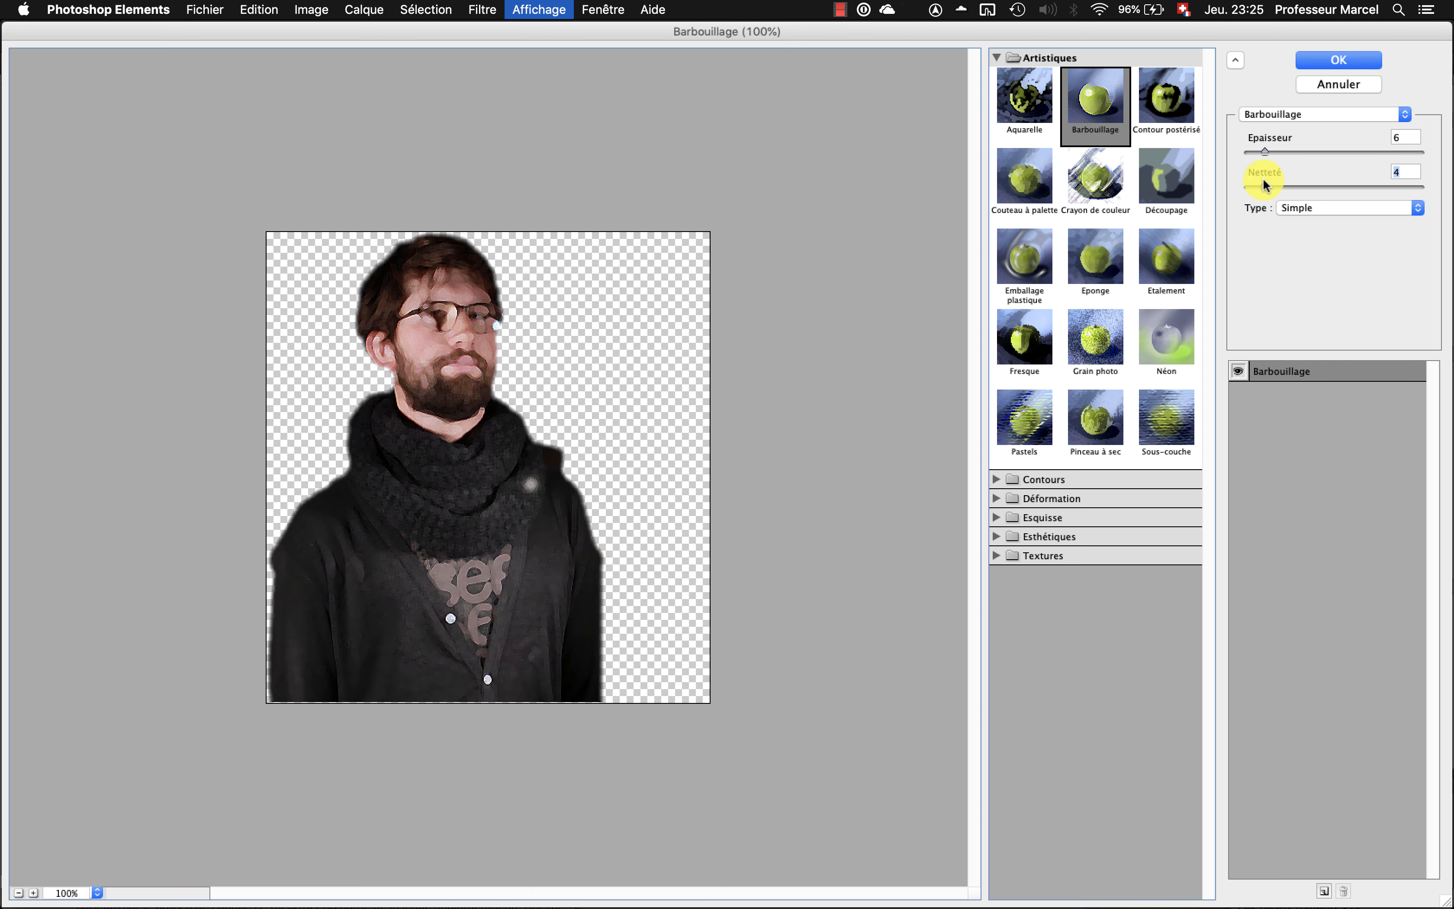
- Preview the Couteau à palette filter with Epaisseur 9 and Détail 3, then the Découpage filter
{"action": "left_click", "coordinate": [1024, 177]}
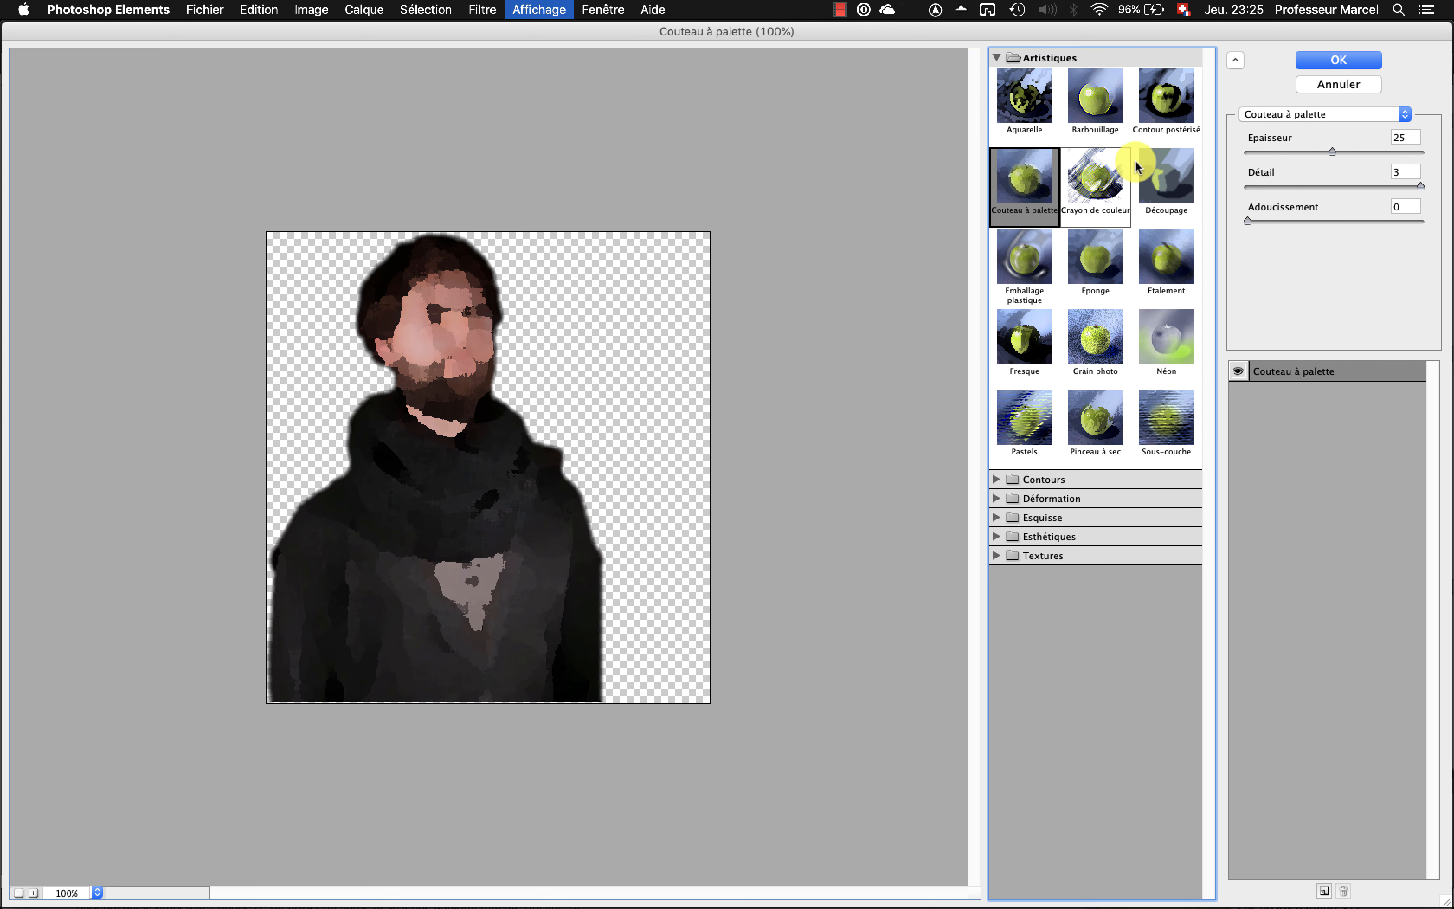
{"action": "left_click", "coordinate": [1332, 151]}
{"action": "left_click_drag", "start_coordinate": [1339, 156], "coordinate": [1293, 158]}
{"action": "left_click", "coordinate": [1294, 151]}
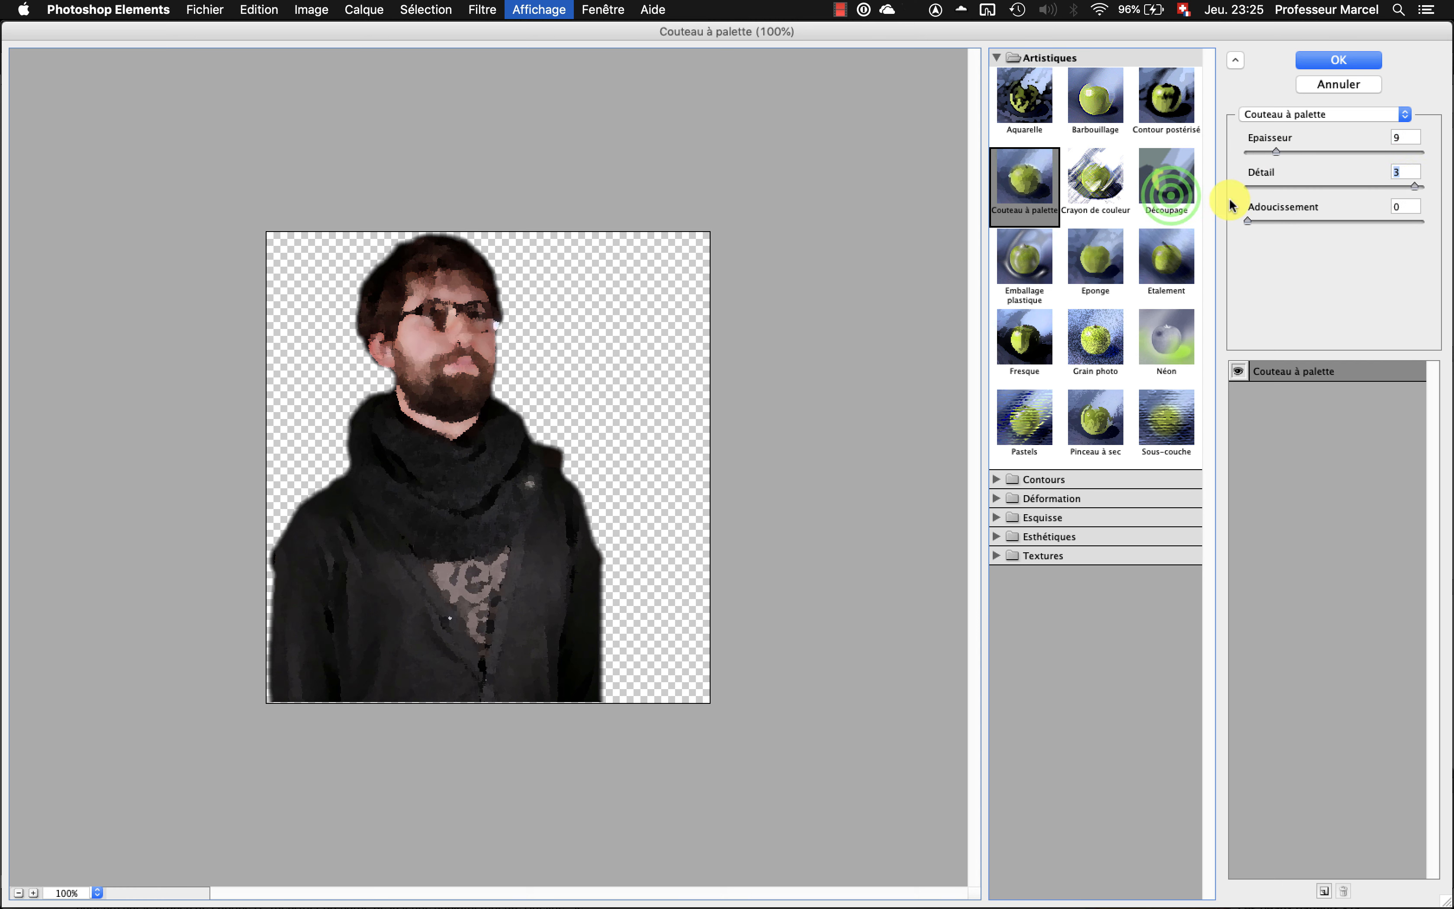
{"action": "left_click", "coordinate": [1168, 187]}
- Apply the Etalement filter to the Calque 1 layer with Longueur 1, Zone claire 0 and Intensité 3
{"action": "left_click", "coordinate": [1168, 246]}
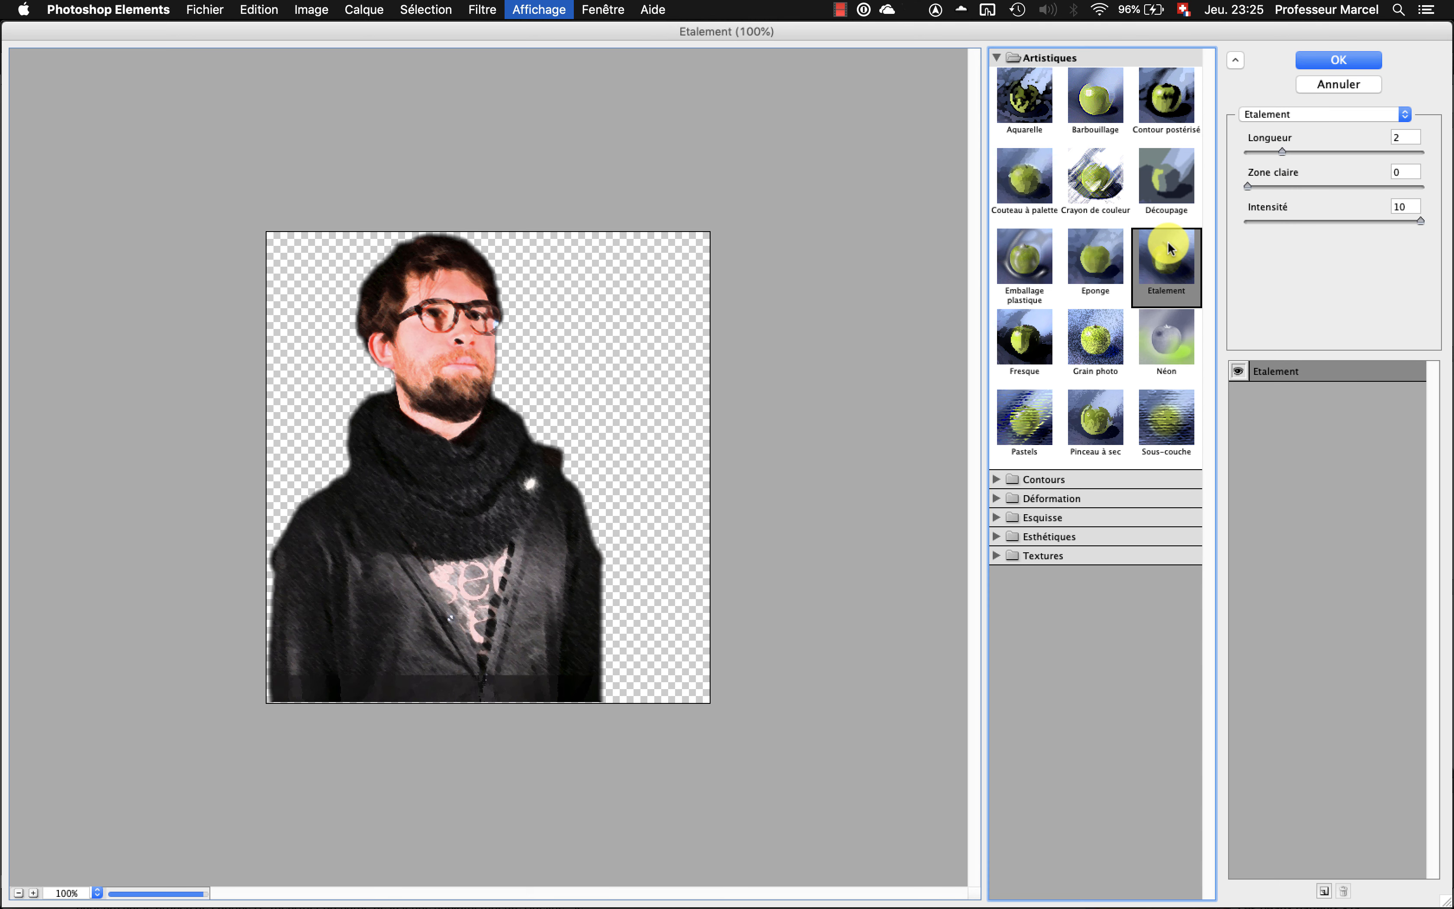
{"action": "left_click_drag", "start_coordinate": [1284, 159], "coordinate": [1260, 156]}
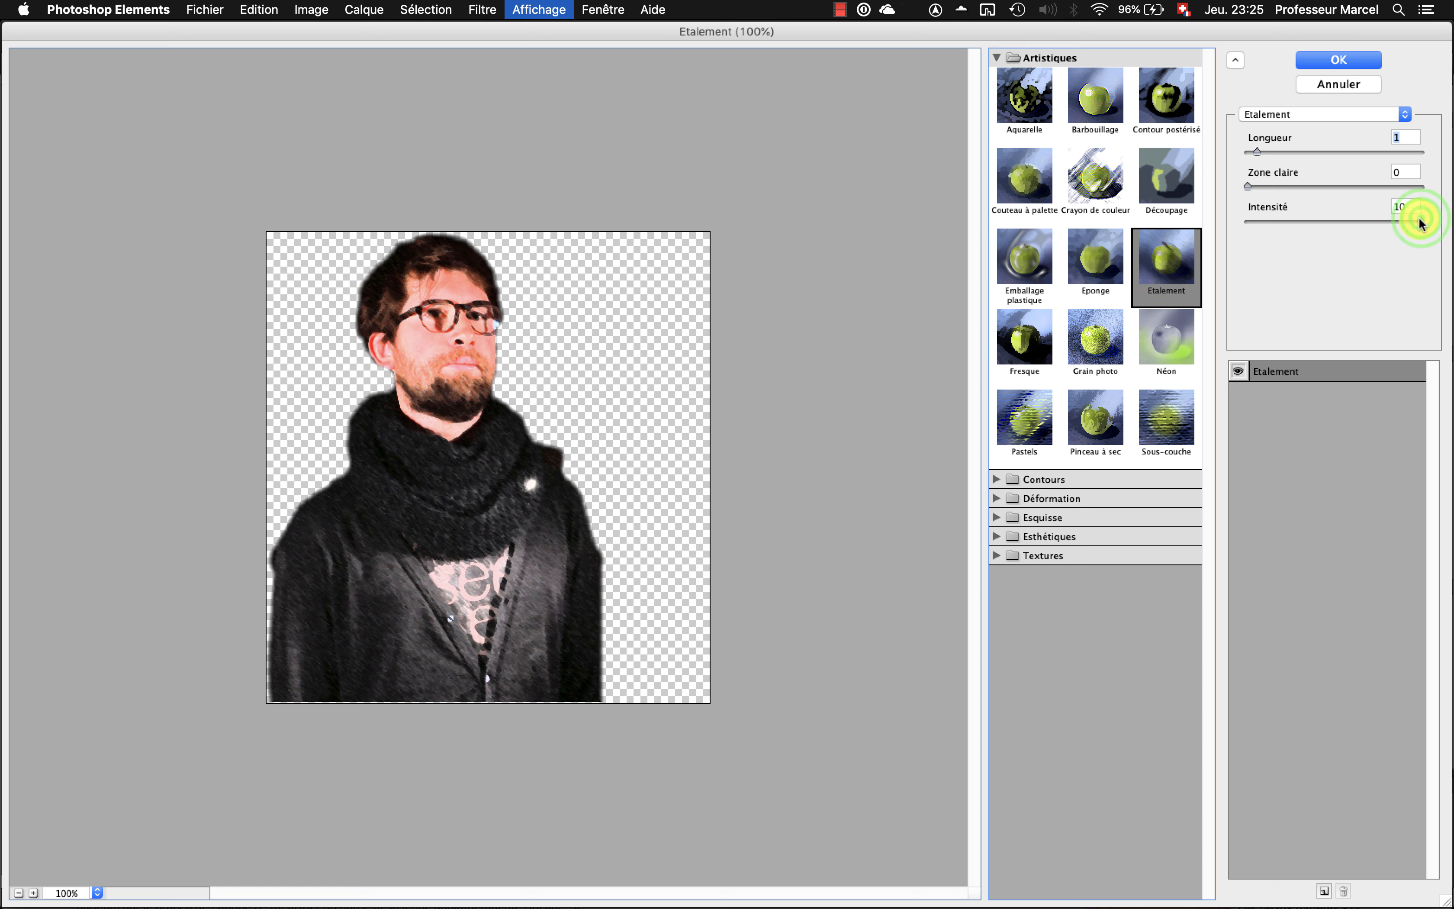
{"action": "left_click_drag", "start_coordinate": [1409, 221], "coordinate": [1293, 228]}
{"action": "left_click_drag", "start_coordinate": [1290, 234], "coordinate": [1296, 235]}
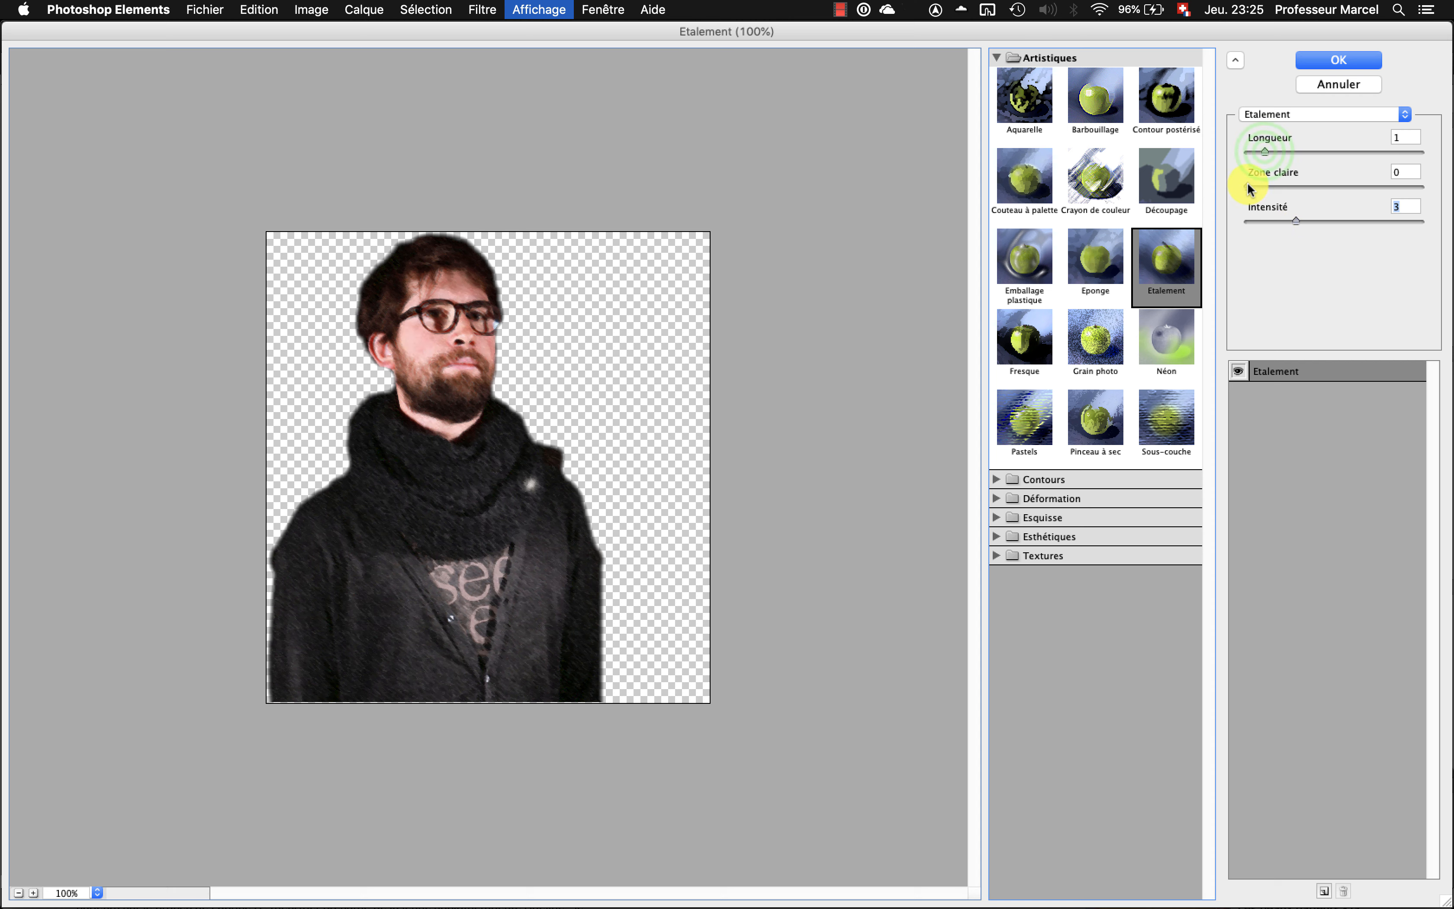
{"action": "left_click", "coordinate": [1265, 151]}
{"action": "left_click", "coordinate": [1257, 157]}
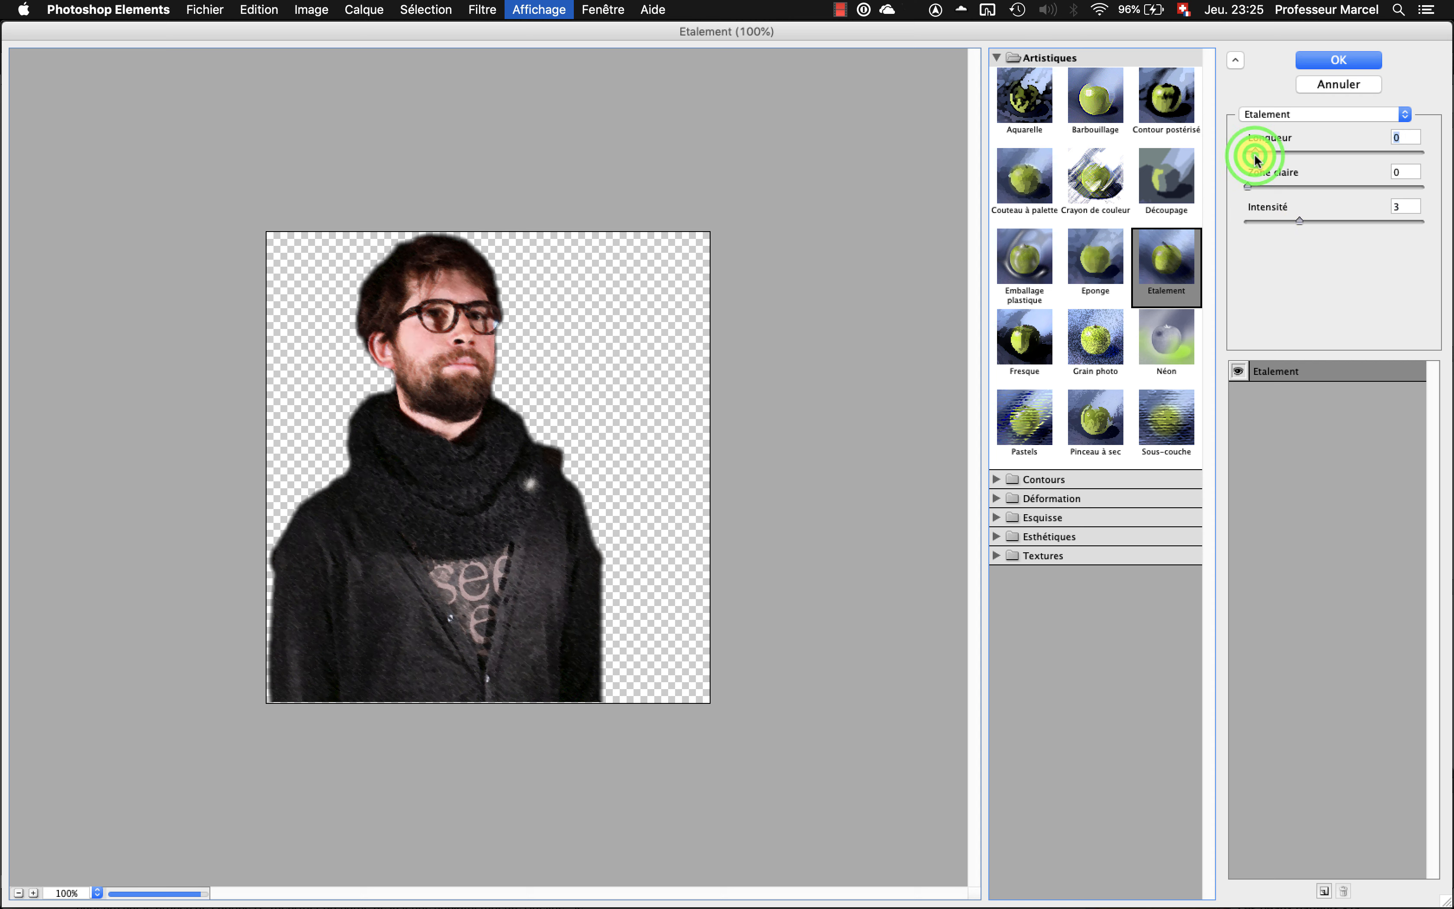
{"action": "left_click_drag", "start_coordinate": [1255, 156], "coordinate": [1259, 156]}
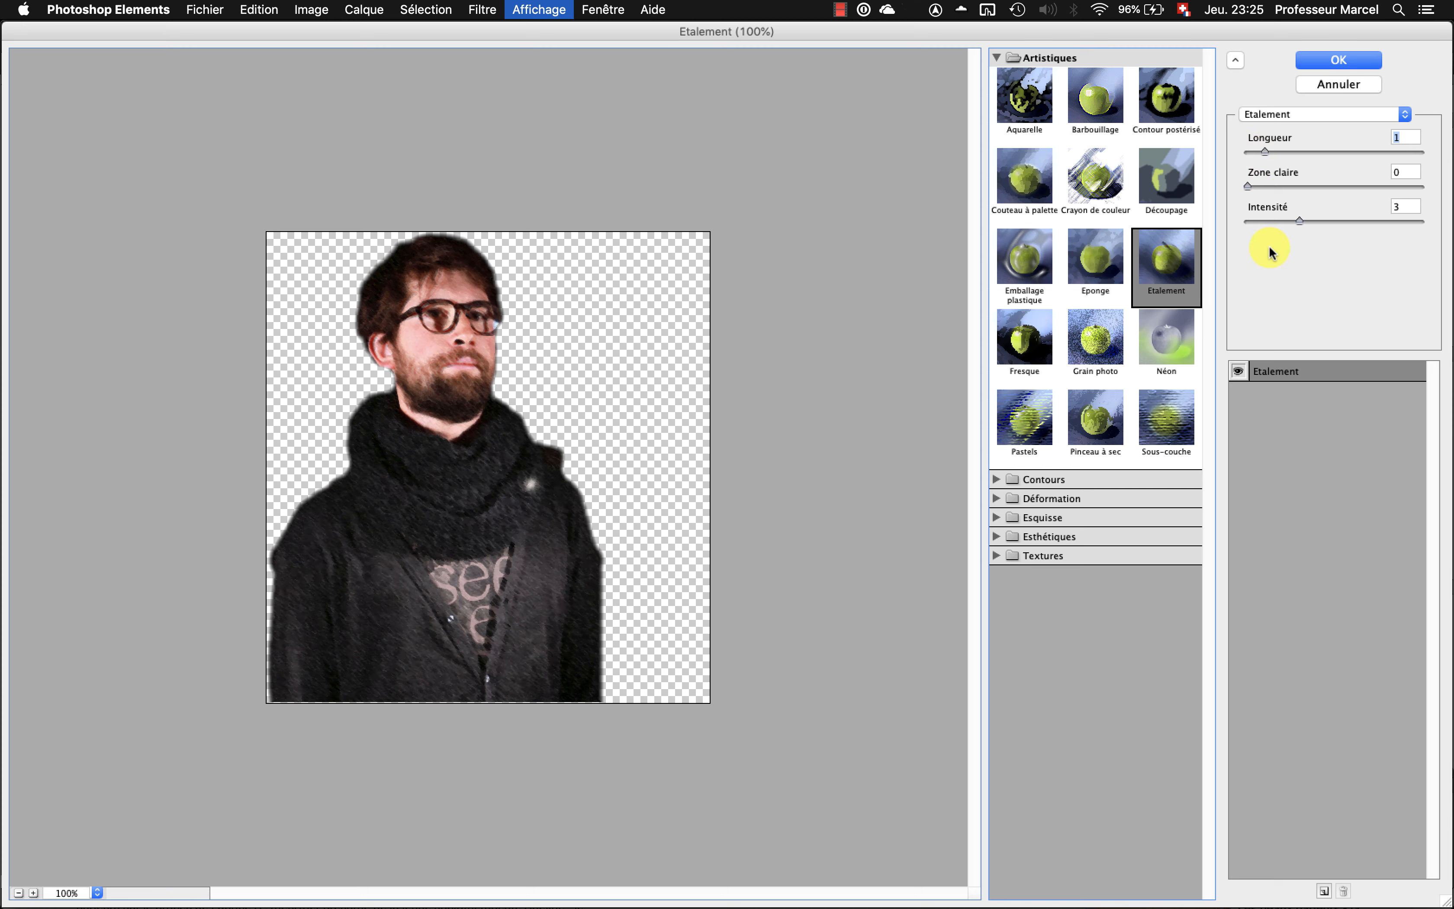
{"action": "left_click", "coordinate": [1330, 63]}
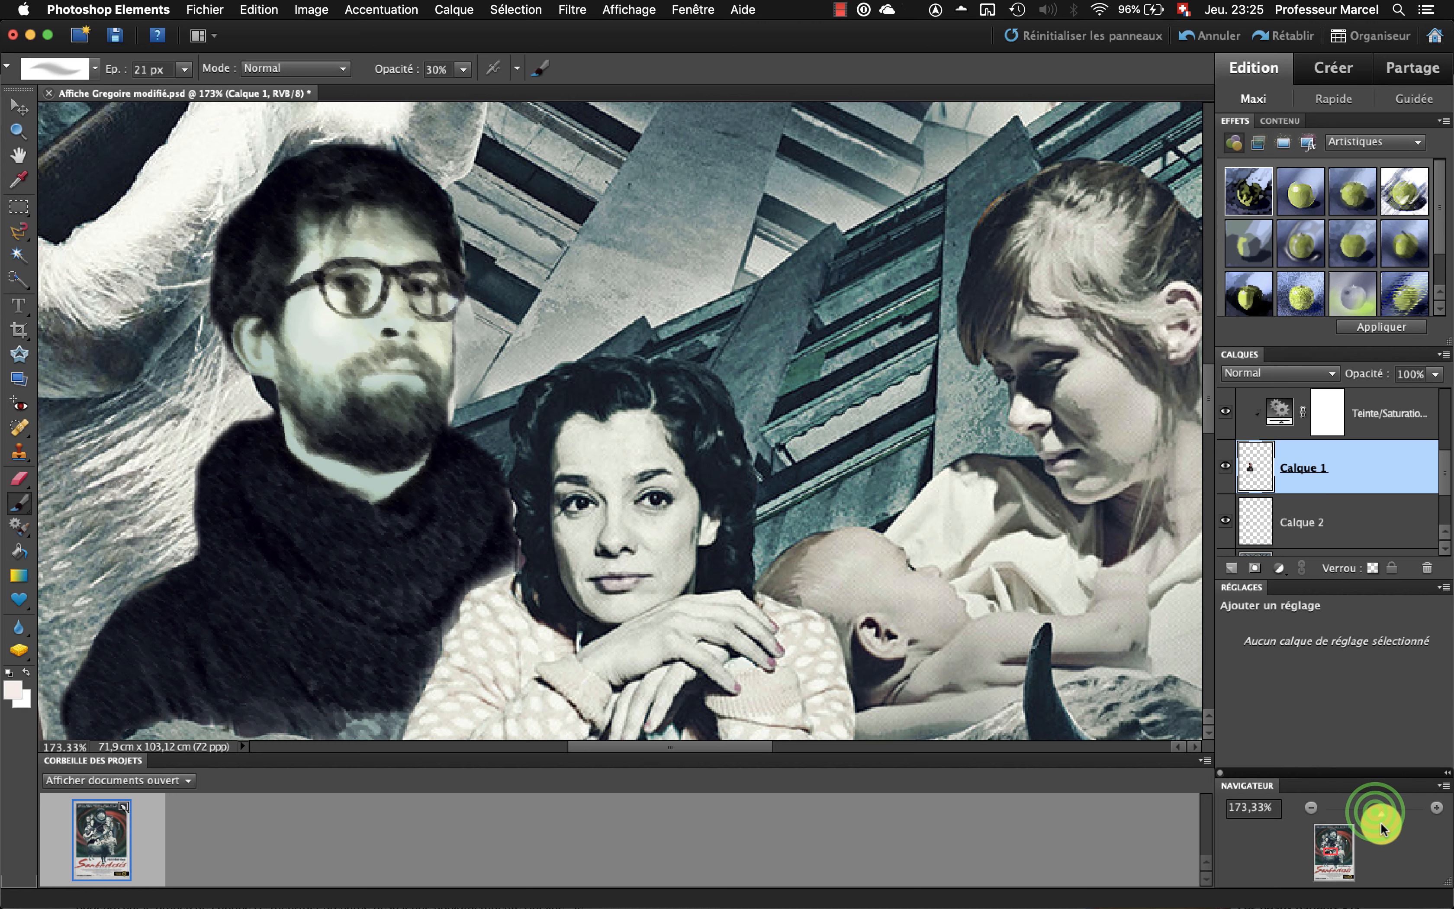
- Open Niveaux for the Calque 1 layer and sample the white point on the man's cheek and the black point on his scarf
{"action": "mouse_move", "coordinate": [1381, 814]}
{"action": "left_mouse_down"}
{"action": "mouse_move", "coordinate": [1358, 812]}
{"action": "mouse_move", "coordinate": [1373, 816]}
{"action": "left_mouse_up"}
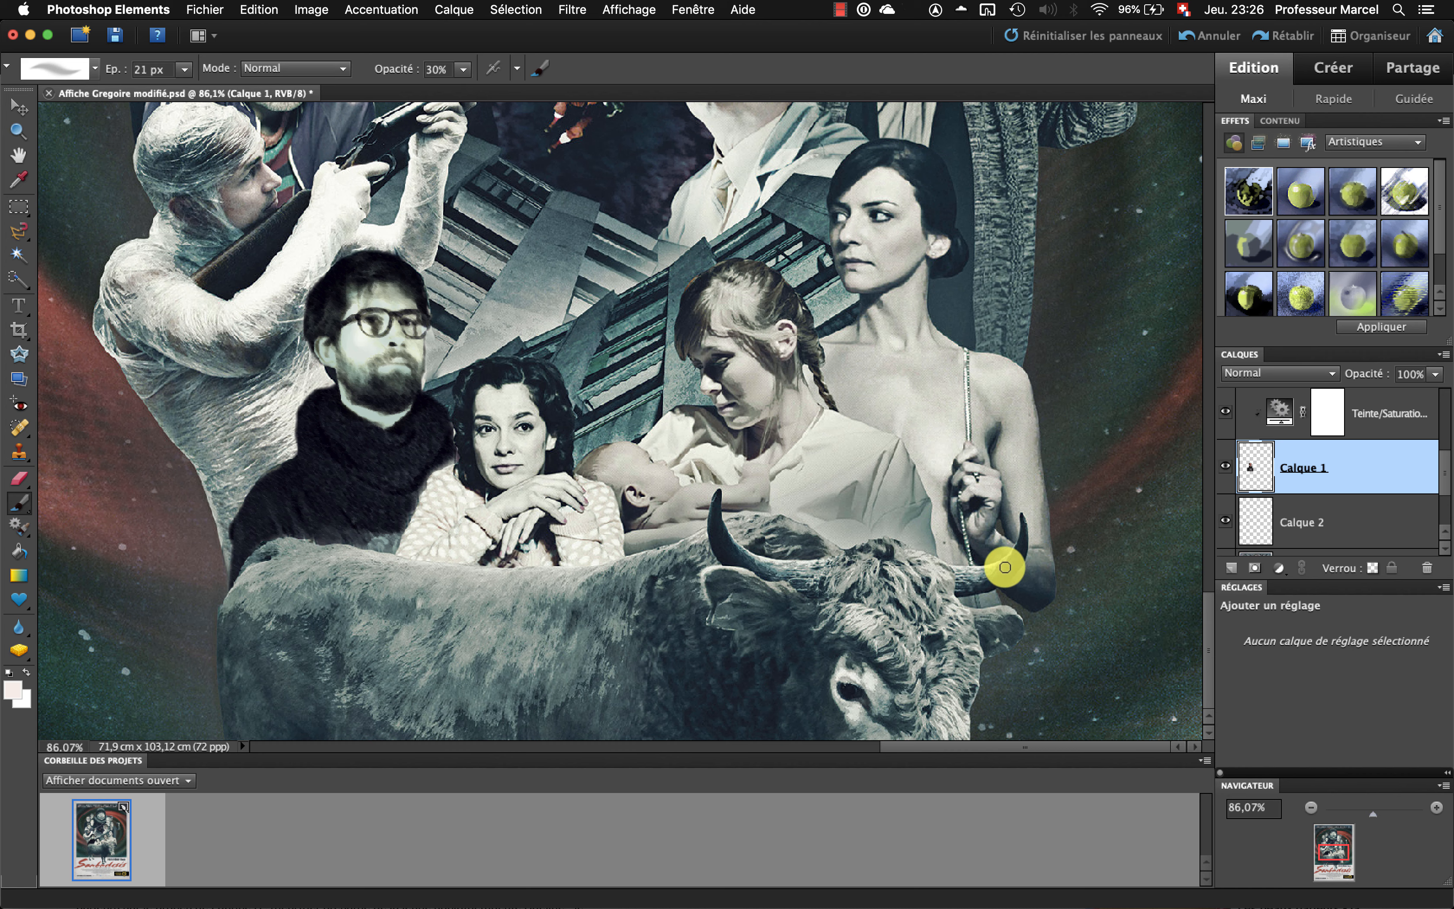
{"action": "key", "text": "super+l"}
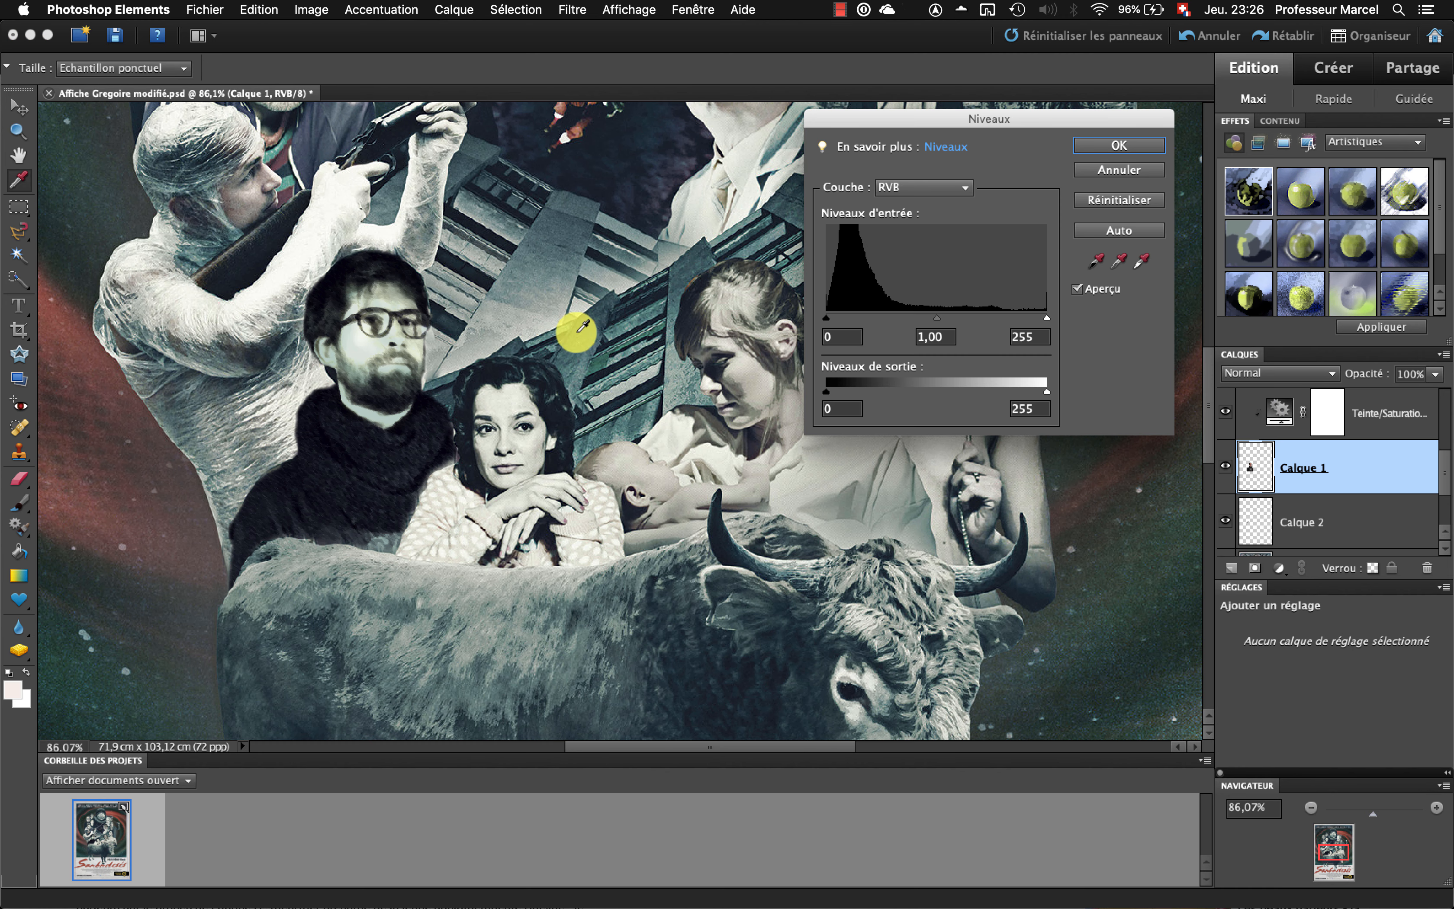
{"action": "left_click", "coordinate": [424, 340]}
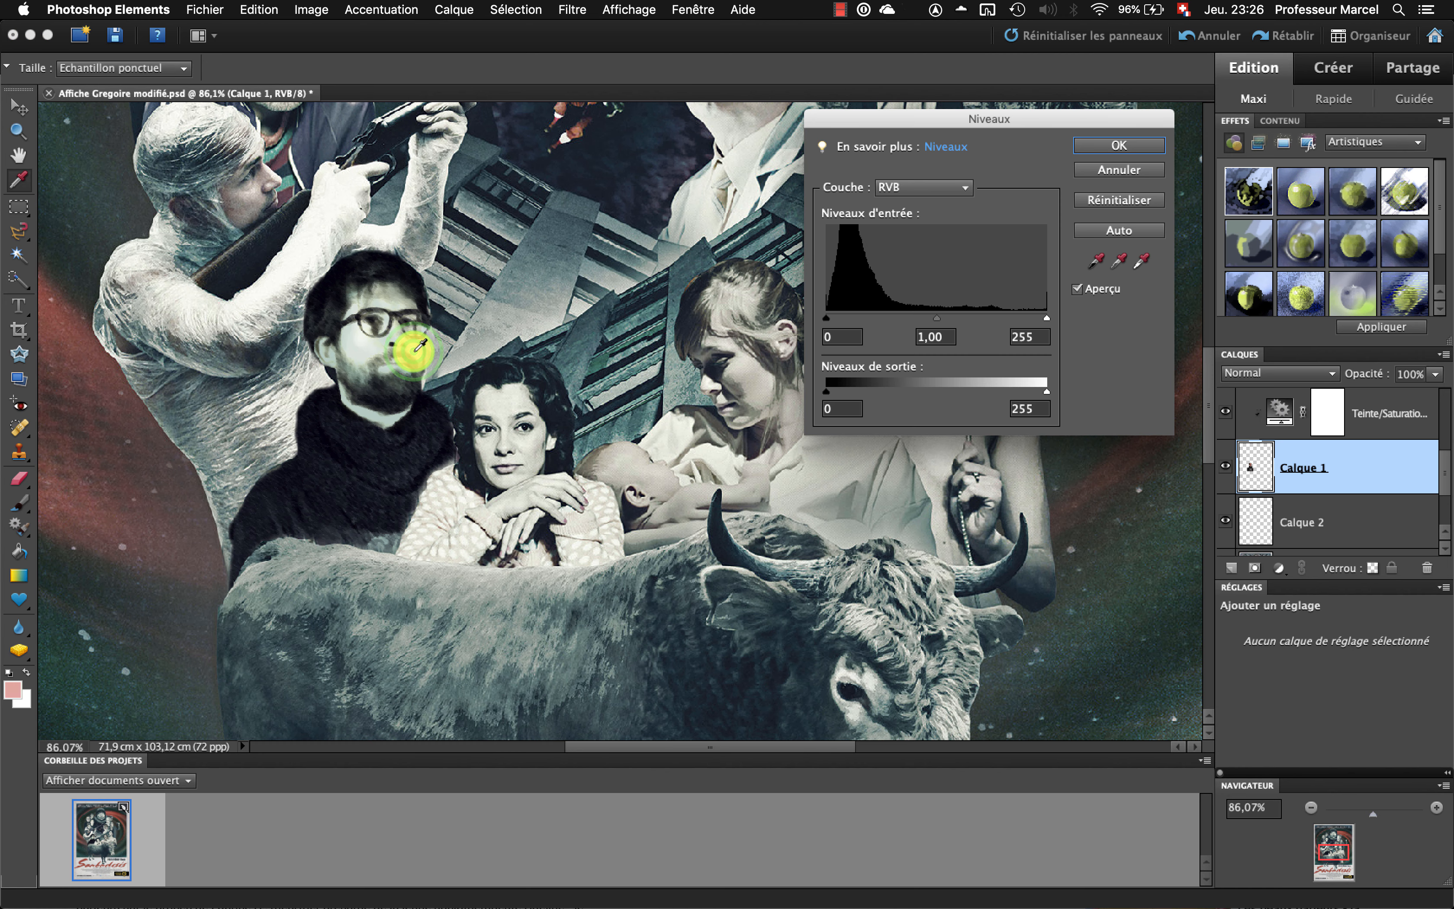
{"action": "left_click", "coordinate": [1141, 260]}
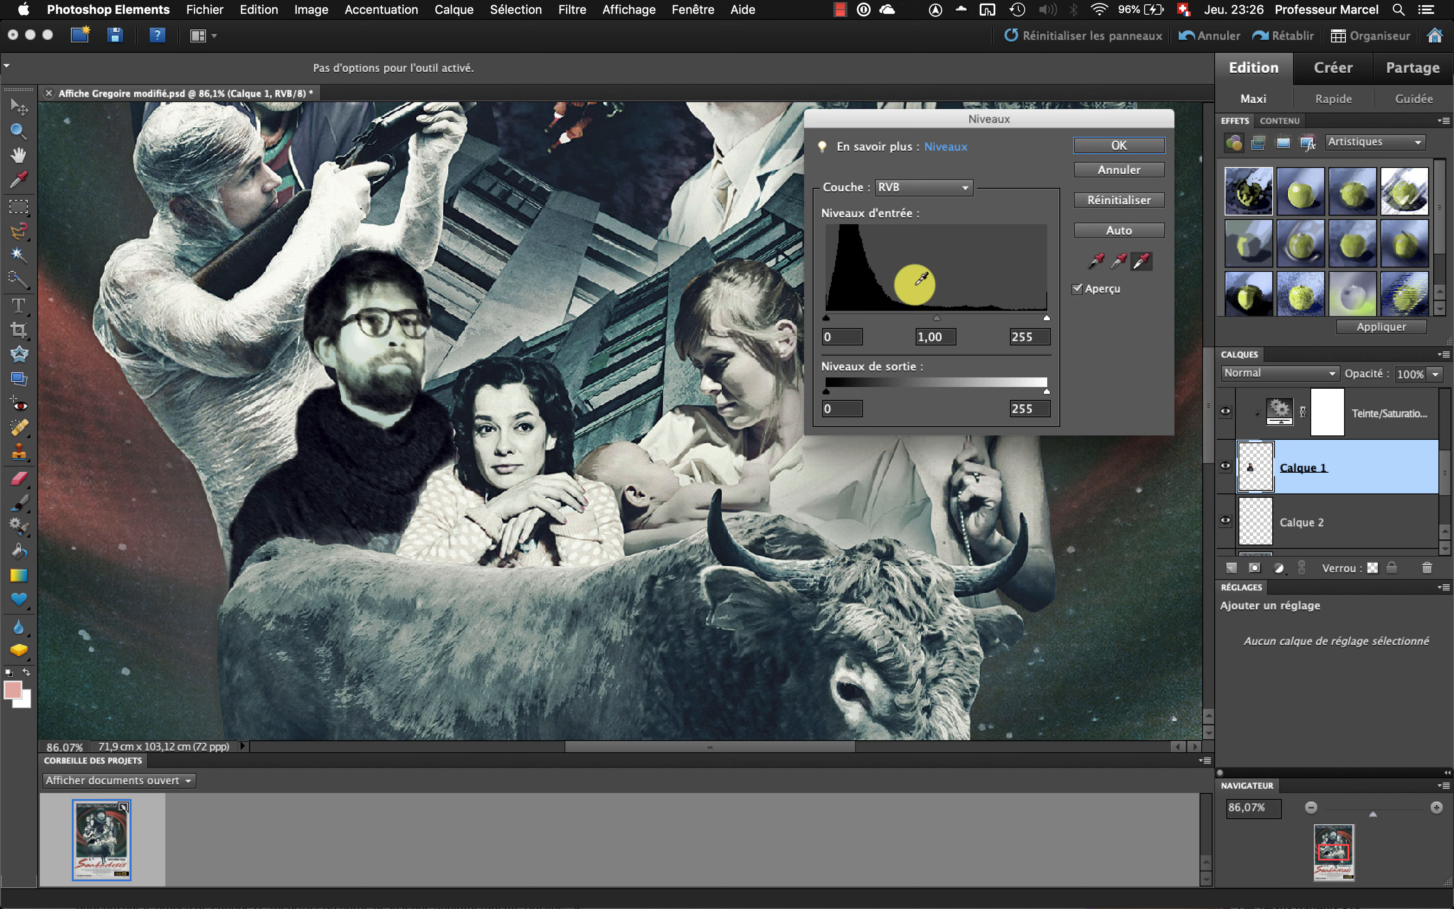
{"action": "left_click", "coordinate": [413, 347]}
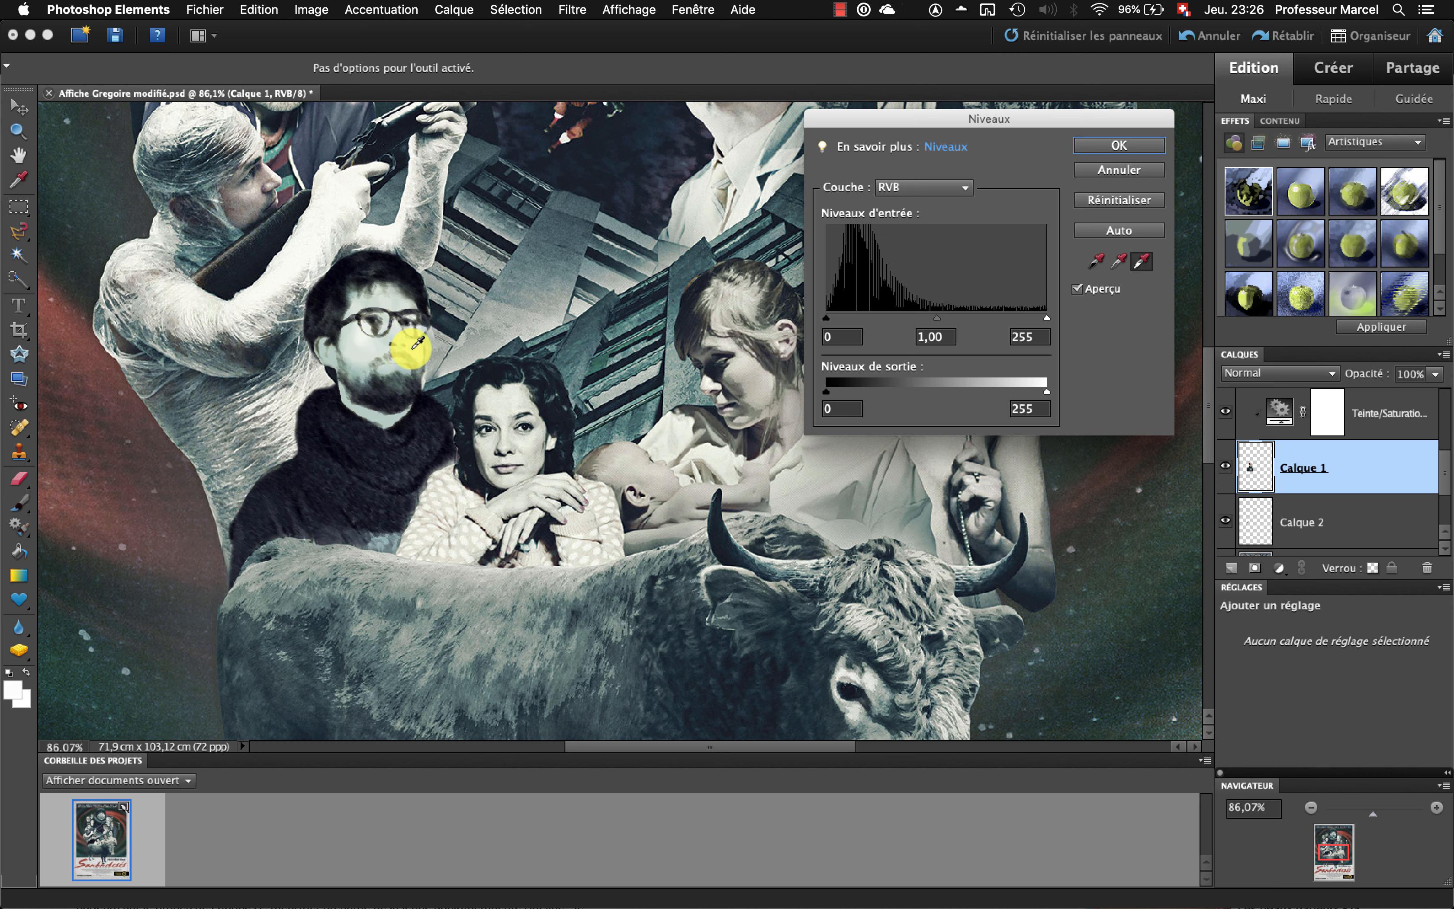
{"action": "left_click", "coordinate": [1096, 260]}
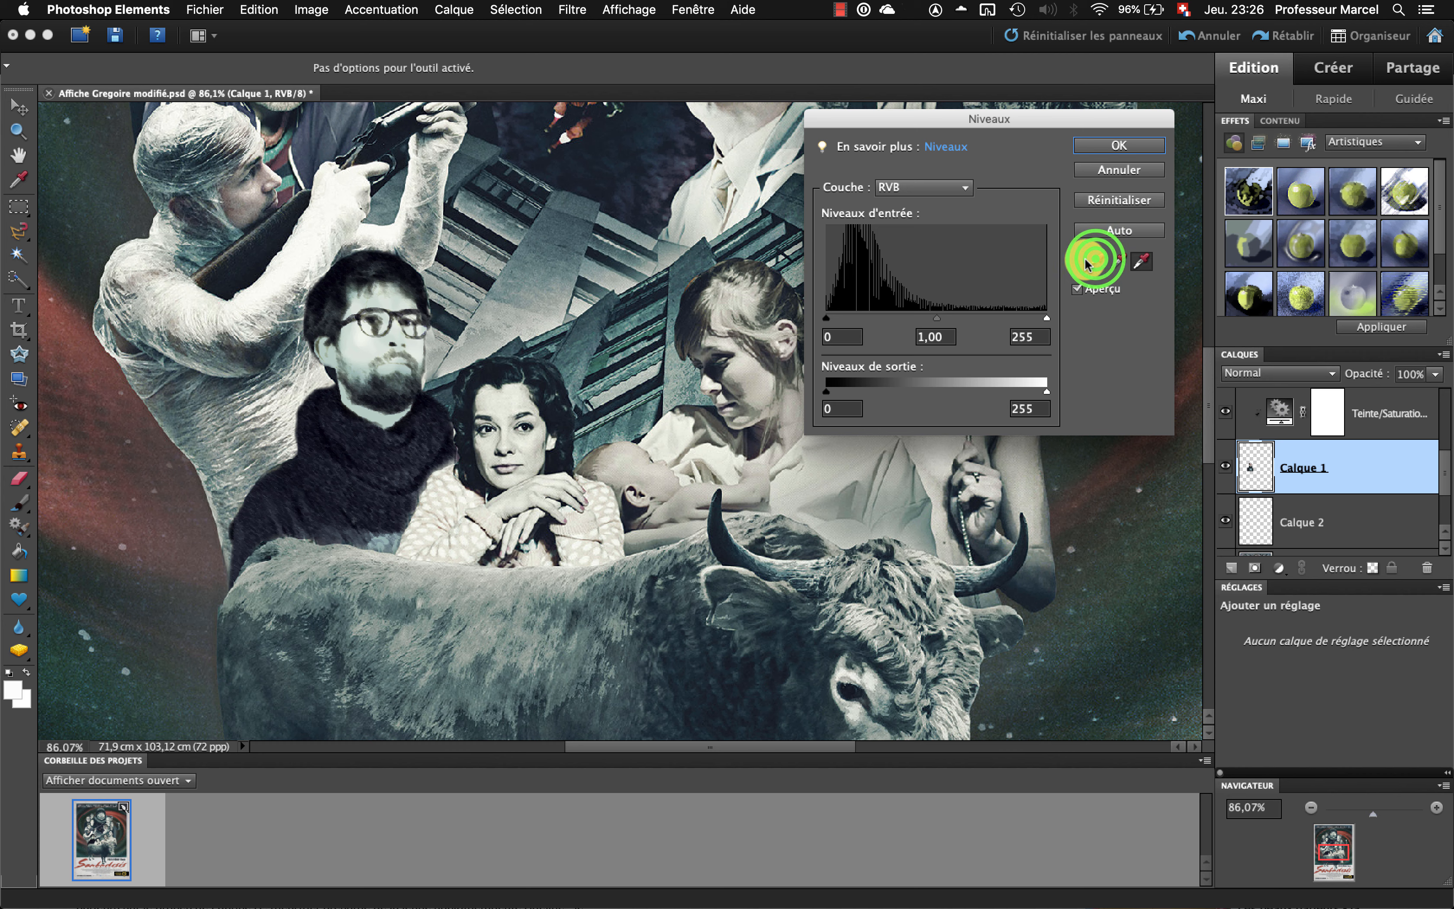
{"action": "left_click", "coordinate": [364, 478]}
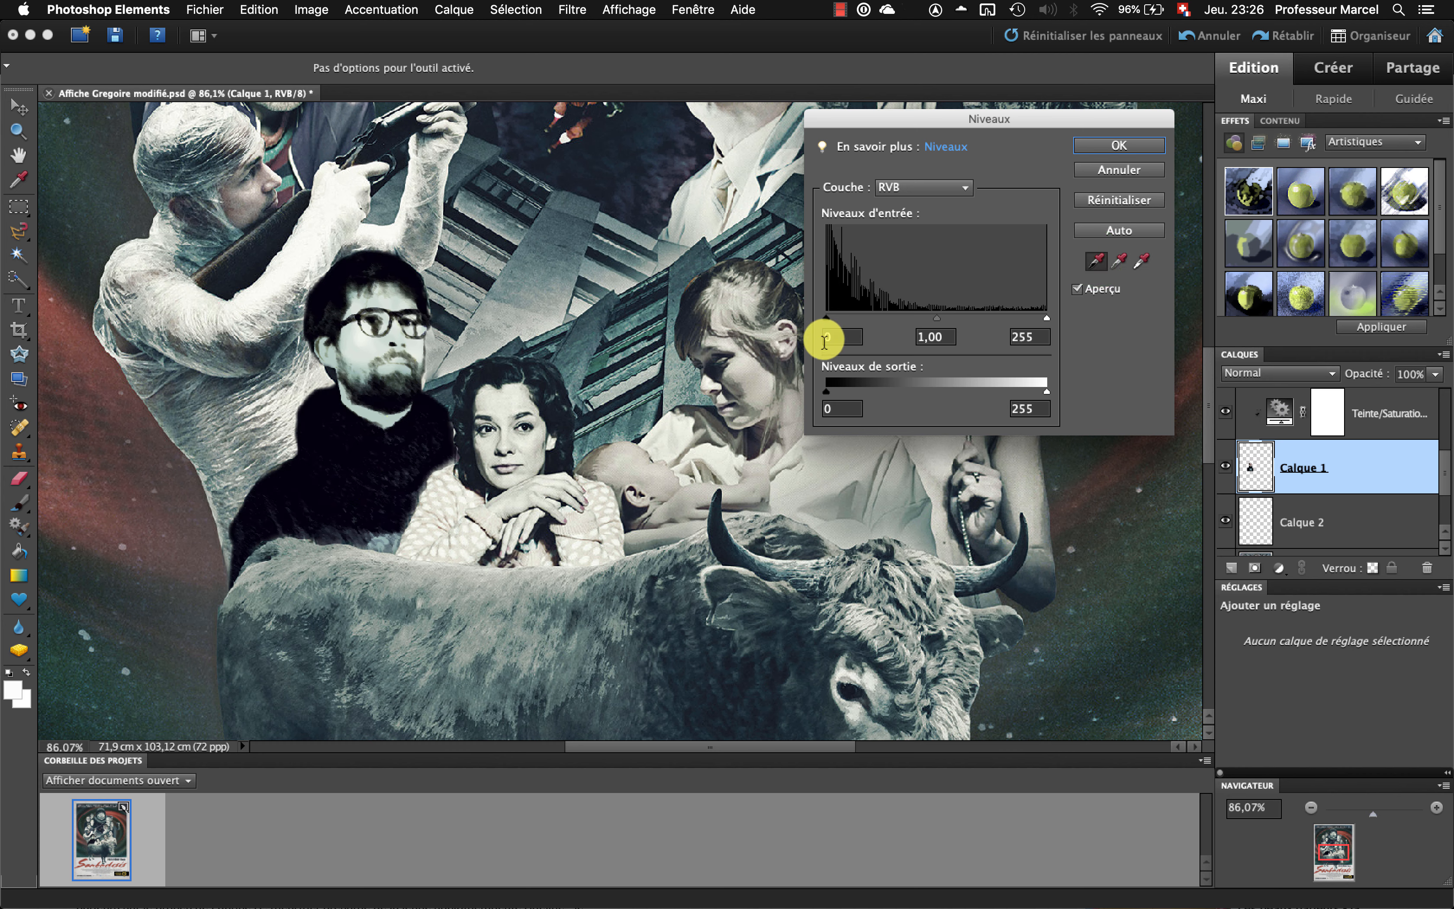
- Set the black input level to 11 in Niveaux, apply the adjustment and return to the brush
{"action": "left_click", "coordinate": [825, 319]}
{"action": "mouse_move", "coordinate": [825, 320]}
{"action": "left_mouse_down"}
{"action": "mouse_move", "coordinate": [837, 315]}
{"action": "mouse_move", "coordinate": [811, 305]}
{"action": "mouse_move", "coordinate": [835, 303]}
{"action": "left_mouse_up"}
{"action": "left_click_drag", "start_coordinate": [940, 318], "coordinate": [941, 314]}
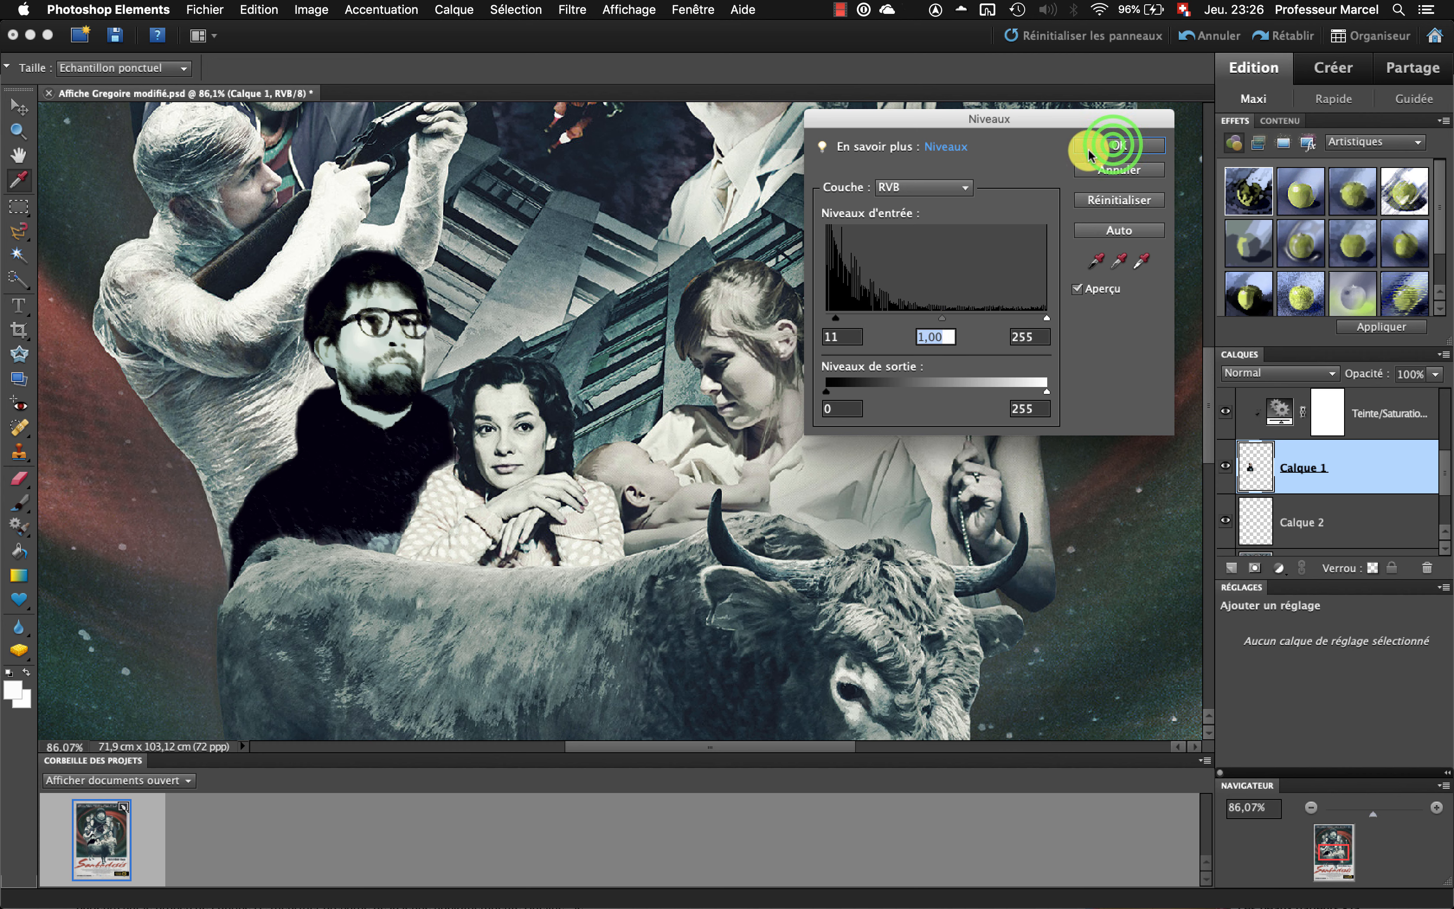
{"action": "left_click", "coordinate": [1113, 147]}
{"action": "key", "text": "b"}
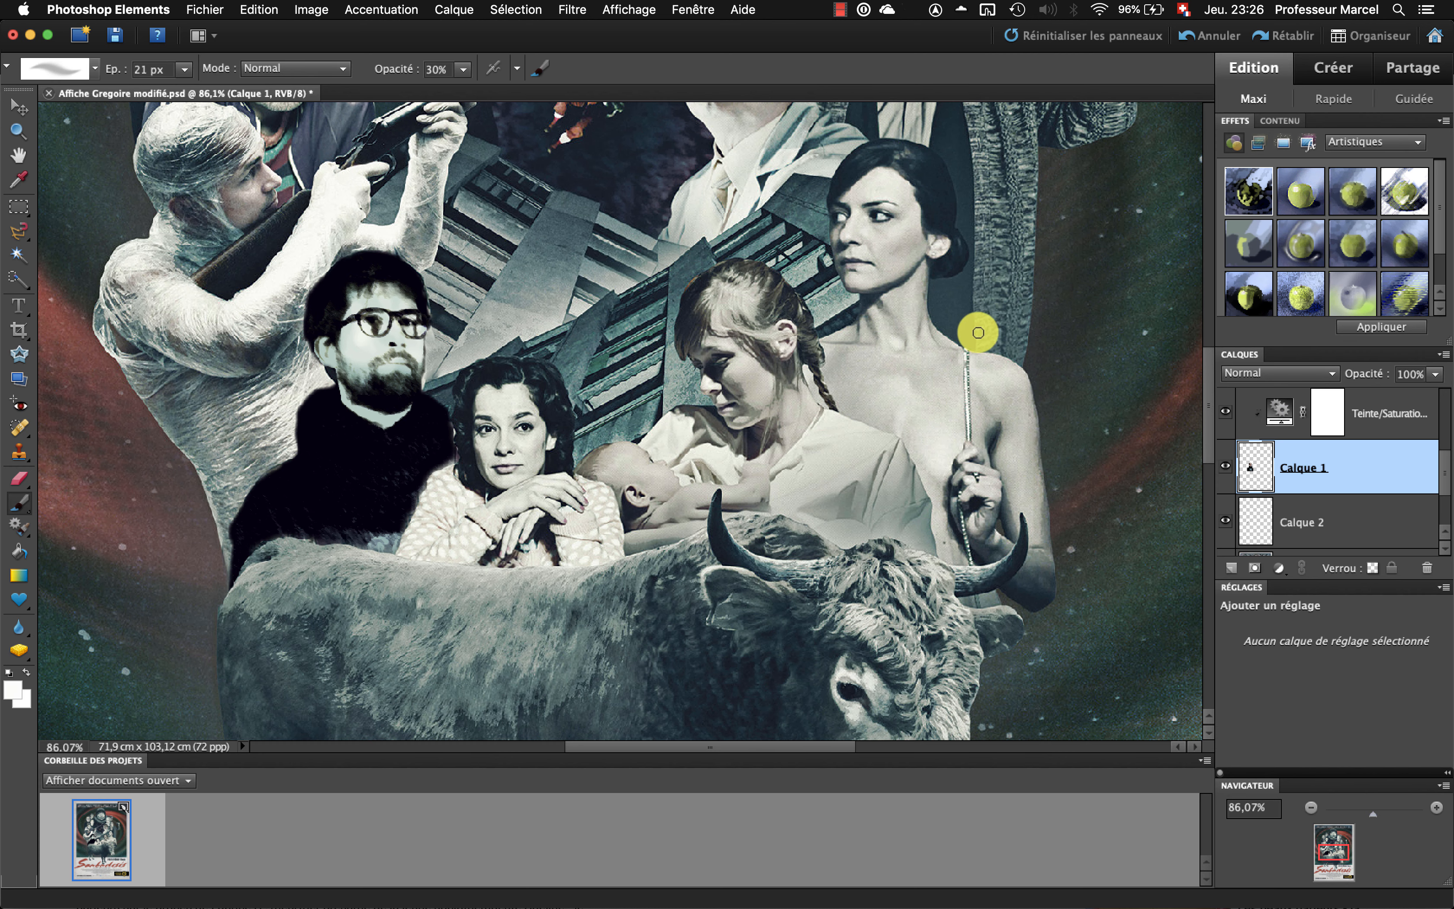
- Show the whole poster and toggle the Fond 1 and Fond 2 layers off and on to compare the bearded man's colouring
{"action": "left_click_drag", "start_coordinate": [1346, 806], "coordinate": [1359, 815]}
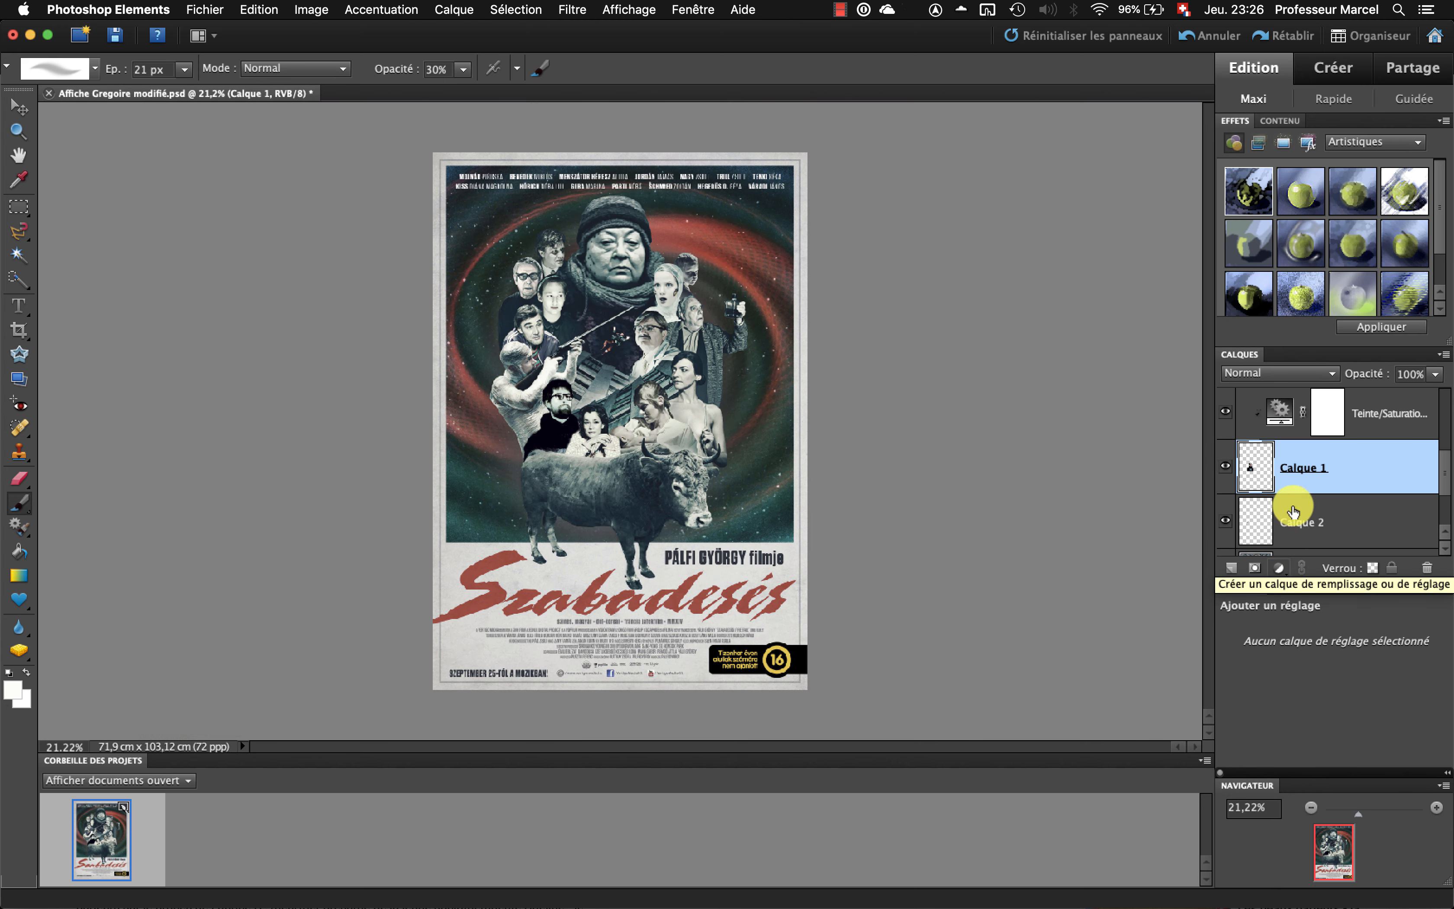
{"action": "scroll", "coordinate": [1292, 487], "scroll_direction": "up", "scroll_amount": 5}
{"action": "left_click", "coordinate": [1227, 434]}
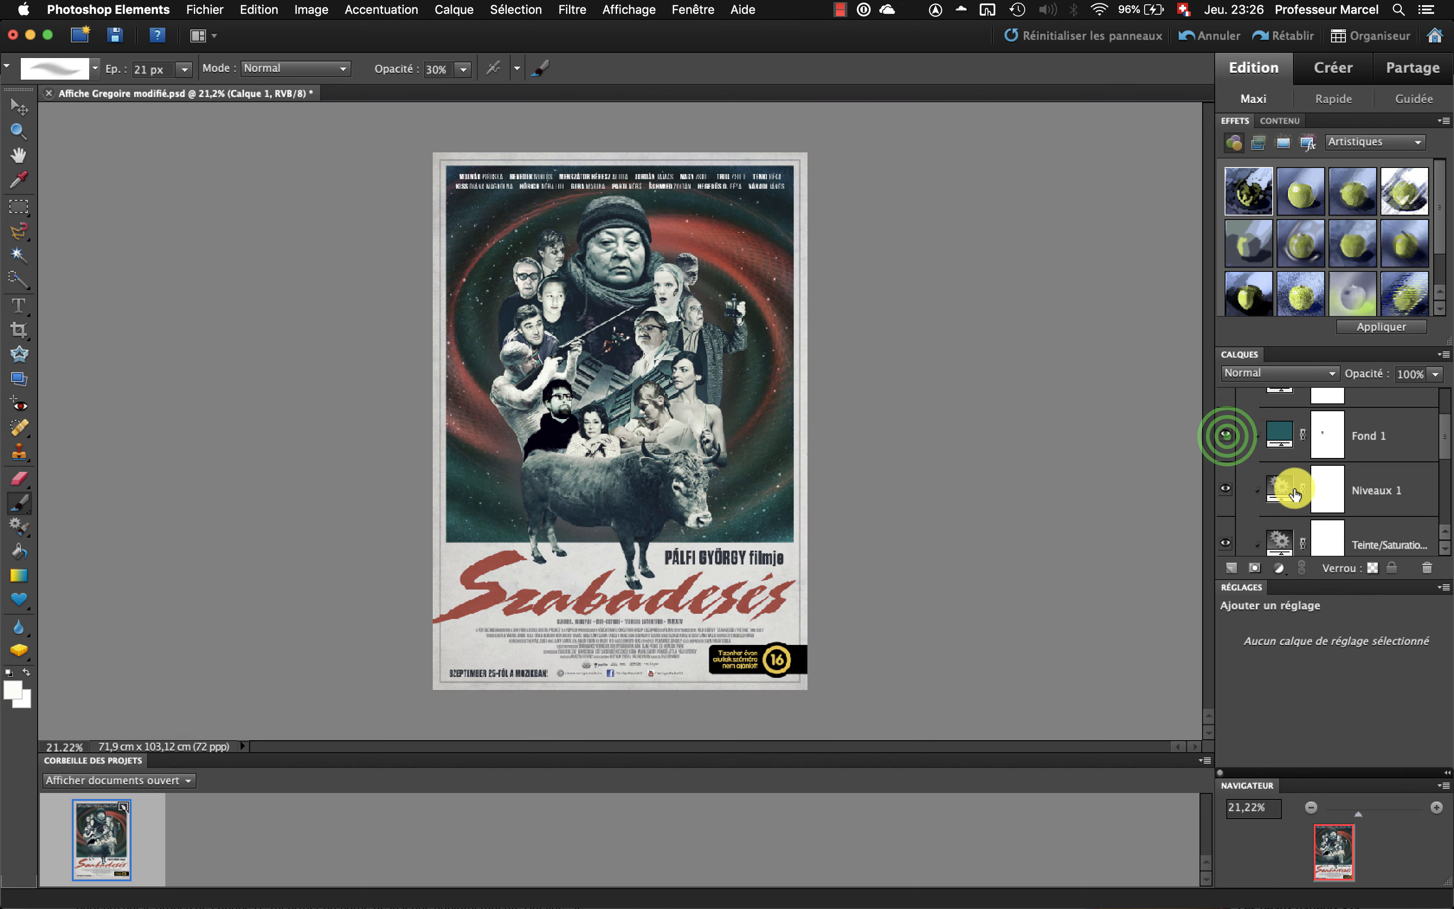
{"action": "left_click", "coordinate": [1227, 437]}
{"action": "scroll", "coordinate": [1226, 439], "scroll_direction": "up", "scroll_amount": 3}
{"action": "left_click", "coordinate": [1221, 422]}
{"action": "left_click", "coordinate": [1225, 474]}
{"action": "left_click", "coordinate": [1217, 431]}
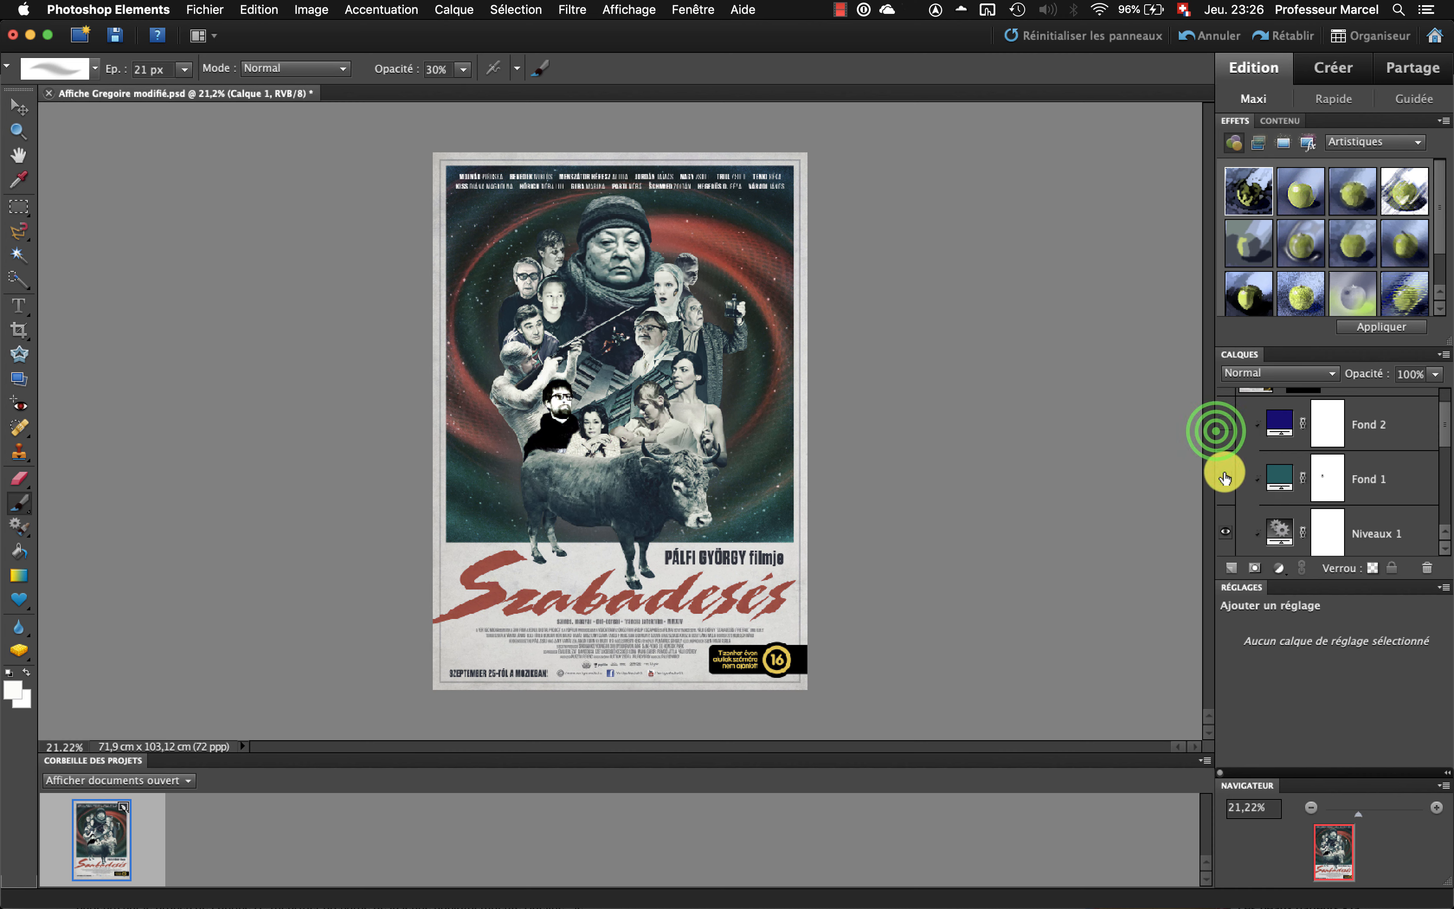
{"action": "left_click", "coordinate": [1222, 421]}
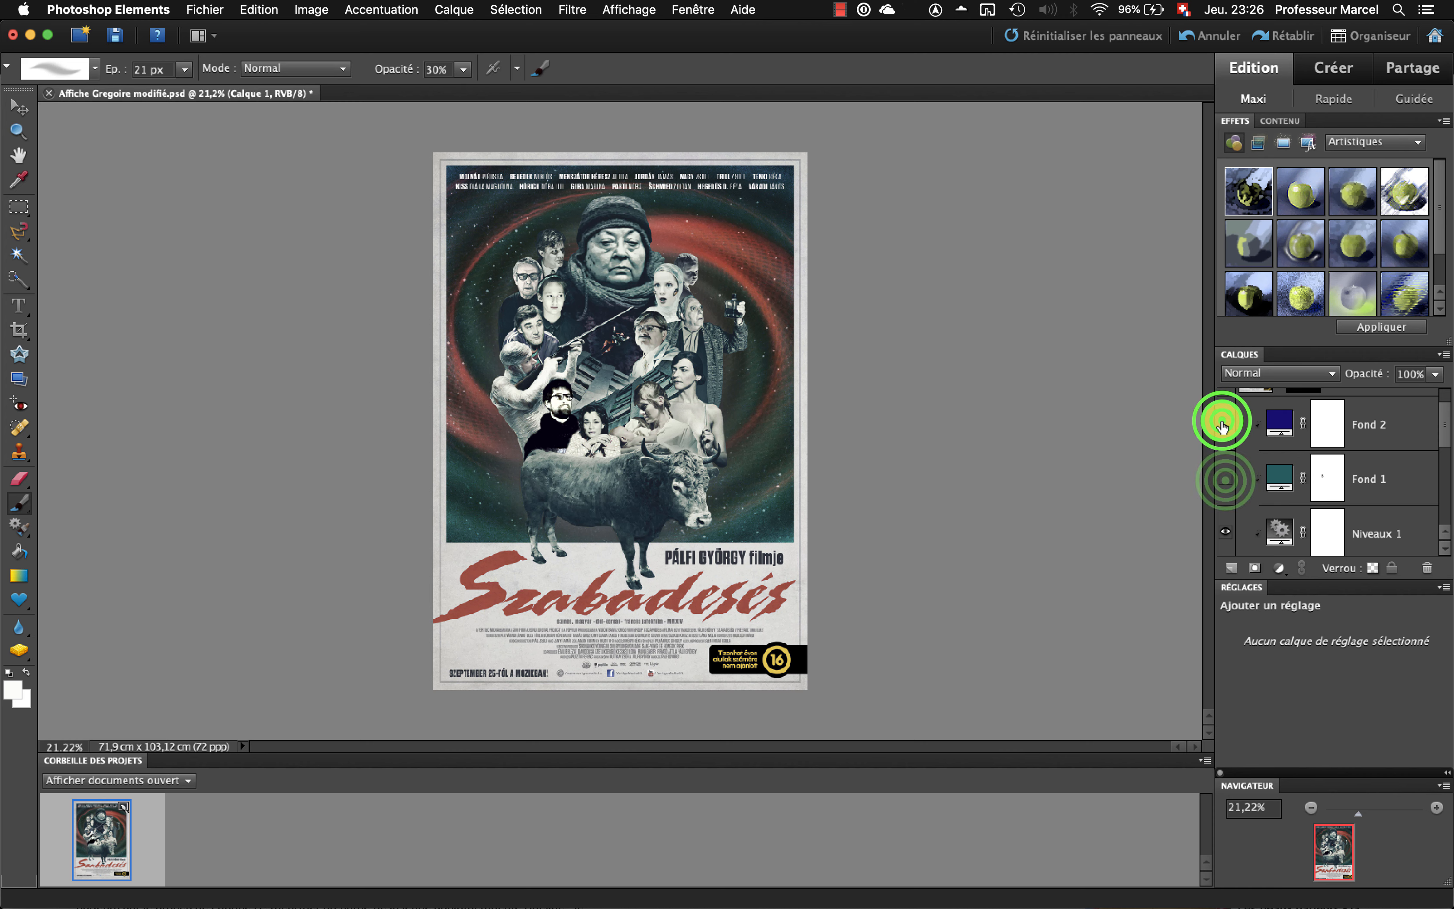
{"action": "left_click", "coordinate": [1225, 476]}
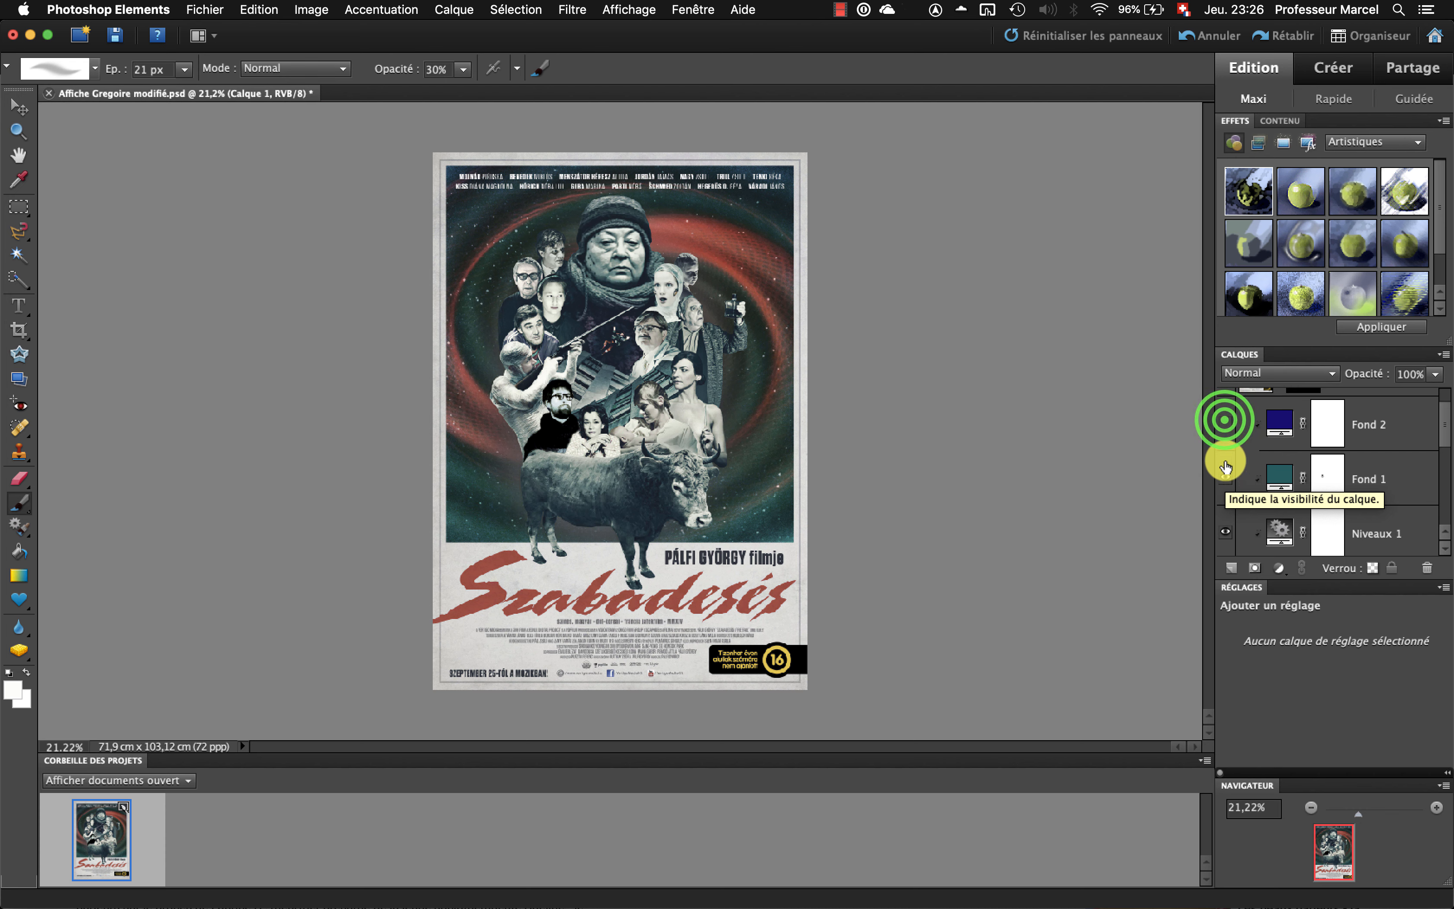
{"action": "scroll", "coordinate": [1220, 416], "scroll_direction": "up", "scroll_amount": 1}
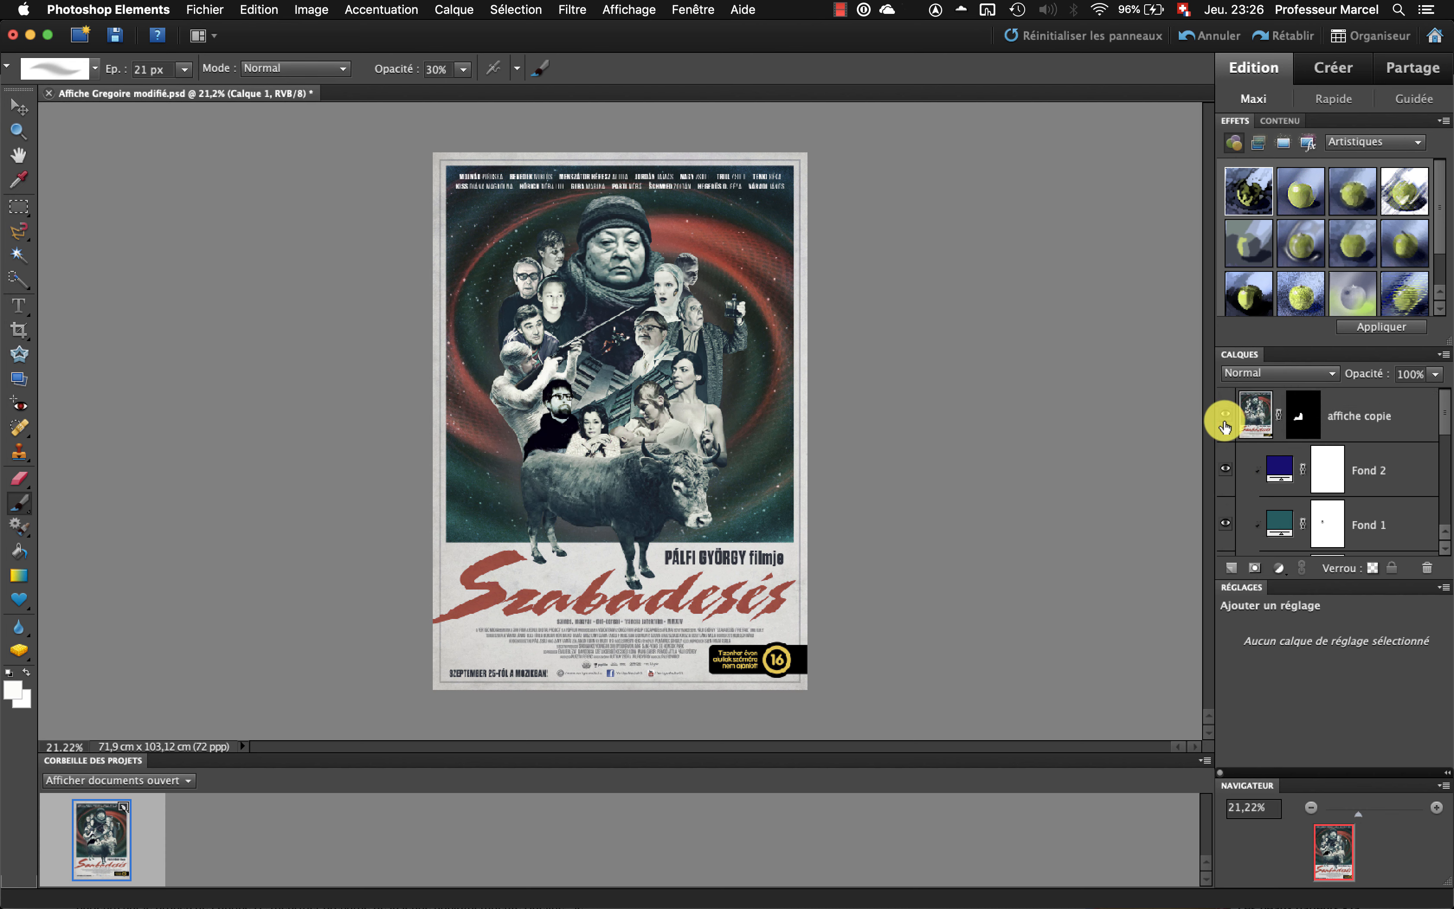
{"action": "scroll", "coordinate": [1243, 475], "scroll_direction": "down", "scroll_amount": 2}
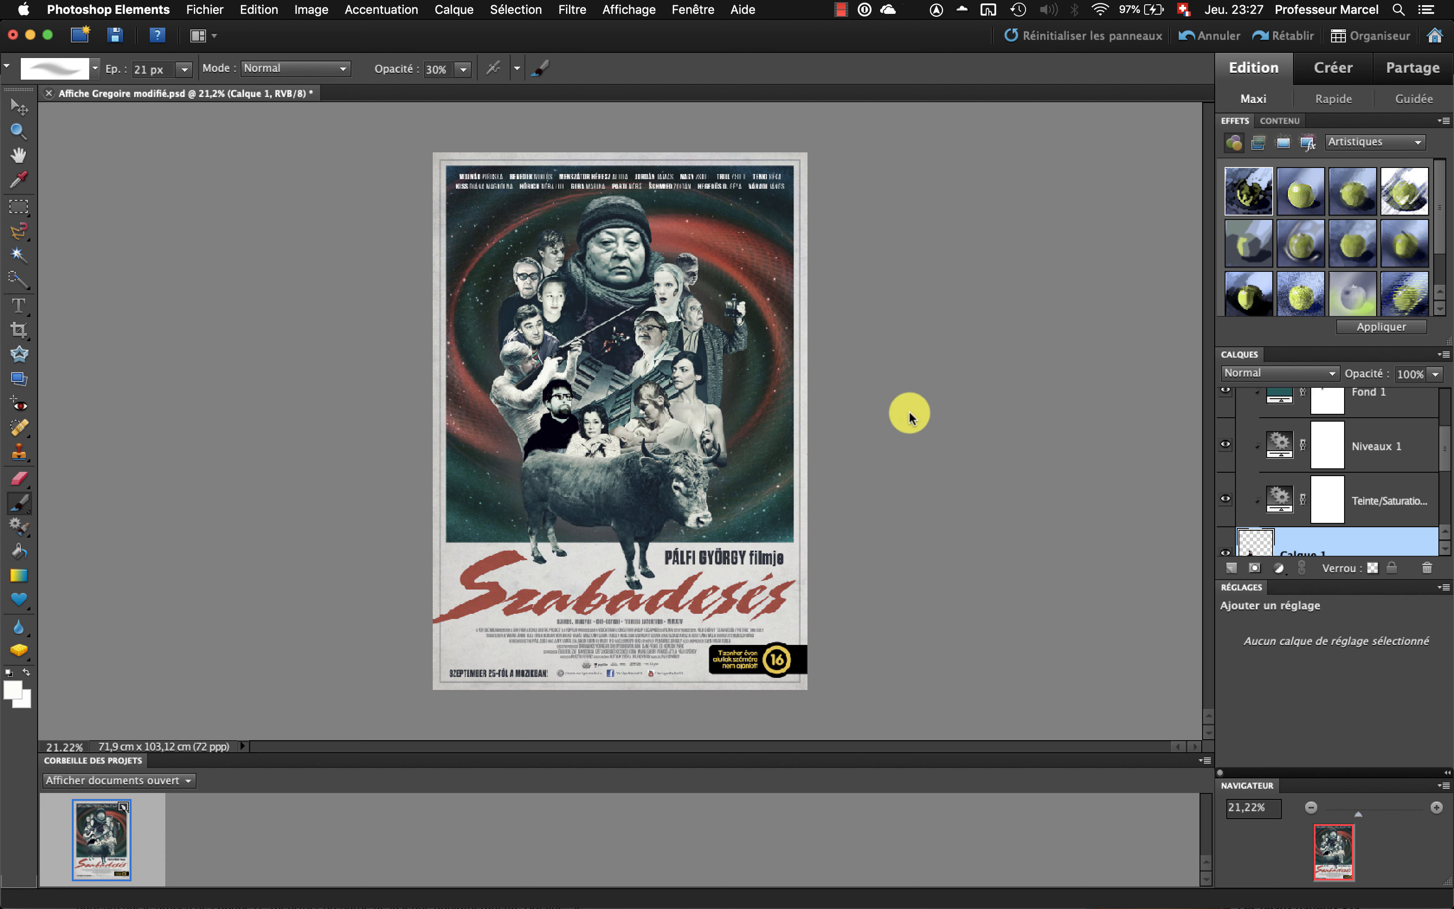
{"action": "left_click", "coordinate": [838, 18]}
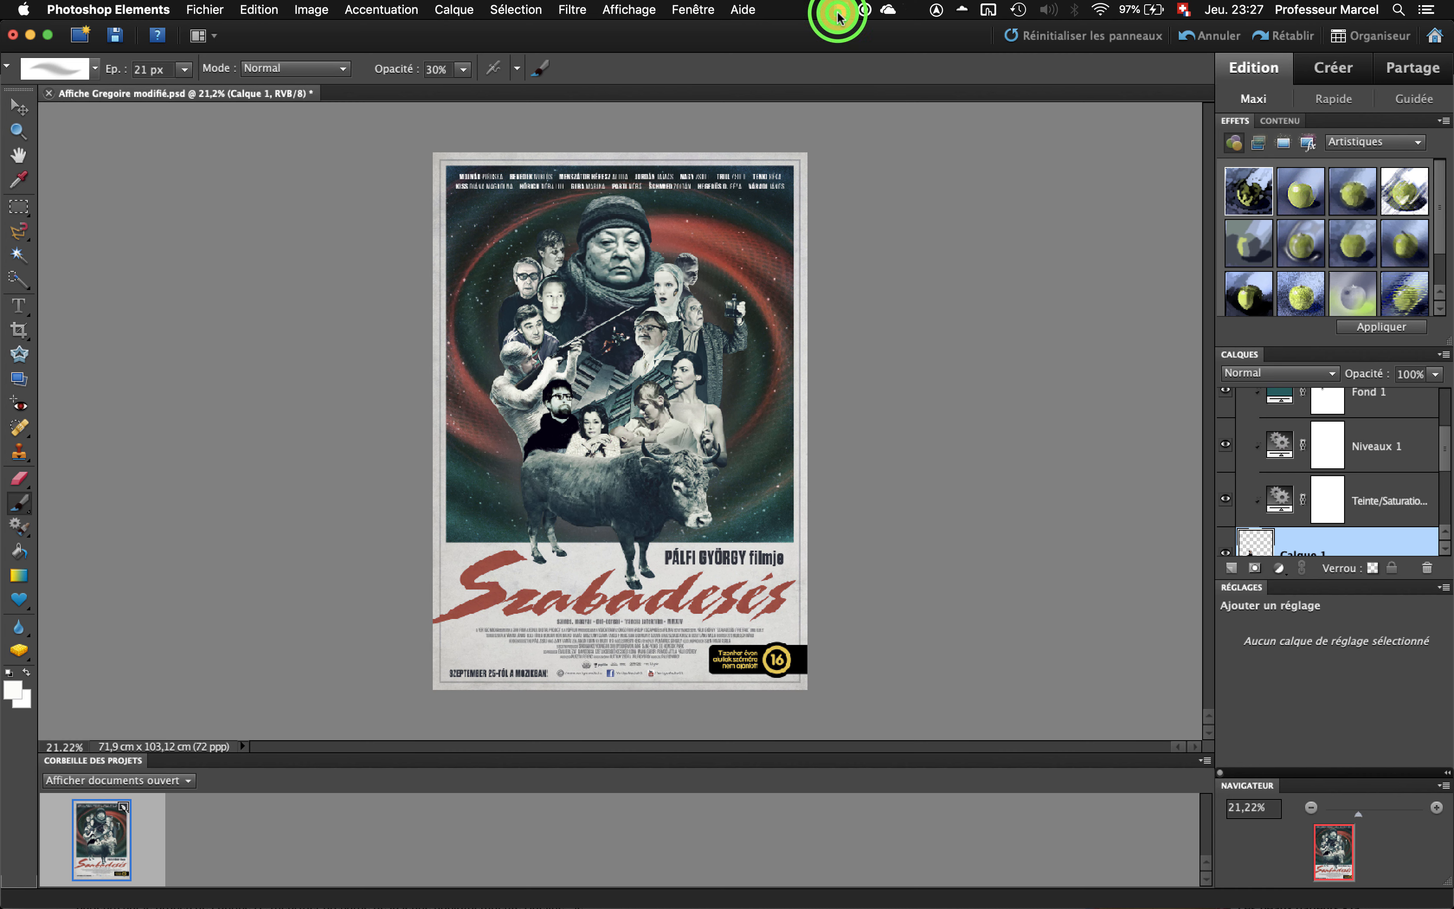